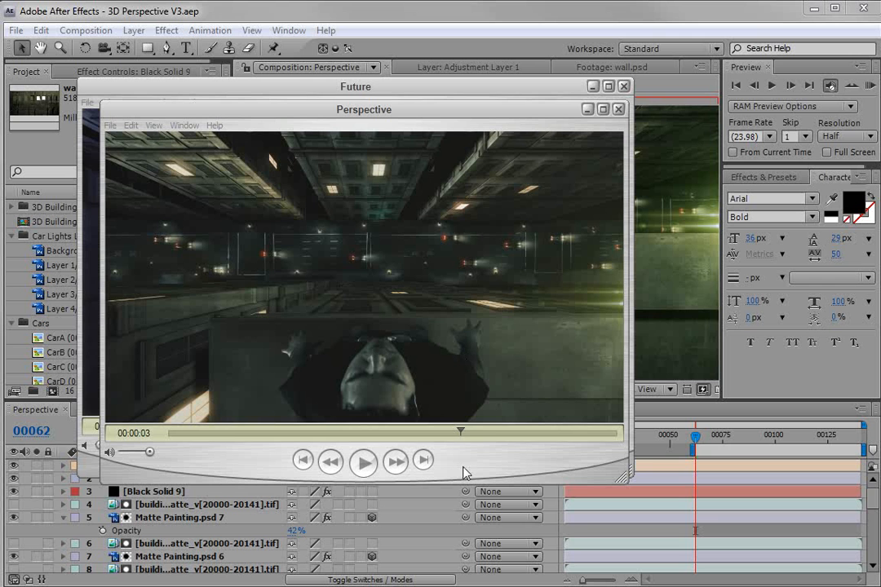
# Step: Play the rendered Perspective movie from its start, then play the Future movie for comparison
pyautogui.moveTo(464, 437); pyautogui.dragTo(169, 440)
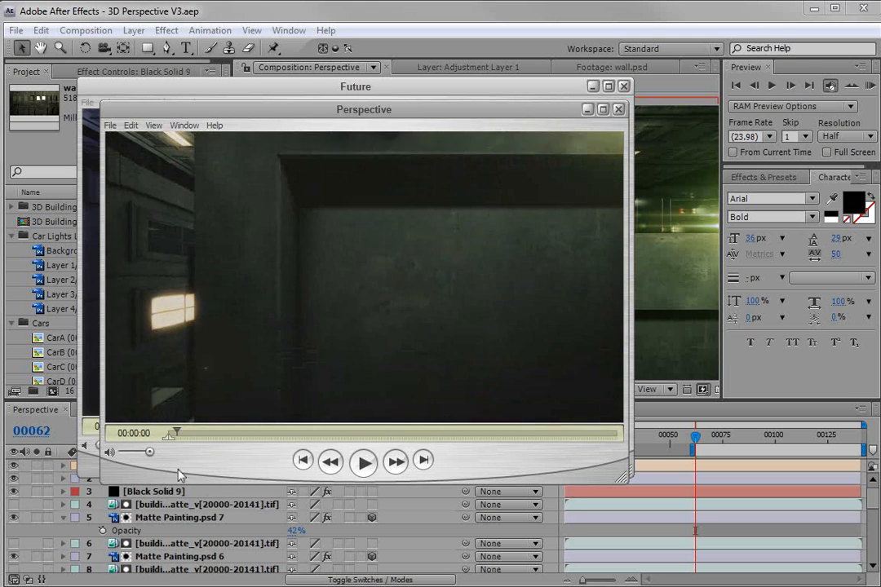
pyautogui.click(363, 463)
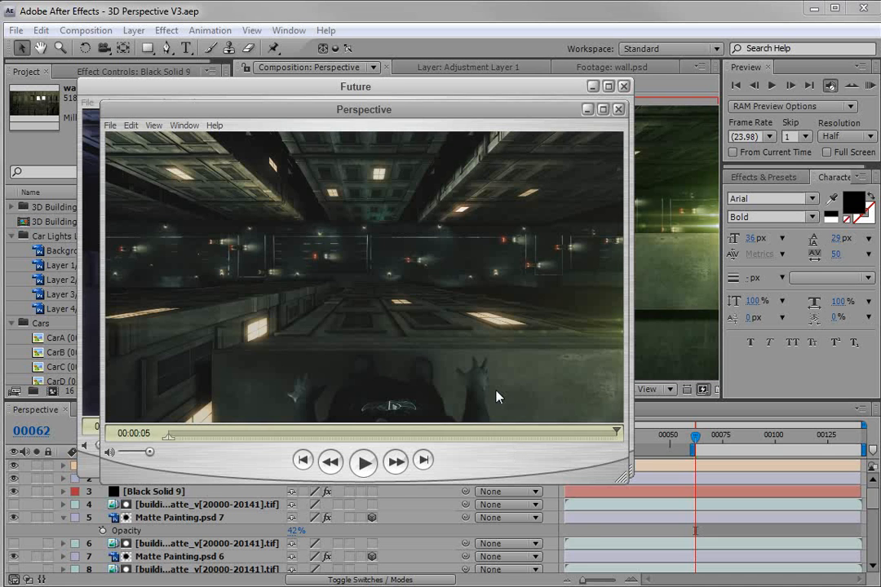
pyautogui.click(371, 85)
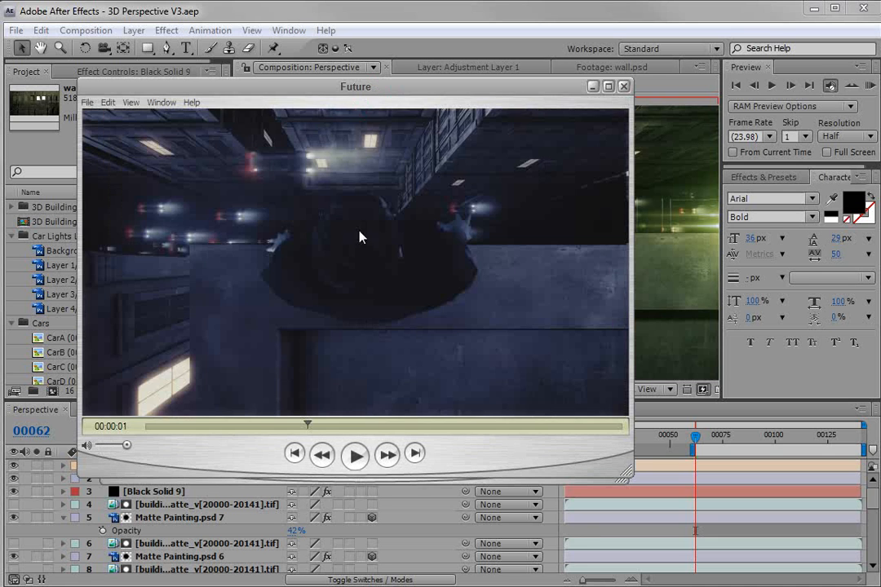
pyautogui.click(355, 456)
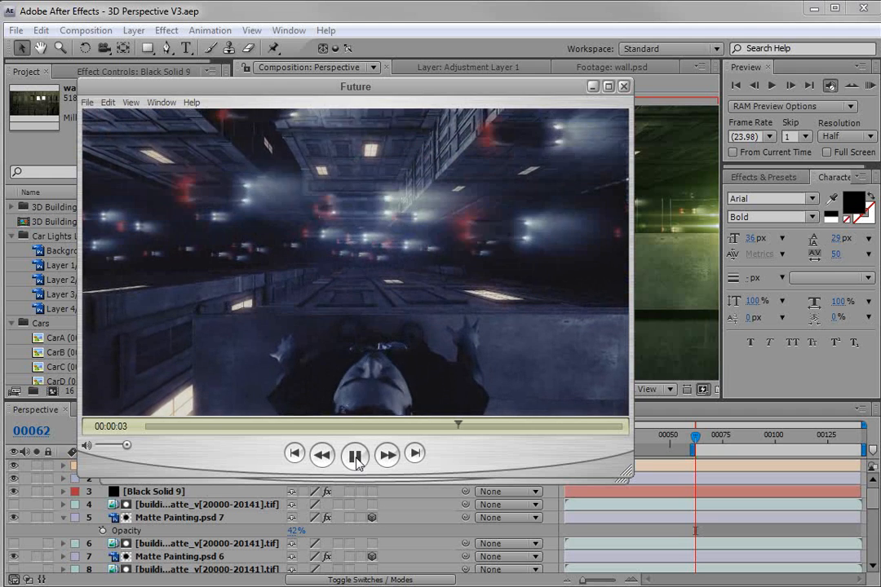
pyautogui.click(355, 457)
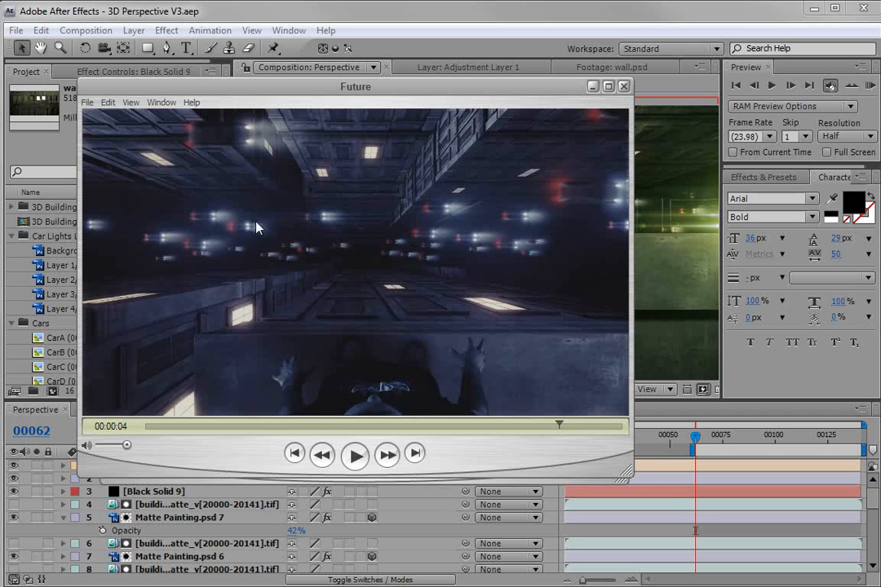
# Step: Bring the Perspective movie back in front and scrub through its final seconds
pyautogui.click(531, 479)
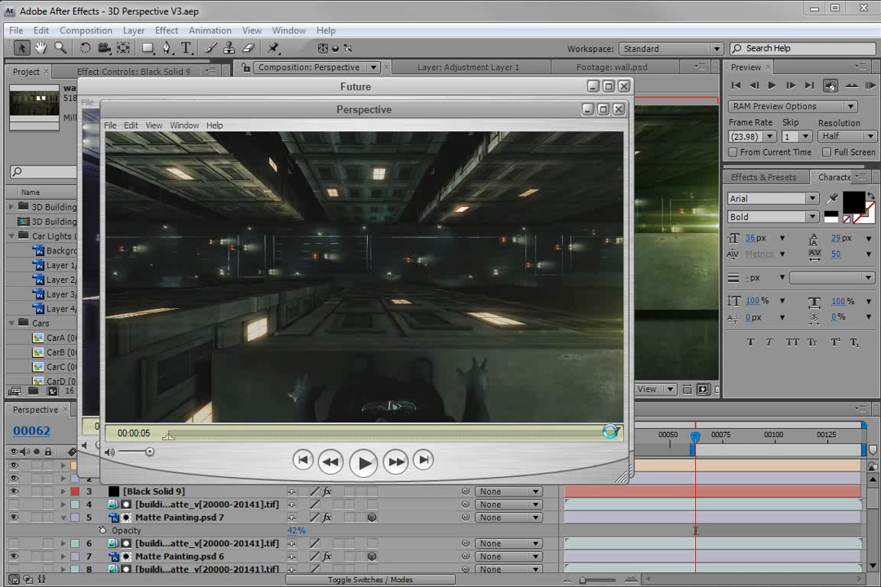
pyautogui.moveTo(610, 432); pyautogui.dragTo(500, 437)
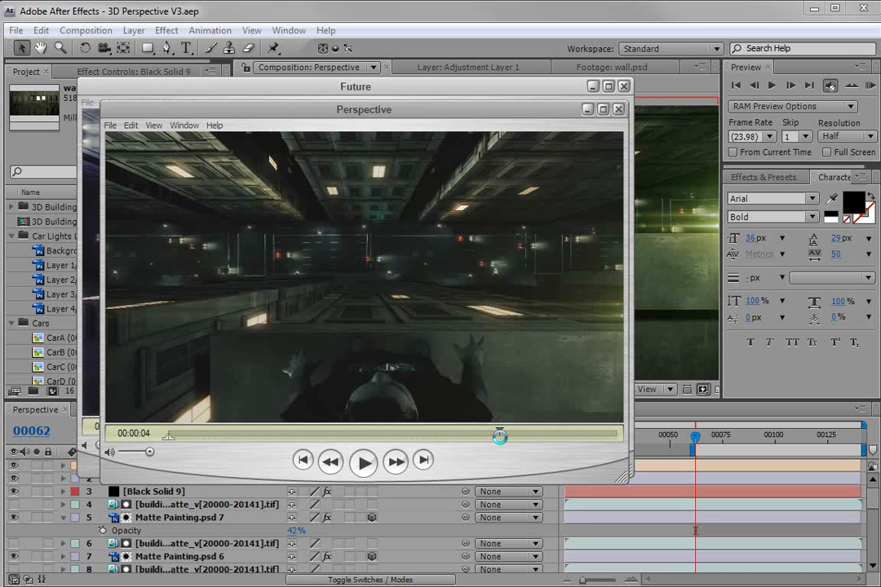
pyautogui.moveTo(500, 437); pyautogui.dragTo(544, 434)
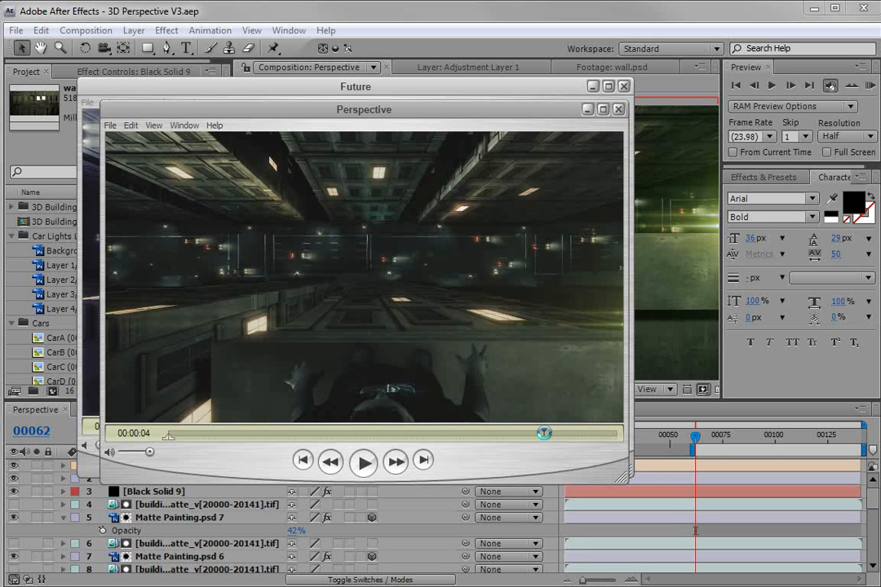
# Step: Switch back to the After Effects project and open Sam Footage.mov for viewing
pyautogui.click(361, 15)
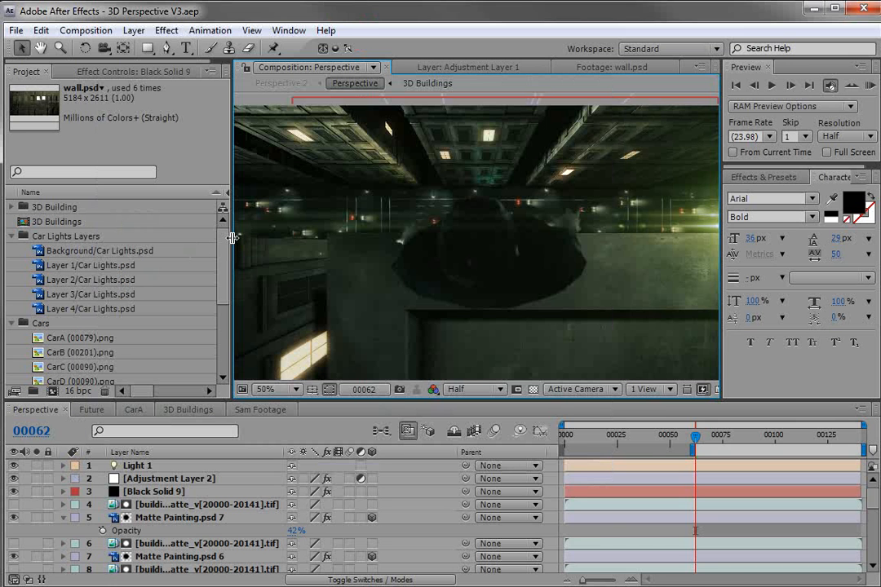
pyautogui.moveTo(233, 238); pyautogui.dragTo(228, 238)
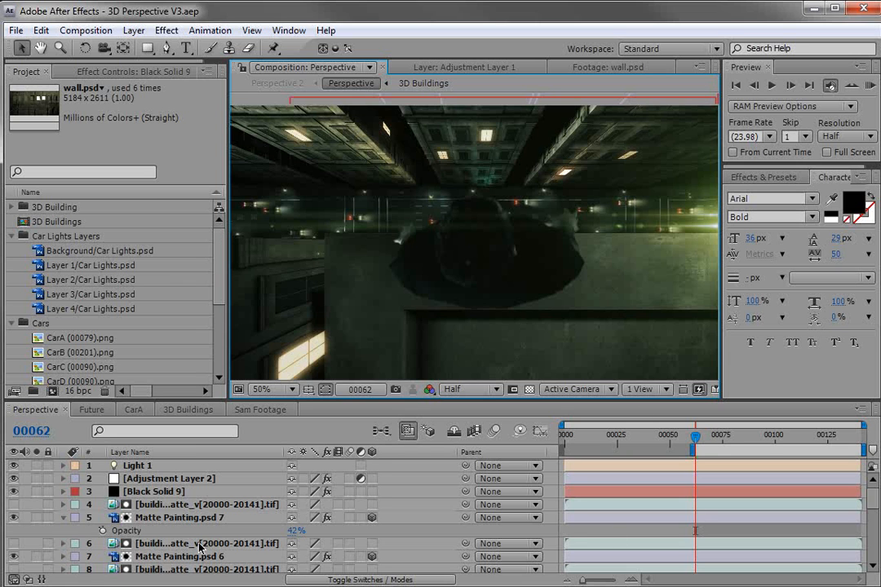
pyautogui.click(62, 522)
pyautogui.moveTo(222, 261); pyautogui.dragTo(222, 306)
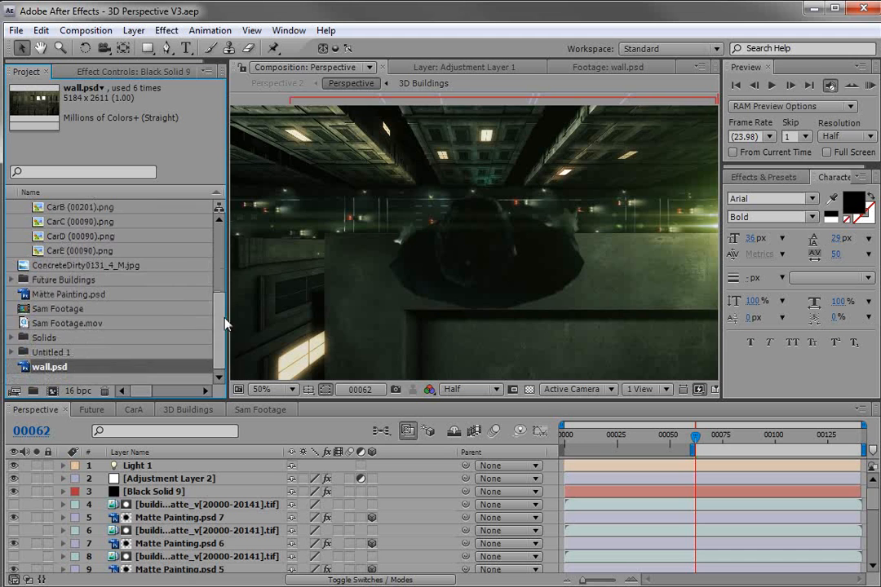
pyautogui.doubleClick(74, 323)
# Step: Examine the raw green-screen shot, including the props around the set, and scrub it to frame 26
pyautogui.press('space')
pyautogui.moveTo(388, 189); pyautogui.dragTo(569, 268)
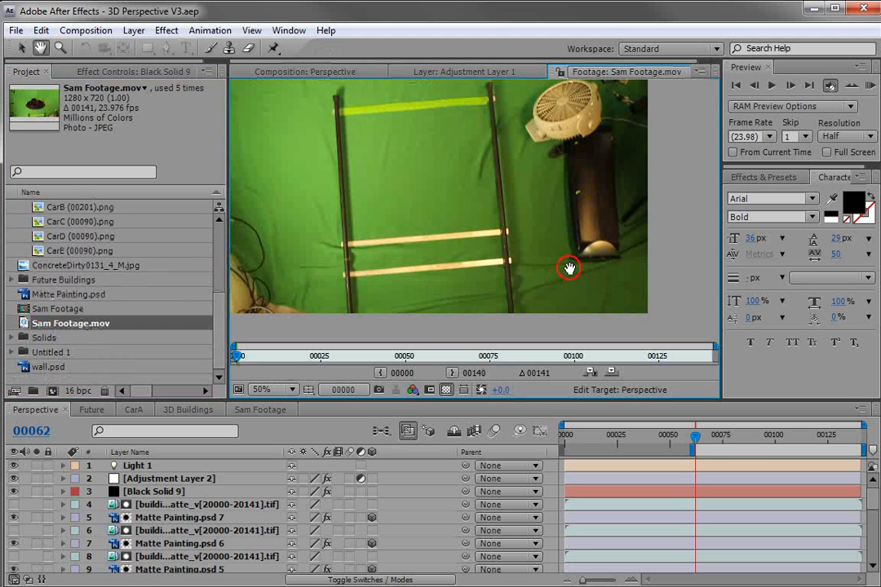
pyautogui.moveTo(480, 215); pyautogui.dragTo(515, 228)
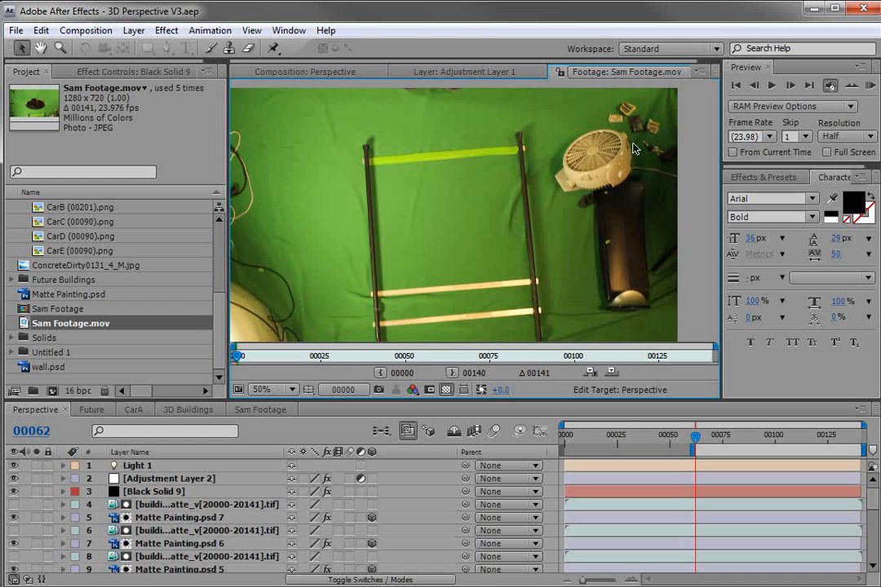
pyautogui.scroll(2, 624, 124)
pyautogui.moveTo(632, 126); pyautogui.dragTo(506, 204)
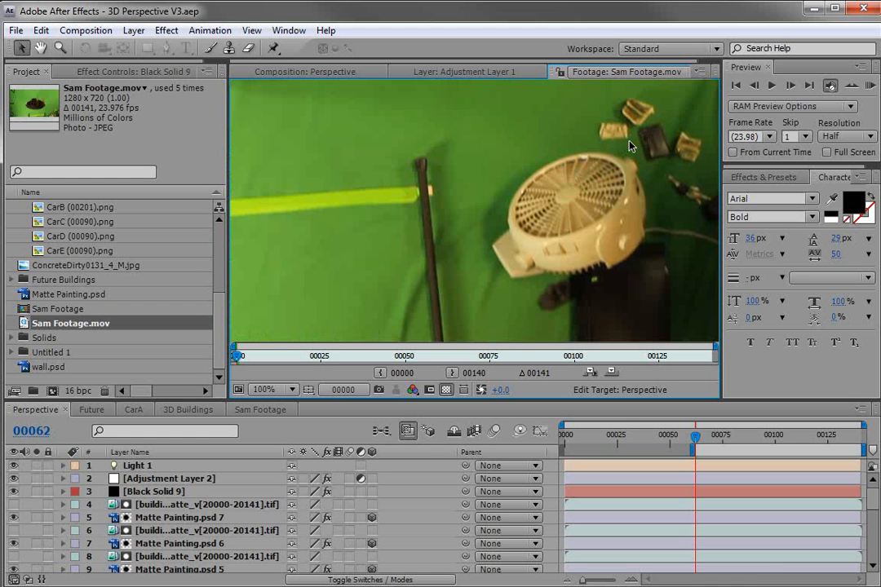
pyautogui.scroll(-2, 480, 197)
pyautogui.scroll(2, 518, 228)
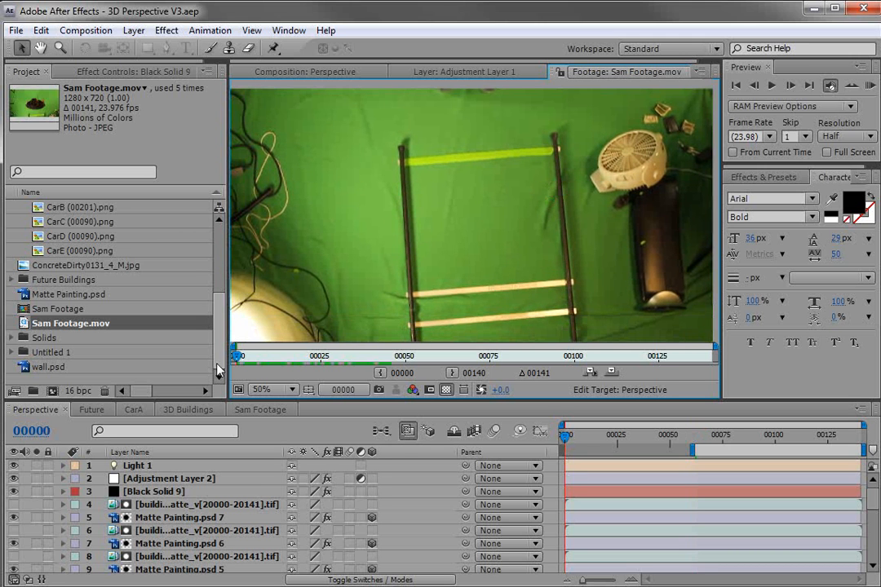
pyautogui.moveTo(237, 357); pyautogui.dragTo(324, 357)
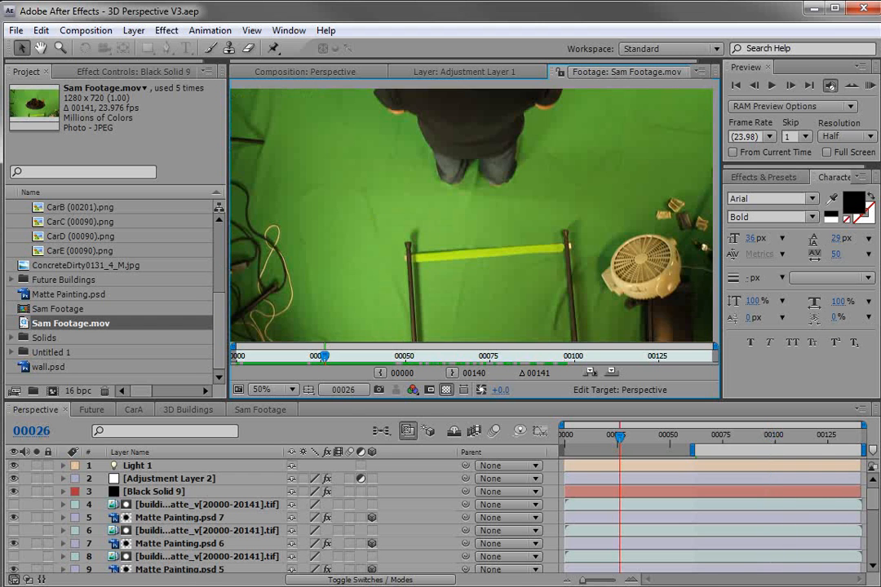
# Step: Switch to Firefox, play the Fear of Heights video, look over the Blog Show page, and return to After Effects
pyautogui.hotkey('alt', 'Tab')
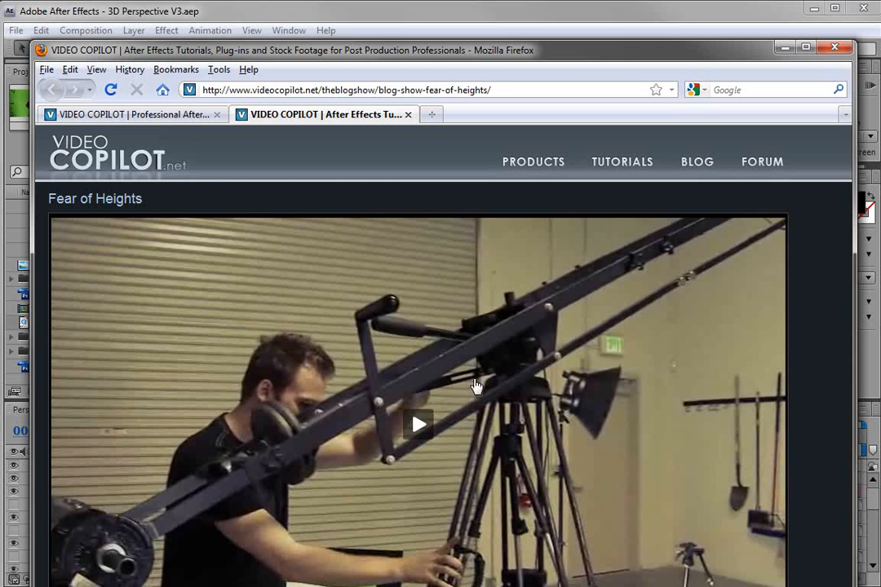
pyautogui.click(416, 420)
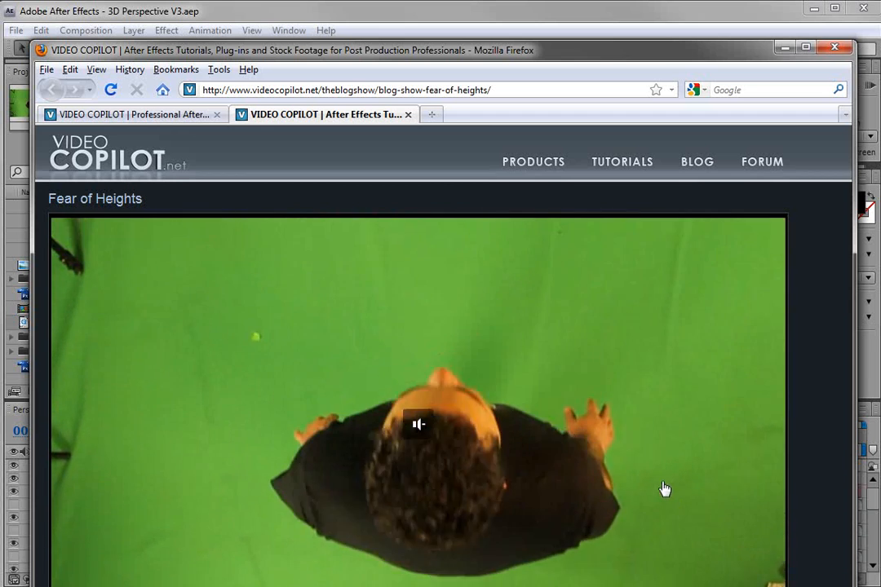
pyautogui.click(407, 114)
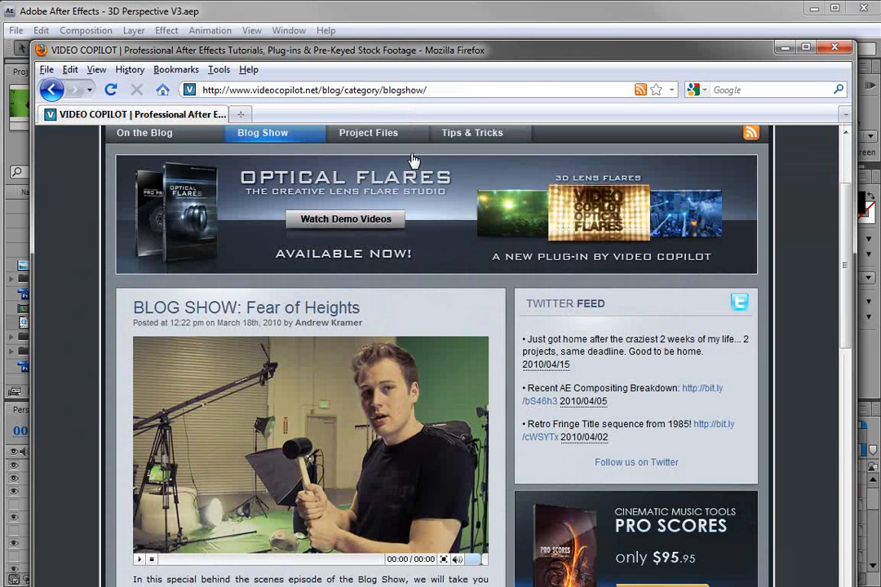
pyautogui.scroll(4, 94, 288)
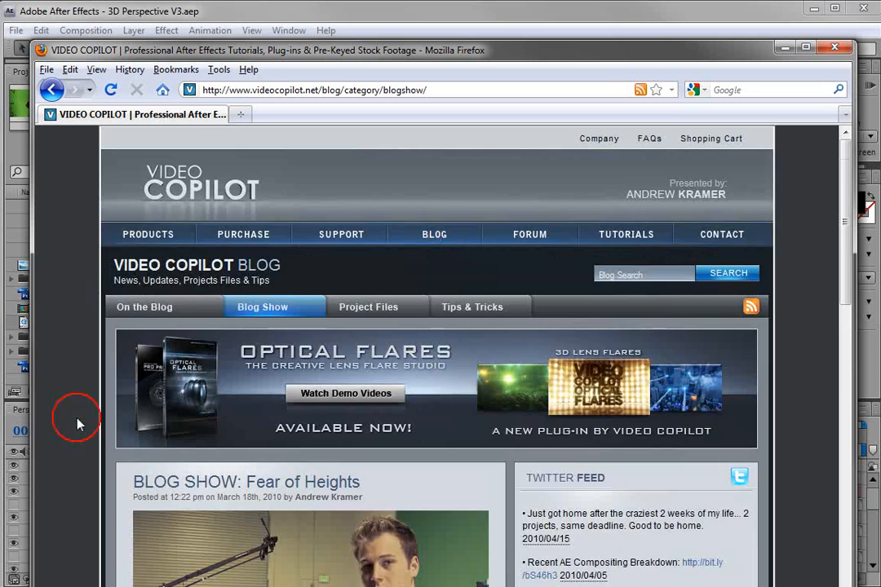
pyautogui.scroll(-10, 77, 424)
pyautogui.scroll(8, 79, 417)
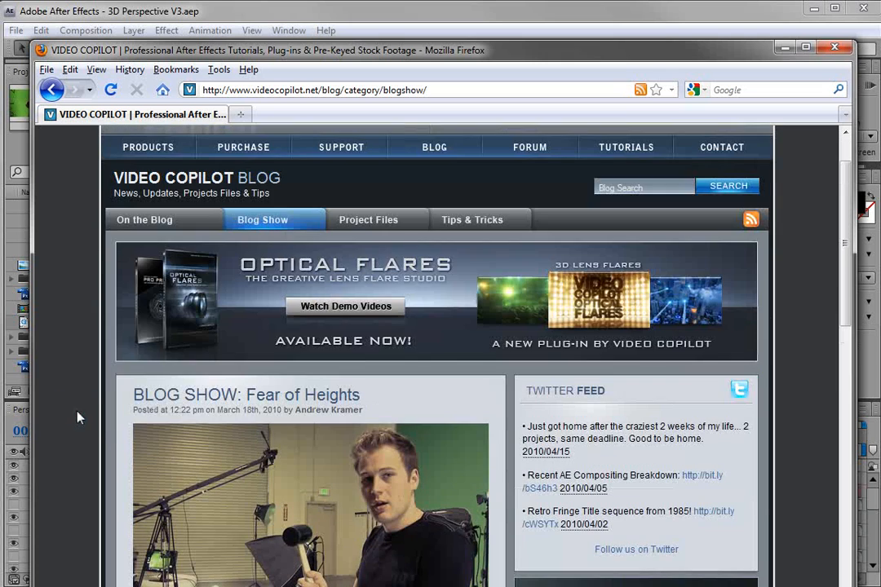
pyautogui.click(783, 49)
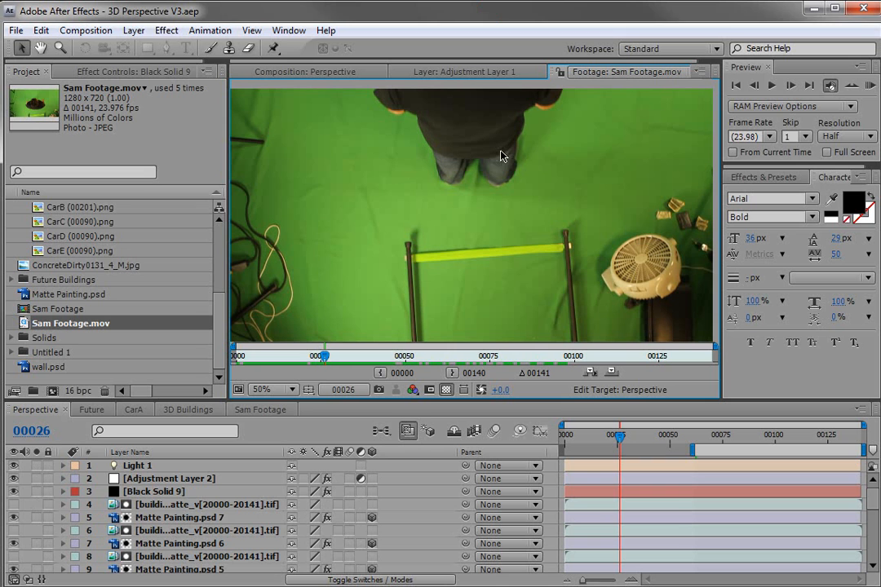
# Step: Scrub further through the green-screen footage and create a new composition from Sam Footage.mov
pyautogui.moveTo(338, 357); pyautogui.dragTo(341, 357)
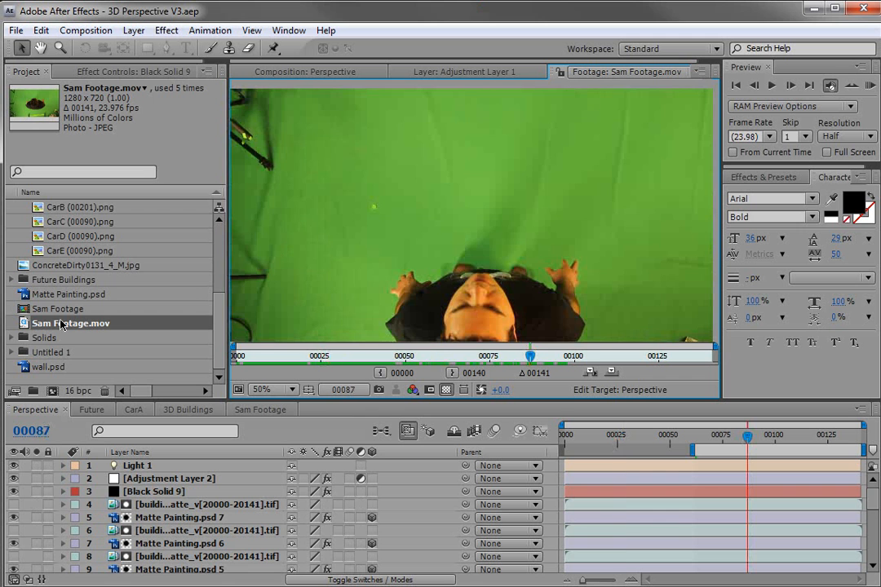
pyautogui.click(65, 325)
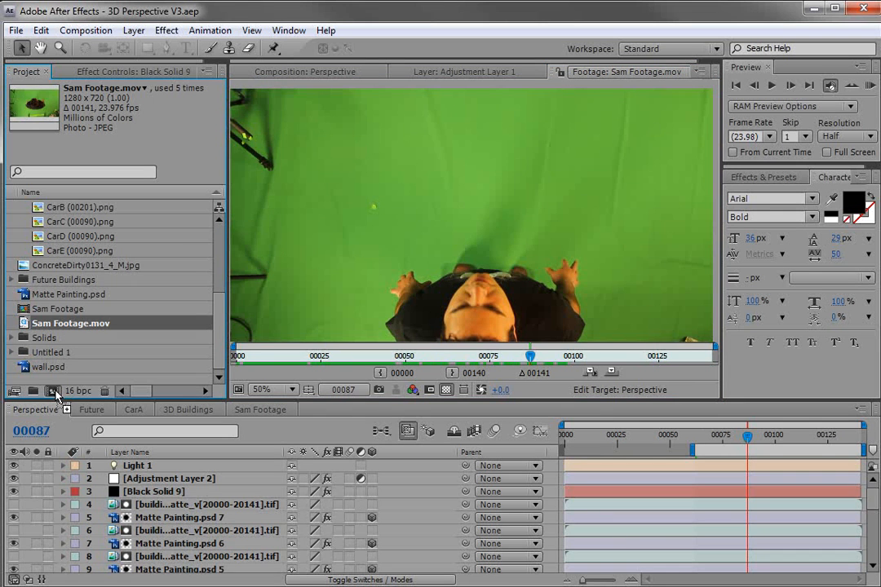
pyautogui.moveTo(56, 393); pyautogui.dragTo(53, 391)
# Step: Apply Keylight (1.2) to the Sam Footage.mov layer at frame 56 and sample the green backdrop as its Screen Colour
pyautogui.moveTo(567, 445); pyautogui.dragTo(702, 451)
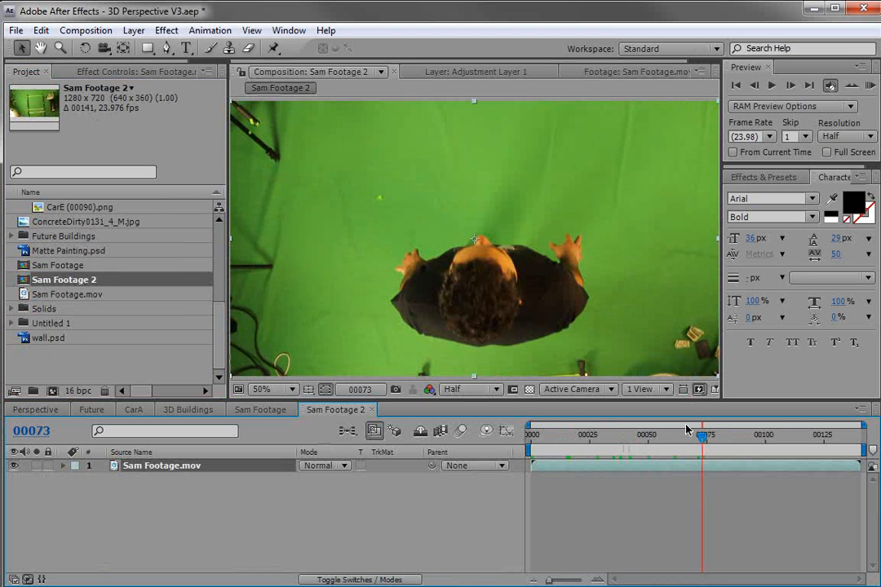
pyautogui.click(661, 442)
pyautogui.click(171, 32)
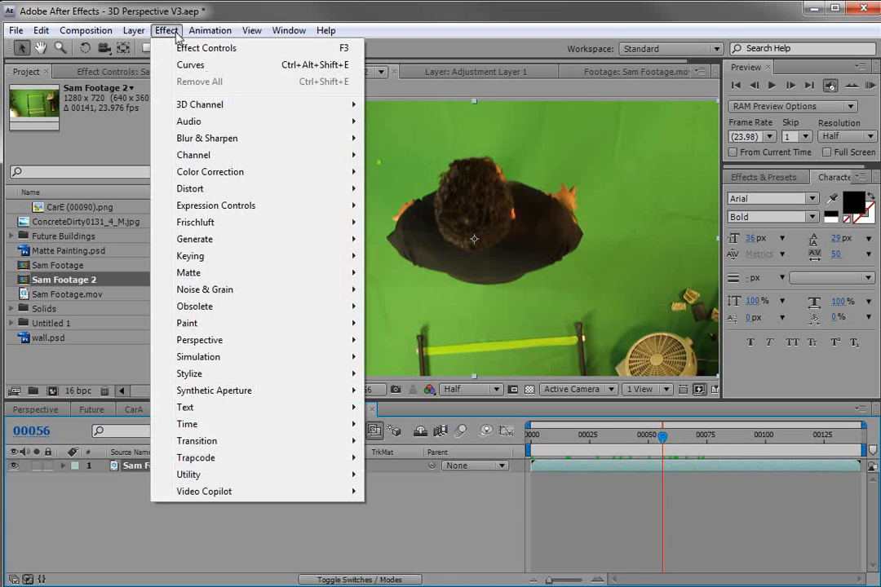
pyautogui.click(215, 253)
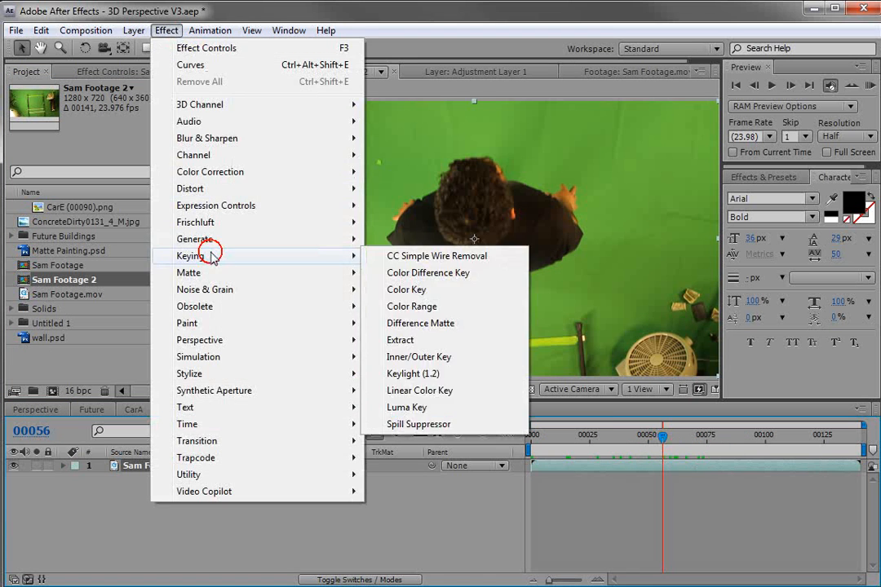
pyautogui.click(416, 375)
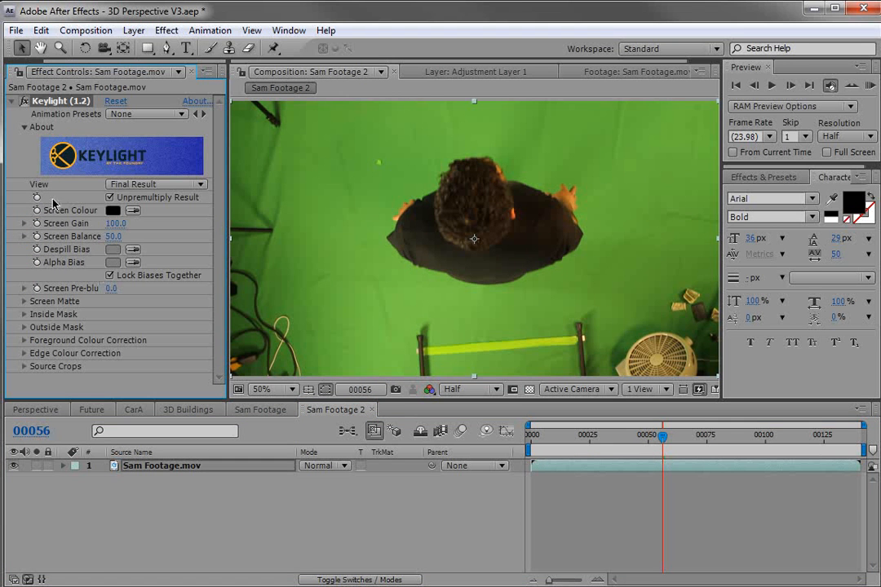
pyautogui.click(132, 211)
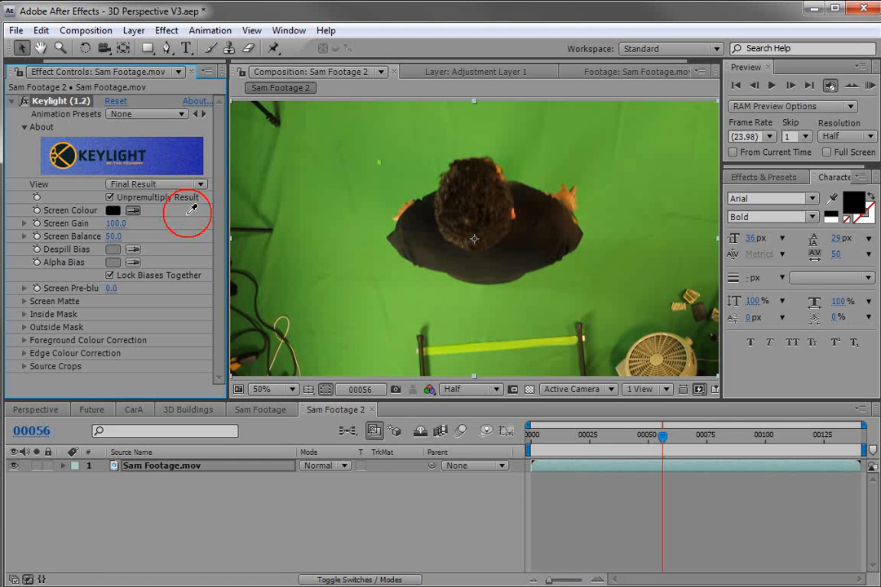
pyautogui.click(574, 164)
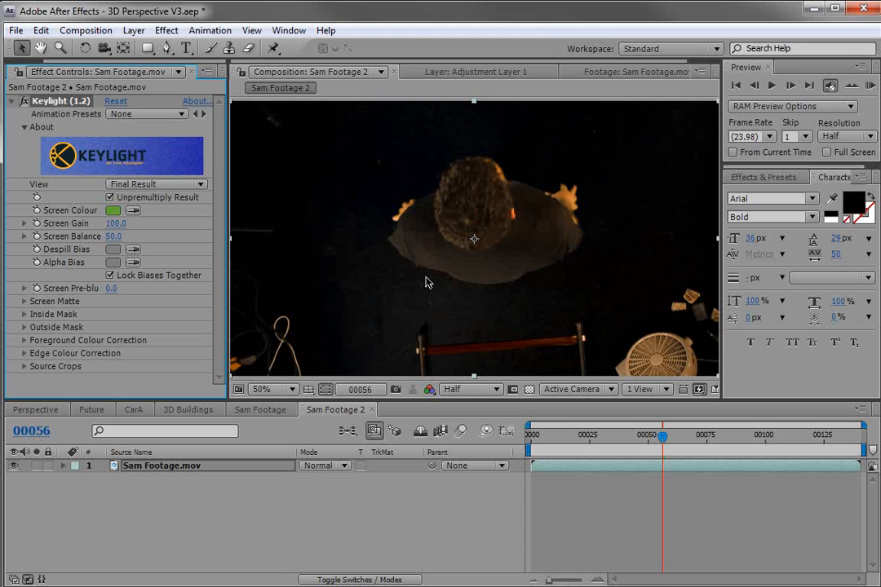
# Step: Set Keylight's Screen Gain to 110 and check the keyed edges around the man
pyautogui.scroll(2, 458, 250)
pyautogui.moveTo(458, 245); pyautogui.dragTo(463, 266)
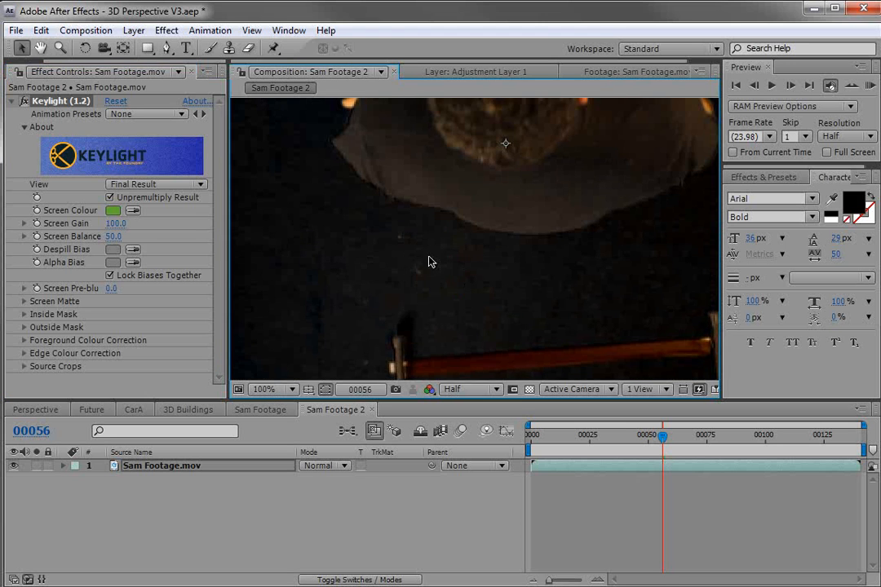
pyautogui.scroll(3, 453, 248)
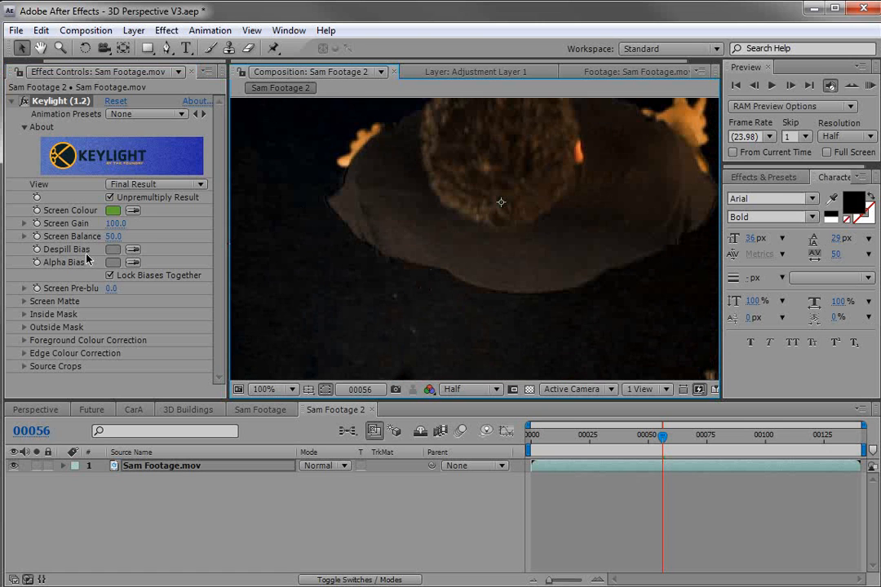
pyautogui.click(113, 223)
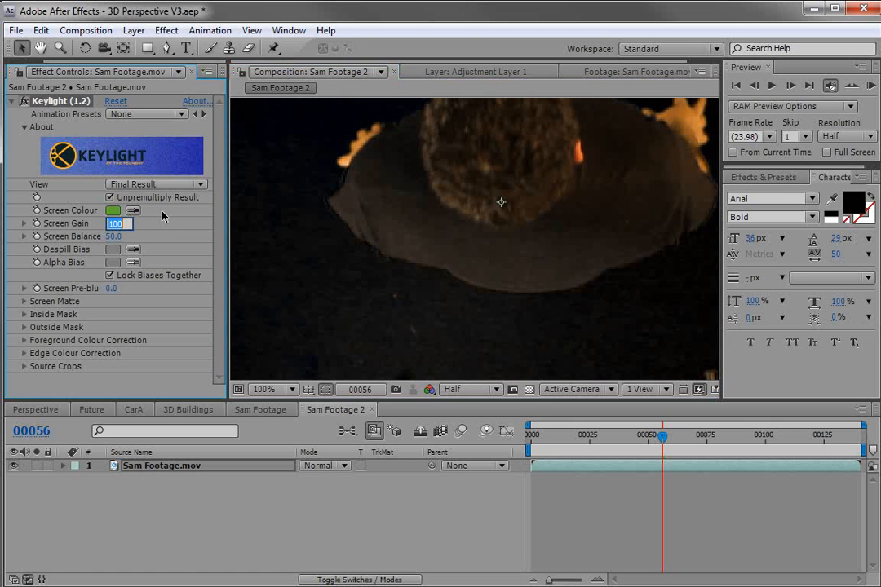
pyautogui.write('110')
pyautogui.press('Return')
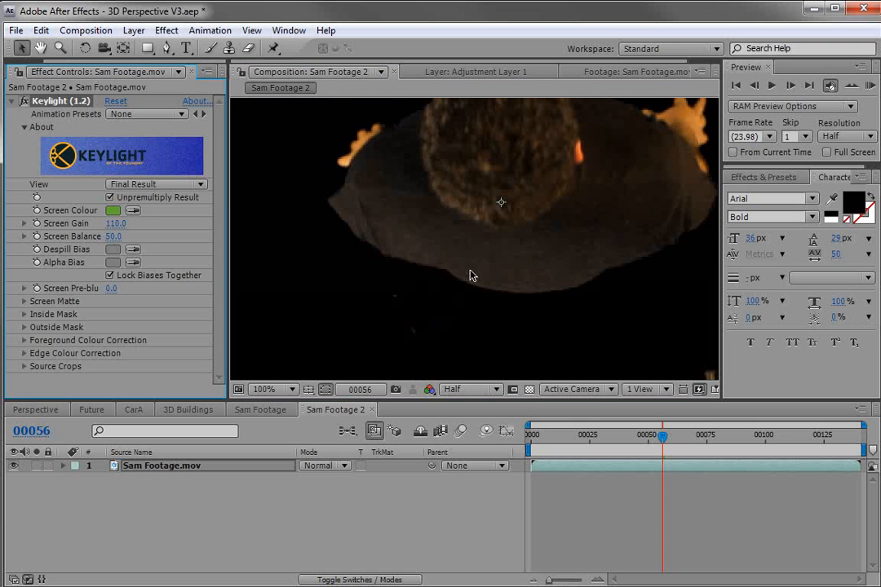
pyautogui.press('space')
pyautogui.moveTo(524, 205); pyautogui.dragTo(479, 304)
pyautogui.moveTo(519, 234); pyautogui.dragTo(515, 259)
pyautogui.moveTo(527, 328); pyautogui.dragTo(522, 275)
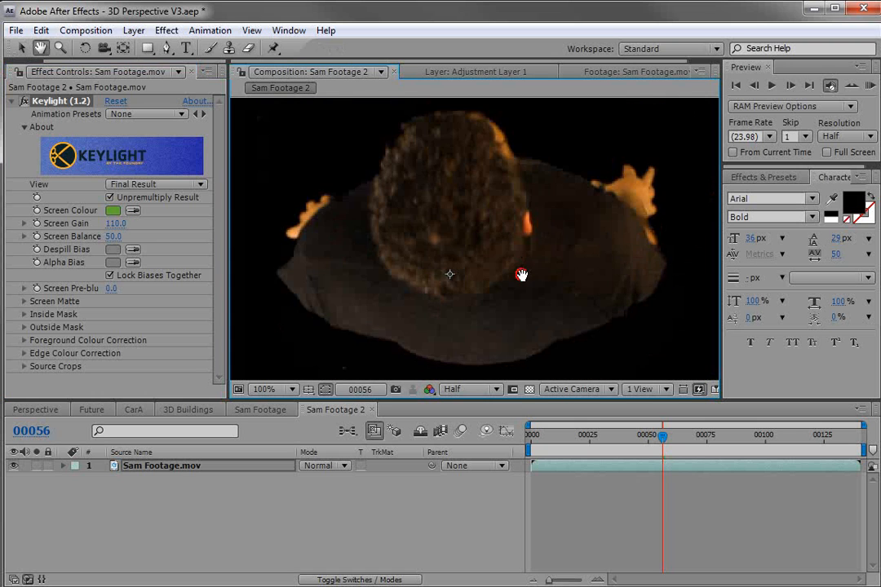
# Step: Check the key against the transparency grid, and set the Replace Method in Keylight's Screen Matte settings to Source
pyautogui.click(529, 389)
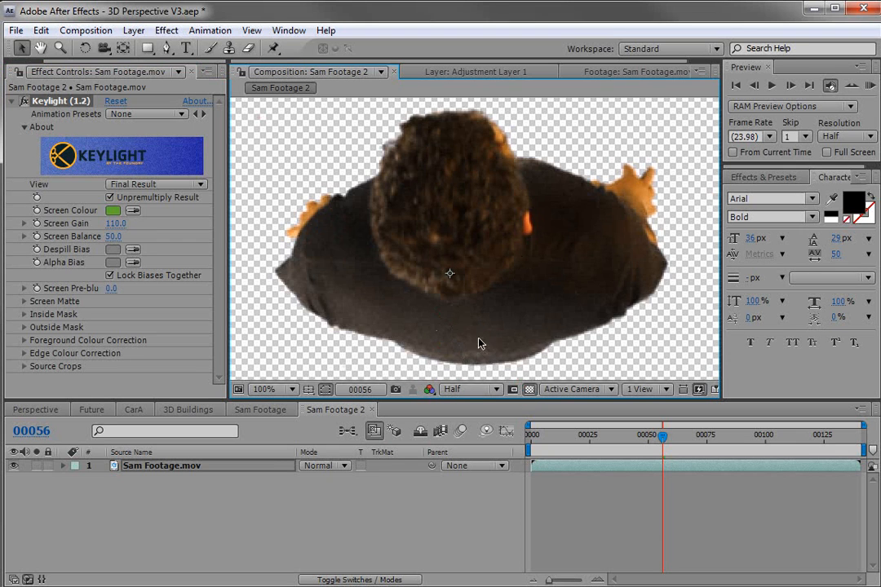
pyautogui.click(529, 389)
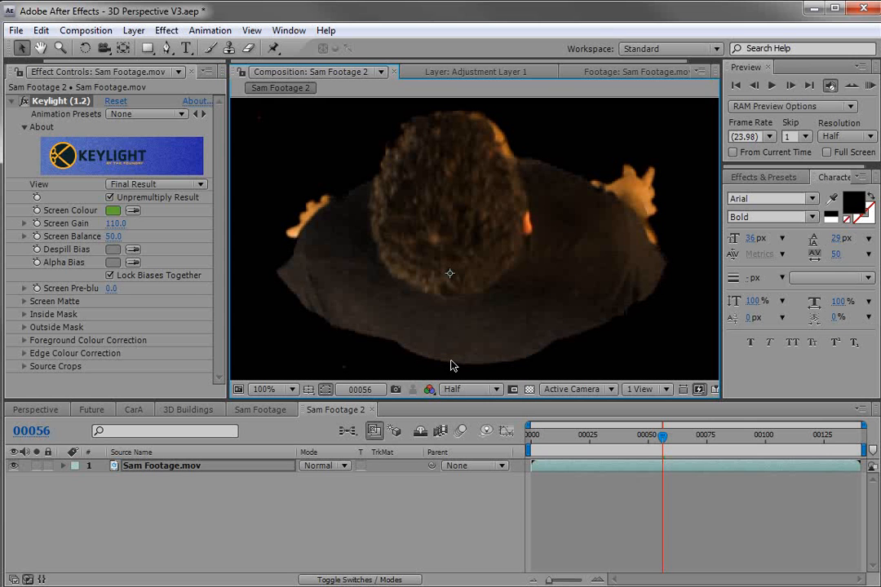
pyautogui.click(24, 302)
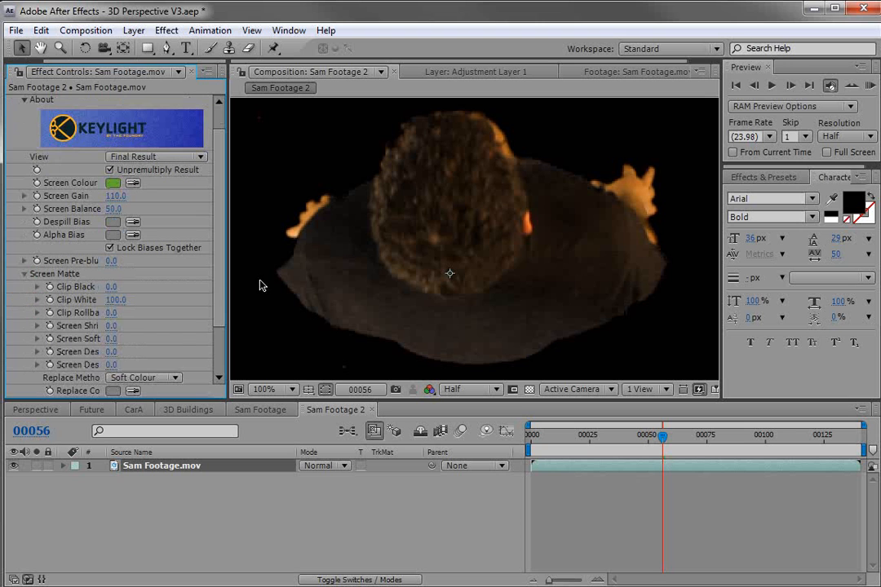
pyautogui.moveTo(221, 283); pyautogui.dragTo(239, 299)
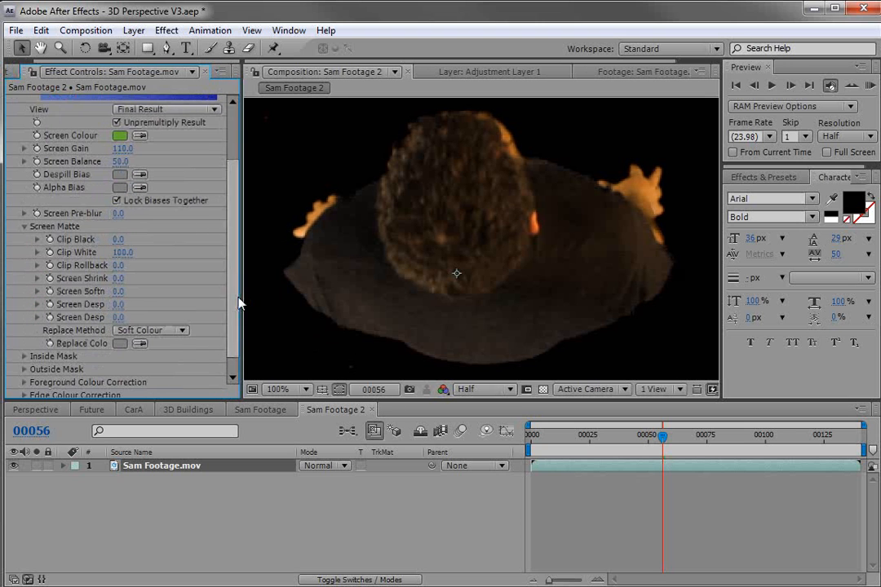
pyautogui.scroll(2, 197, 291)
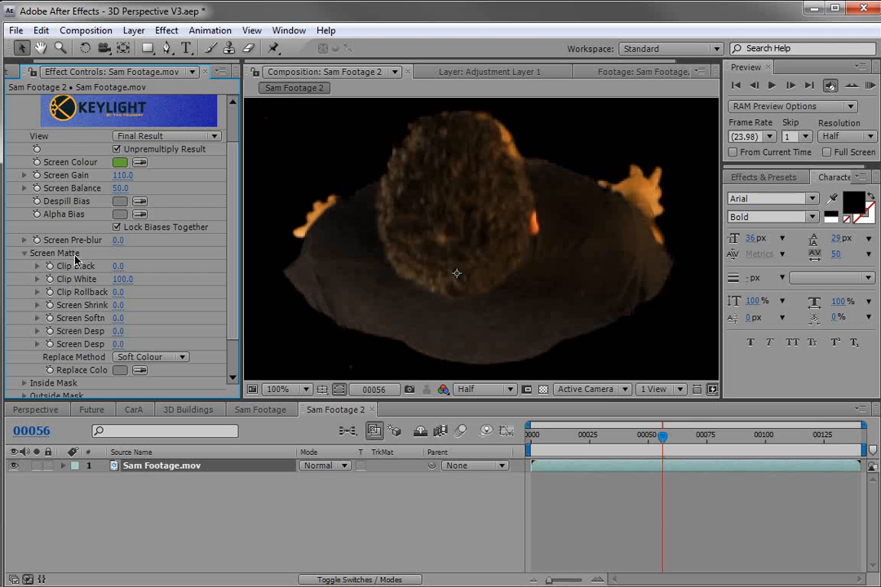
pyautogui.click(329, 316)
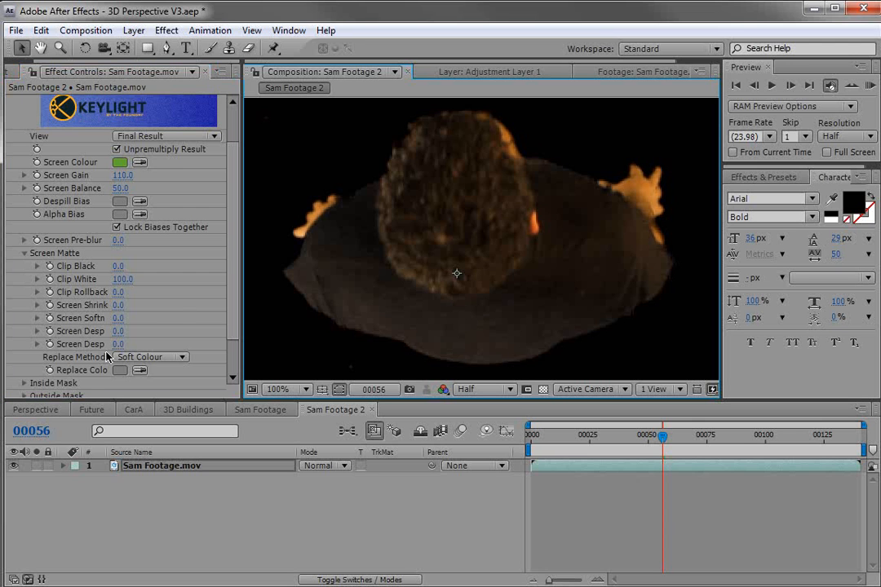
pyautogui.click(136, 357)
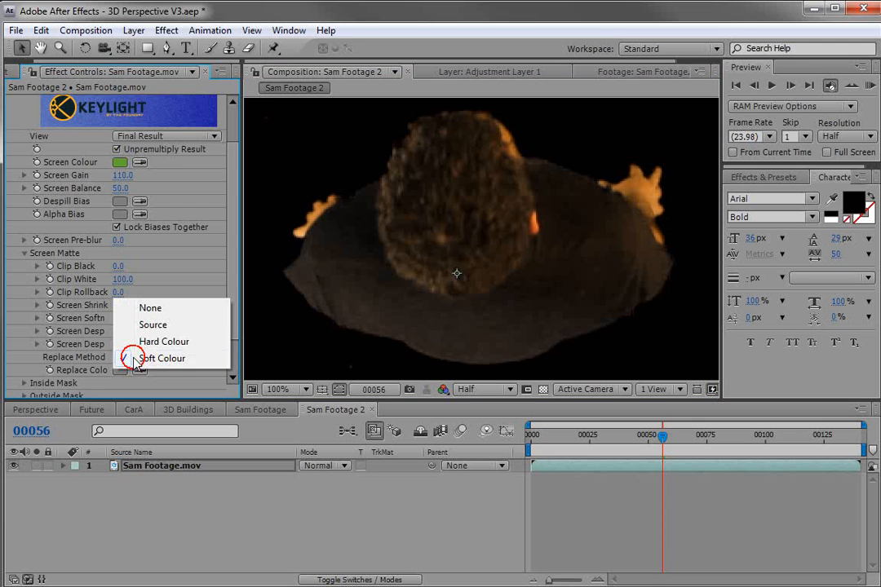
pyautogui.click(155, 324)
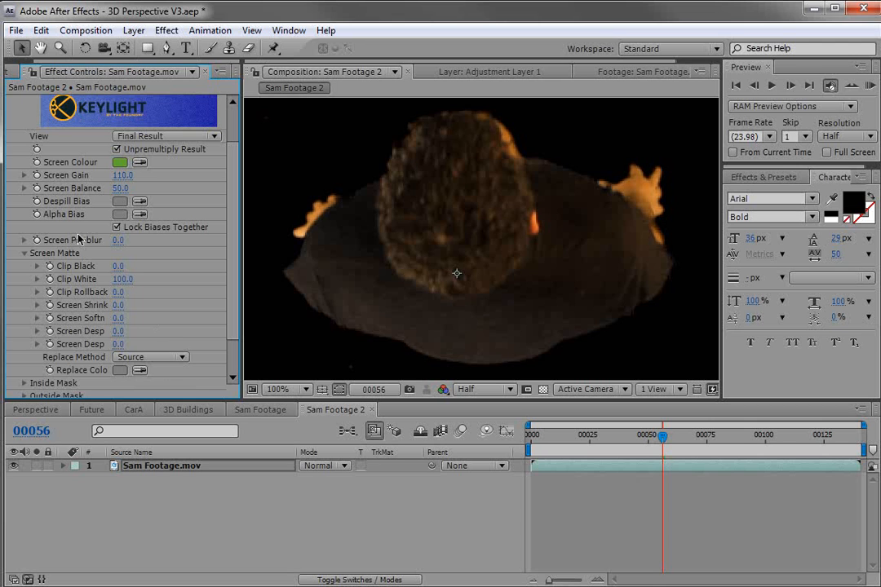
# Step: Set the Screen Matte's Clip White to 79 and Clip Black to 5, checking the key at frame 59
pyautogui.scroll(-2, 407, 330)
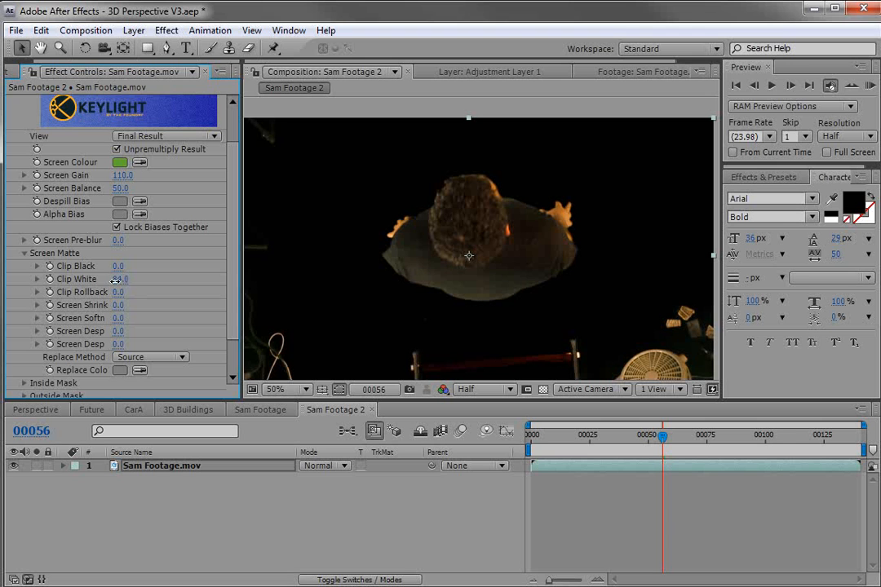
pyautogui.scroll(2, 441, 292)
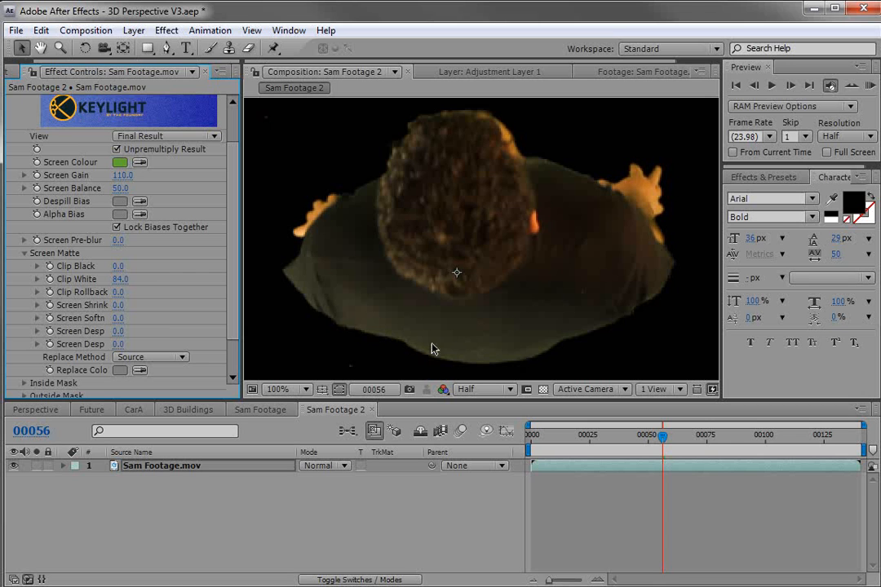
pyautogui.click(121, 280)
pyautogui.moveTo(662, 438)
pyautogui.mouseDown()
pyautogui.moveTo(641, 441)
pyautogui.moveTo(668, 441)
pyautogui.mouseUp()
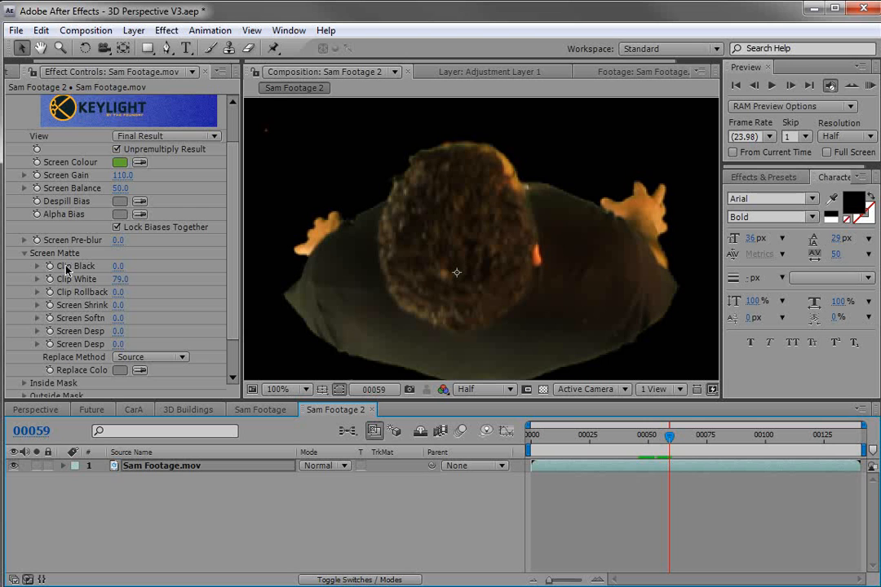
pyautogui.moveTo(117, 267); pyautogui.dragTo(119, 270)
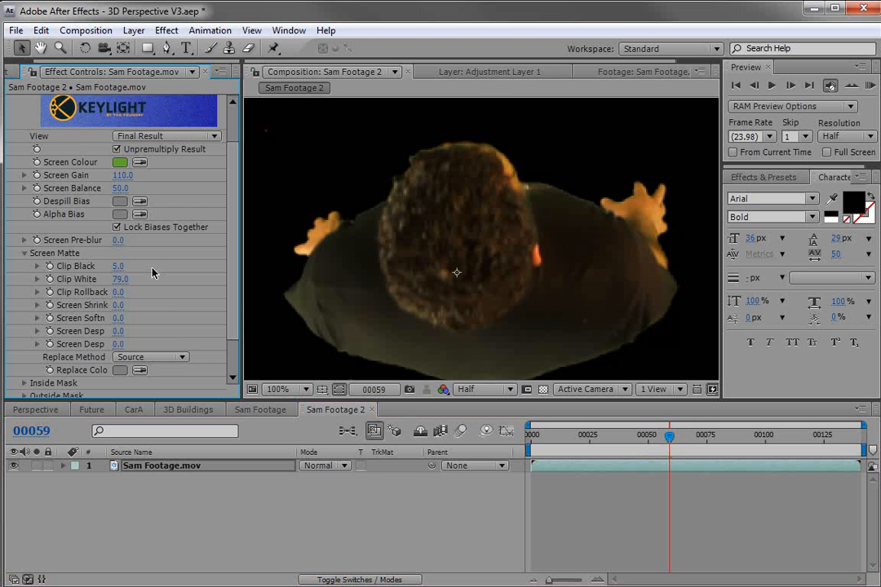
pyautogui.scroll(-1, 398, 221)
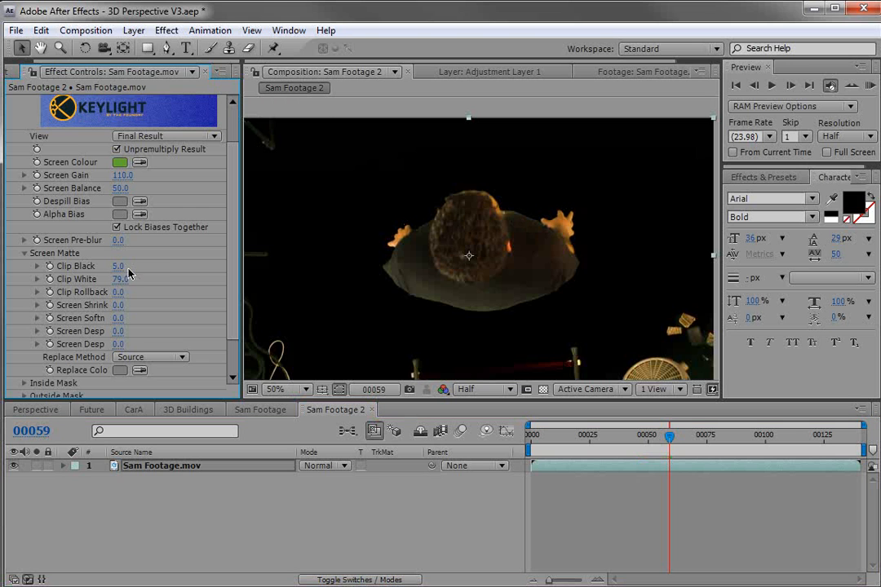
# Step: Inspect the key in Screen Matte view, and set Clip Black to 8 and Clip White to 81, finishing in Final Result view
pyautogui.click(130, 135)
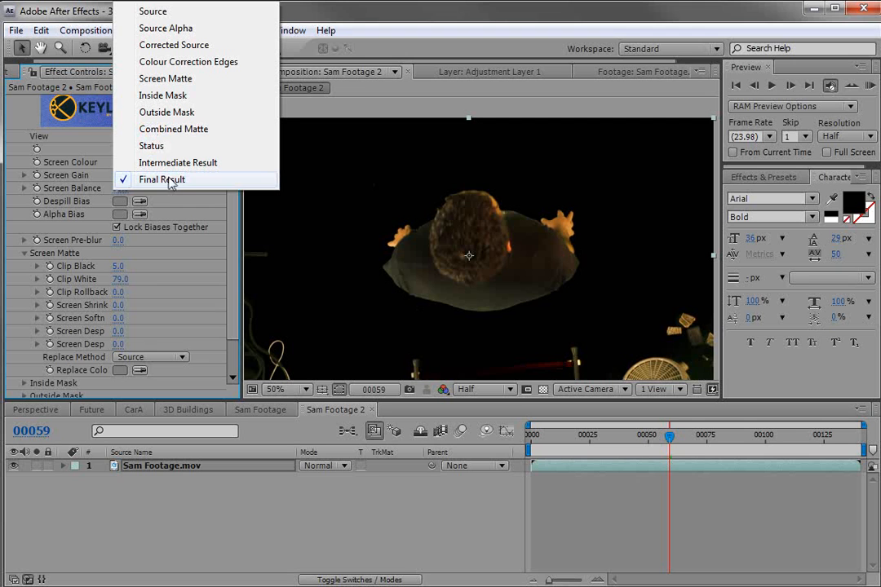
pyautogui.click(175, 80)
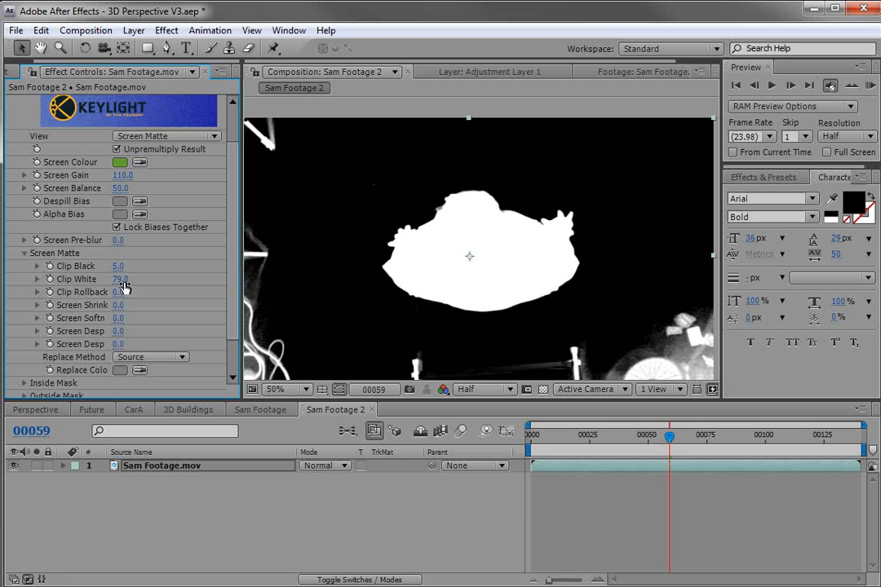
pyautogui.moveTo(123, 282); pyautogui.dragTo(156, 278)
pyautogui.scroll(1, 417, 286)
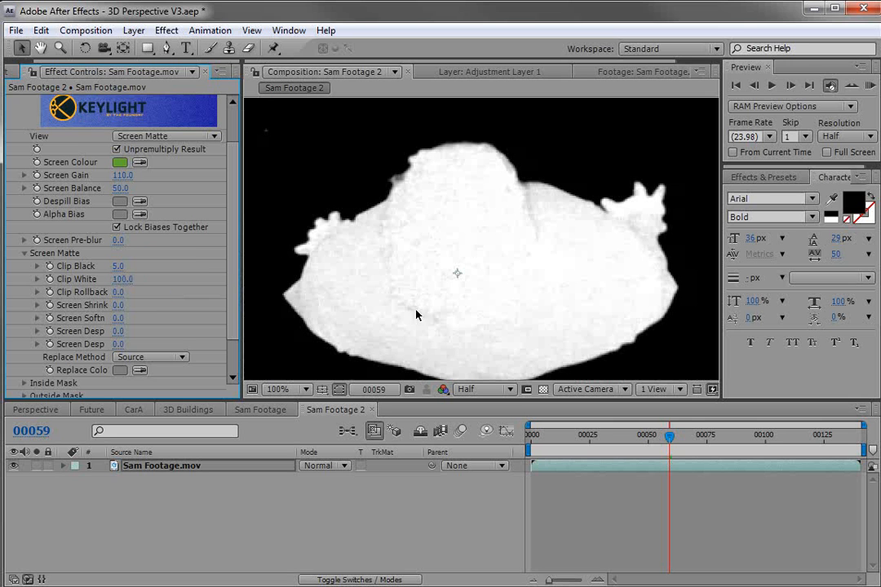
pyautogui.moveTo(119, 267); pyautogui.dragTo(141, 279)
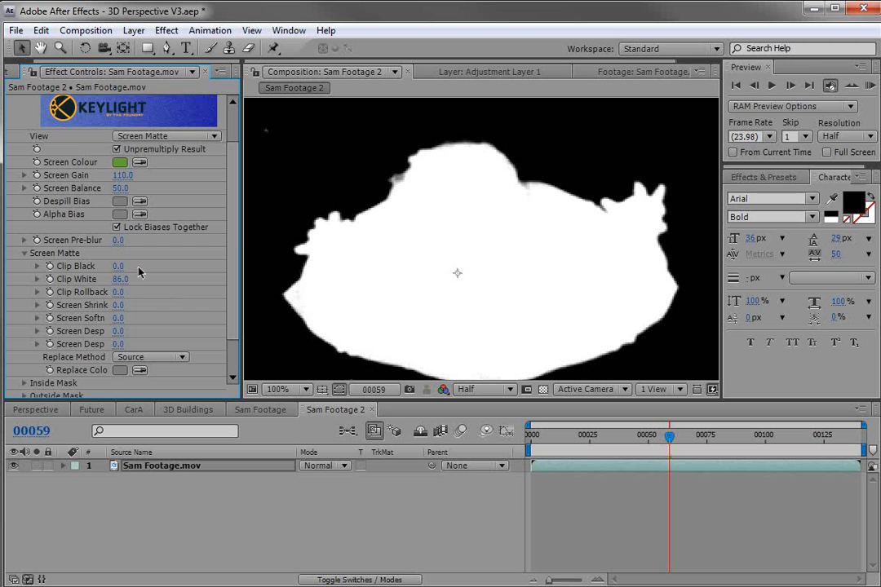
pyautogui.click(147, 137)
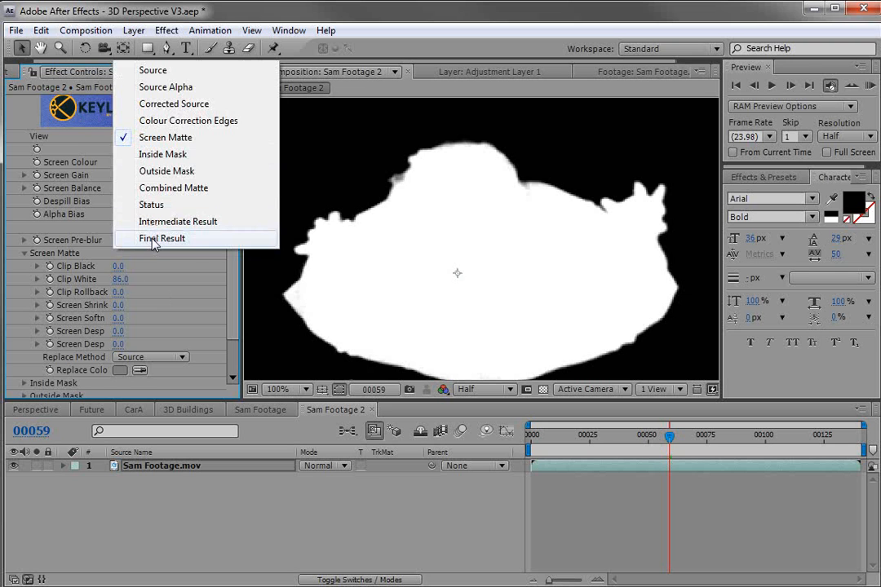
pyautogui.click(129, 203)
pyautogui.moveTo(120, 270)
pyautogui.mouseDown()
pyautogui.moveTo(393, 301)
pyautogui.moveTo(120, 294)
pyautogui.moveTo(119, 280)
pyautogui.mouseUp()
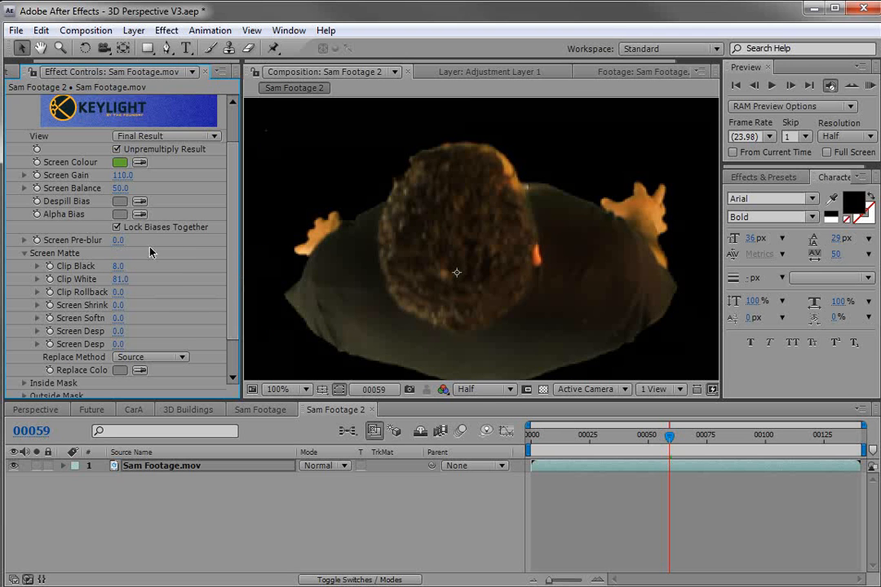
# Step: Set Keylight's Screen Pre-blur to 1 and check the edges of the man's hair against transparency
pyautogui.click(118, 241)
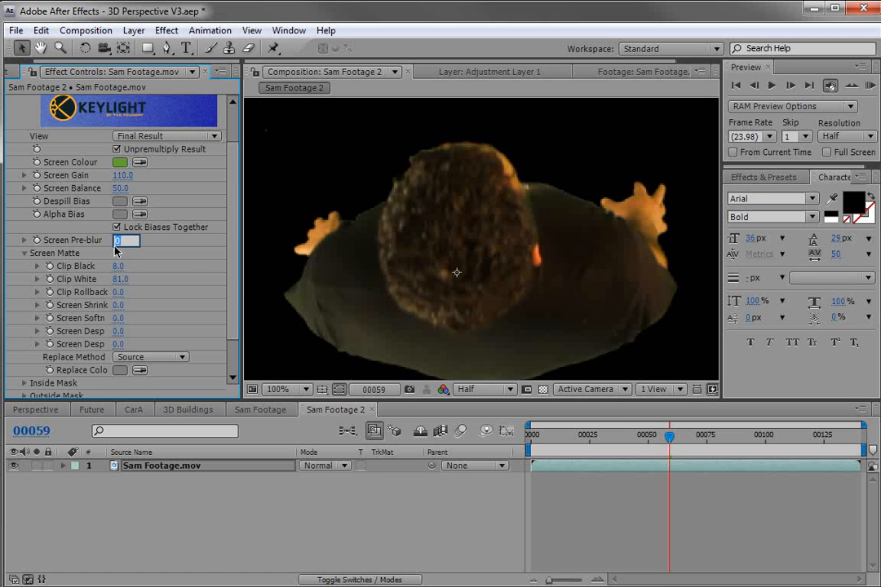
pyautogui.write('1')
pyautogui.press('Return')
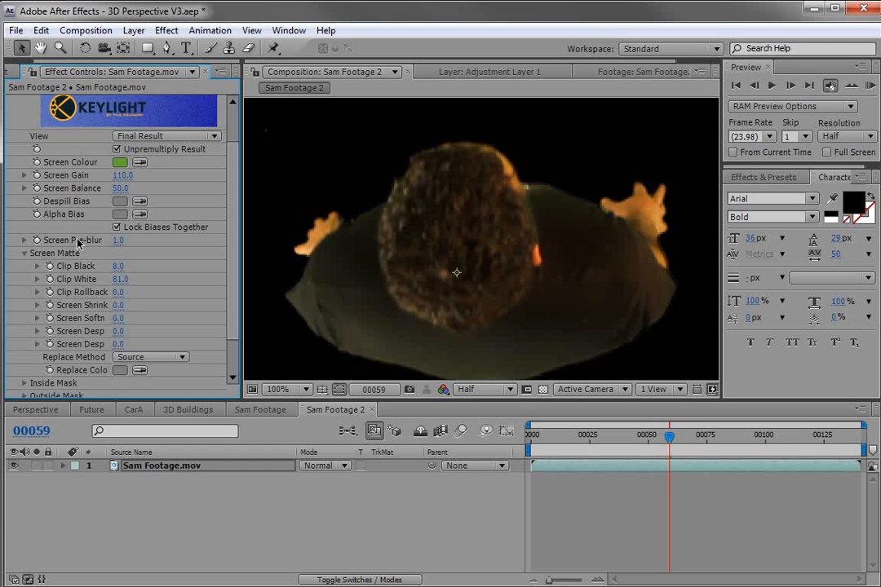
pyautogui.scroll(1, 442, 190)
pyautogui.moveTo(502, 236); pyautogui.dragTo(555, 345)
pyautogui.click(545, 391)
pyautogui.click(545, 391)
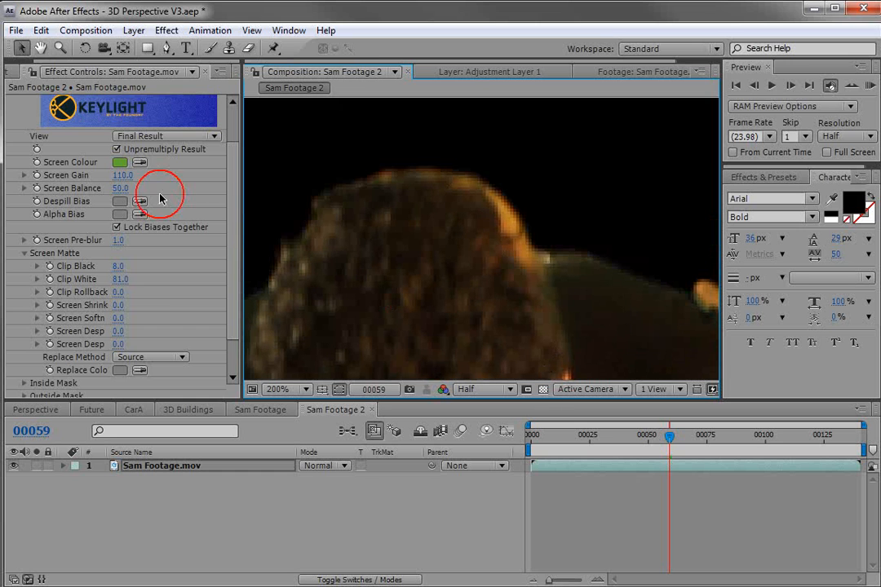
# Step: Set Keylight's Screen Balance to 54 and check the whole keyed frame
pyautogui.moveTo(126, 189); pyautogui.dragTo(103, 194)
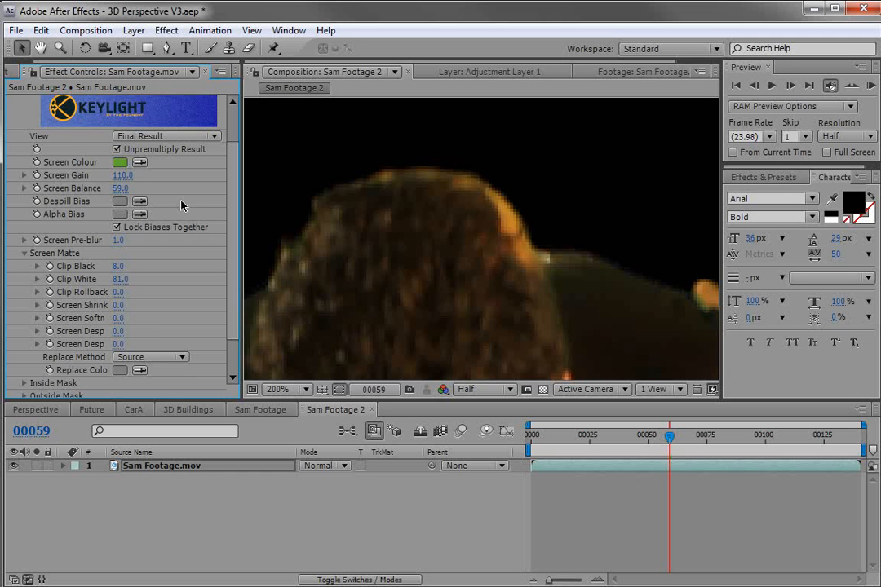
pyautogui.moveTo(119, 188); pyautogui.dragTo(110, 188)
pyautogui.scroll(-2, 437, 265)
pyautogui.scroll(-2, 457, 252)
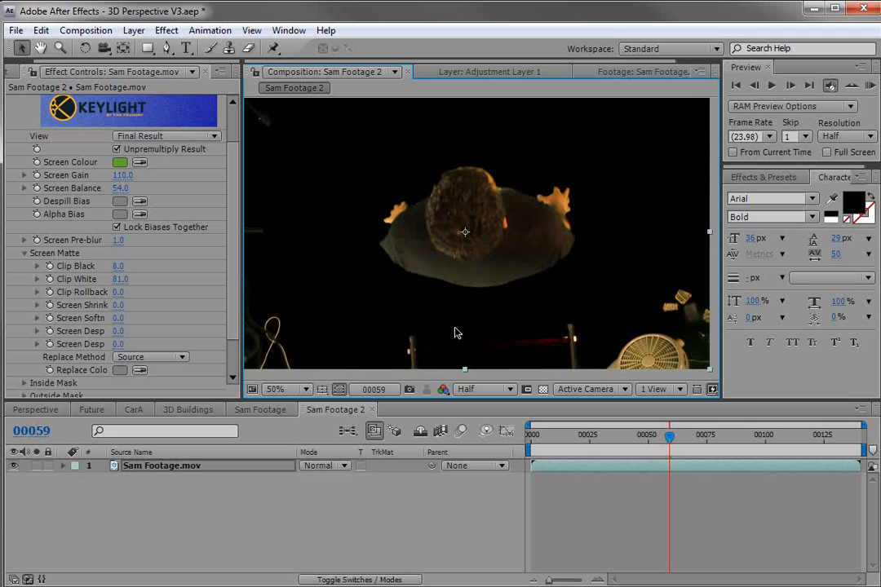
pyautogui.moveTo(364, 325); pyautogui.dragTo(376, 332)
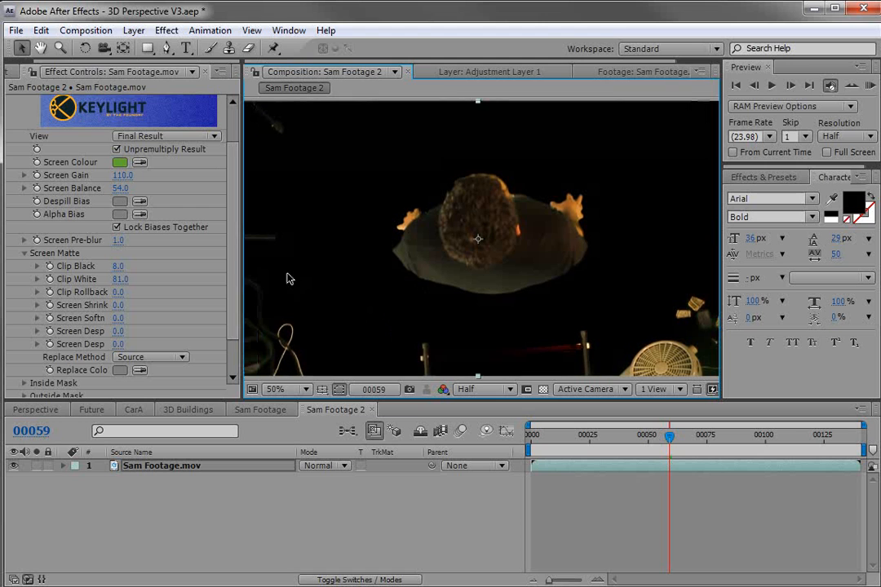
# Step: At frame 28, draw a closed Pen tool mask loosely around the man, extending above the frame and excluding the surrounding equipment
pyautogui.click(167, 51)
pyautogui.moveTo(626, 447); pyautogui.dragTo(597, 452)
pyautogui.scroll(-1, 461, 205)
pyautogui.scroll(1, 462, 209)
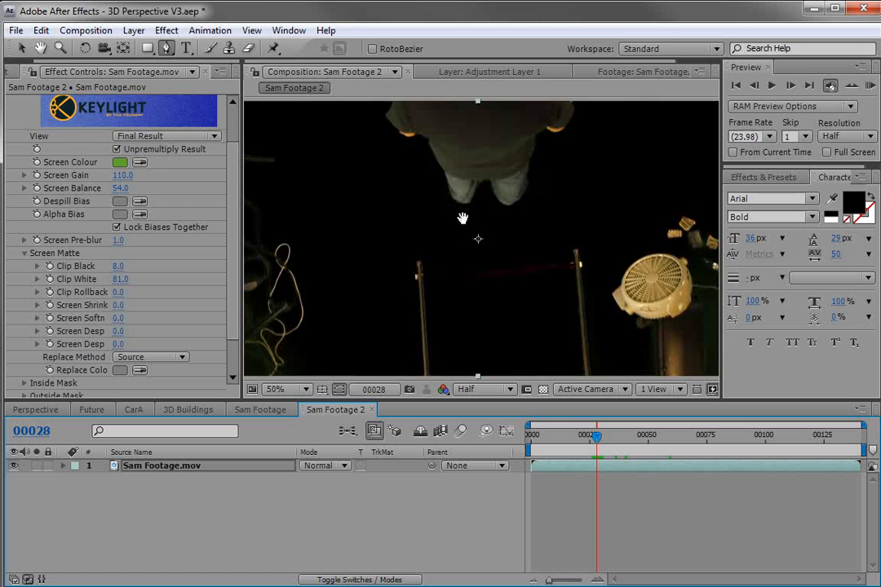
pyautogui.moveTo(461, 212); pyautogui.dragTo(468, 233)
pyautogui.click(391, 142)
pyautogui.click(391, 190)
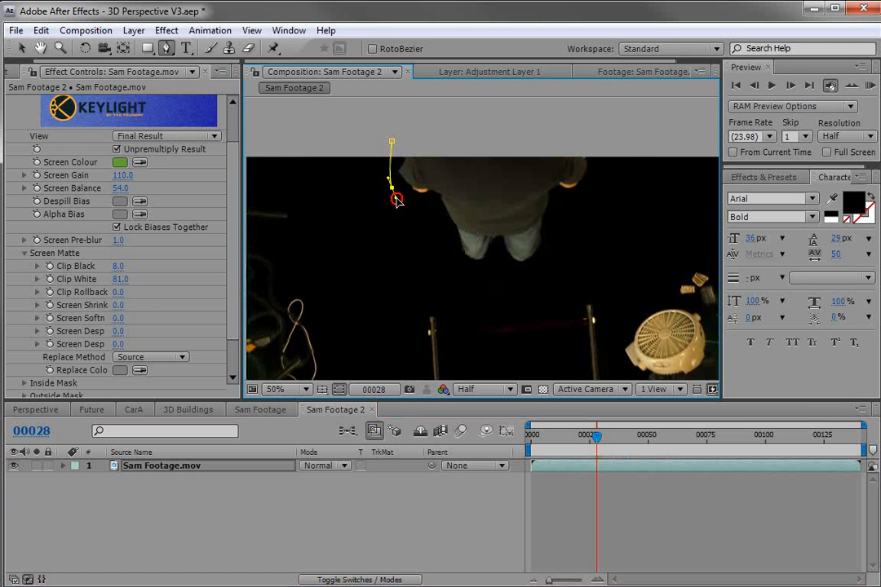
pyautogui.moveTo(456, 278); pyautogui.dragTo(464, 286)
pyautogui.moveTo(522, 288); pyautogui.dragTo(539, 287)
pyautogui.click(567, 250)
pyautogui.click(597, 198)
pyautogui.click(605, 151)
pyautogui.click(597, 132)
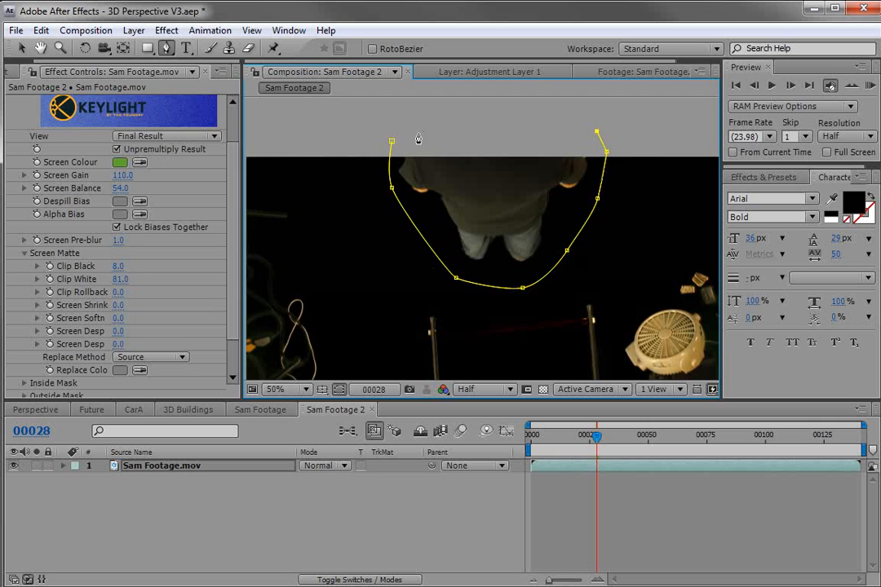
pyautogui.moveTo(512, 143); pyautogui.dragTo(508, 197)
pyautogui.click(497, 135)
pyautogui.click(457, 142)
pyautogui.click(389, 195)
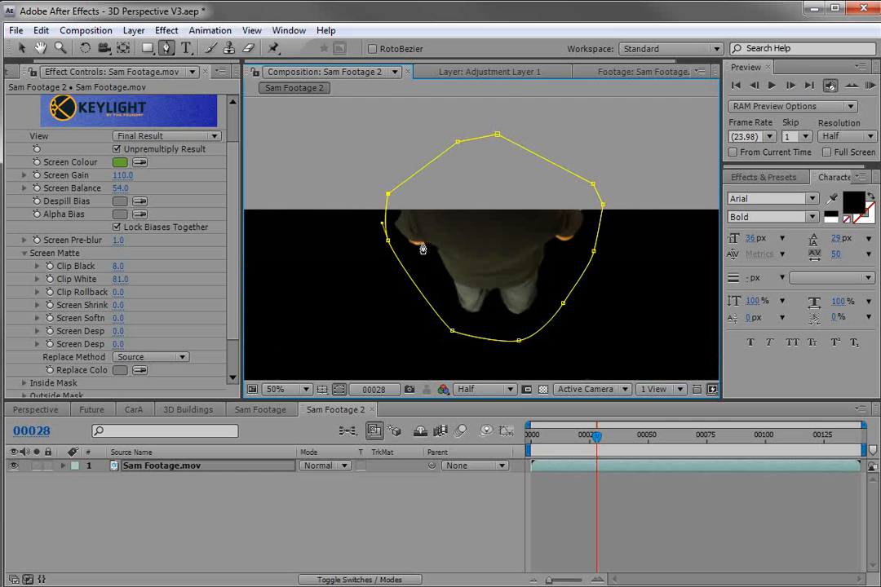
# Step: Reveal the Mask Path property of the Sam Footage.mov layer and start keyframing it at frame 28
pyautogui.press('space')
pyautogui.moveTo(531, 281); pyautogui.dragTo(501, 239)
pyautogui.scroll(-2, 522, 254)
pyautogui.scroll(2, 530, 268)
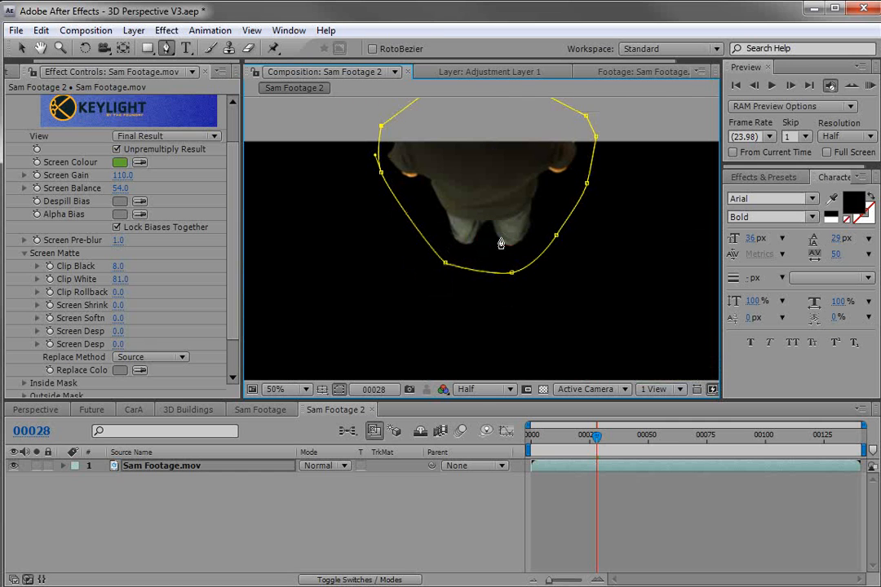
pyautogui.press('m')
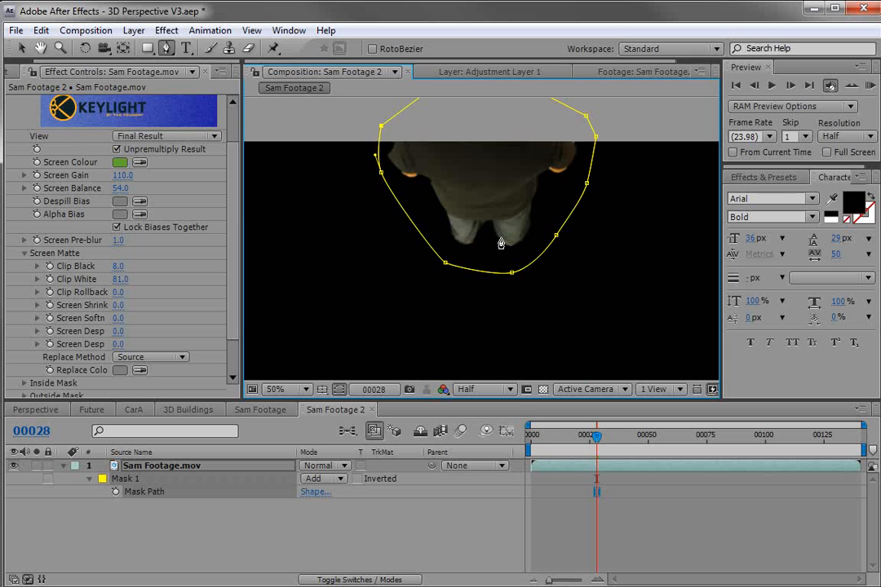
pyautogui.click(117, 493)
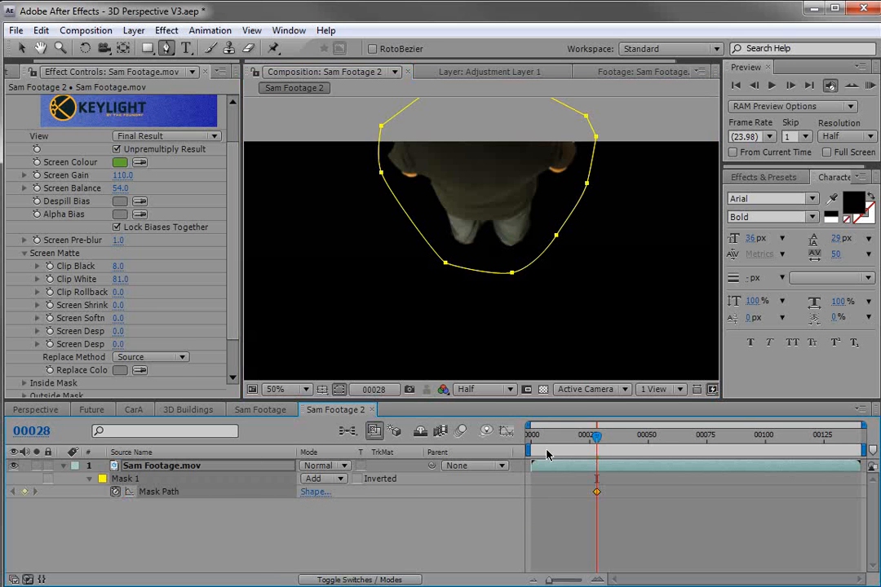
# Step: Keyframe the mask path around frame 12 and at frame 0 by moving the whole mask upward to follow the man
pyautogui.click(575, 438)
pyautogui.moveTo(575, 441); pyautogui.dragTo(559, 438)
pyautogui.press('v')
pyautogui.moveTo(512, 274); pyautogui.dragTo(506, 211)
pyautogui.moveTo(560, 438); pyautogui.dragTo(532, 452)
pyautogui.moveTo(507, 211); pyautogui.dragTo(508, 157)
# Step: At frame 44, move the mask down over the man and widen it on his left-hand side
pyautogui.moveTo(538, 431); pyautogui.dragTo(635, 436)
pyautogui.moveTo(513, 274); pyautogui.dragTo(516, 314)
pyautogui.doubleClick(599, 177)
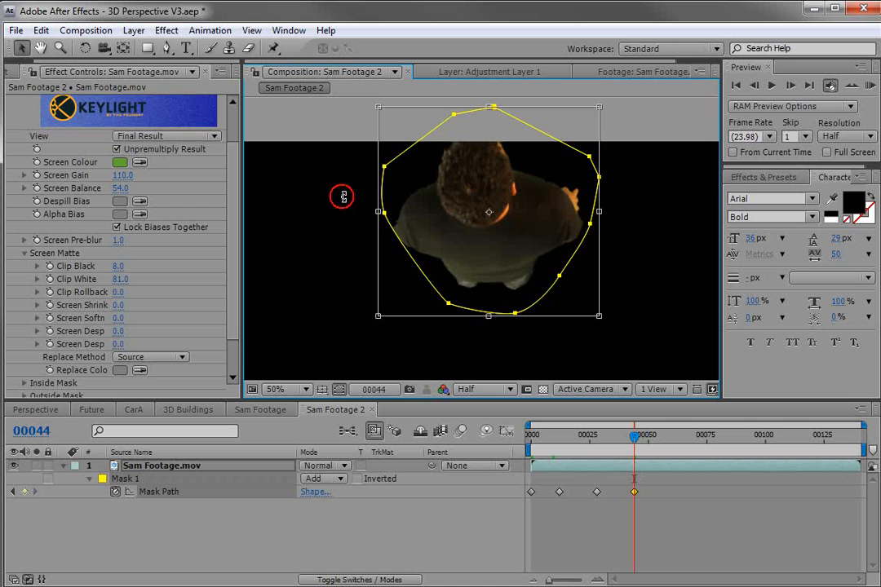
pyautogui.moveTo(380, 213); pyautogui.dragTo(364, 214)
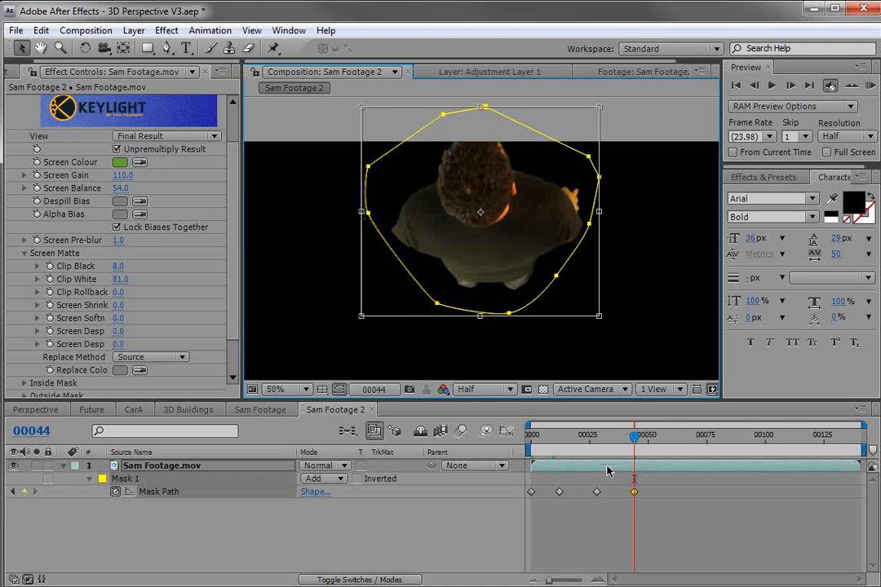
# Step: Advance to frame 70 and check how the mask covers the man there
pyautogui.click(610, 518)
pyautogui.moveTo(634, 435); pyautogui.dragTo(695, 448)
pyautogui.press('space')
pyautogui.moveTo(583, 289); pyautogui.dragTo(579, 222)
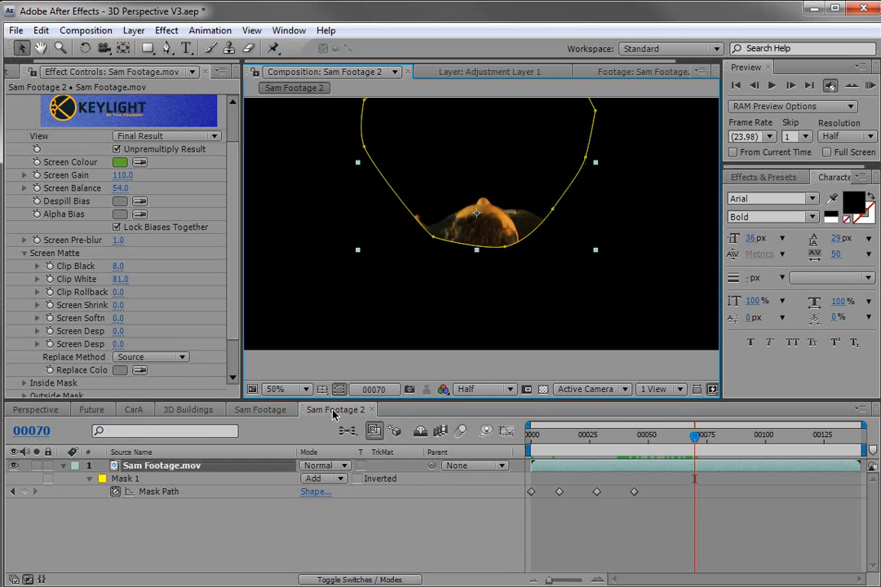
# Step: Set Mask 1's mode to None and, at frame 70, move the mask down over the man and widen it on both sides
pyautogui.click(325, 479)
pyautogui.click(334, 461)
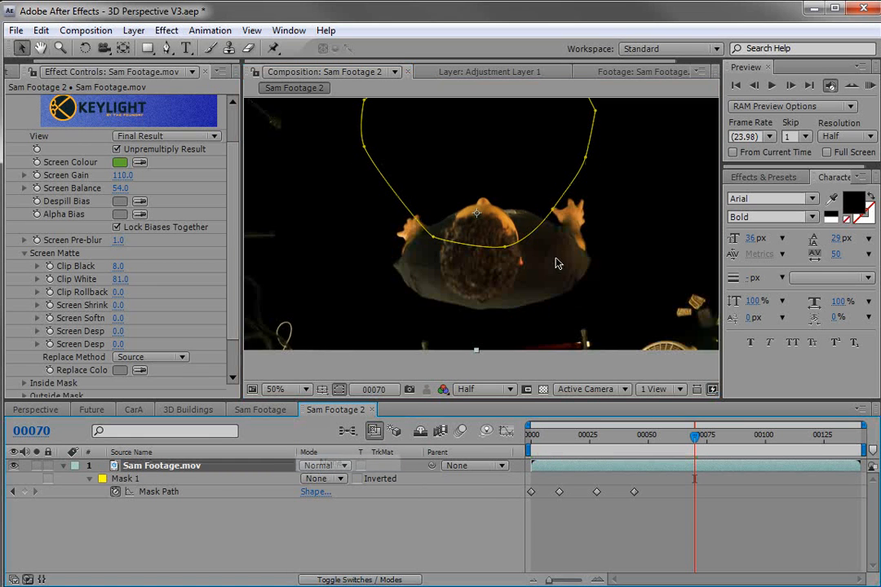
pyautogui.doubleClick(506, 248)
pyautogui.moveTo(498, 228); pyautogui.dragTo(499, 309)
pyautogui.moveTo(598, 229); pyautogui.dragTo(641, 227)
pyautogui.moveTo(358, 227); pyautogui.dragTo(347, 227)
pyautogui.moveTo(492, 231); pyautogui.dragTo(492, 240)
# Step: Keyframe the mask path around frames 91 and 125 by moving the mask further down to follow the man
pyautogui.moveTo(670, 437); pyautogui.dragTo(744, 447)
pyautogui.moveTo(595, 321); pyautogui.dragTo(585, 367)
pyautogui.moveTo(703, 441); pyautogui.dragTo(822, 445)
pyautogui.moveTo(629, 310); pyautogui.dragTo(626, 348)
# Step: Set Mask 1's mode back to Add and scrub through the footage to check the animated mask
pyautogui.moveTo(824, 440); pyautogui.dragTo(633, 464)
pyautogui.click(321, 478)
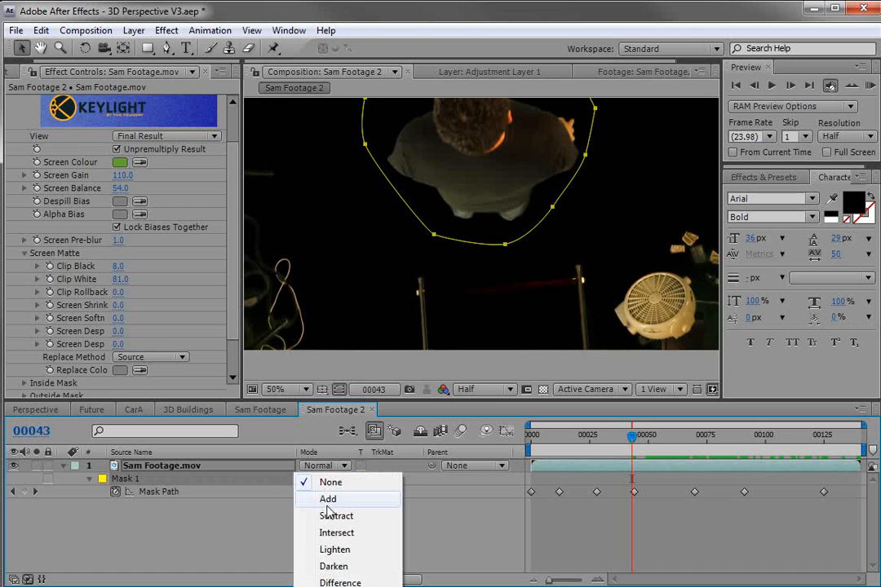
pyautogui.click(328, 500)
pyautogui.click(642, 515)
pyautogui.press('space')
pyautogui.moveTo(513, 188); pyautogui.dragTo(519, 244)
pyautogui.moveTo(599, 445); pyautogui.dragTo(753, 461)
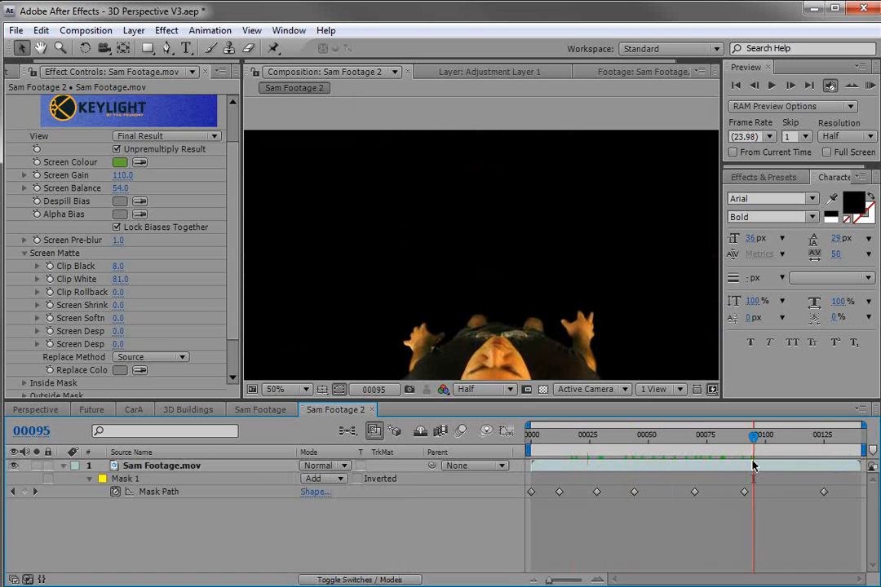
# Step: Collapse the Keylight settings and add a new null object to the Sam Footage 2 composition
pyautogui.moveTo(233, 140); pyautogui.dragTo(233, 129)
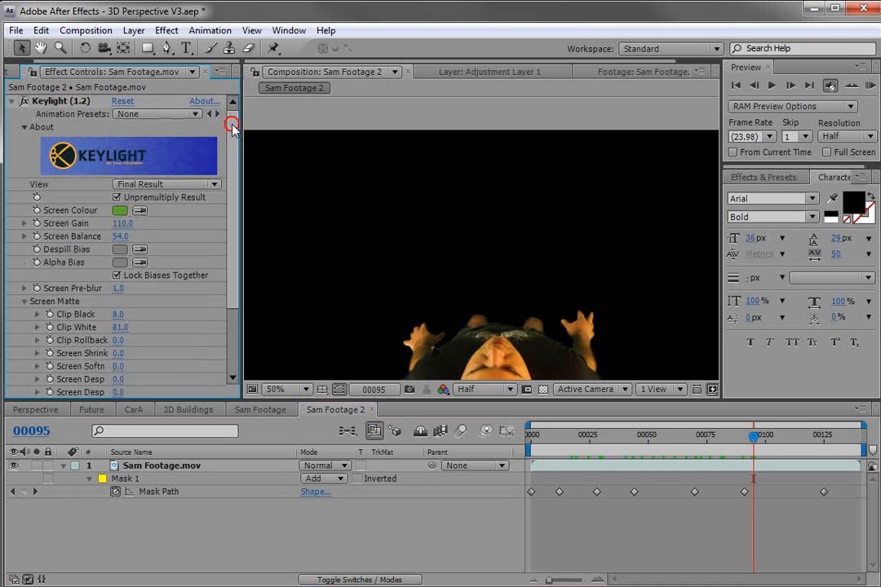
pyautogui.click(11, 100)
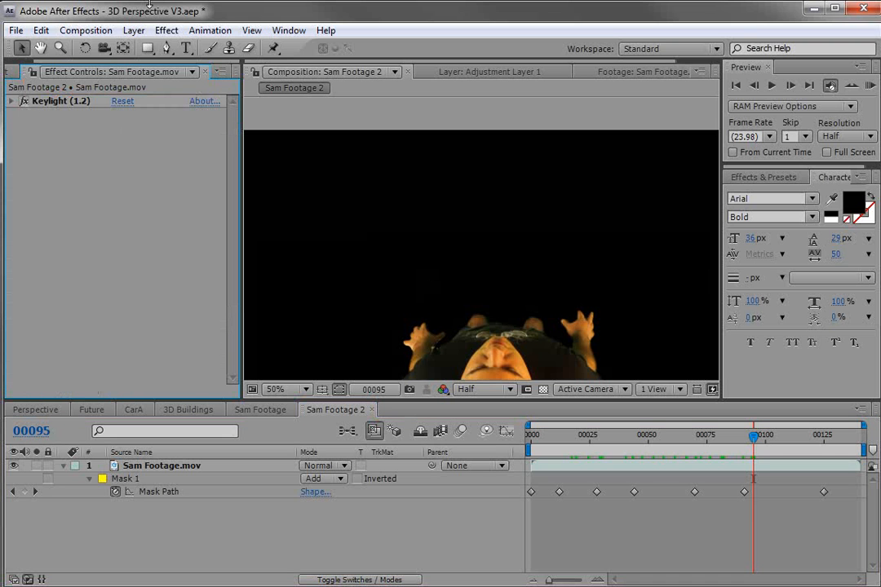
pyautogui.click(133, 31)
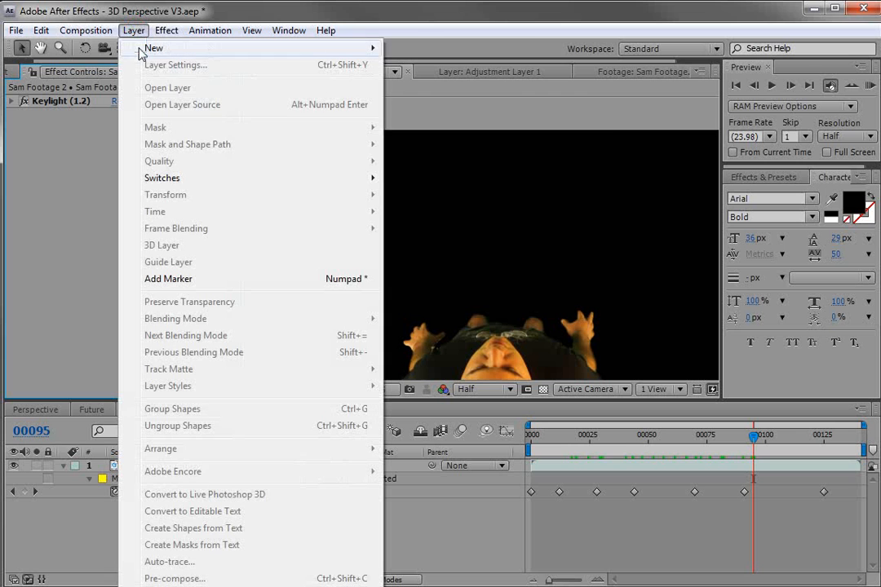
pyautogui.moveTo(143, 53)
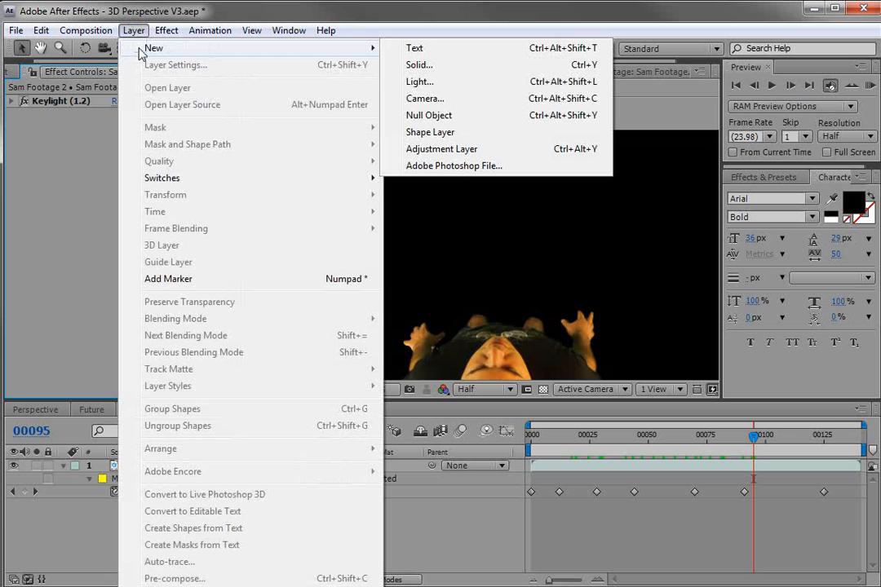
pyautogui.click(448, 116)
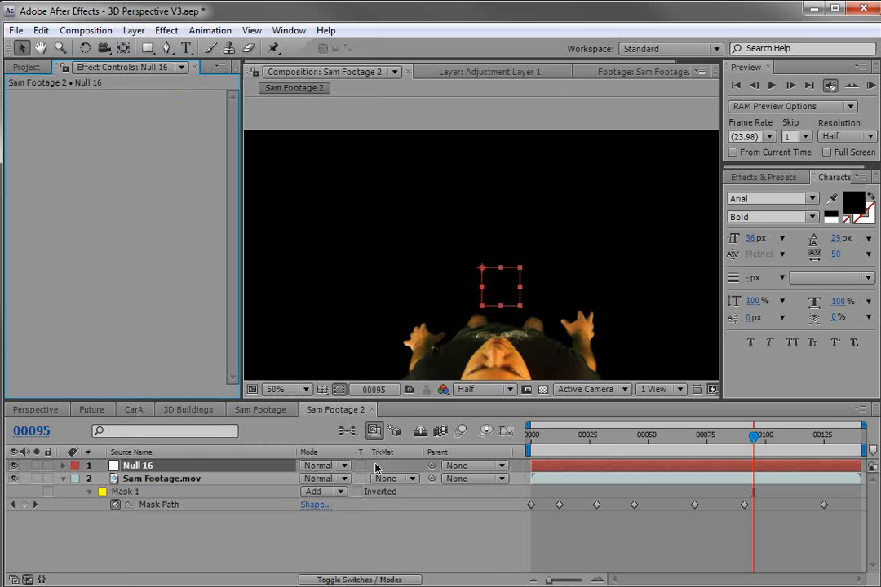
# Step: Rename the new null layer as Ground Track
pyautogui.click(139, 454)
pyautogui.click(141, 455)
pyautogui.press('Return')
pyautogui.write('Ground')
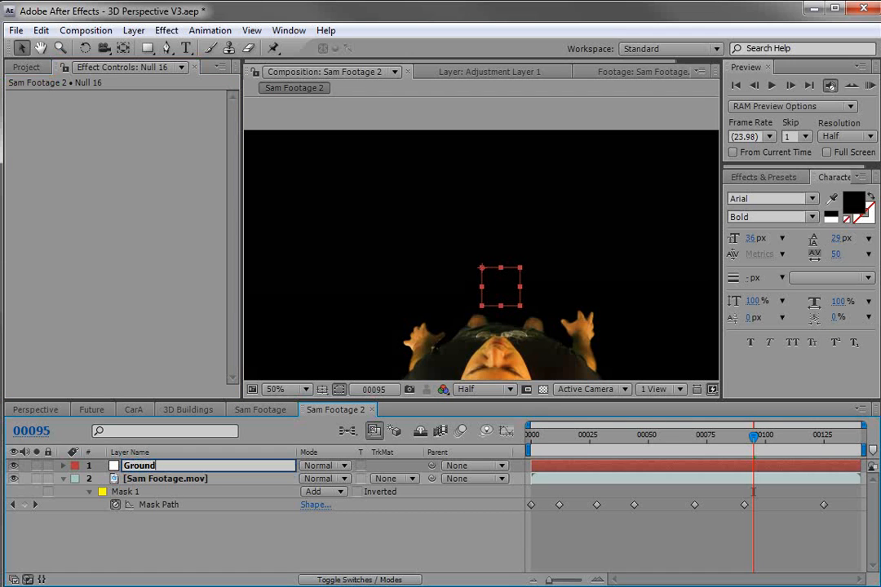
pyautogui.write(' Track')
pyautogui.press('Return')
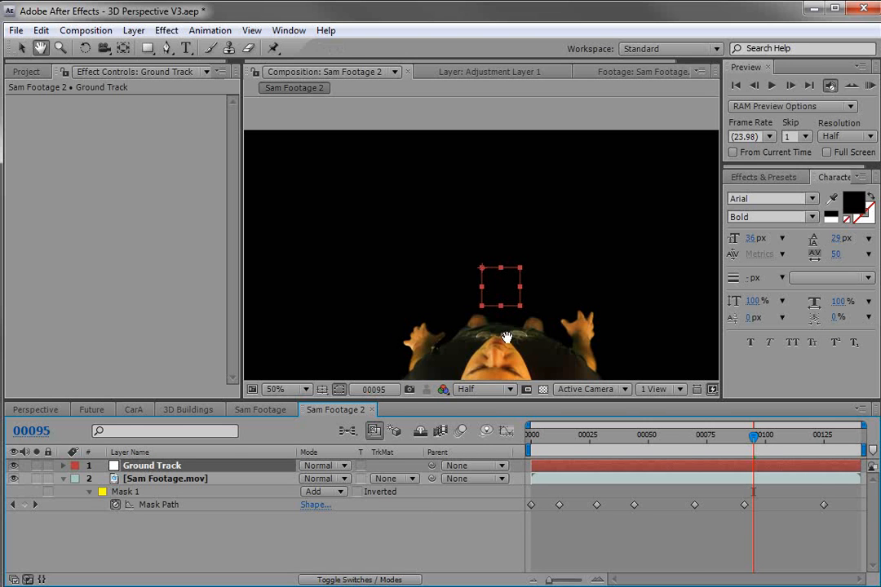
# Step: Return to frame 0, show the Tracker controls and start a motion track on the Sam Footage.mov layer
pyautogui.click(690, 463)
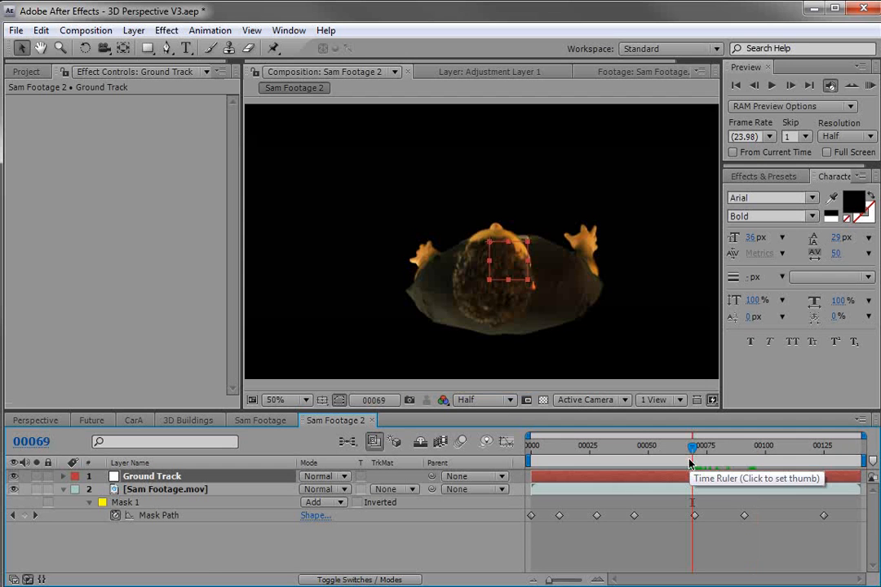
pyautogui.moveTo(690, 464); pyautogui.dragTo(528, 461)
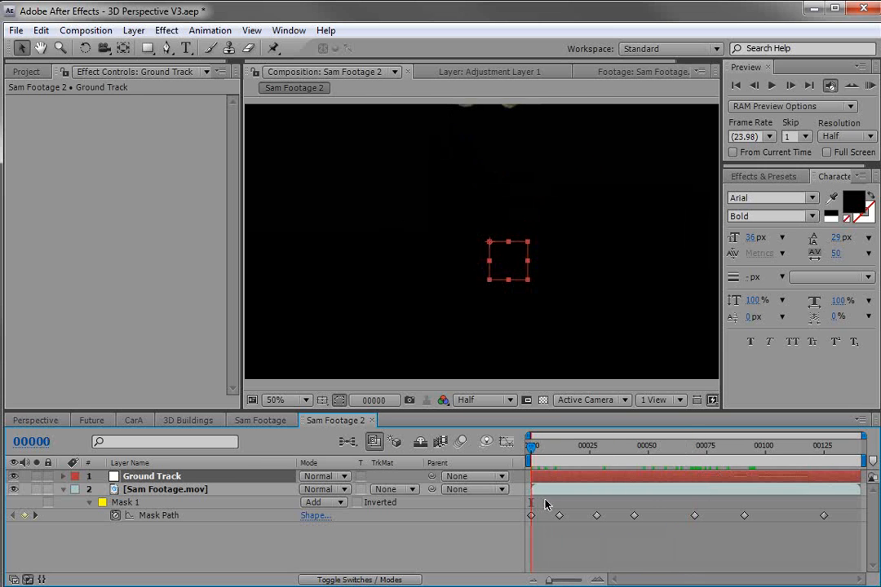
pyautogui.click(546, 490)
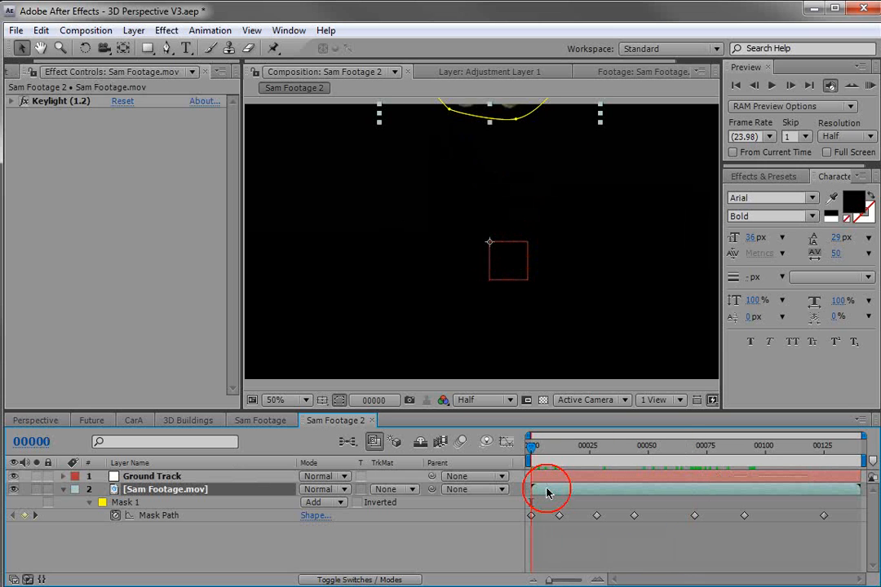
pyautogui.click(291, 33)
pyautogui.click(316, 324)
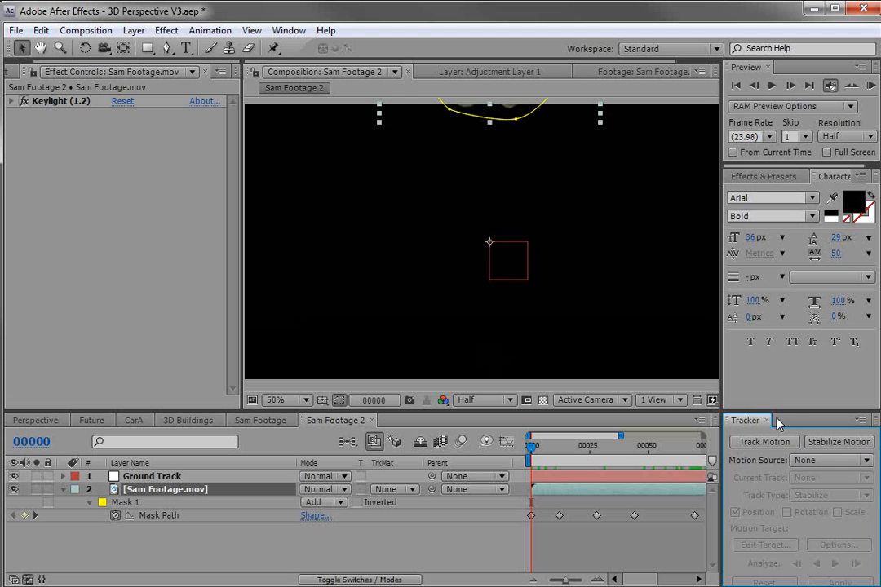
pyautogui.click(763, 444)
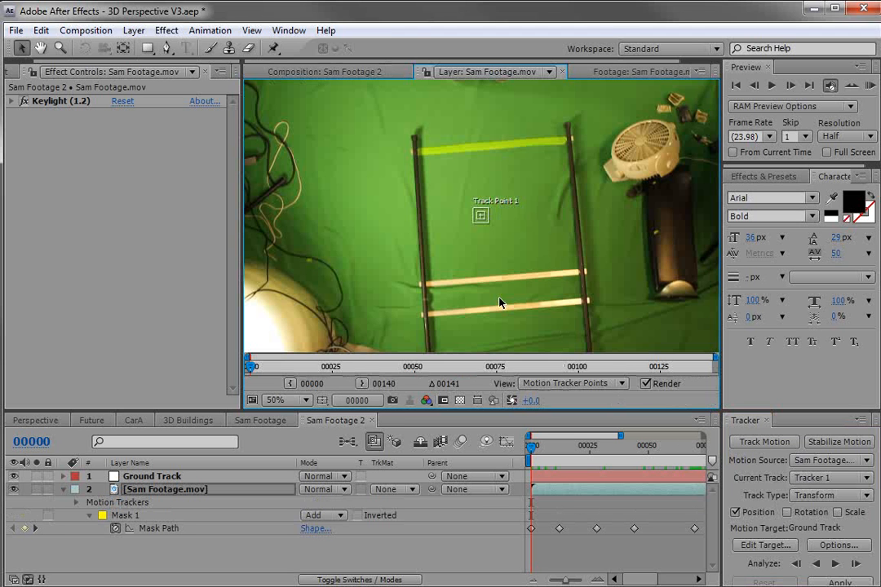
# Step: Place Track Point 1 on the upper end of the left-hand dark pole and adjust its regions around it
pyautogui.press('h')
pyautogui.moveTo(423, 216); pyautogui.dragTo(445, 261)
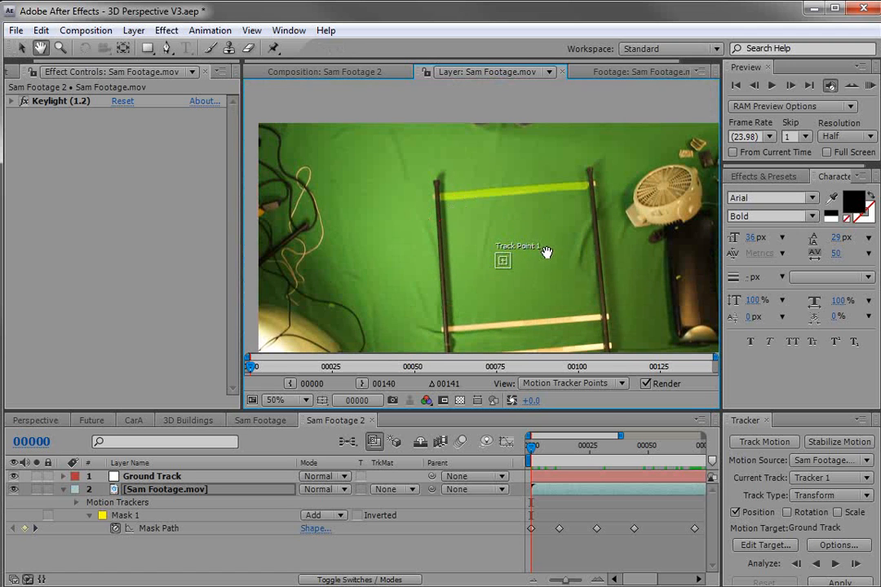
pyautogui.press('.')
pyautogui.moveTo(512, 239); pyautogui.dragTo(520, 252)
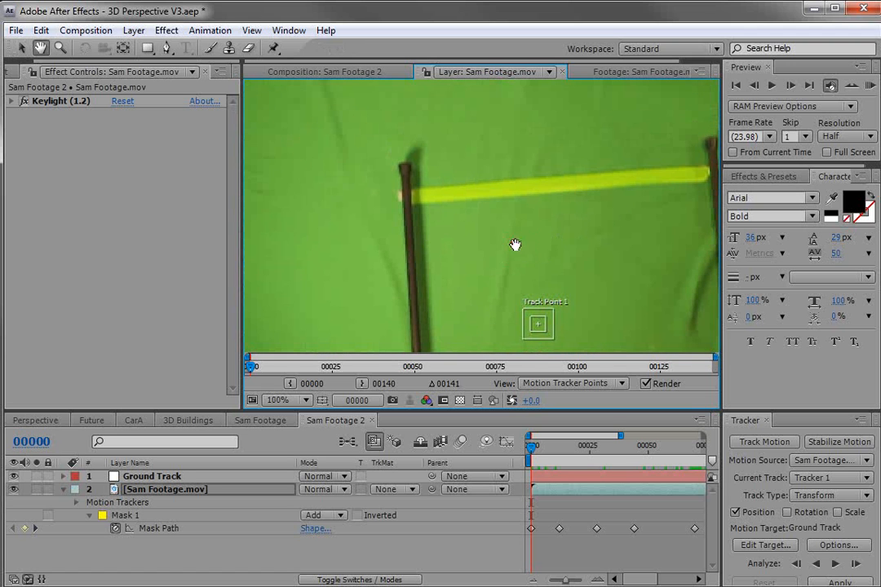
pyautogui.press('v')
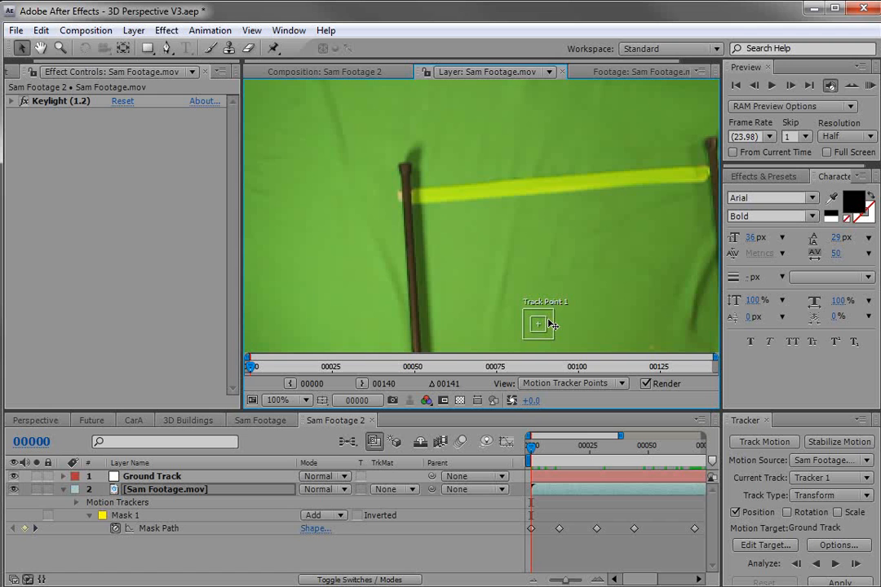
pyautogui.moveTo(545, 333); pyautogui.dragTo(408, 144)
pyautogui.moveTo(432, 184); pyautogui.dragTo(421, 149)
# Step: Analyze the track forward from frame 0 and stop at frame 55, before the pole leaves the frame
pyautogui.scroll(-2, 444, 177)
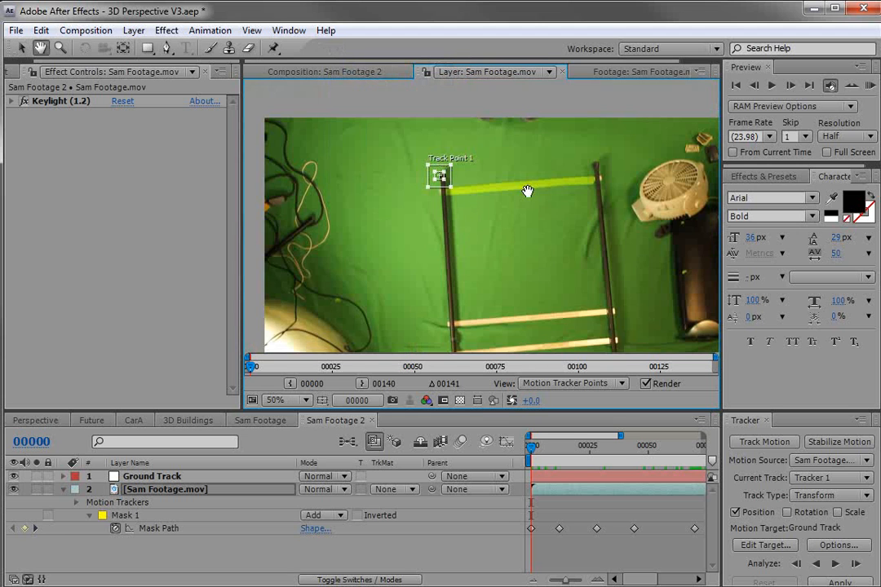
pyautogui.moveTo(764, 411); pyautogui.dragTo(757, 365)
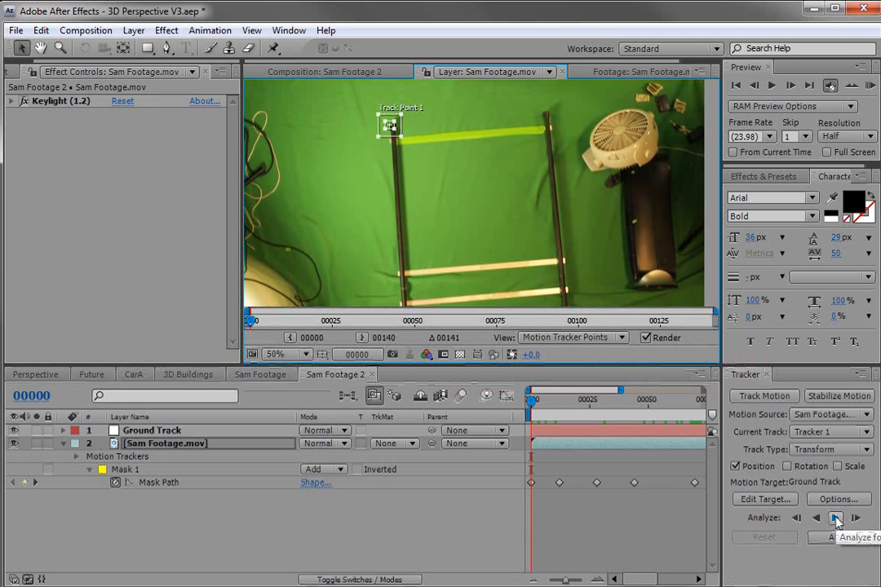
pyautogui.click(836, 518)
pyautogui.click(837, 520)
pyautogui.press('space')
pyautogui.moveTo(447, 245); pyautogui.dragTo(451, 210)
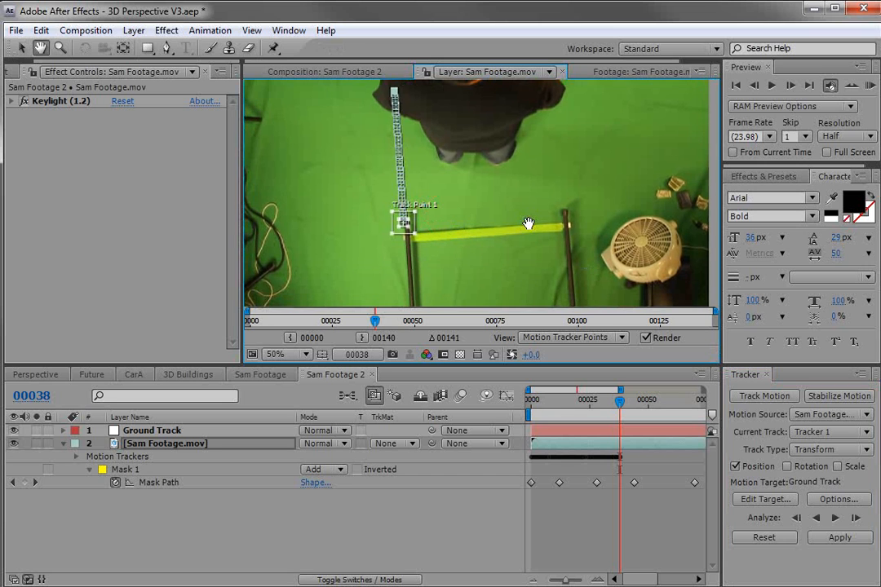
pyautogui.moveTo(585, 273); pyautogui.dragTo(581, 239)
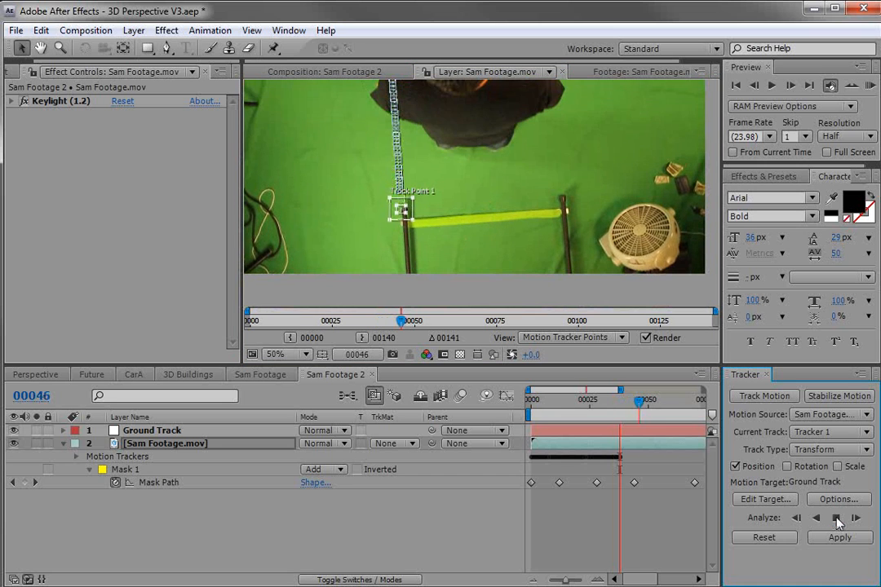
pyautogui.press('space')
pyautogui.moveTo(405, 145); pyautogui.dragTo(474, 196)
pyautogui.moveTo(518, 273); pyautogui.dragTo(522, 245)
# Step: Enlarge the layer view and move the tracking regions to the small yellow marker beside the man, keeping the attach point at the pole end
pyautogui.press('`')
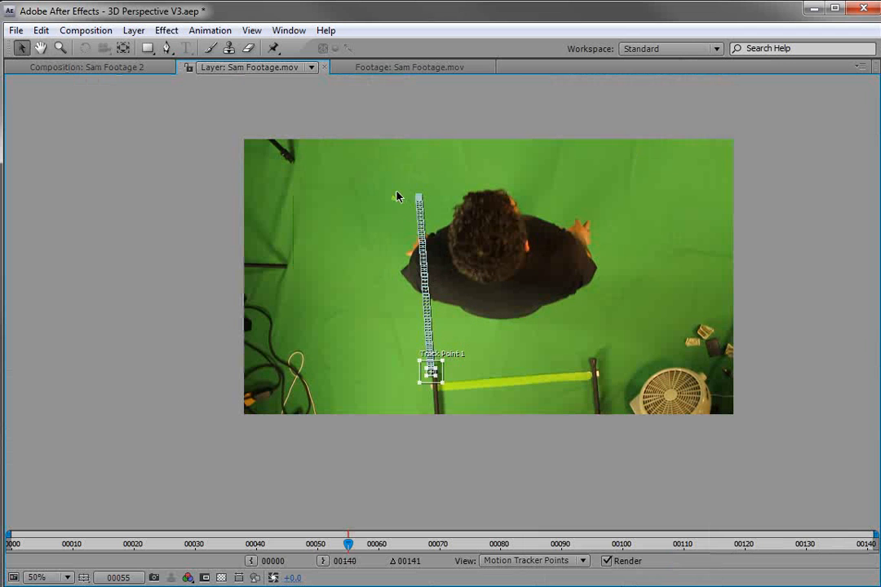
pyautogui.scroll(2, 448, 338)
pyautogui.moveTo(448, 338); pyautogui.dragTo(460, 361)
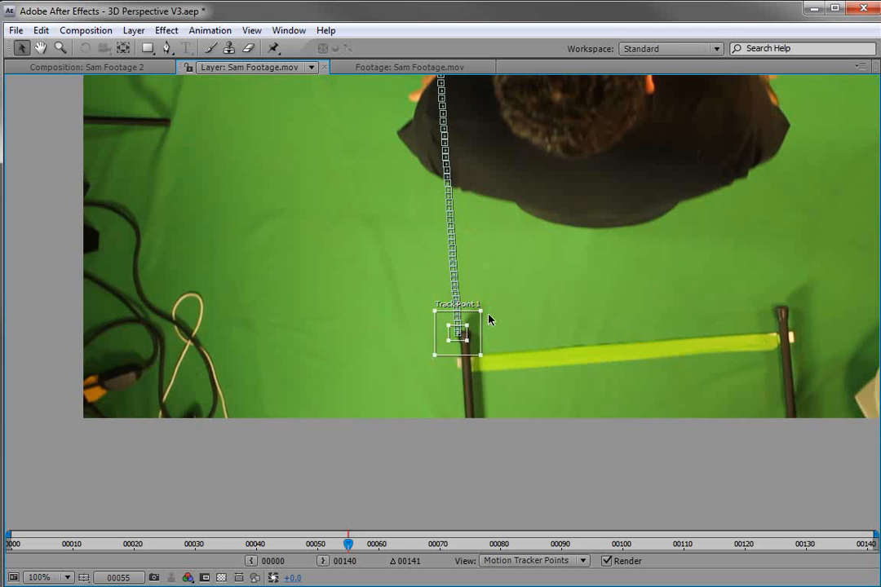
pyautogui.moveTo(485, 147); pyautogui.dragTo(570, 268)
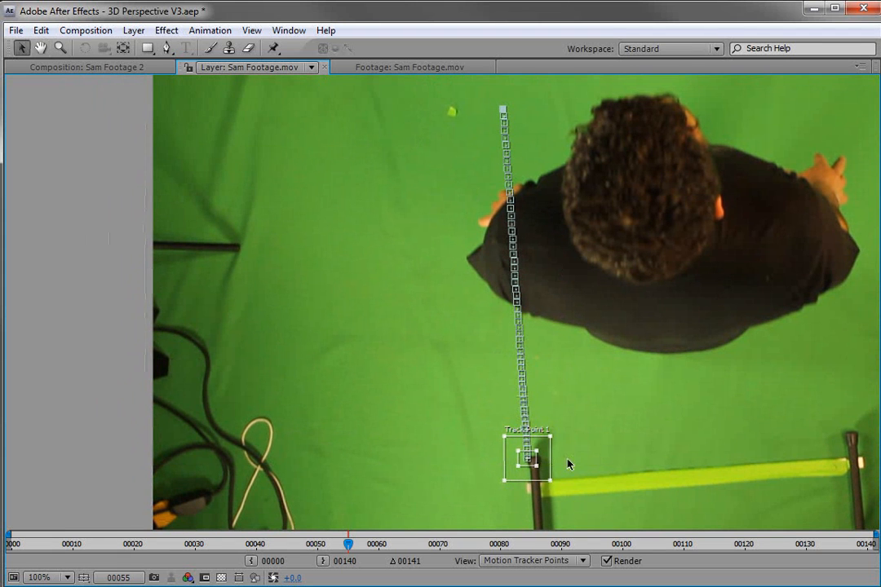
pyautogui.moveTo(536, 464); pyautogui.dragTo(462, 123)
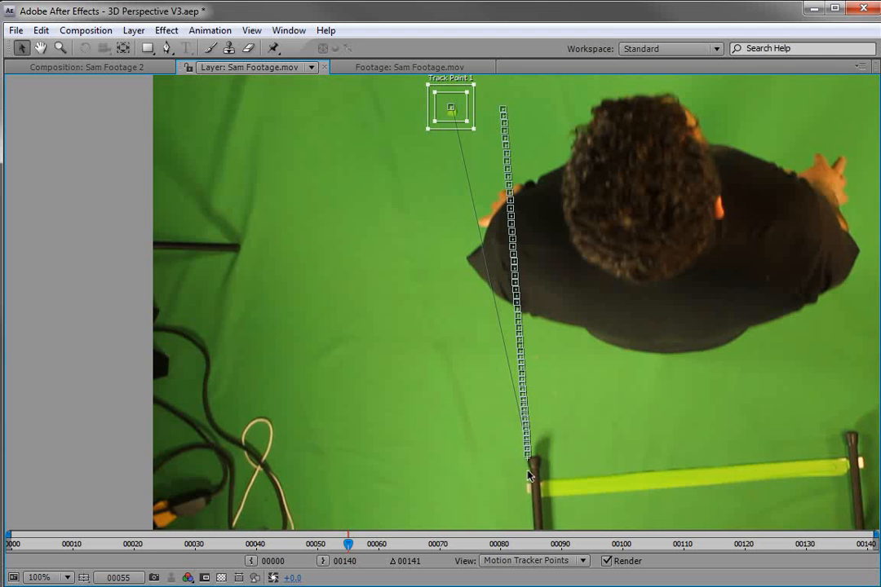
# Step: Check the attach point at the pole end, shrink the feature region around the yellow marker, and restore the normal panel layout
pyautogui.press('space')
pyautogui.scroll(1, 538, 472)
pyautogui.moveTo(554, 476); pyautogui.dragTo(515, 284)
pyautogui.moveTo(575, 411); pyautogui.dragTo(538, 220)
pyautogui.moveTo(588, 420); pyautogui.dragTo(548, 275)
pyautogui.moveTo(511, 484); pyautogui.dragTo(507, 358)
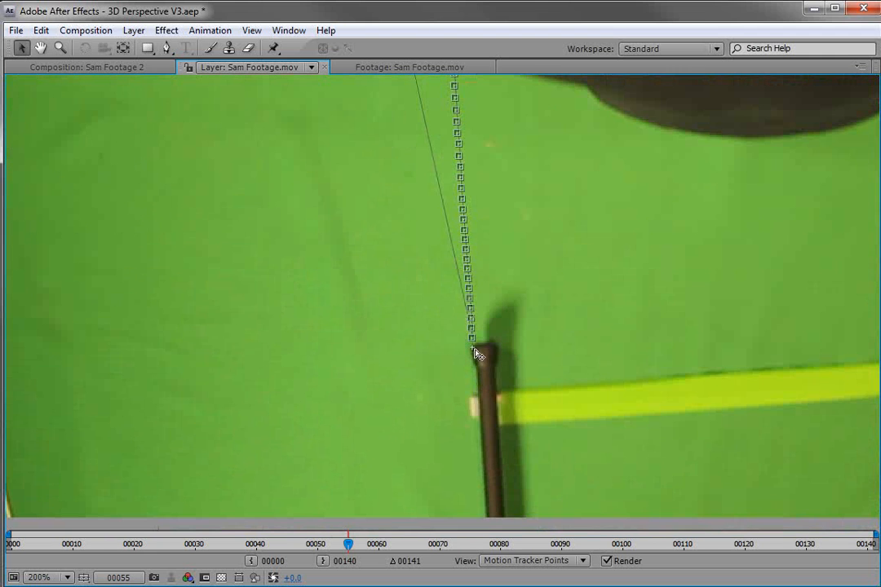
pyautogui.scroll(-2, 479, 341)
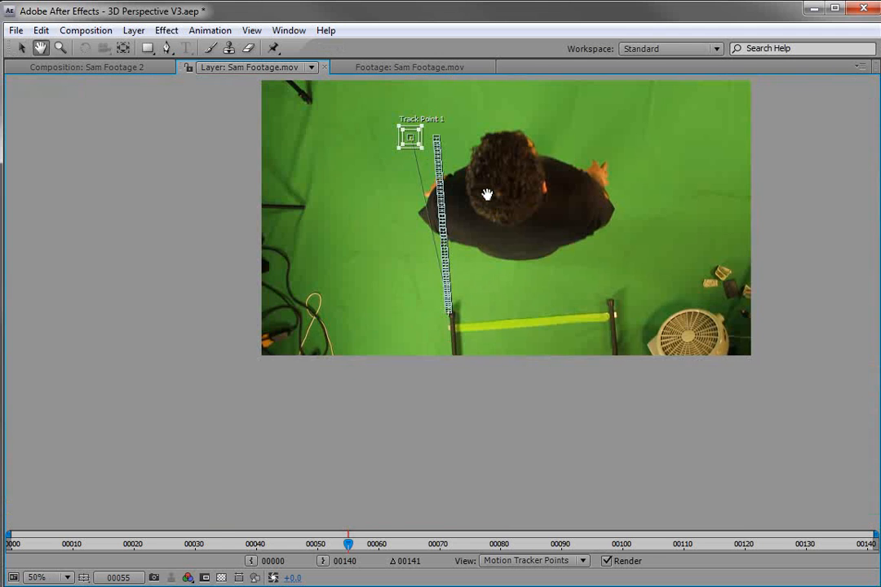
pyautogui.scroll(1, 451, 219)
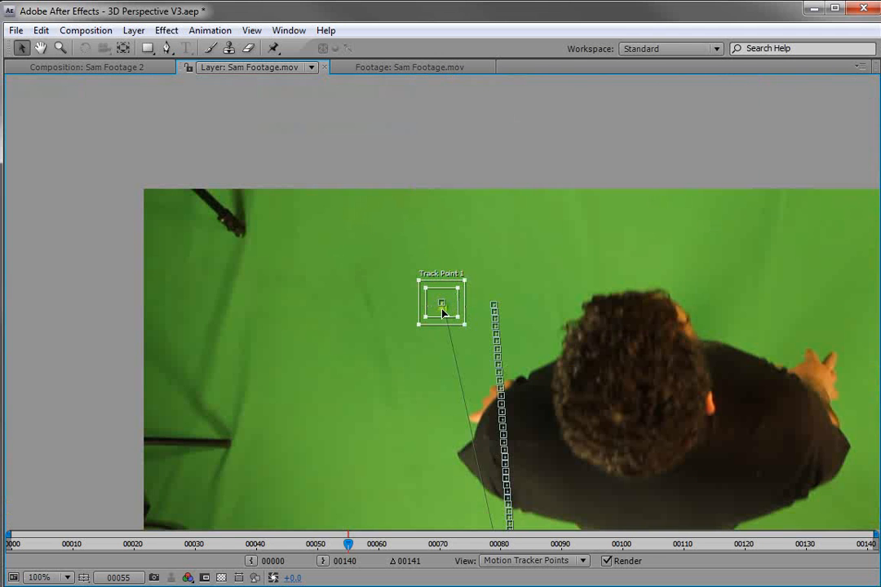
pyautogui.moveTo(459, 320); pyautogui.dragTo(454, 317)
pyautogui.press('`')
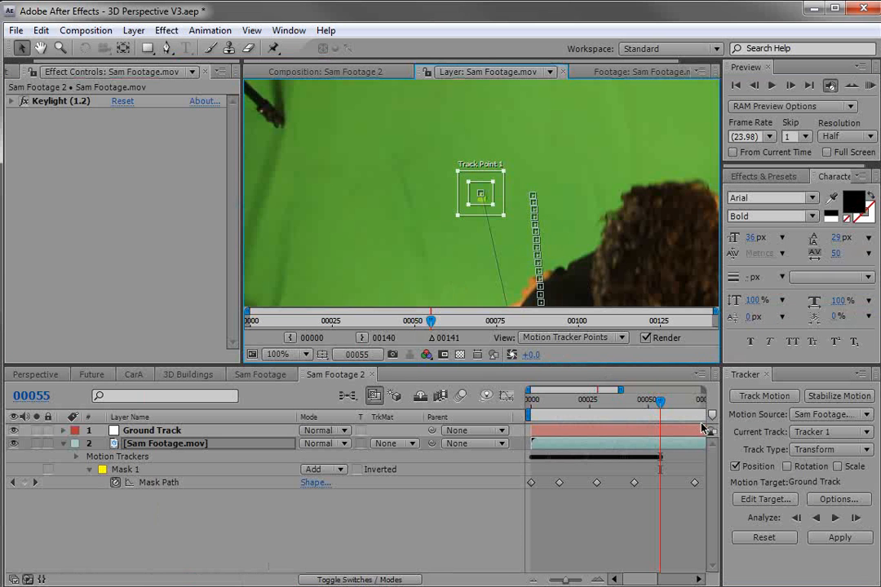
# Step: Analyze the track forward from frame 55 to the end of the footage at frame 140
pyautogui.click(835, 520)
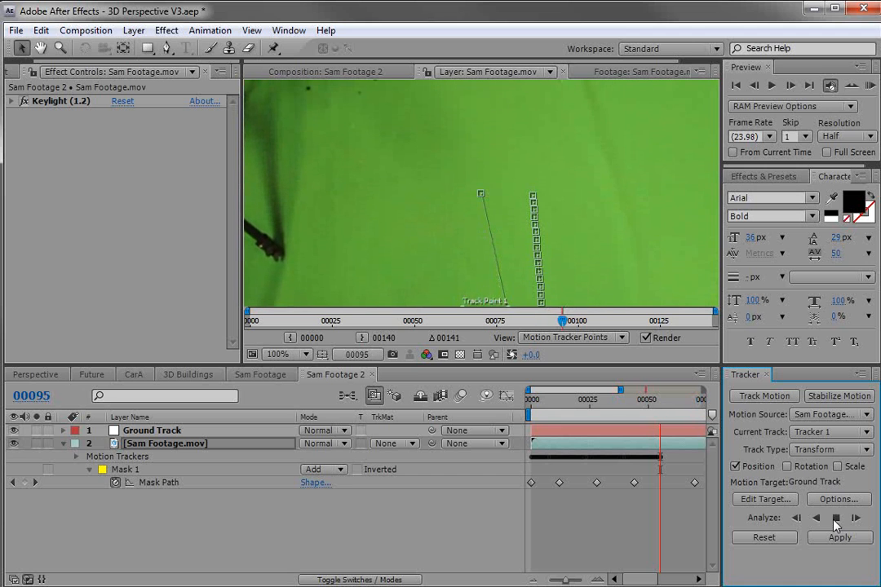
pyautogui.click(835, 520)
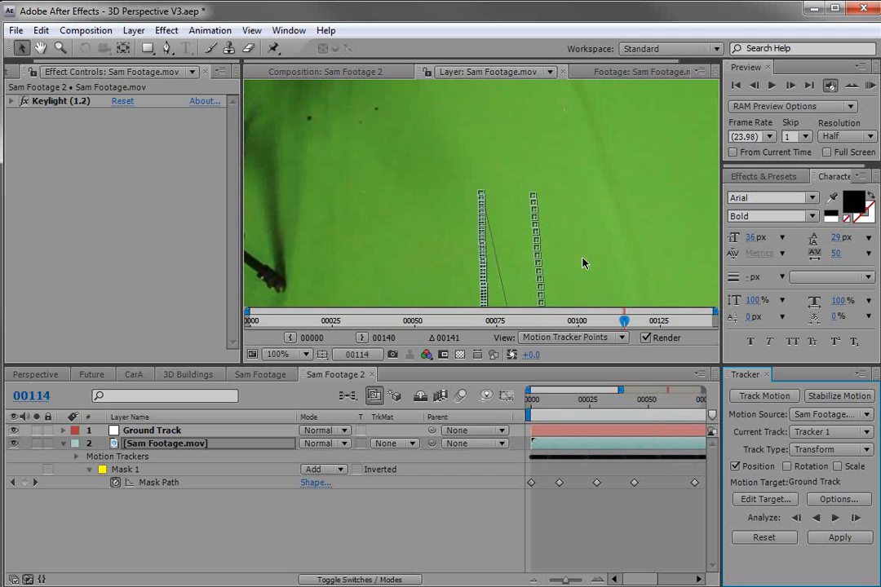
pyautogui.scroll(-2, 570, 244)
pyautogui.moveTo(570, 244); pyautogui.dragTo(461, 159)
pyautogui.click(835, 518)
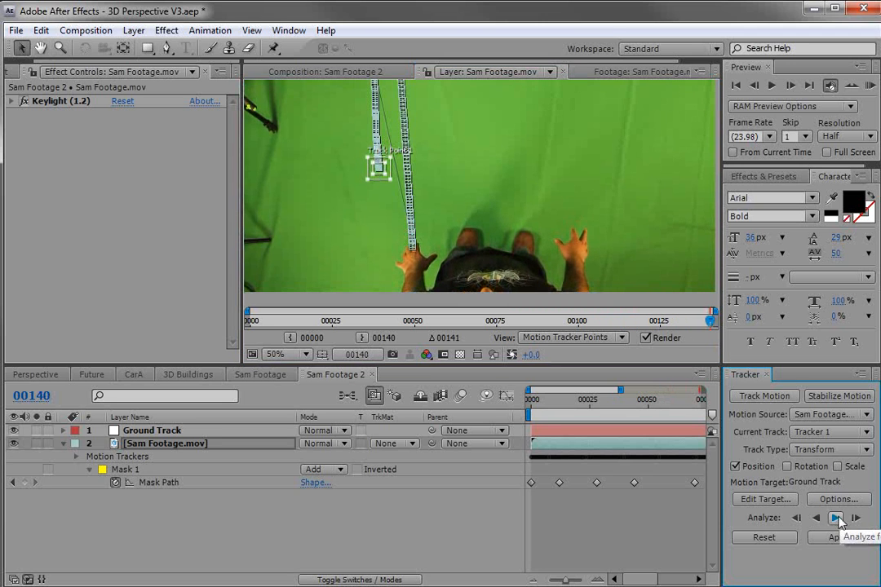
# Step: Set the motion target of the track to the Ground Track layer
pyautogui.click(758, 500)
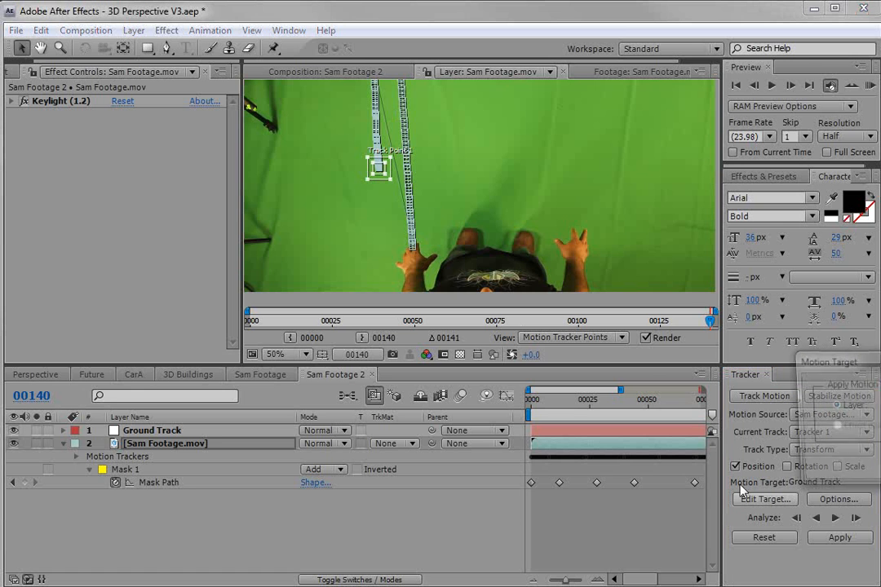
pyautogui.moveTo(877, 367); pyautogui.dragTo(469, 277)
pyautogui.click(522, 317)
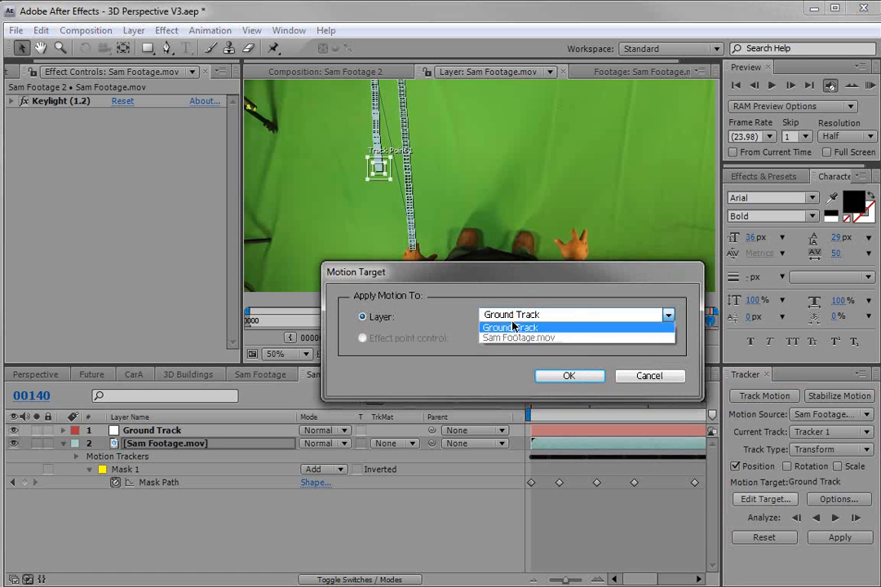
pyautogui.click(542, 330)
pyautogui.click(561, 374)
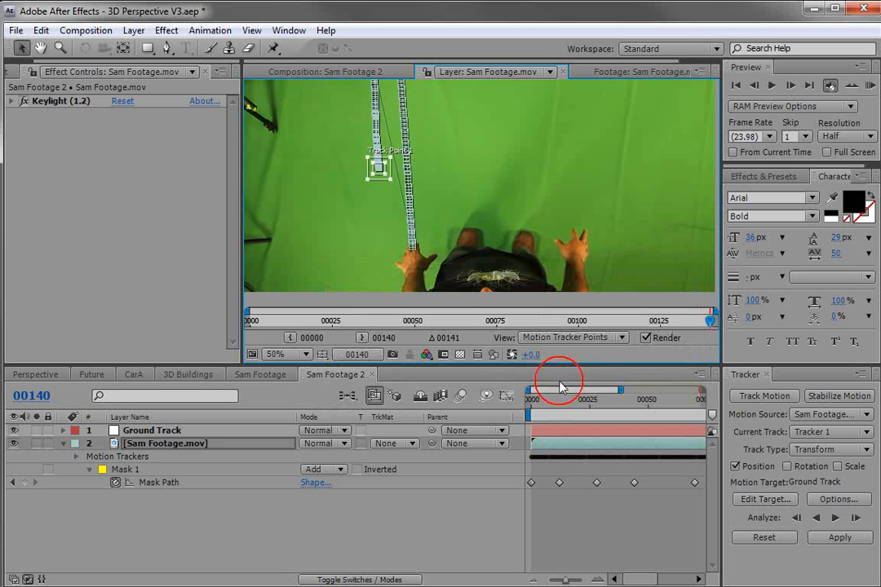
# Step: Apply the tracking data to the Ground Track null in both X and Y dimensions
pyautogui.click(813, 541)
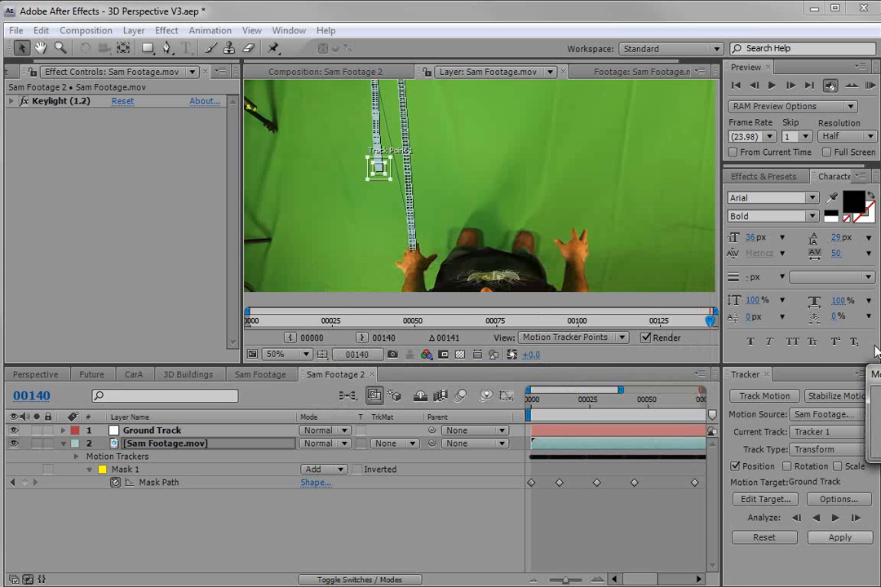
pyautogui.moveTo(871, 371); pyautogui.dragTo(411, 265)
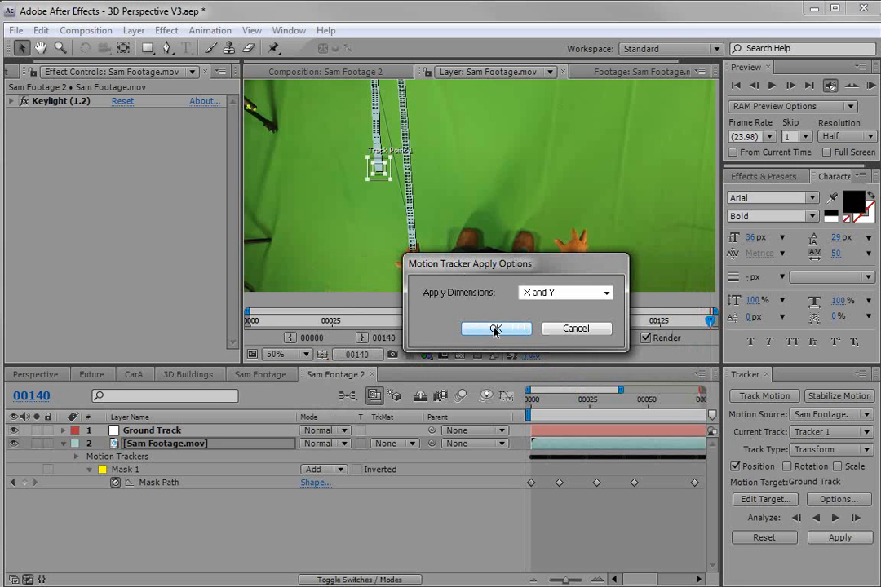
pyautogui.click(494, 329)
pyautogui.click(424, 231)
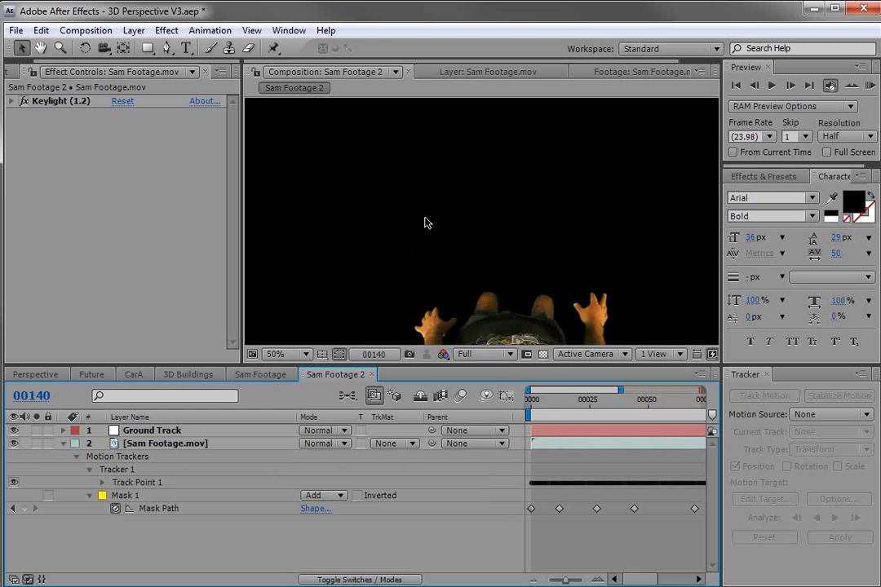
pyautogui.scroll(-2, 452, 275)
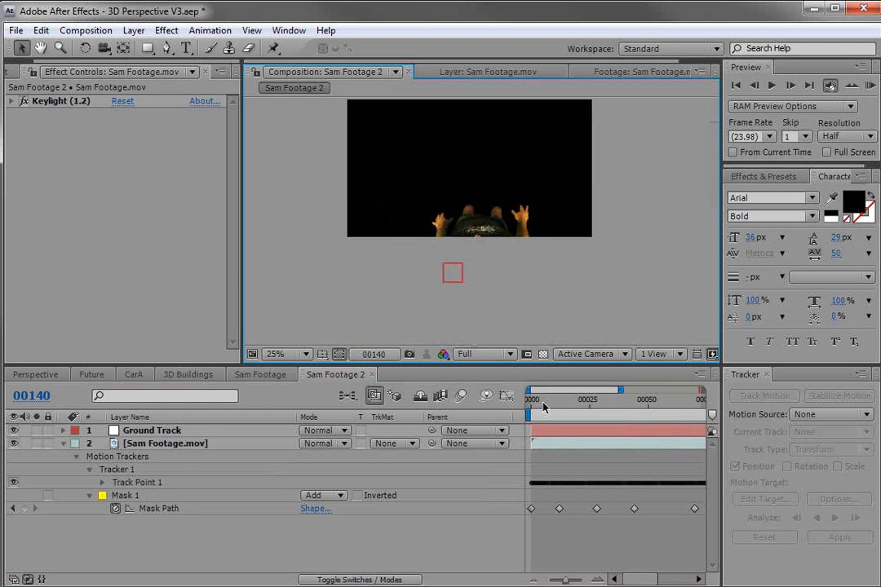
# Step: Scrub through the composition to frame 48, close the Tracker, and check Ground Track's motion path against the footage
pyautogui.press('-')
pyautogui.moveTo(697, 408); pyautogui.dragTo(587, 410)
pyautogui.click(766, 374)
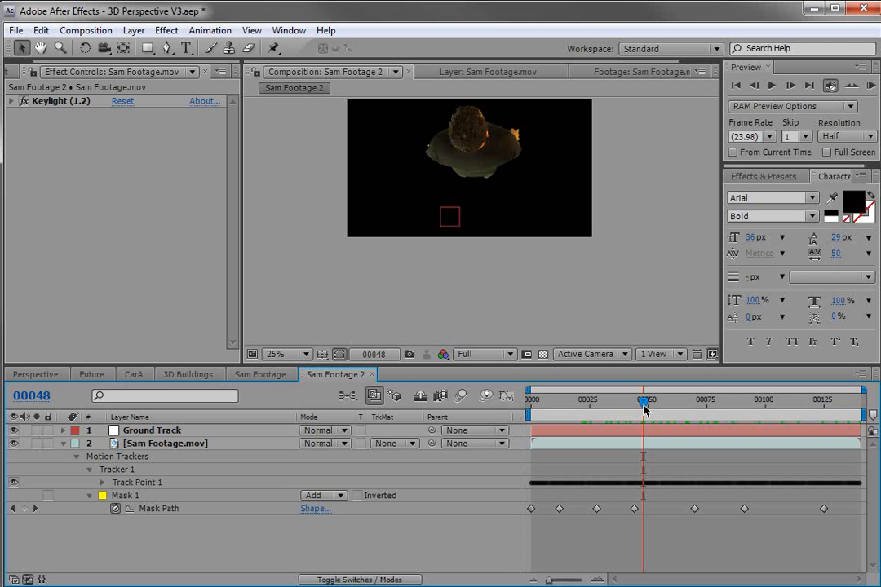
pyautogui.click(607, 432)
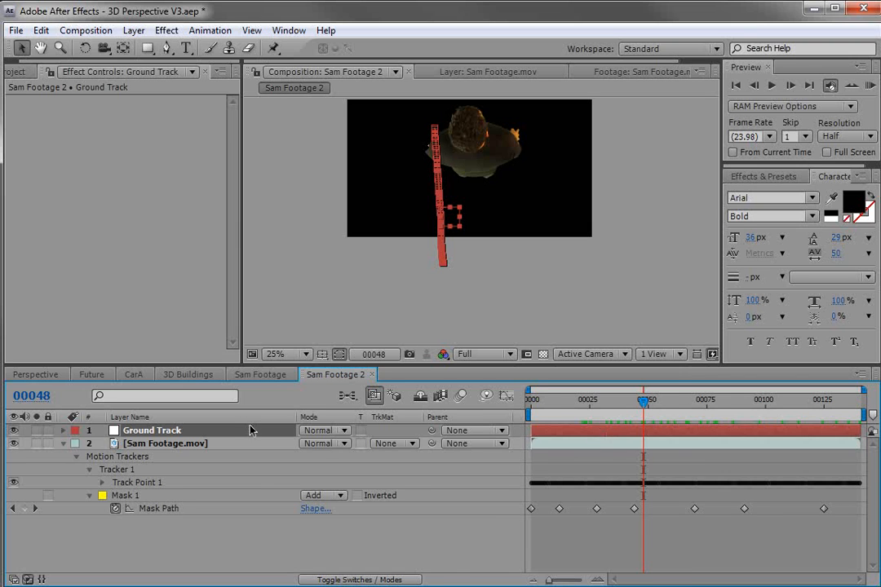
# Step: Show the layer switches and make the Ground Track null a 3D layer
pyautogui.press('F4')
pyautogui.click(167, 444)
pyautogui.click(149, 431)
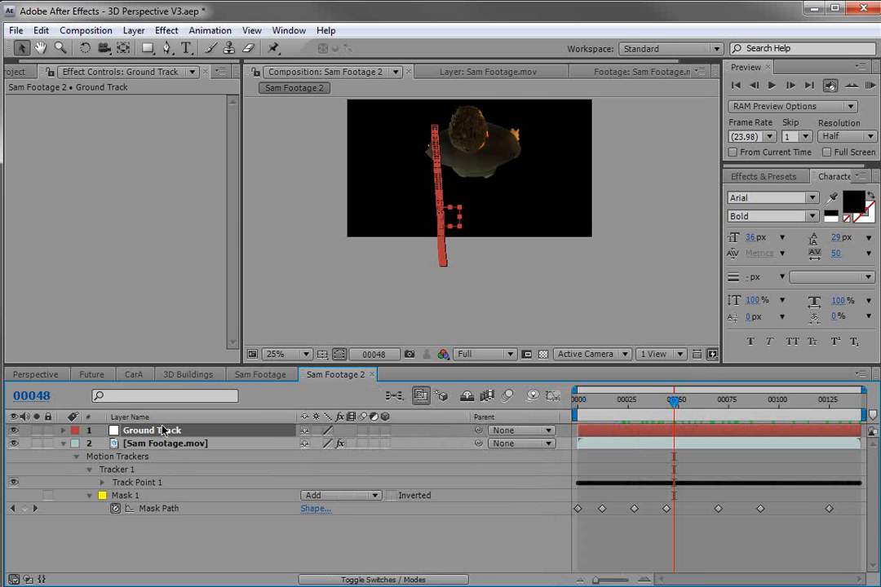
pyautogui.click(385, 430)
# Step: Create a new camera named Camera 1 with the 24mm preset
pyautogui.moveTo(673, 400); pyautogui.dragTo(623, 418)
pyautogui.click(134, 31)
pyautogui.click(141, 48)
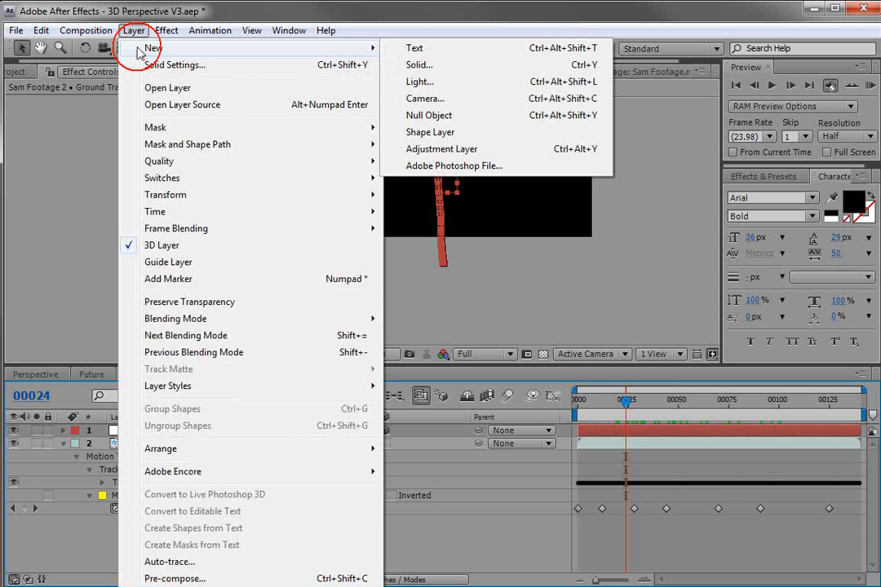
pyautogui.click(448, 98)
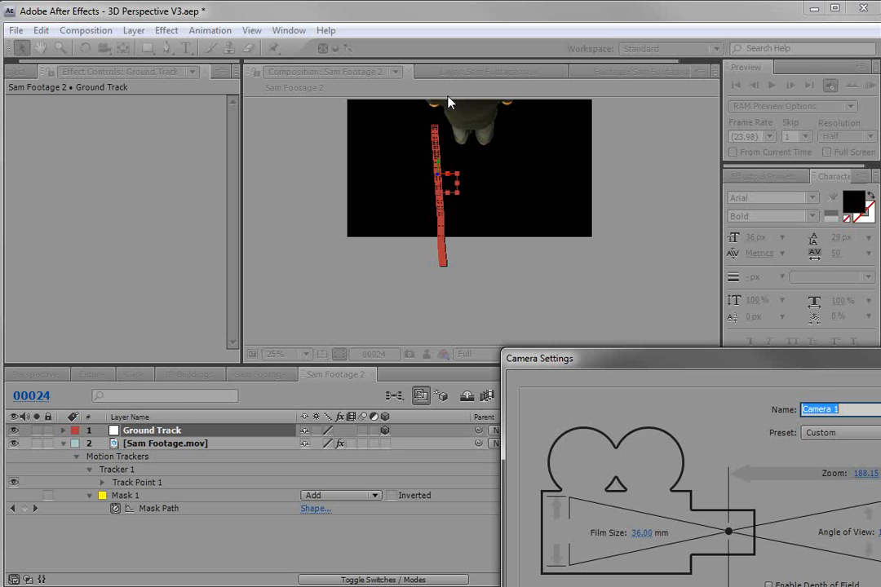
pyautogui.moveTo(612, 373); pyautogui.dragTo(279, 140)
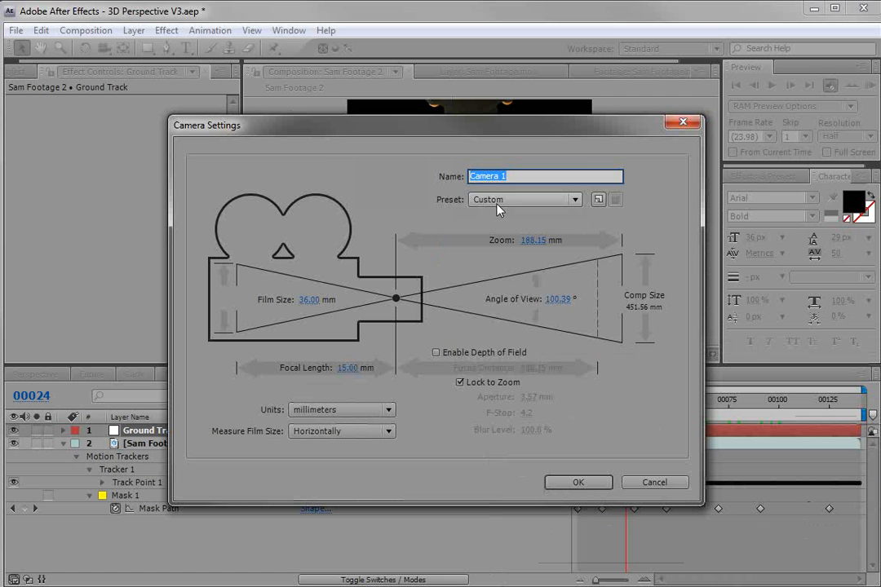
pyautogui.click(498, 201)
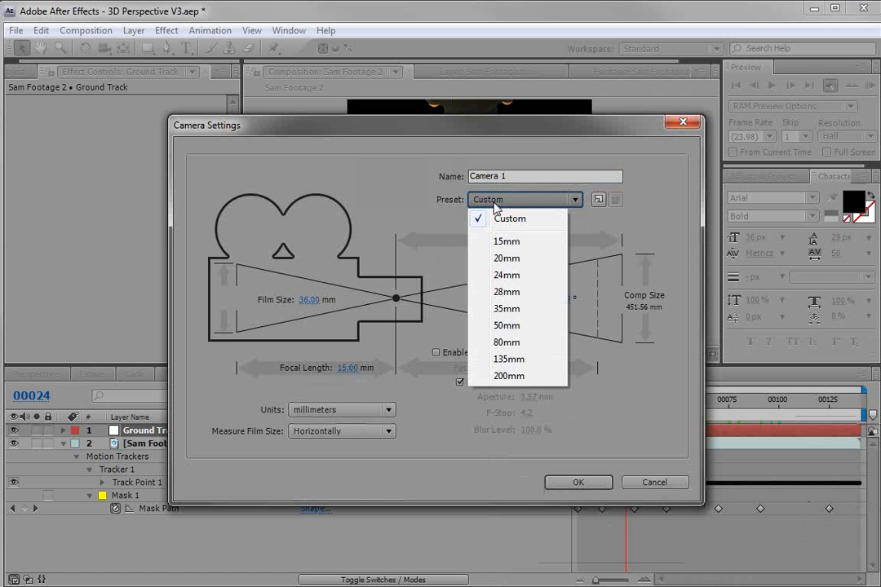
pyautogui.click(520, 280)
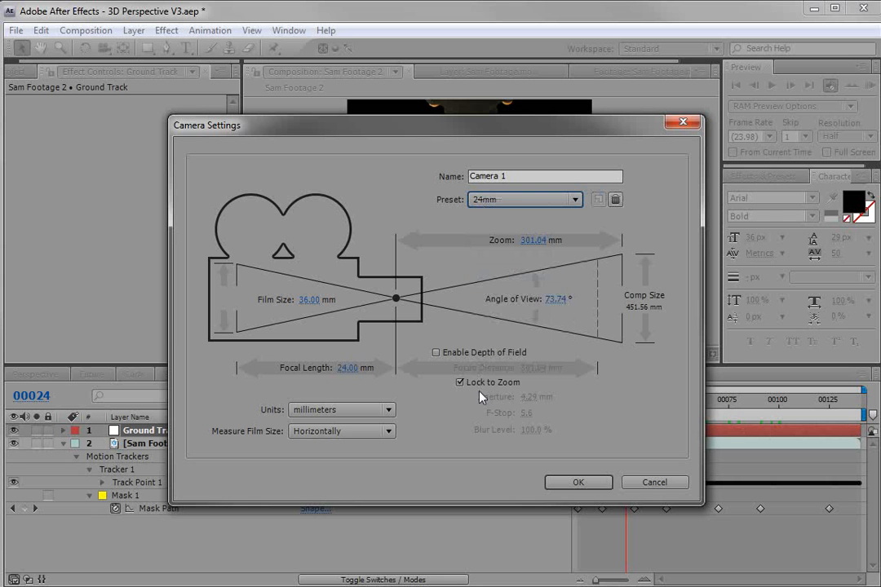
pyautogui.click(578, 483)
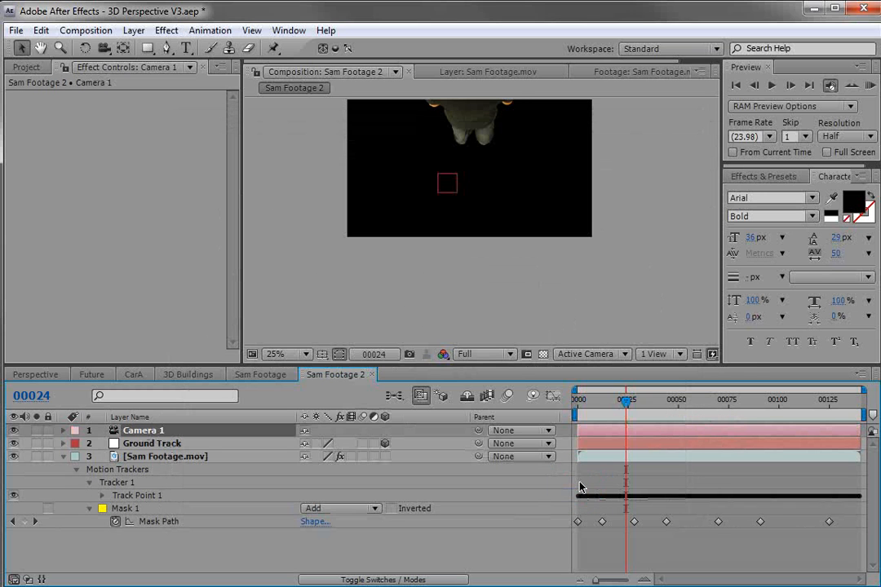
# Step: Collapse the Sam Footage.mov layer's properties and scrub from frame 0 to 38 to examine the null's movement
pyautogui.moveTo(624, 405); pyautogui.dragTo(559, 425)
pyautogui.click(63, 456)
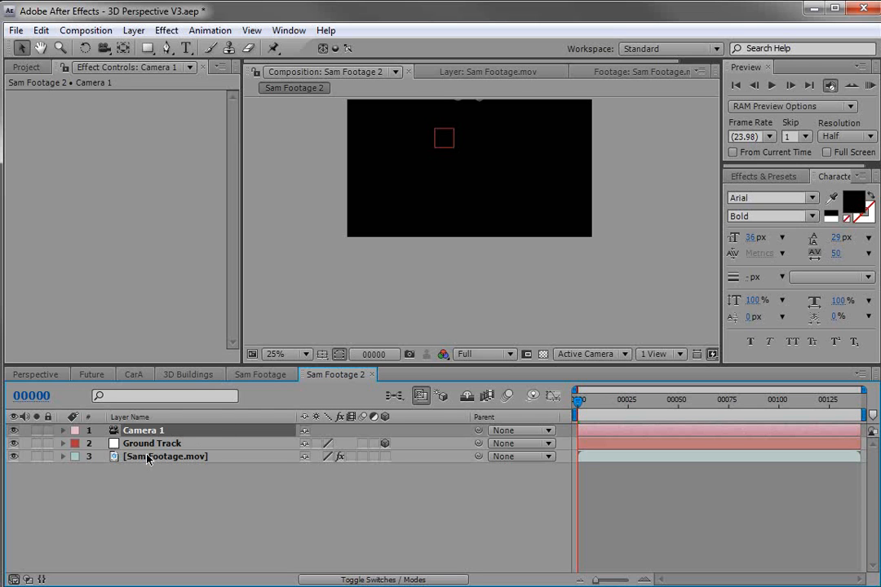
pyautogui.moveTo(595, 415); pyautogui.dragTo(654, 432)
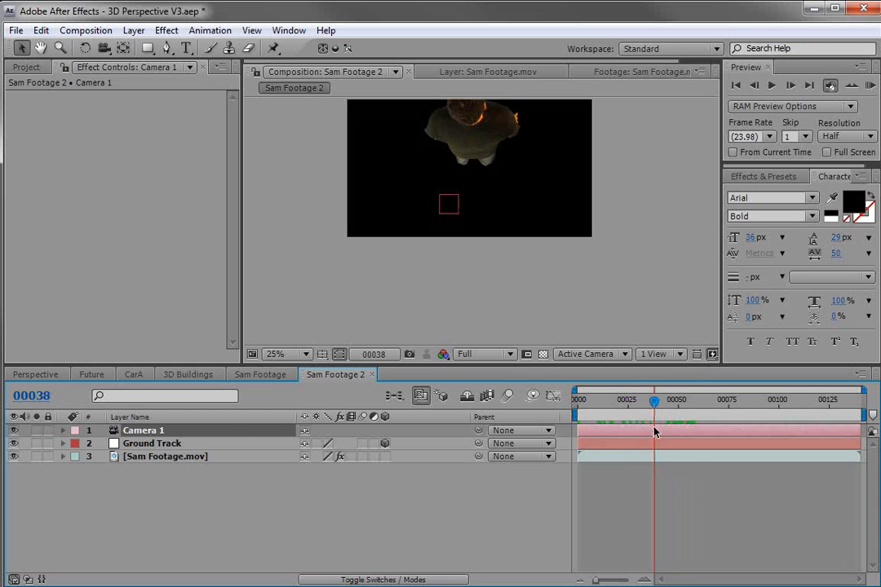
# Step: Expand Ground Track's Transform properties, inspect its Position and Anchor Point, and return to frame 0
pyautogui.click(140, 446)
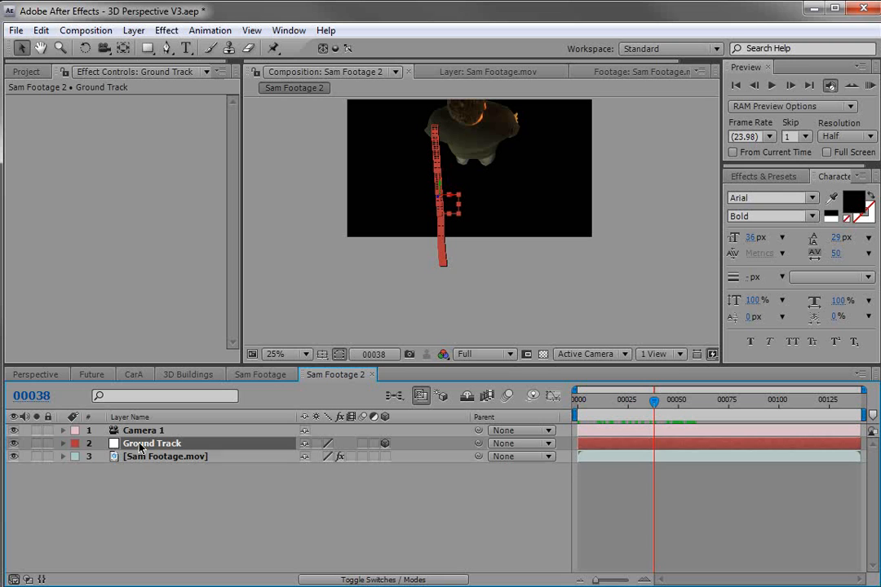
pyautogui.press('p')
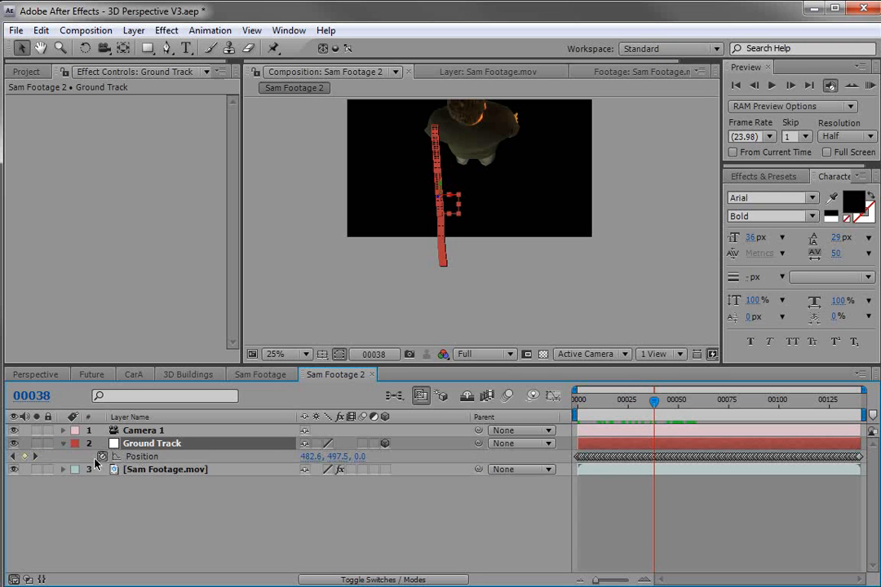
pyautogui.click(63, 444)
pyautogui.click(64, 444)
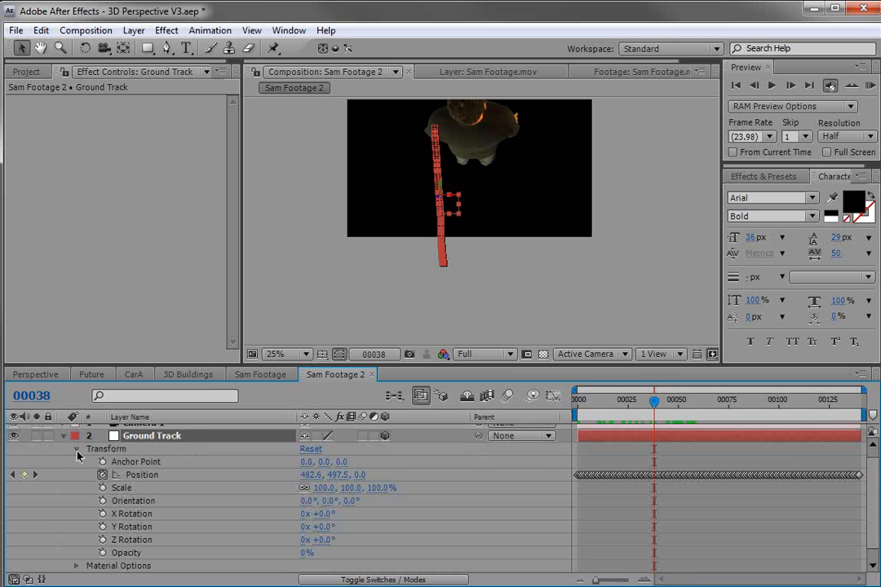
pyautogui.click(77, 451)
pyautogui.click(76, 456)
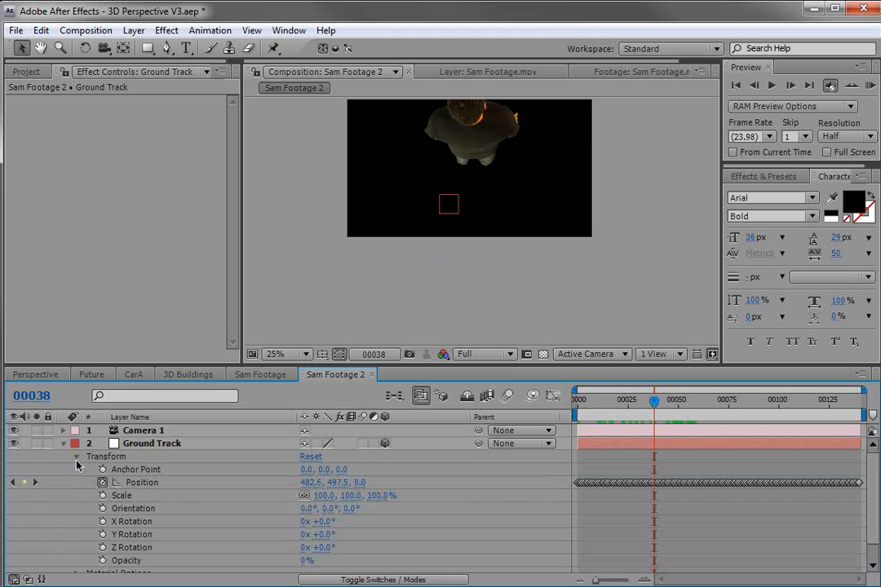
pyautogui.click(142, 482)
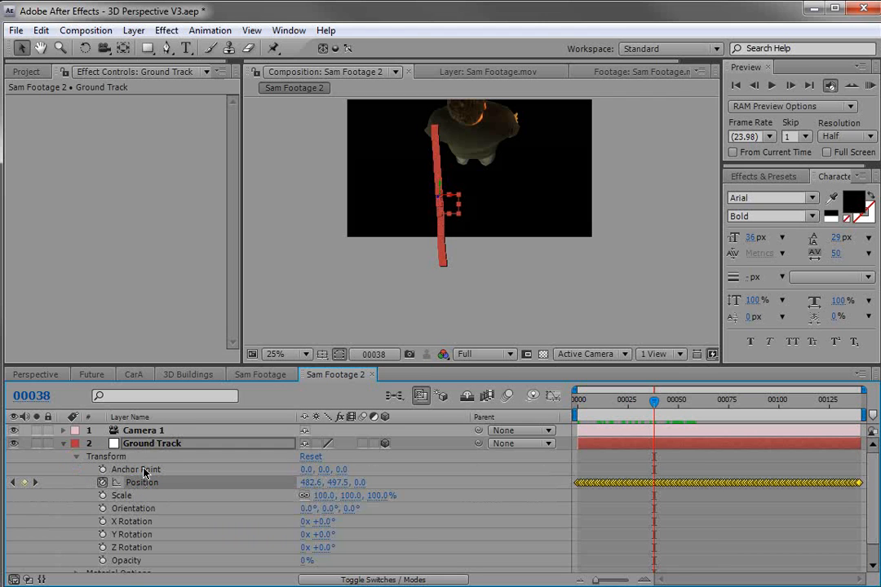
pyautogui.click(144, 471)
pyautogui.click(627, 502)
pyautogui.press('Home')
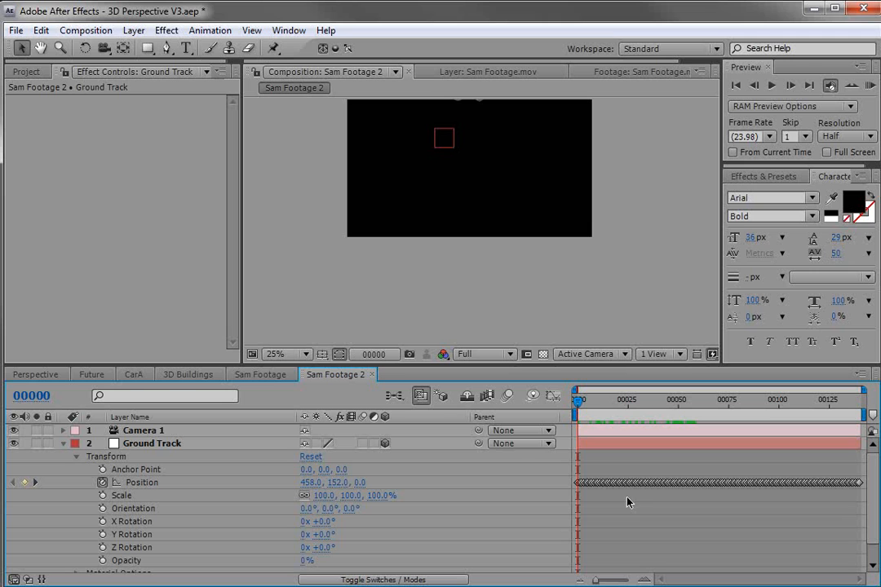
# Step: Copy all of Ground Track's Position keyframes, and remove the keyframes from Position at frame 0
pyautogui.click(142, 483)
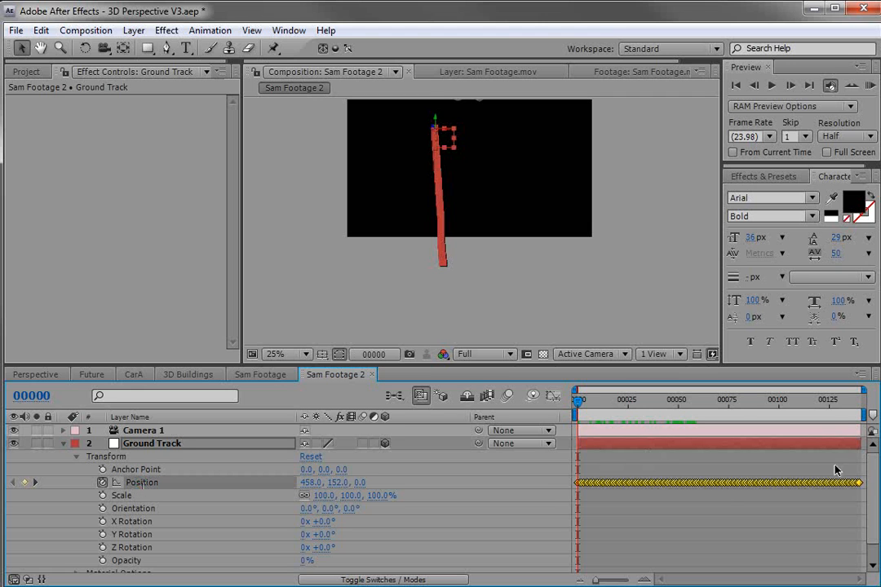
pyautogui.click(40, 30)
pyautogui.click(66, 120)
pyautogui.click(102, 483)
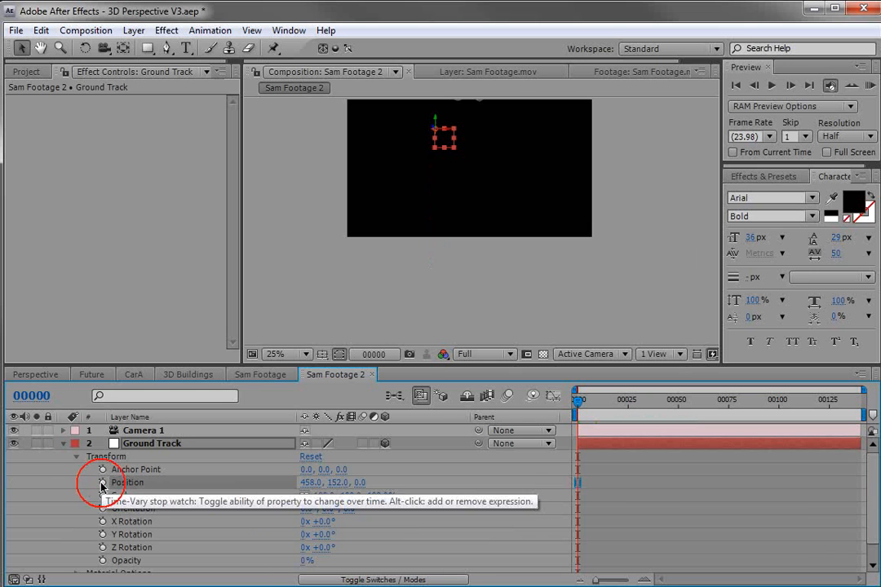
# Step: Paste the copied tracking keyframes onto Ground Track's Anchor Point at frame 0
pyautogui.click(127, 470)
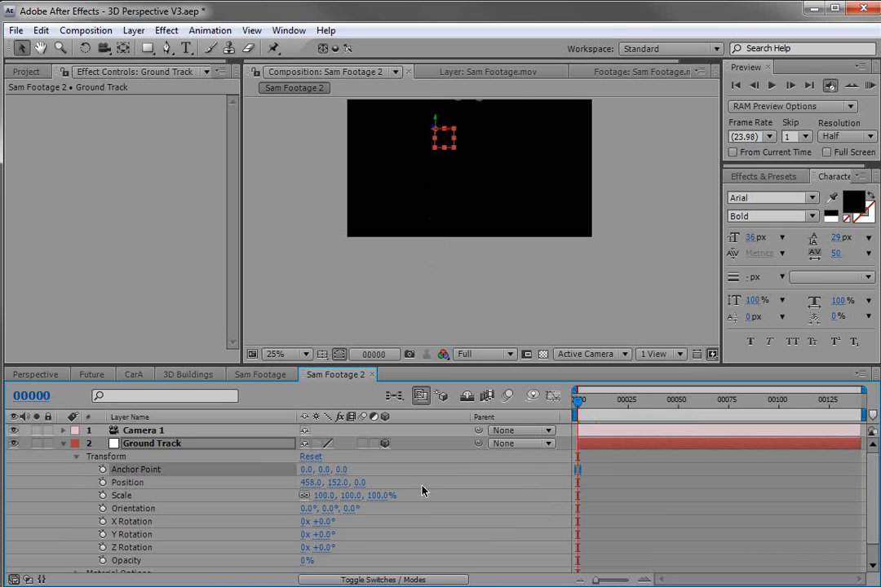
pyautogui.click(42, 31)
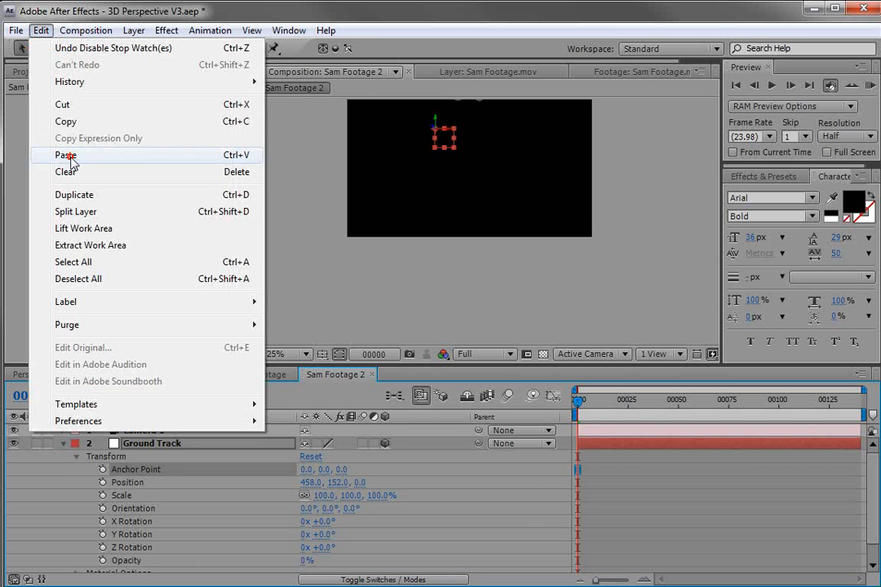
pyautogui.click(67, 156)
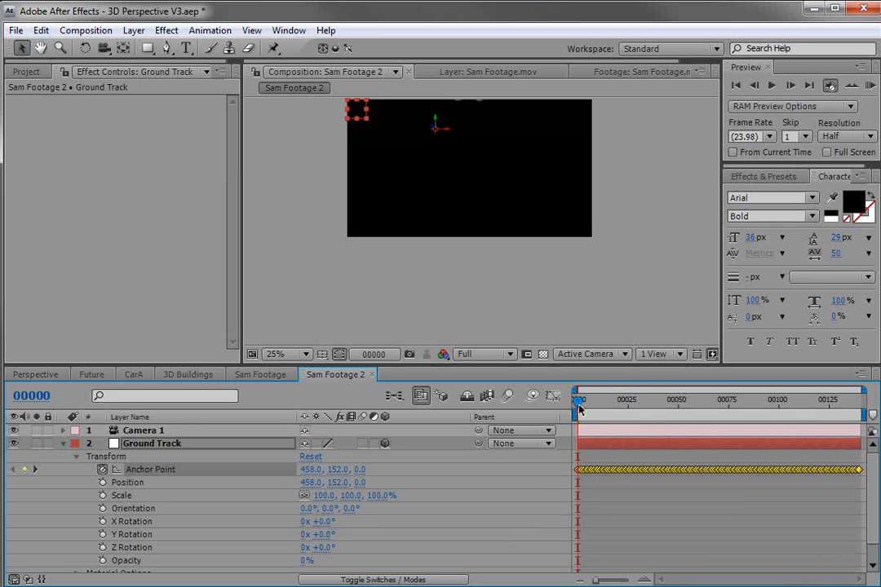
# Step: Collapse Ground Track's properties and parent Camera 1 to the Ground Track null
pyautogui.click(63, 444)
pyautogui.click(112, 432)
pyautogui.moveTo(480, 430); pyautogui.dragTo(130, 446)
pyautogui.click(150, 446)
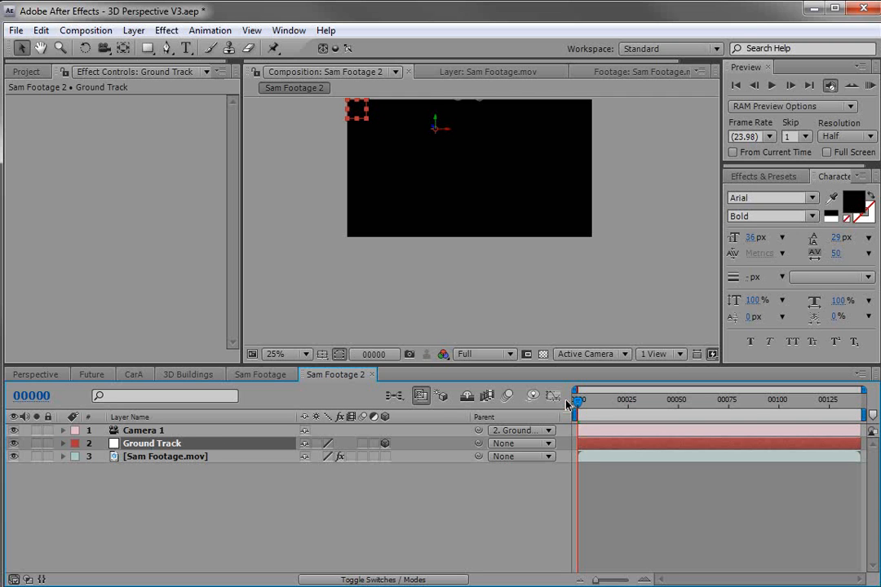
# Step: Go to frame 63 and add ConcreteDirty0131_4_M.jpg from the project as the bottom layer, below Sam Footage.mov
pyautogui.moveTo(593, 399); pyautogui.dragTo(707, 409)
pyautogui.click(26, 71)
pyautogui.click(488, 506)
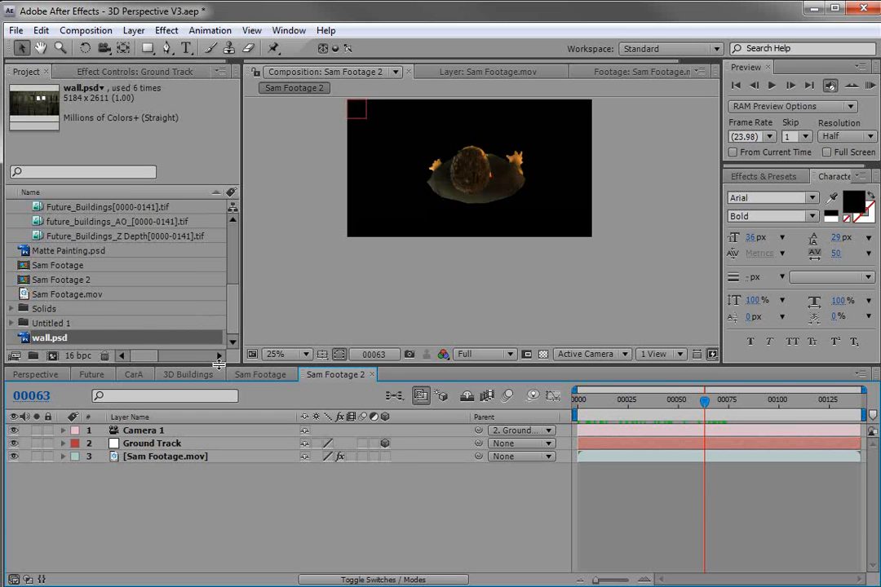
pyautogui.moveTo(218, 366); pyautogui.dragTo(219, 397)
pyautogui.click(59, 222)
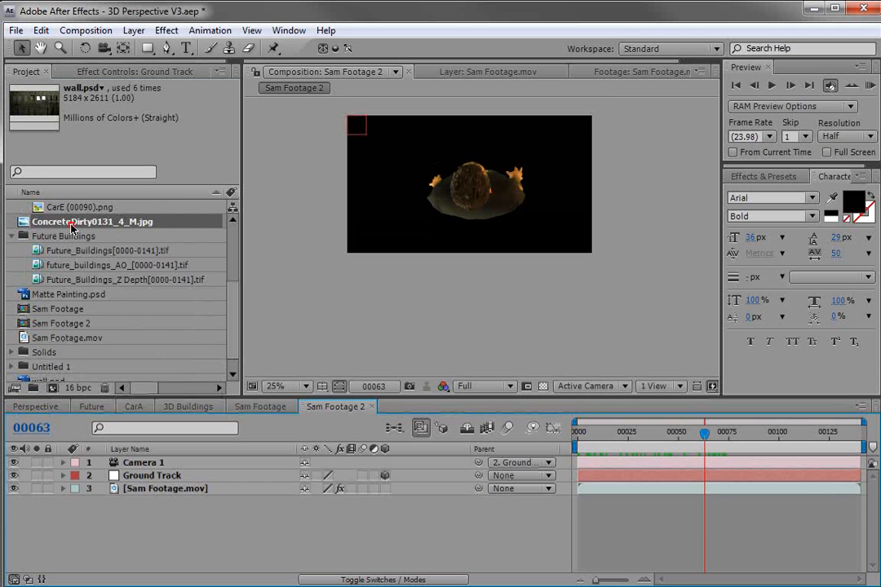
pyautogui.moveTo(58, 224); pyautogui.dragTo(147, 502)
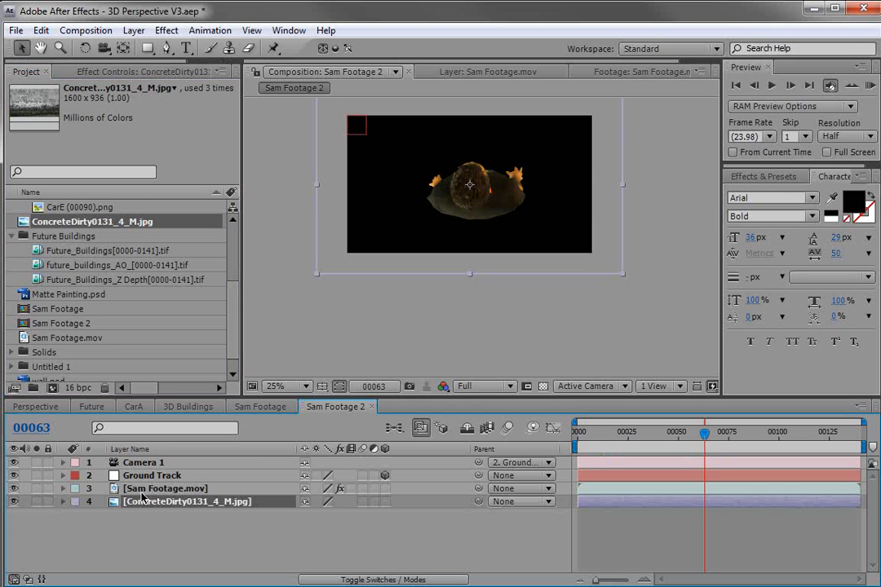
# Step: Make the concrete image a 3D layer and reveal its Position property
pyautogui.click(385, 501)
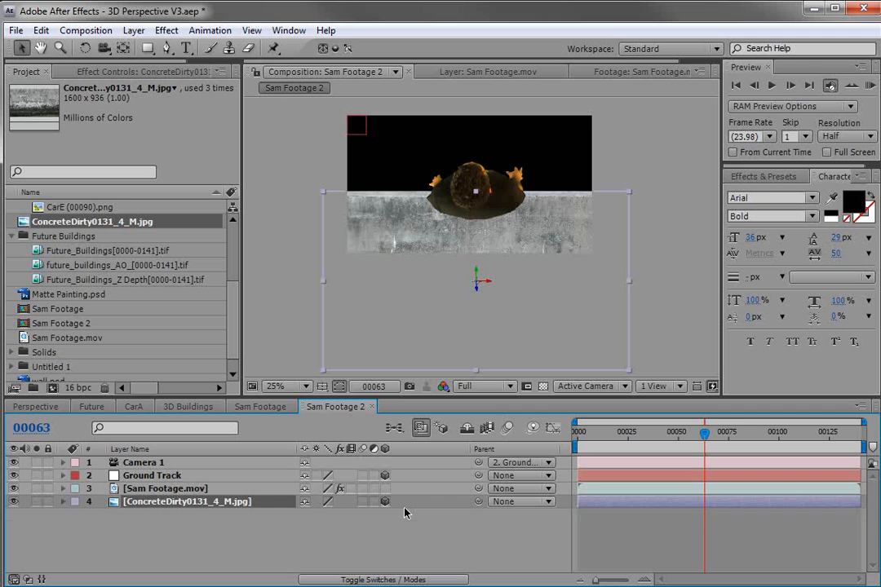
pyautogui.press('p')
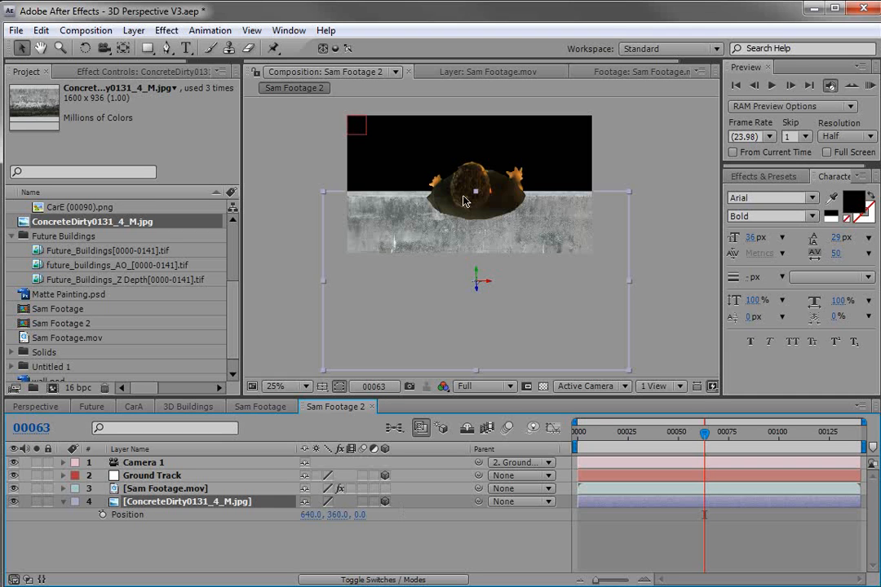
# Step: Move the concrete layer to position 640, 176, 0 and mask it to a horizontal strip behind the man
pyautogui.moveTo(480, 321); pyautogui.dragTo(482, 291)
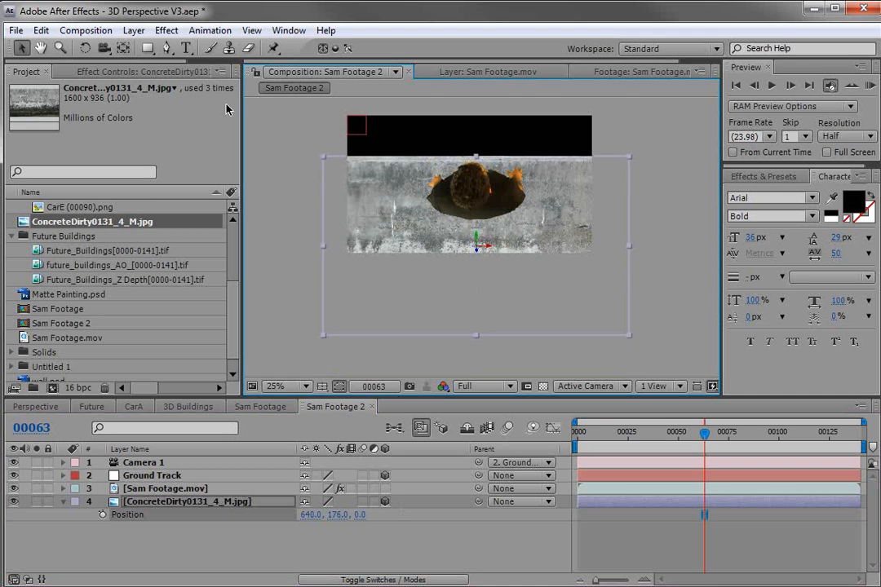
pyautogui.click(148, 47)
pyautogui.moveTo(317, 153); pyautogui.dragTo(620, 218)
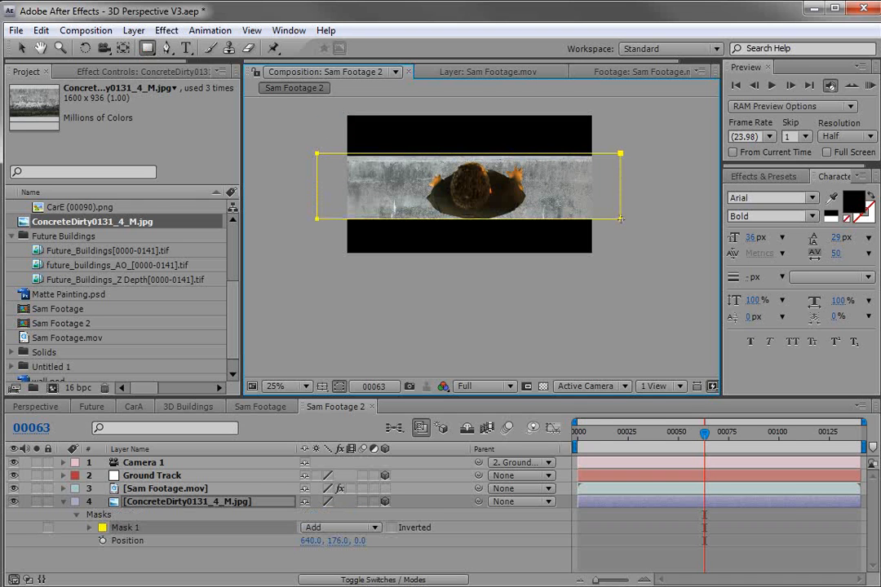
pyautogui.click(655, 548)
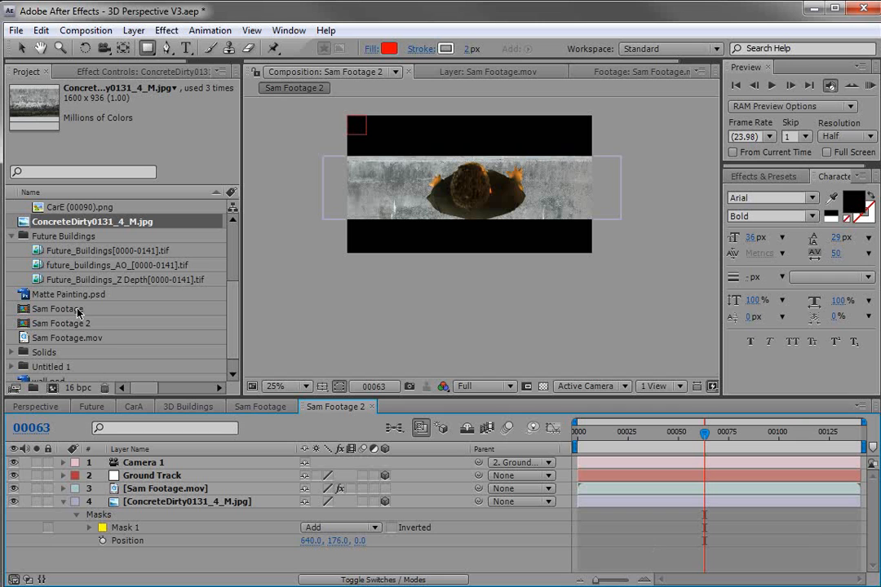
# Step: Add wall.psd from the project to the composition, scale it to 30%, and make it a 3D layer
pyautogui.scroll(-2, 163, 310)
pyautogui.moveTo(49, 367); pyautogui.dragTo(466, 200)
pyautogui.press('s')
pyautogui.moveTo(330, 476); pyautogui.dragTo(281, 480)
pyautogui.click(385, 462)
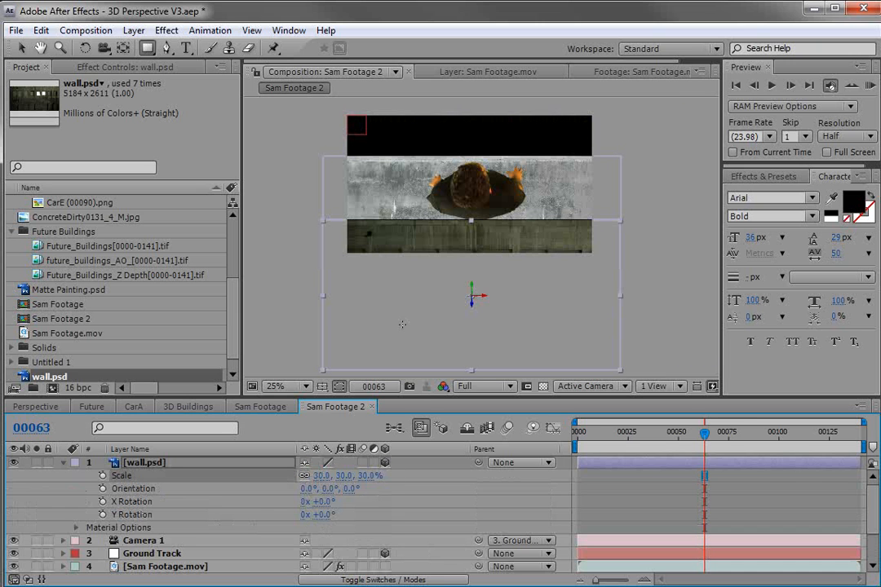
# Step: Move the wall image so its top edge lines up with the upper edge of the concrete strip
pyautogui.press('v')
pyautogui.press('space')
pyautogui.moveTo(495, 194); pyautogui.dragTo(492, 225)
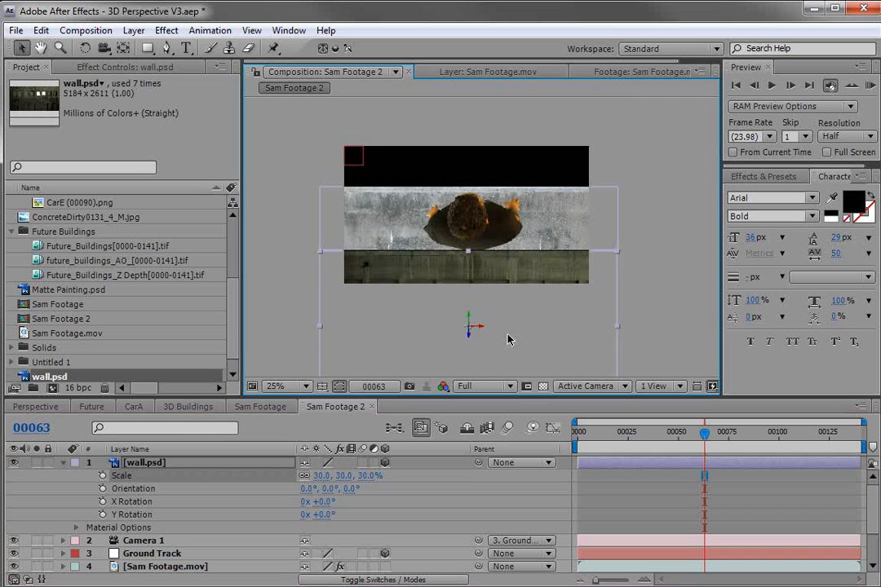
pyautogui.moveTo(506, 188); pyautogui.dragTo(509, 131)
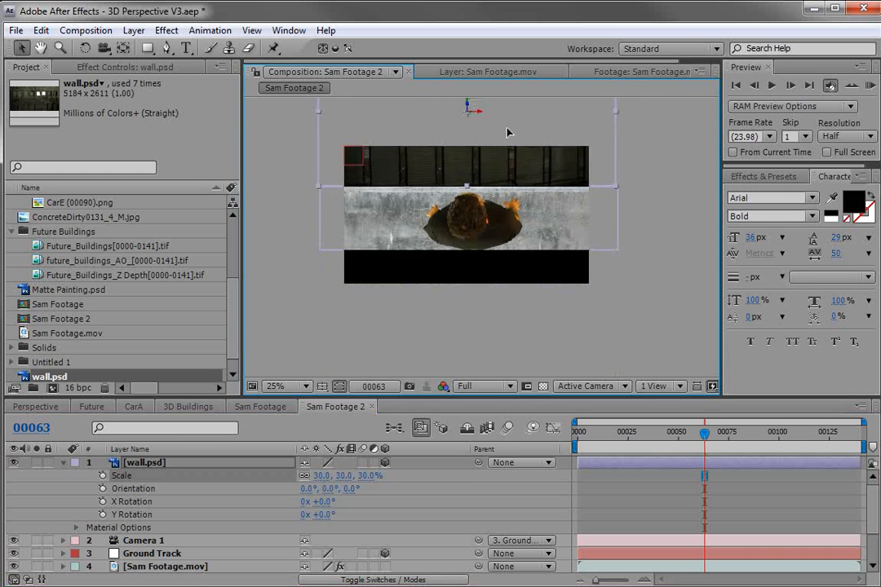
pyautogui.scroll(2, 498, 206)
pyautogui.press('space')
pyautogui.moveTo(487, 174); pyautogui.dragTo(495, 294)
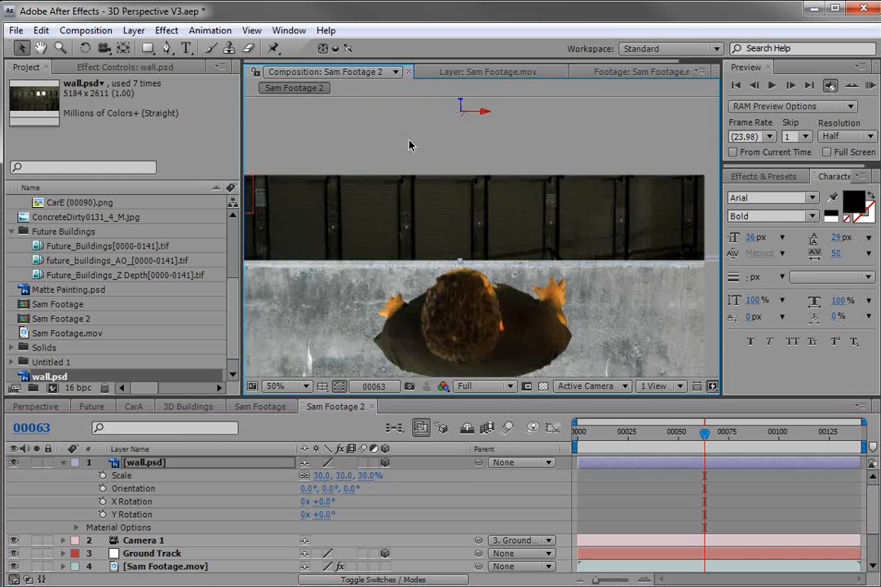
pyautogui.press('space')
pyautogui.moveTo(487, 177); pyautogui.dragTo(488, 318)
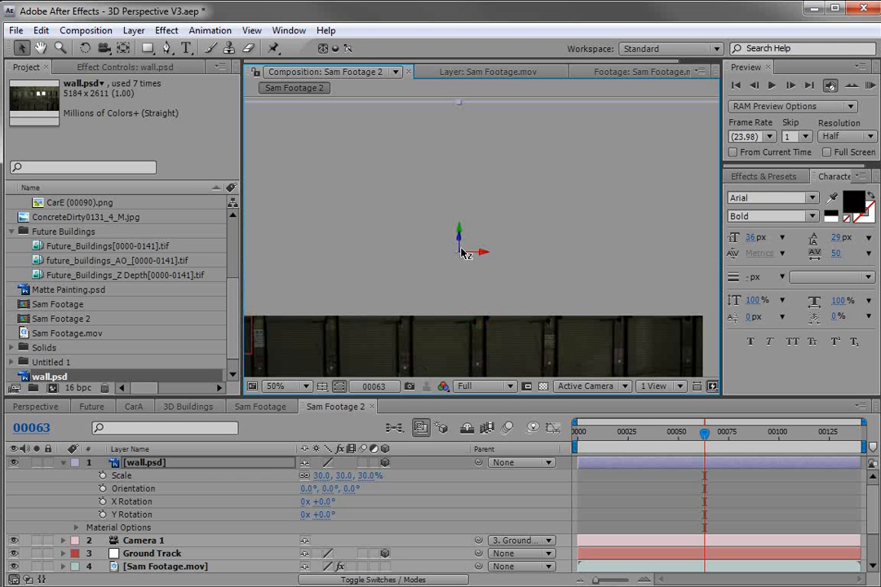
pyautogui.moveTo(473, 242); pyautogui.dragTo(481, 428)
pyautogui.press('space')
pyautogui.moveTo(476, 298); pyautogui.dragTo(465, 230)
pyautogui.scroll(-2, 471, 222)
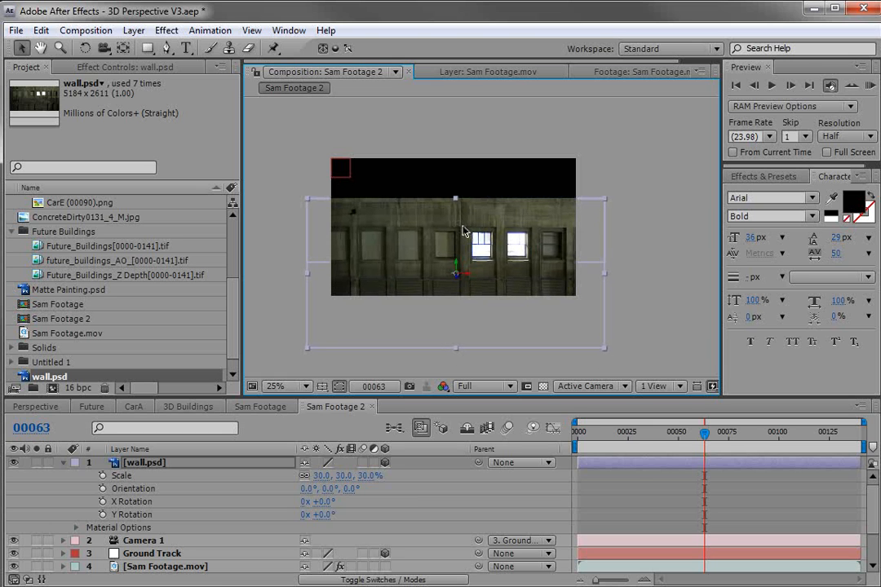
# Step: Place the wall's anchor point at the middle of its top edge and set its orientation to 90°, 0°, 0°
pyautogui.scroll(2, 456, 247)
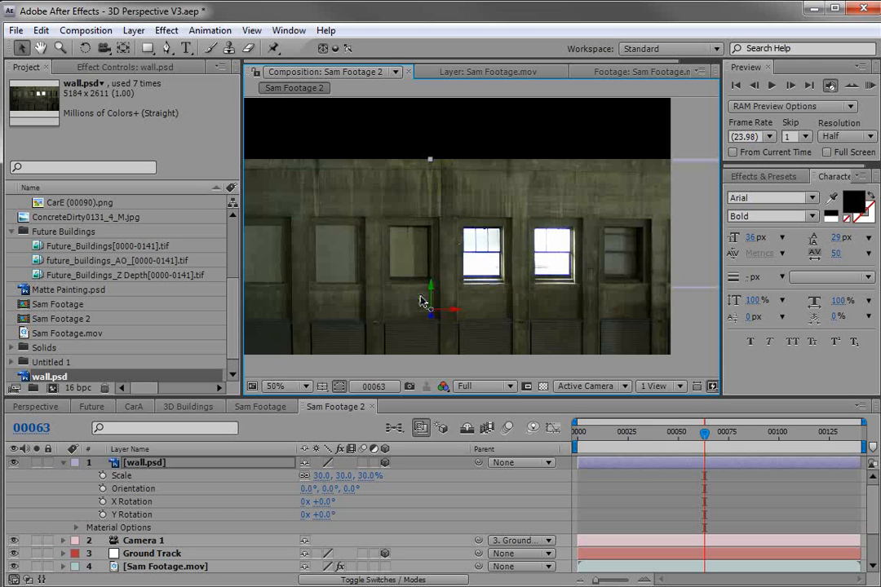
pyautogui.click(124, 49)
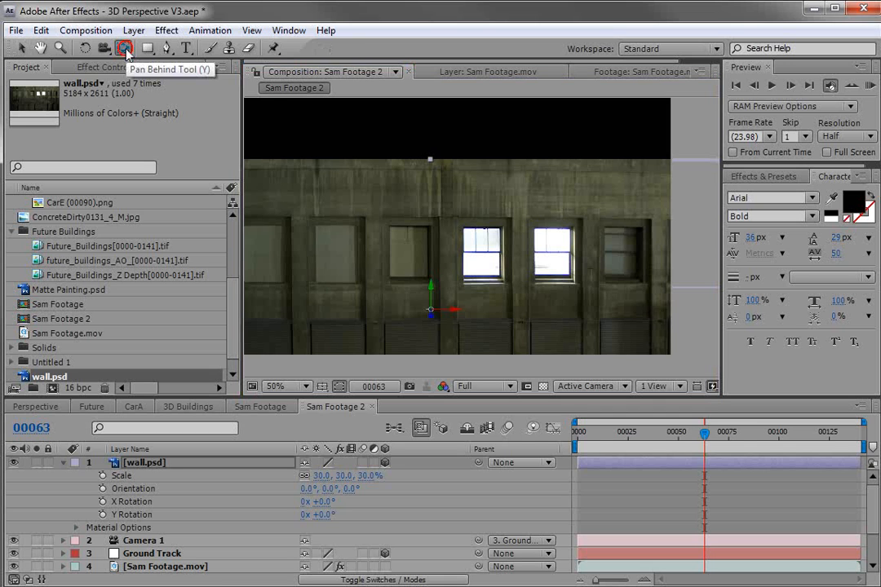
pyautogui.moveTo(434, 314); pyautogui.dragTo(430, 157)
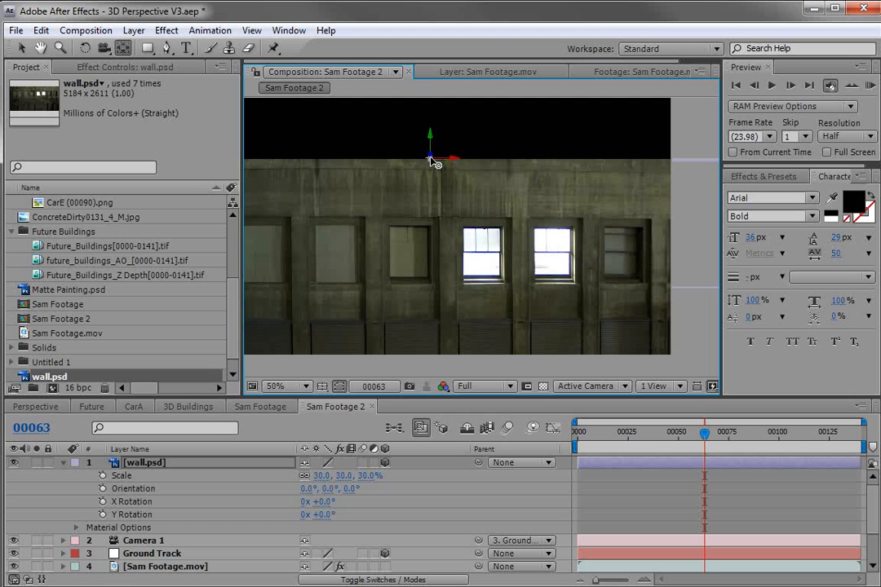
pyautogui.click(86, 49)
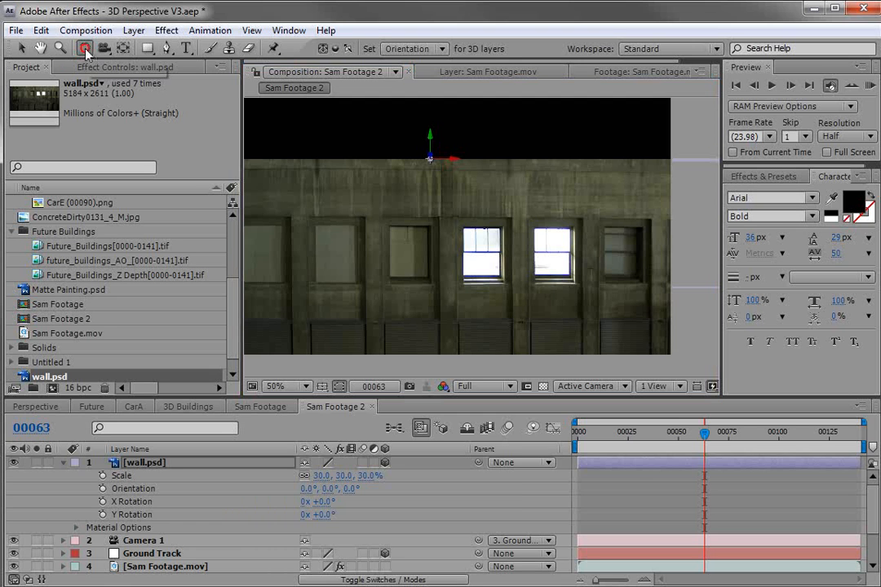
pyautogui.moveTo(445, 161); pyautogui.dragTo(446, 196)
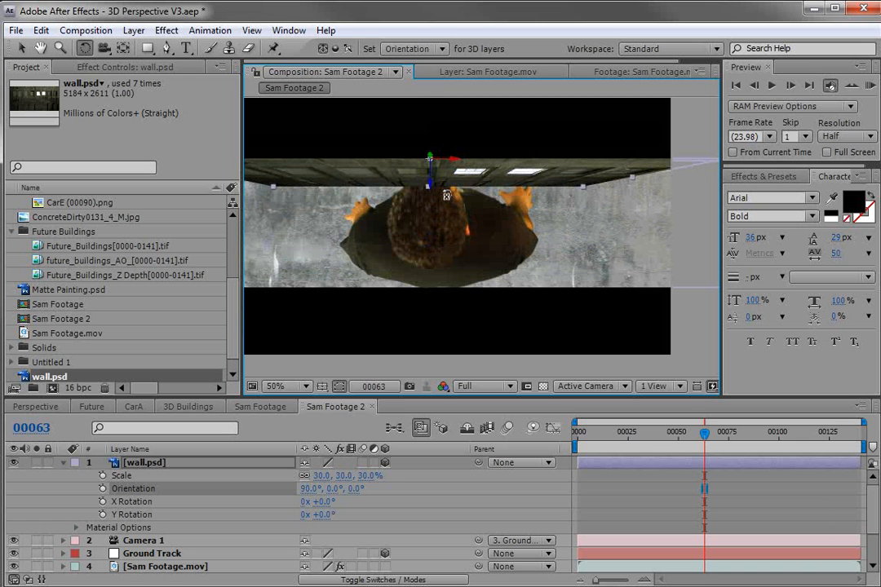
# Step: Place wall.psd below the concrete layer in the stack and nudge the wall slightly down at the strip's upper edge
pyautogui.click(63, 463)
pyautogui.moveTo(142, 466); pyautogui.dragTo(142, 532)
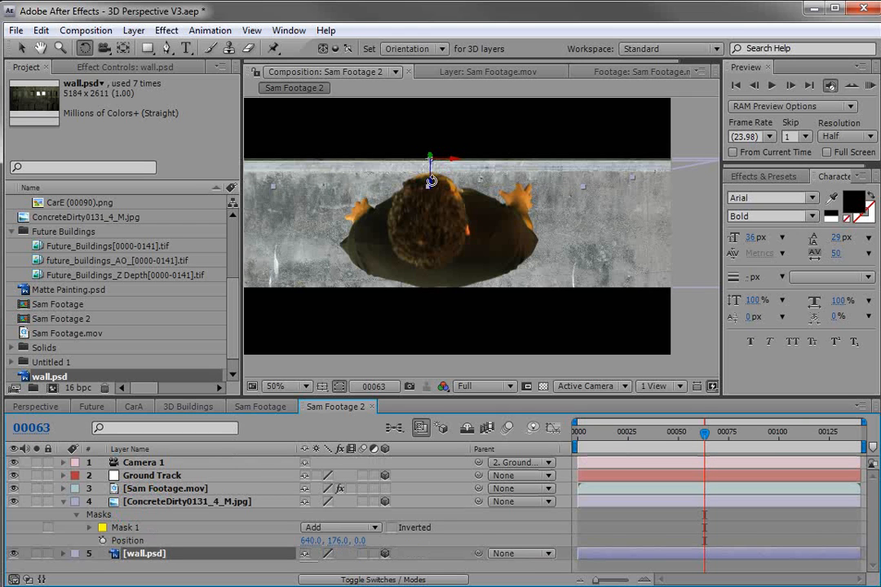
pyautogui.press('v')
pyautogui.moveTo(430, 173); pyautogui.dragTo(431, 176)
# Step: Duplicate the wall.psd layer and move the copy to the lower edge of the concrete strip
pyautogui.click(147, 555)
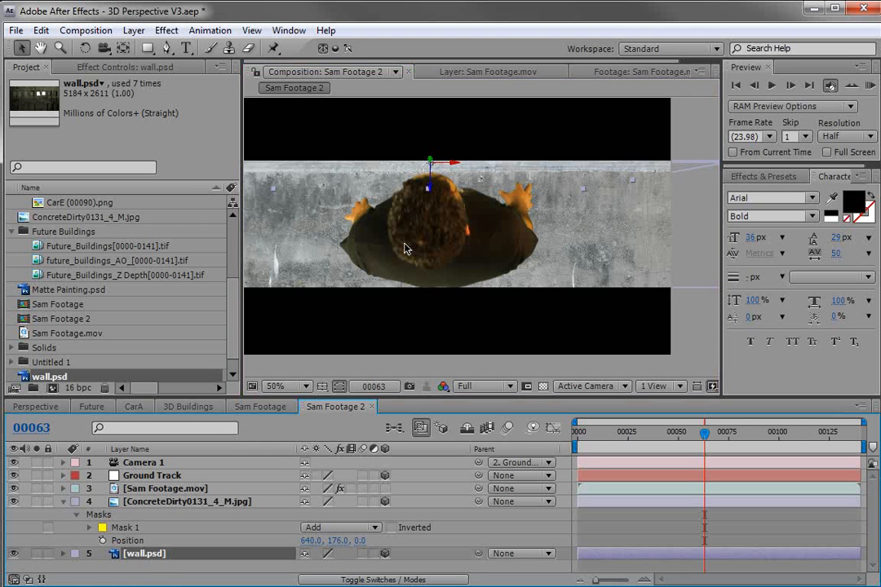
pyautogui.hotkey('ctrl', 'd')
pyautogui.moveTo(432, 251); pyautogui.dragTo(421, 300)
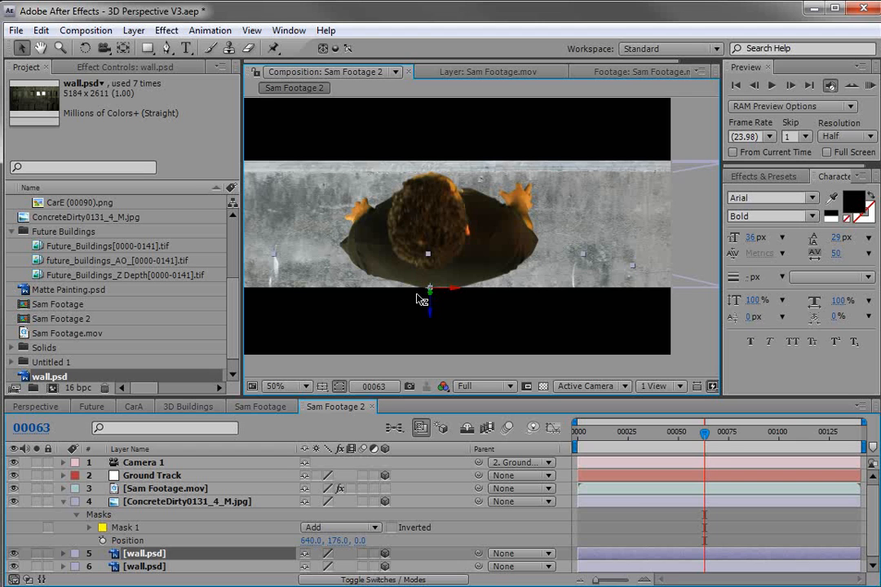
# Step: Scrub through the shot to frame 115 and move the concrete layer down to position 640, 272, 0
pyautogui.moveTo(705, 433); pyautogui.dragTo(575, 443)
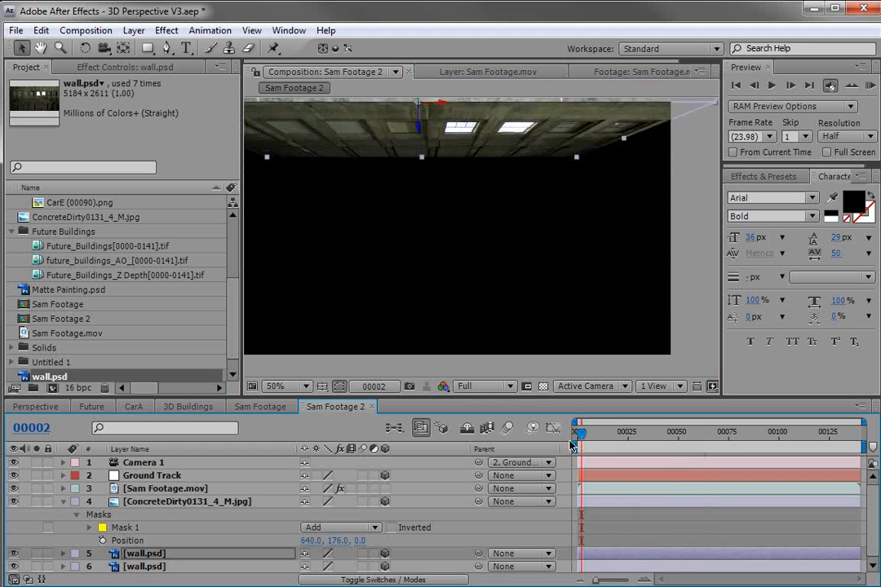
pyautogui.scroll(-2, 489, 292)
pyautogui.moveTo(479, 243); pyautogui.dragTo(484, 257)
pyautogui.moveTo(589, 442); pyautogui.dragTo(810, 450)
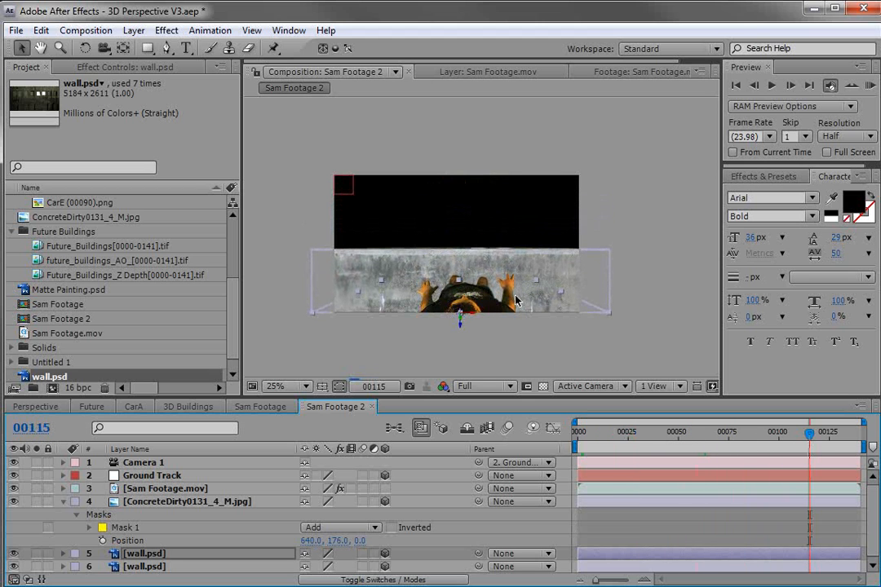
pyautogui.scroll(2, 542, 272)
pyautogui.click(482, 210)
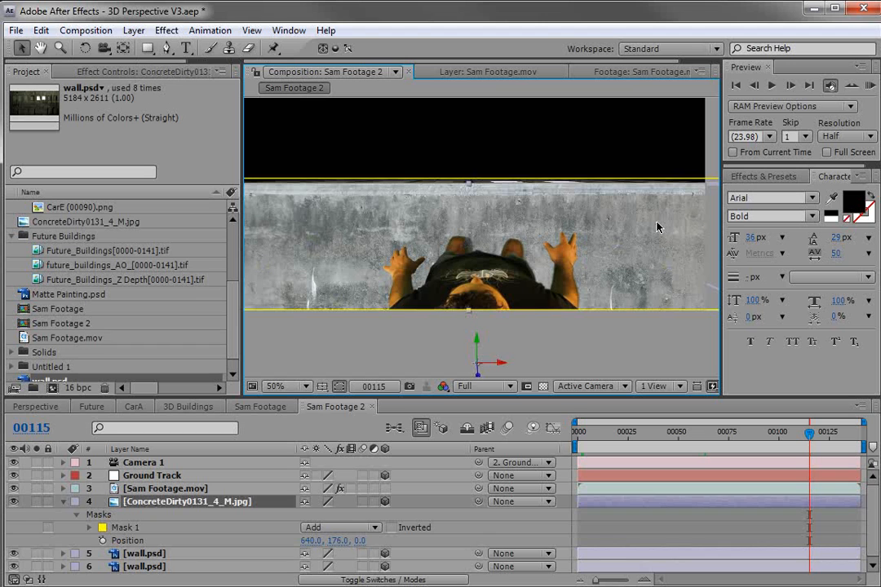
pyautogui.moveTo(482, 210); pyautogui.dragTo(482, 247)
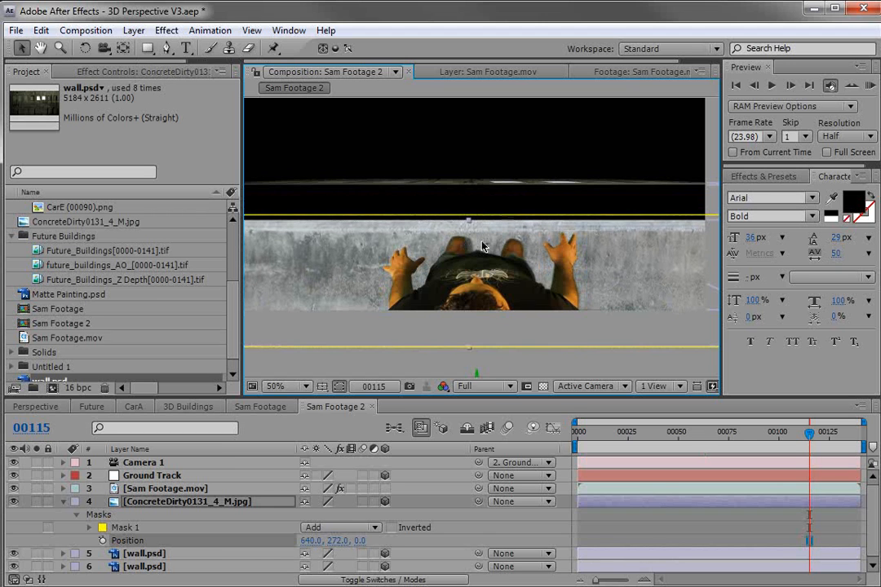
# Step: Move the original wall to the shifted concrete's upper edge, stretch it deeper into the scene, and go to frame 128
pyautogui.click(477, 184)
pyautogui.click(640, 183)
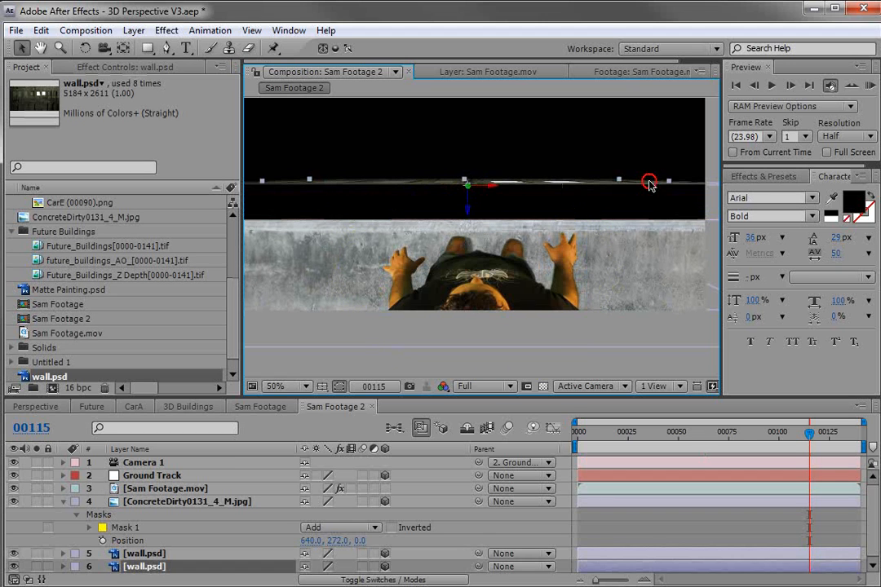
pyautogui.moveTo(470, 212); pyautogui.dragTo(462, 246)
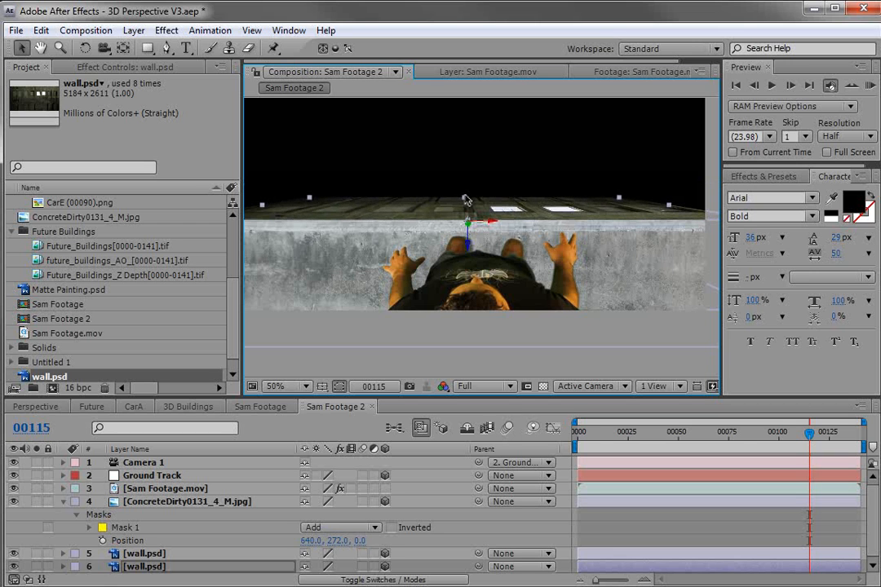
pyautogui.moveTo(462, 196); pyautogui.dragTo(462, 185)
pyautogui.moveTo(810, 435); pyautogui.dragTo(827, 456)
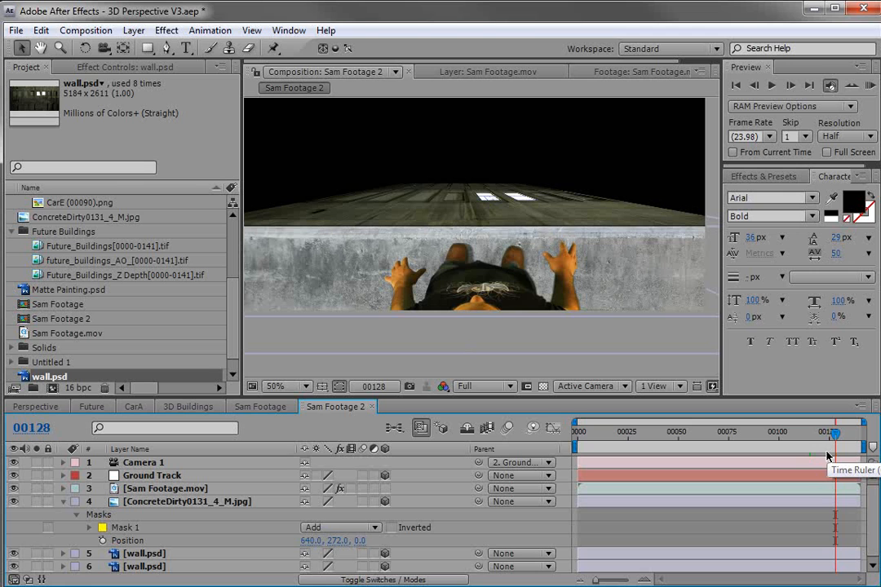
# Step: Switch to Firefox to view the Video Copilot 3D City tutorial page, and return to After Effects
pyautogui.click(447, 197)
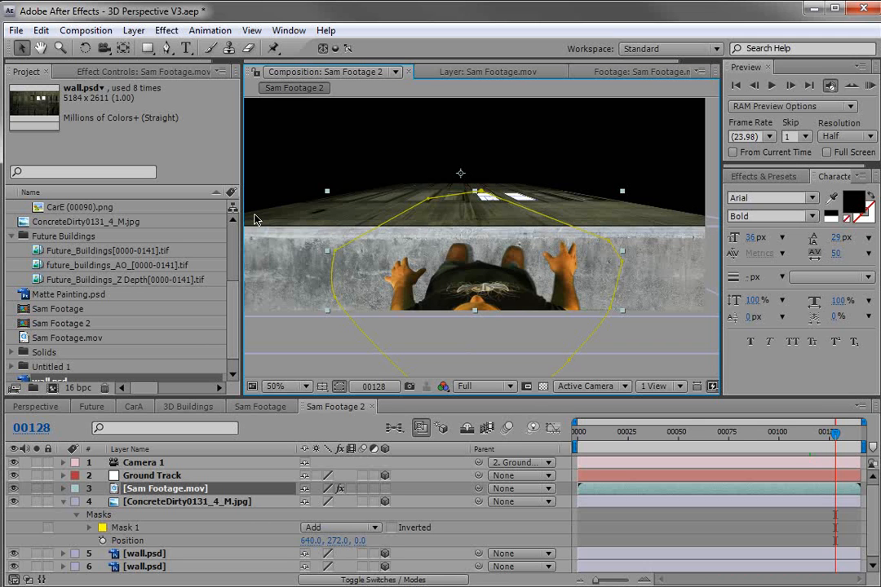
pyautogui.hotkey('alt', 'Tab')
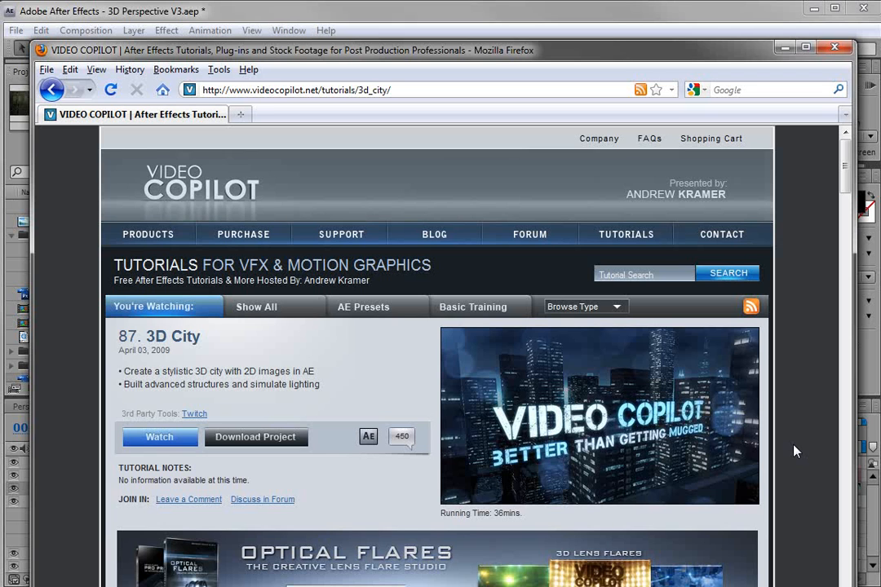
pyautogui.click(649, 7)
pyautogui.click(606, 514)
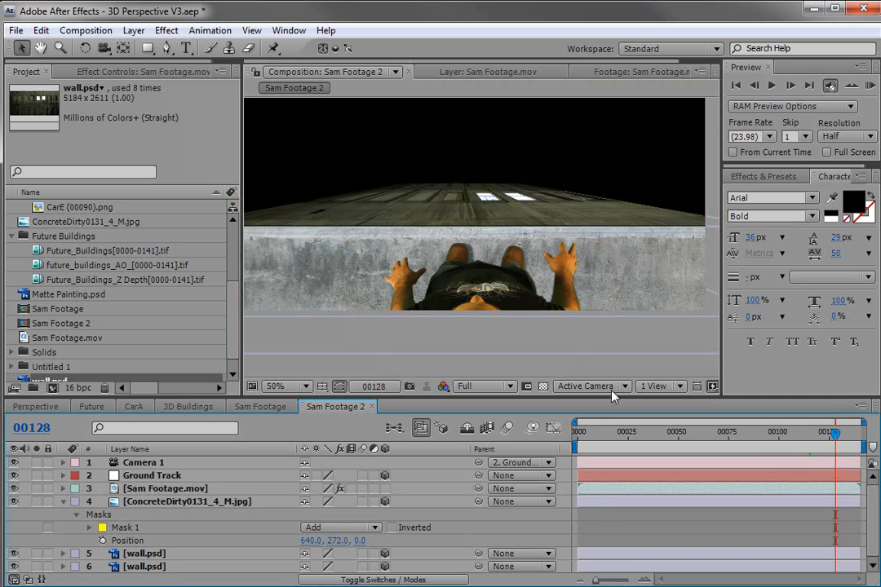
# Step: Go to frame 123 and delete both wall.psd layers and the ConcreteDirty0131_4_M.jpg layer
pyautogui.moveTo(824, 436)
pyautogui.mouseDown()
pyautogui.moveTo(816, 435)
pyautogui.moveTo(825, 435)
pyautogui.mouseUp()
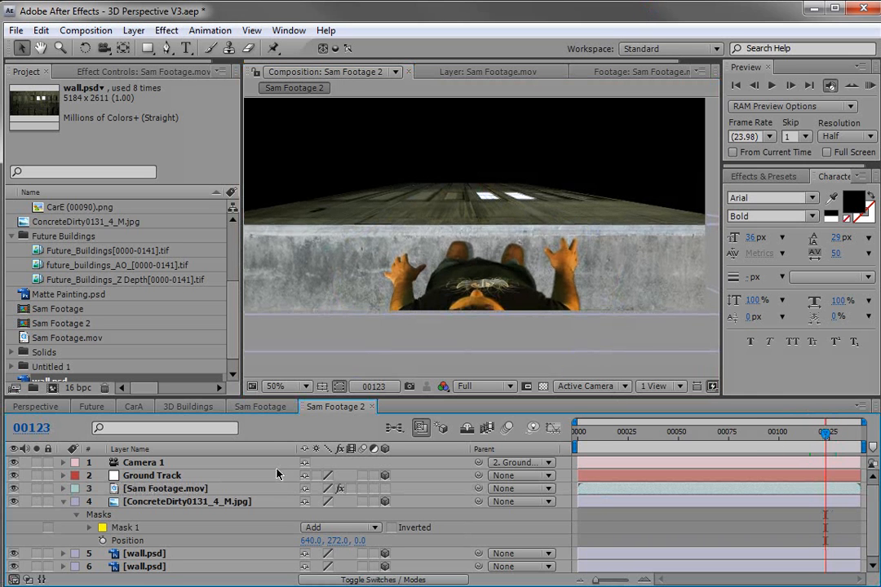
pyautogui.click(64, 502)
pyautogui.click(143, 514)
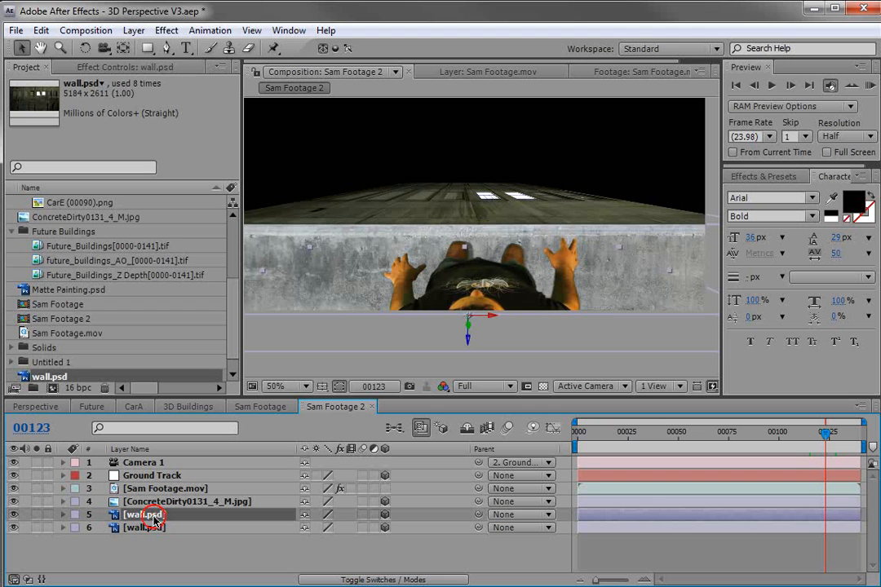
pyautogui.keyDown('shift'); pyautogui.click(151, 529); pyautogui.keyUp('shift')
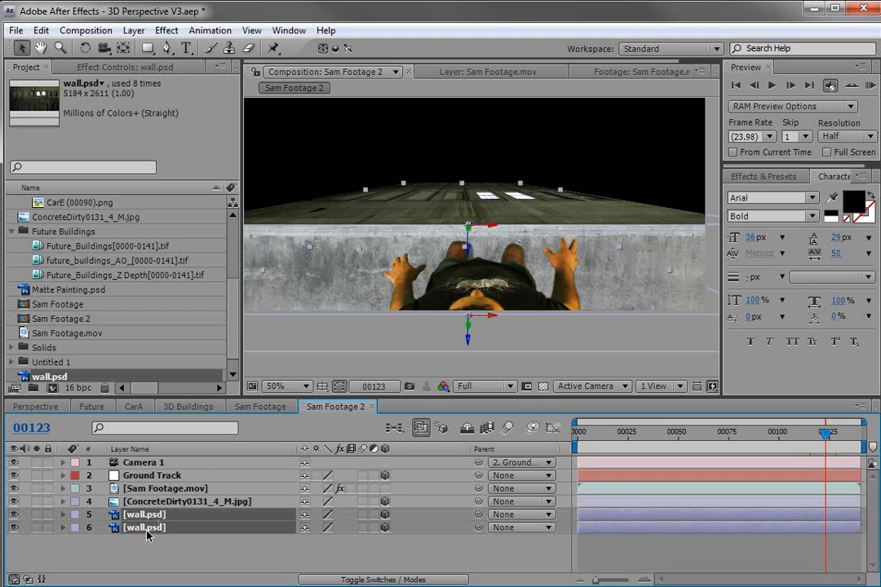
pyautogui.press('Delete')
pyautogui.click(148, 528)
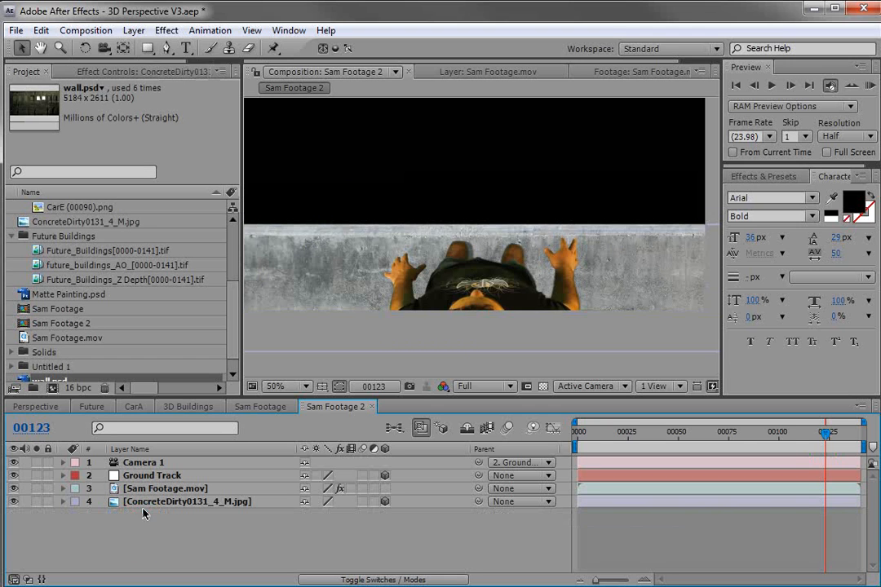
pyautogui.click(141, 504)
pyautogui.press('Delete')
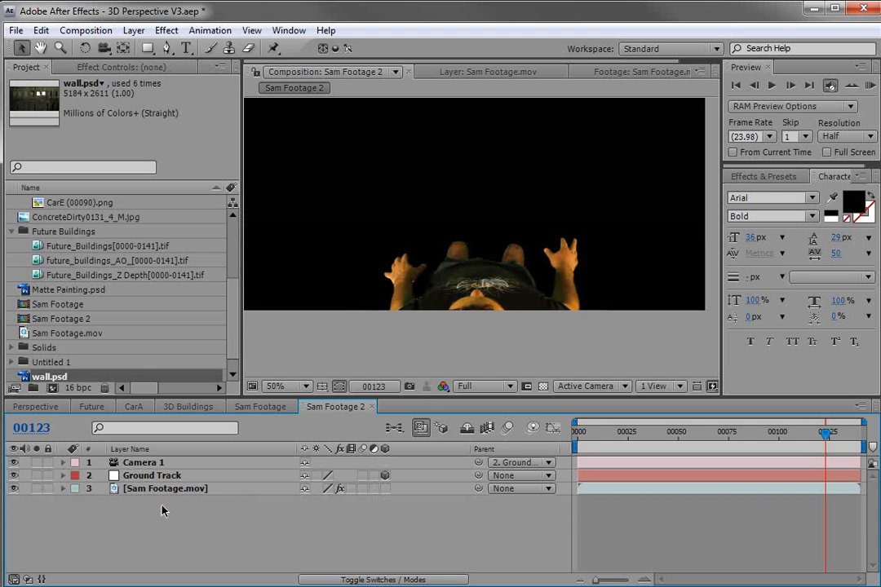
# Step: Open Matte Painting.psd in the footage viewer and maximize the viewer to examine the street image
pyautogui.click(149, 477)
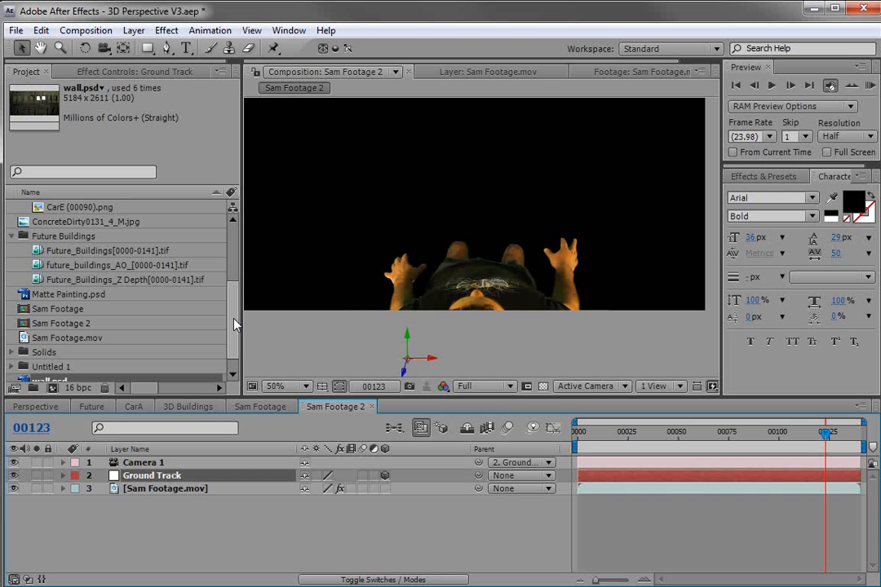
pyautogui.doubleClick(77, 295)
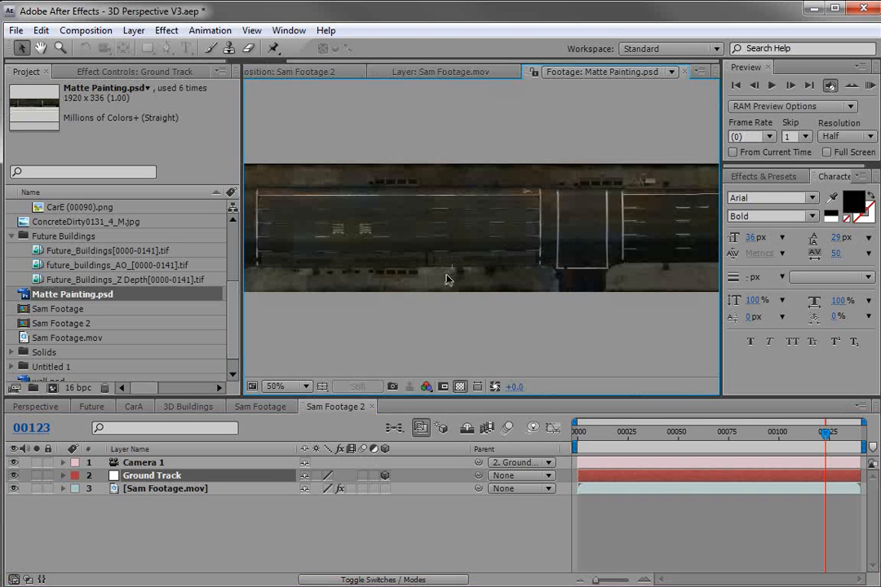
pyautogui.press('`')
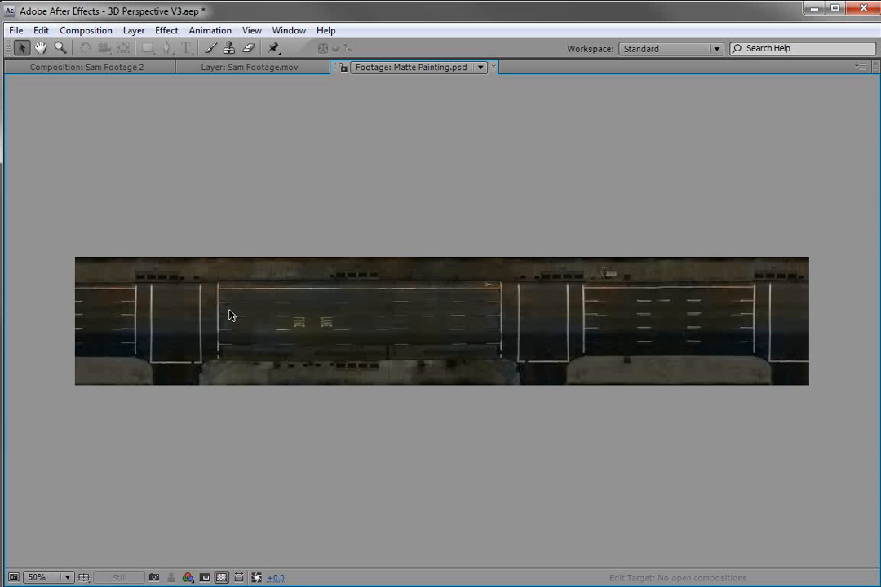
# Step: Place Matte Painting.psd beneath Sam Footage.mov in the Sam Footage 2 composition and make it a 3D layer
pyautogui.press('/')
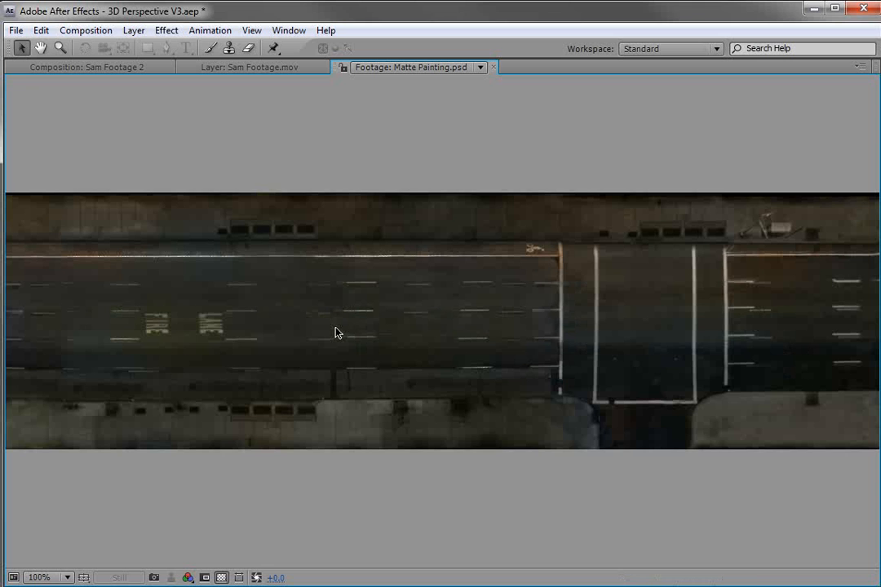
pyautogui.press(',')
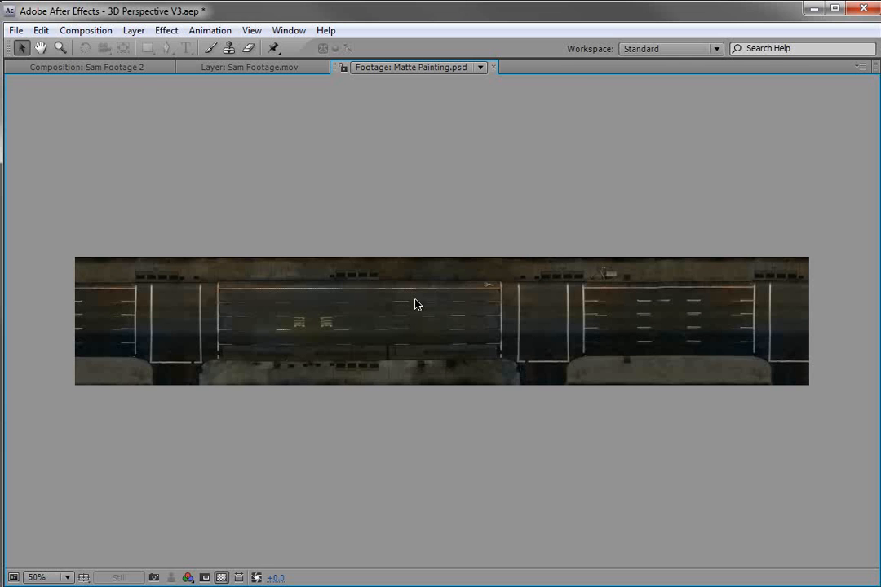
pyautogui.press('`')
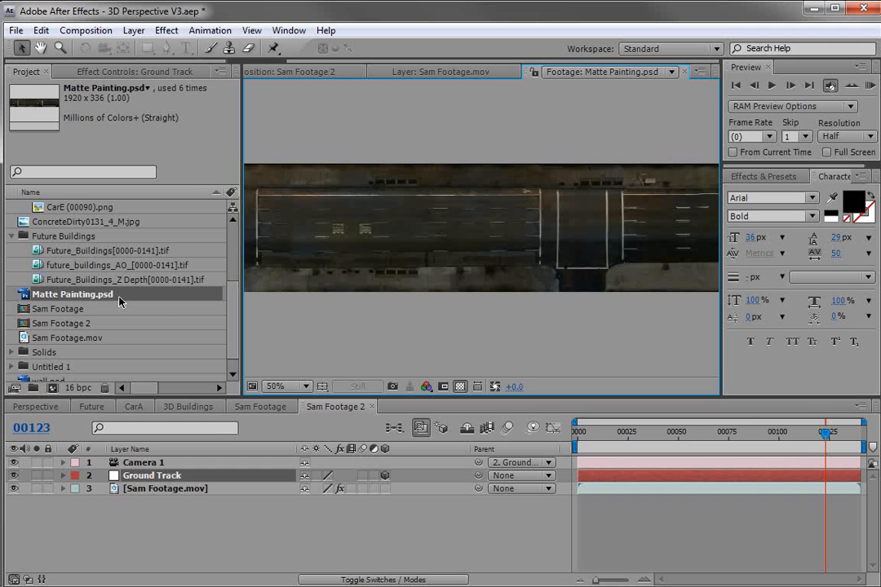
pyautogui.moveTo(112, 300)
pyautogui.mouseDown()
pyautogui.moveTo(104, 379)
pyautogui.moveTo(115, 500)
pyautogui.mouseUp()
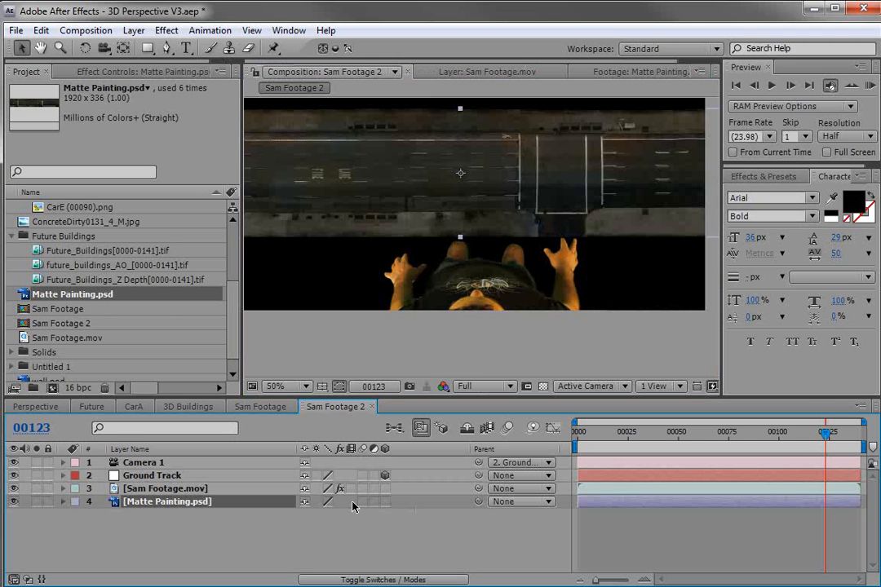
pyautogui.click(385, 501)
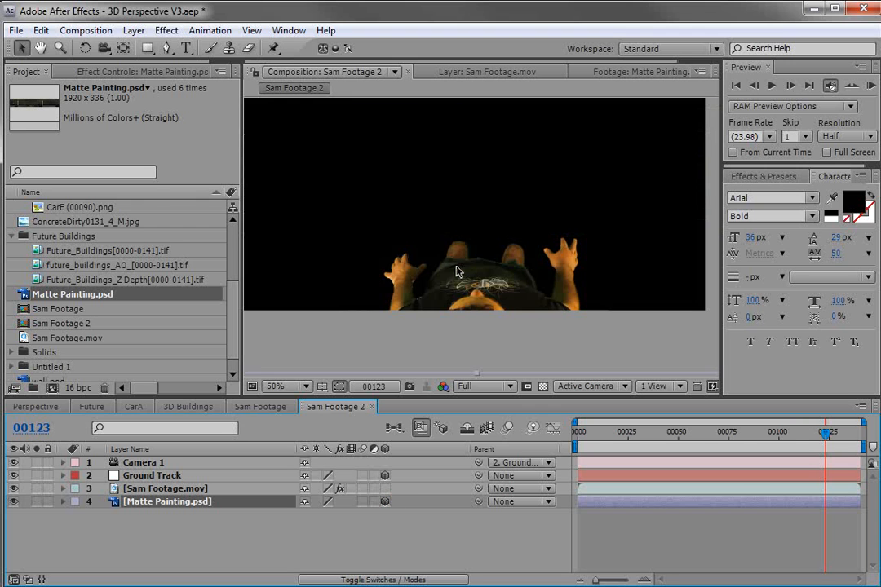
# Step: Move the street matte painting up above the man's feet, push it deeper into the scene, and scrub through the shot
pyautogui.scroll(-2, 458, 272)
pyautogui.moveTo(529, 343); pyautogui.dragTo(516, 213)
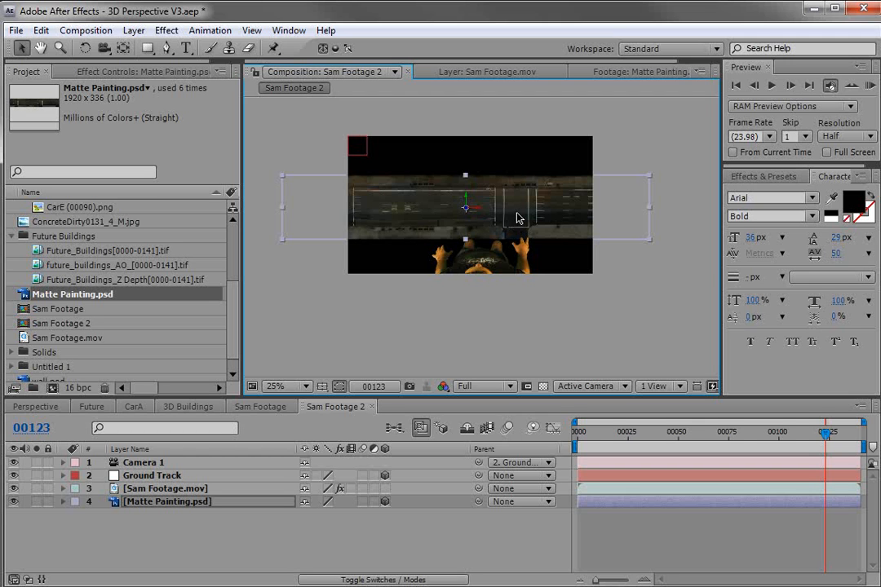
pyautogui.click(465, 209)
pyautogui.moveTo(466, 211)
pyautogui.mouseDown()
pyautogui.moveTo(507, 188)
pyautogui.moveTo(536, 200)
pyautogui.moveTo(665, 182)
pyautogui.moveTo(620, 195)
pyautogui.mouseUp()
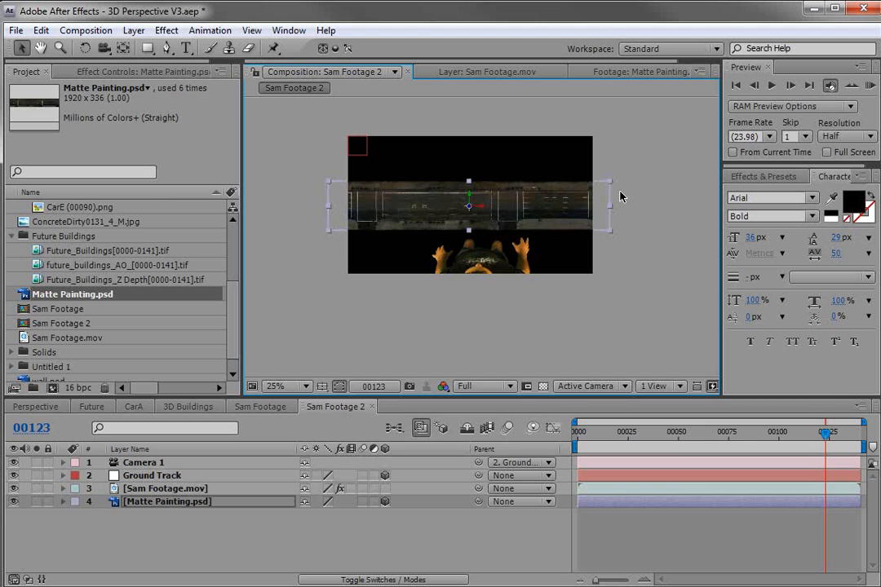
pyautogui.moveTo(825, 432); pyautogui.dragTo(786, 432)
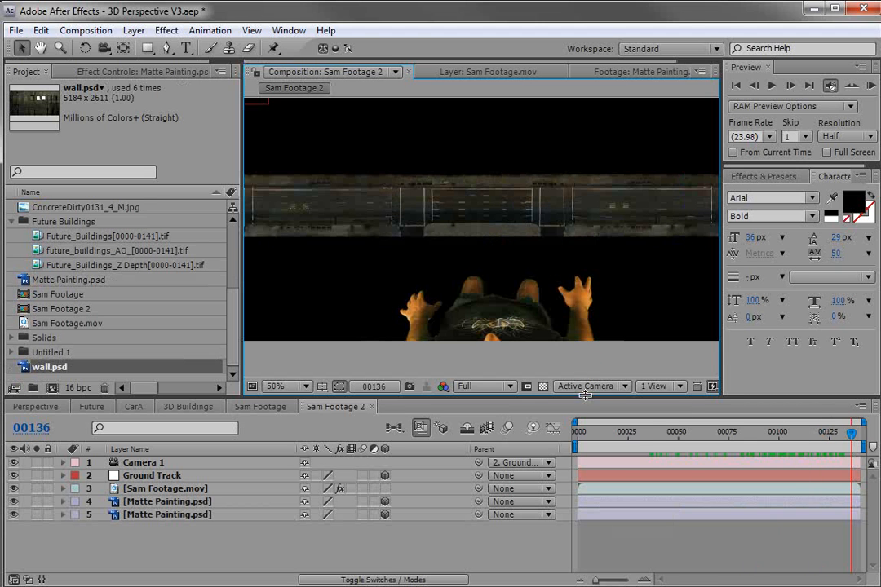
# Step: Examine the camera, Ground Track null and matte painting layers from the Top view to compare their depth
pyautogui.click(587, 387)
pyautogui.click(585, 482)
pyautogui.scroll(-4, 461, 255)
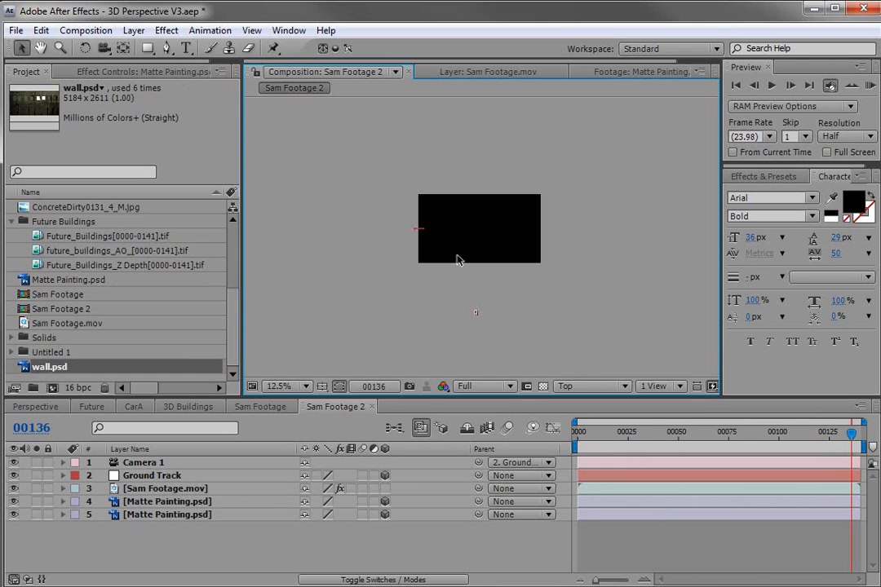
pyautogui.click(122, 463)
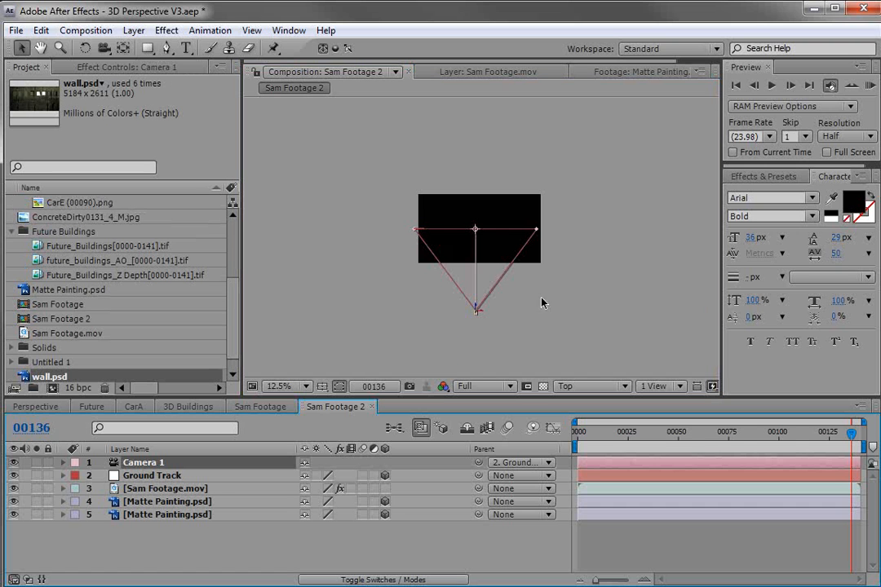
pyautogui.click(160, 477)
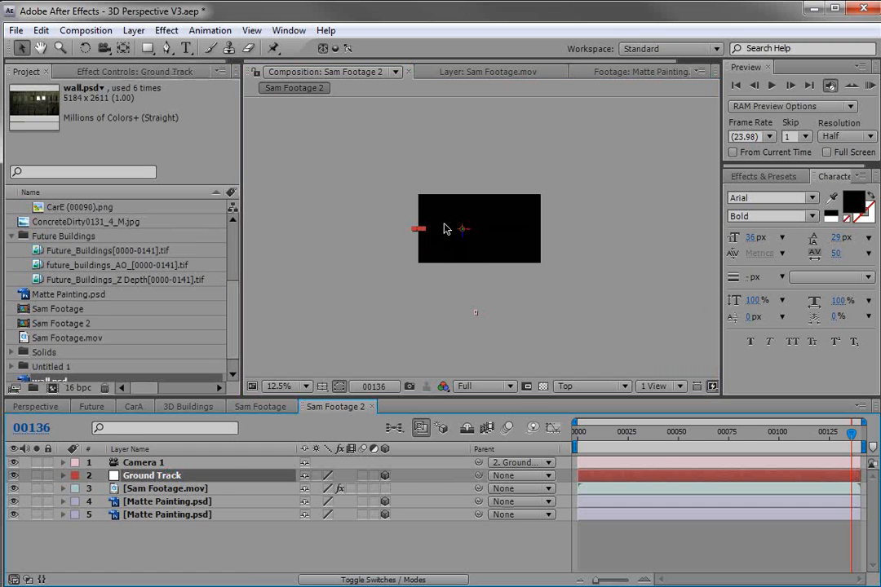
pyautogui.click(163, 514)
pyautogui.press(',')
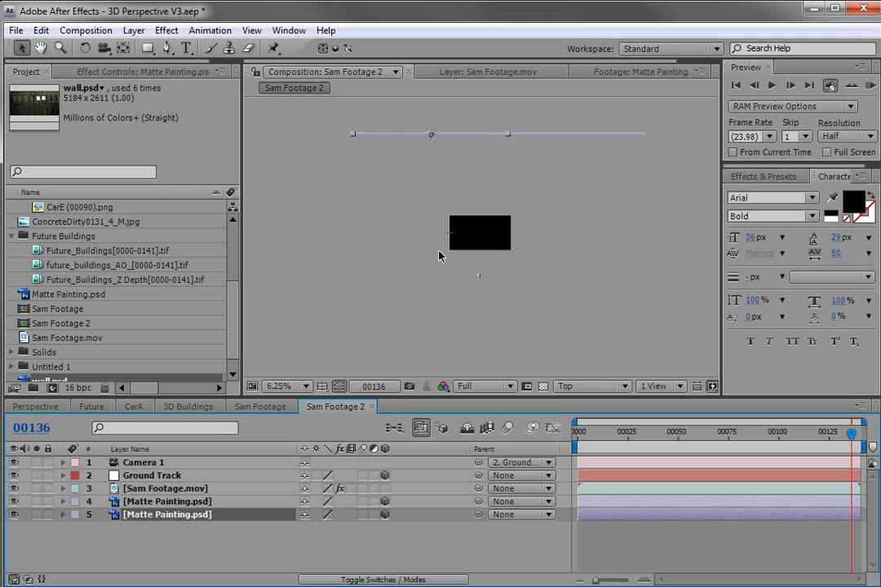
pyautogui.click(479, 274)
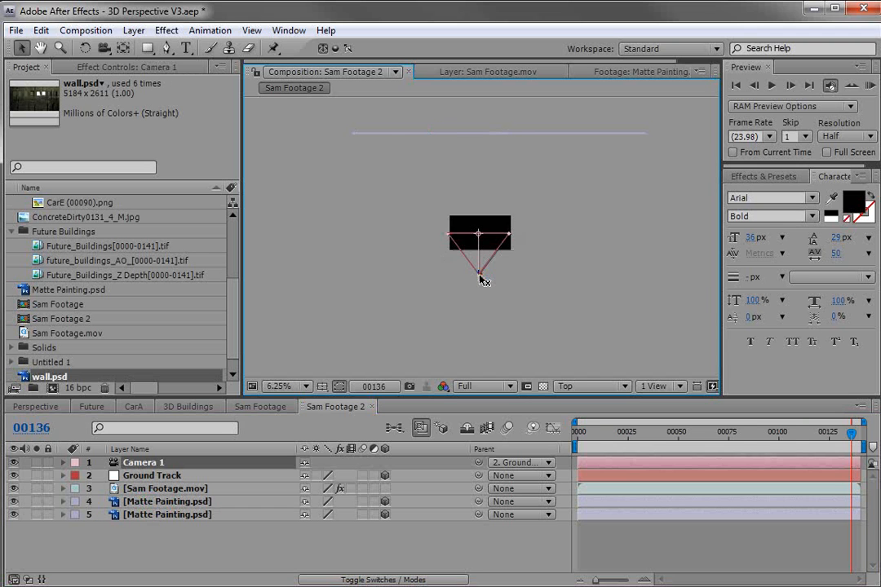
pyautogui.click(448, 234)
pyautogui.click(459, 136)
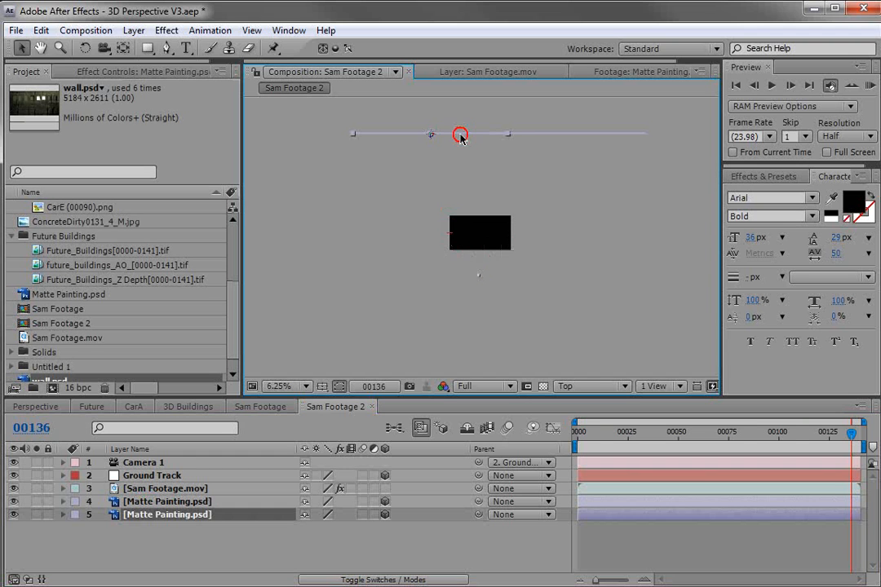
# Step: Push both matte painting layers much farther from the camera in the Top view, and return to the Active Camera view
pyautogui.moveTo(494, 182); pyautogui.dragTo(482, 247)
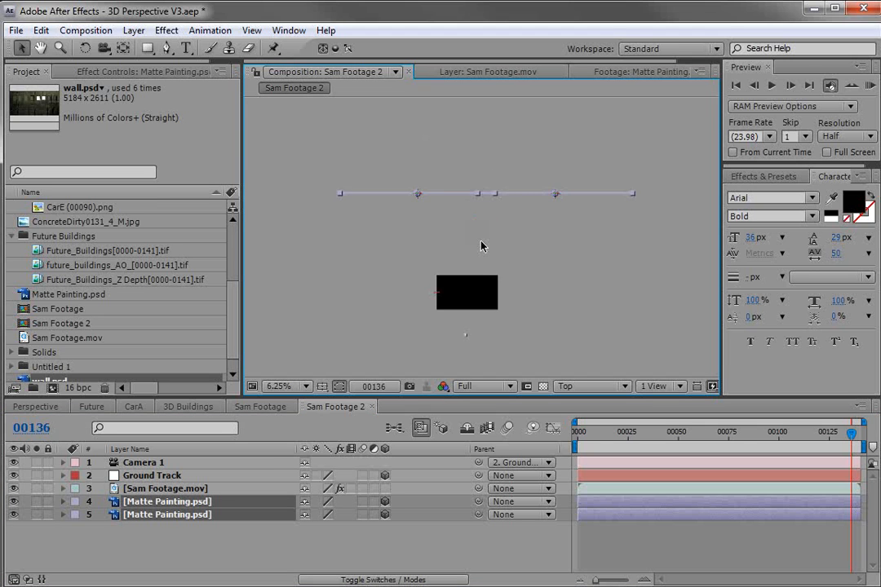
pyautogui.hotkey('shift', 'Up')
pyautogui.hotkey('shift', 'Up')
pyautogui.hotkey('shift', 'Up')
pyautogui.hotkey('shift', 'Up')
pyautogui.hotkey('shift', 'Up')
pyautogui.hotkey('shift', 'Up')
pyautogui.hotkey('shift', 'Up')
pyautogui.hotkey('shift', 'Up')
pyautogui.hotkey('shift', 'Up')
pyautogui.hotkey('shift', 'Up')
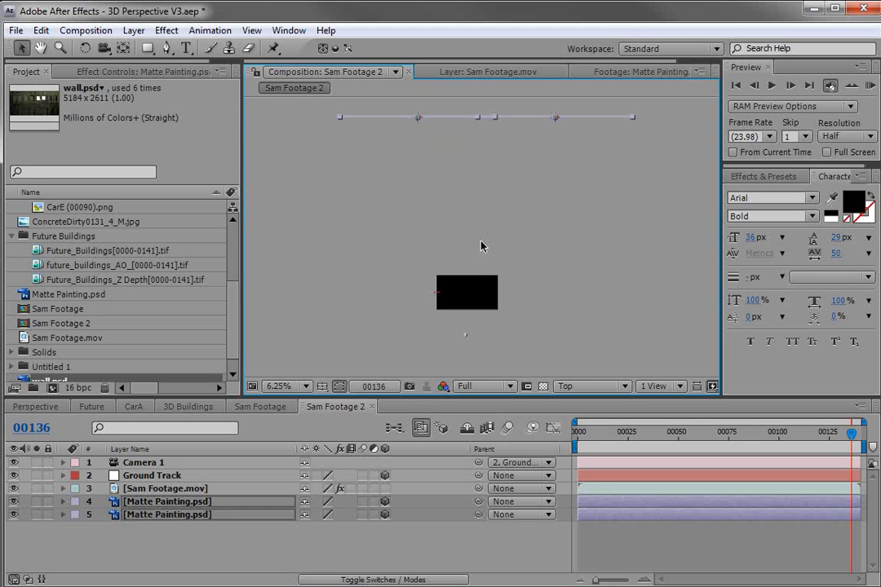
pyautogui.hotkey('shift', 'Up')
pyautogui.hotkey('shift', 'Up')
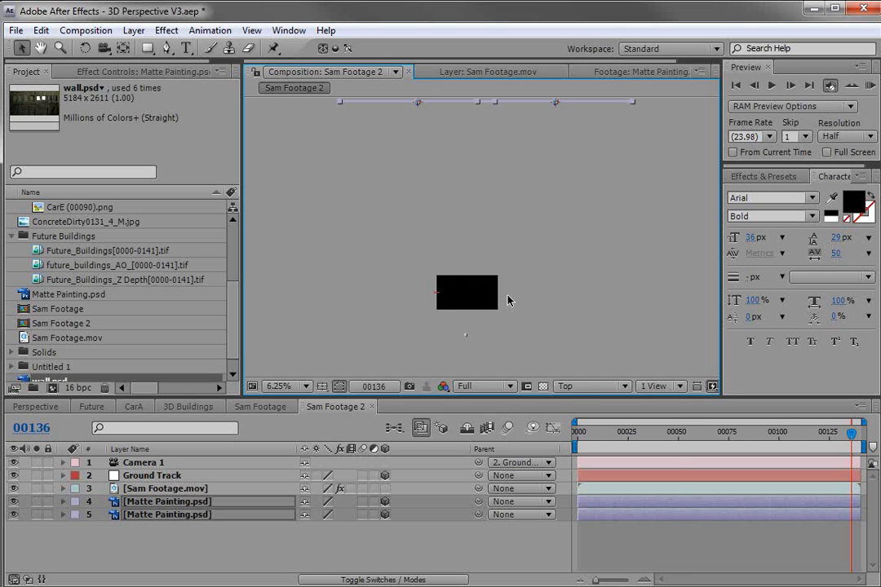
pyautogui.click(571, 386)
pyautogui.click(599, 414)
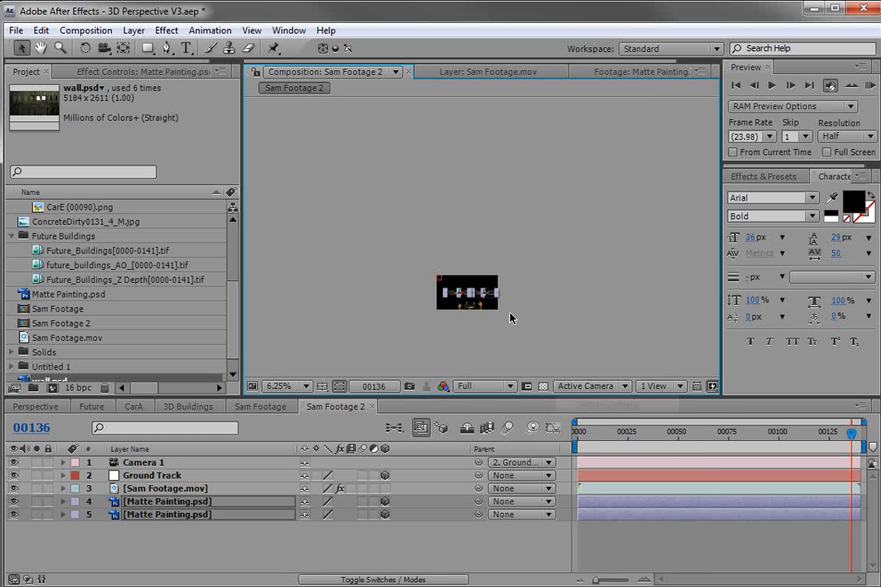
pyautogui.scroll(6, 468, 246)
pyautogui.moveTo(469, 246); pyautogui.dragTo(476, 235)
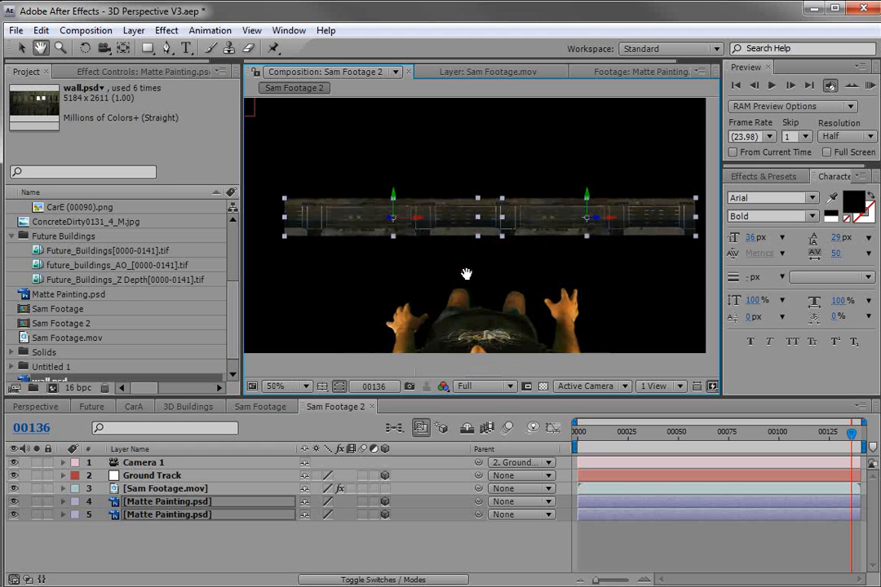
# Step: Delete the lower matte painting layer, centre the remaining one above the man's feet, and go to frame 111
pyautogui.click(189, 555)
pyautogui.click(191, 515)
pyautogui.press('Delete')
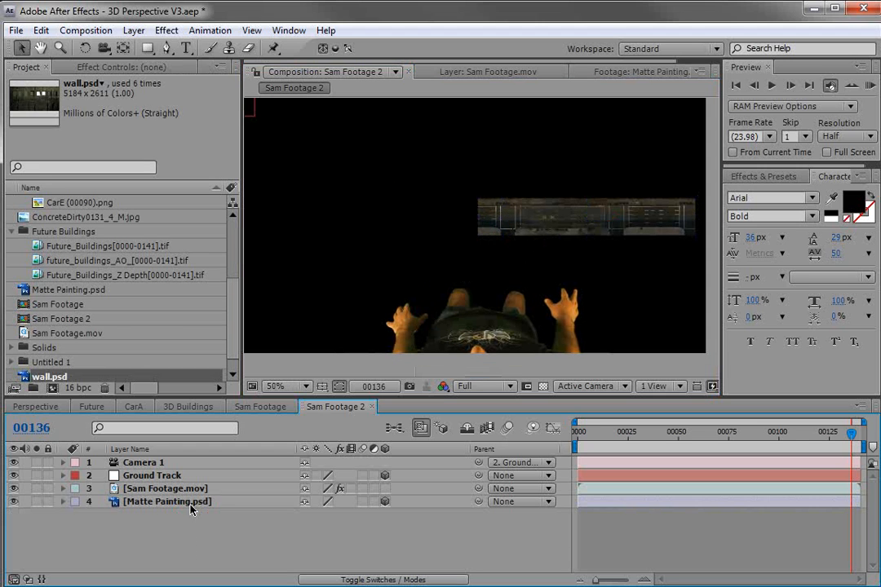
pyautogui.click(194, 503)
pyautogui.moveTo(464, 250); pyautogui.dragTo(438, 256)
pyautogui.moveTo(583, 225)
pyautogui.mouseDown()
pyautogui.moveTo(478, 232)
pyautogui.moveTo(541, 236)
pyautogui.moveTo(515, 248)
pyautogui.mouseUp()
pyautogui.moveTo(618, 256)
pyautogui.mouseDown()
pyautogui.moveTo(642, 273)
pyautogui.moveTo(604, 245)
pyautogui.mouseUp()
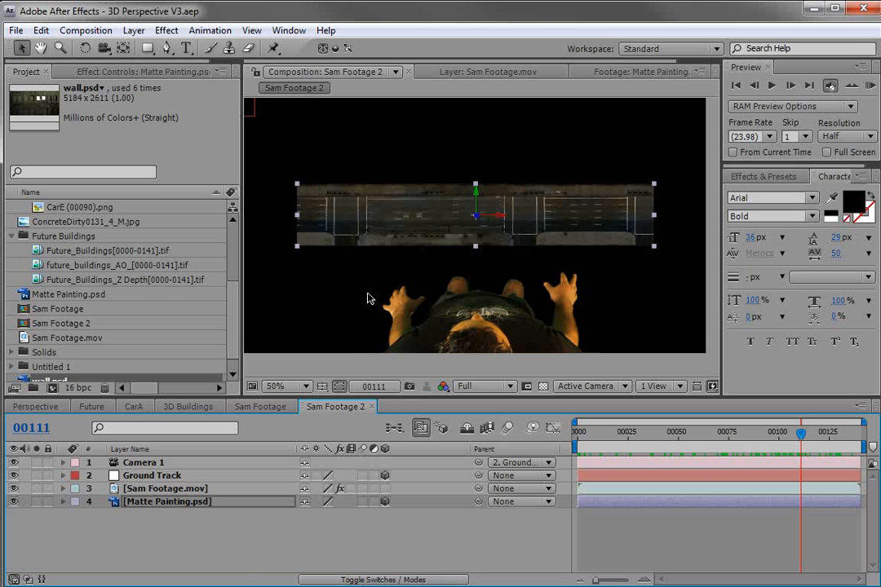
# Step: Switch to Photoshop and show only the original black-and-white street photo in Matte Painting.psd to examine it
pyautogui.hotkey('alt', 'Tab')
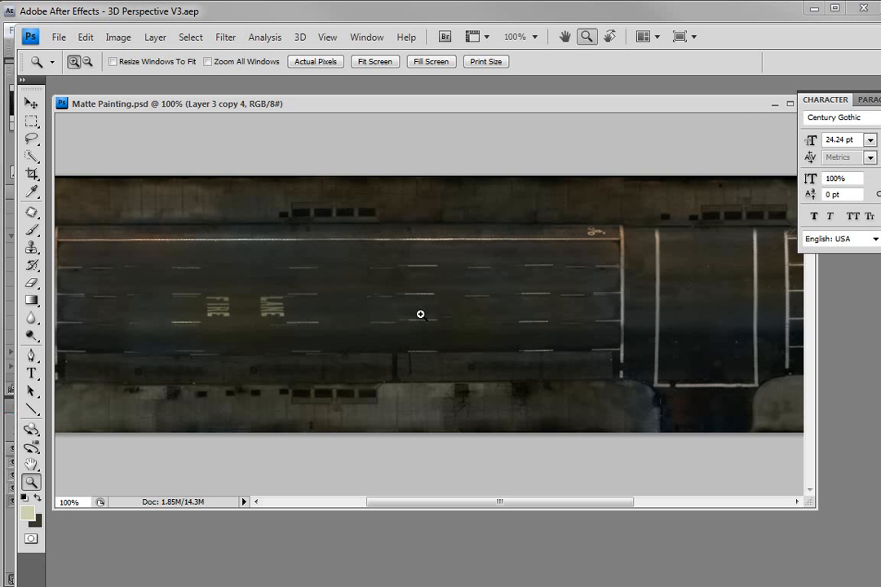
pyautogui.keyDown('alt'); pyautogui.click(359, 324); pyautogui.keyUp('alt')
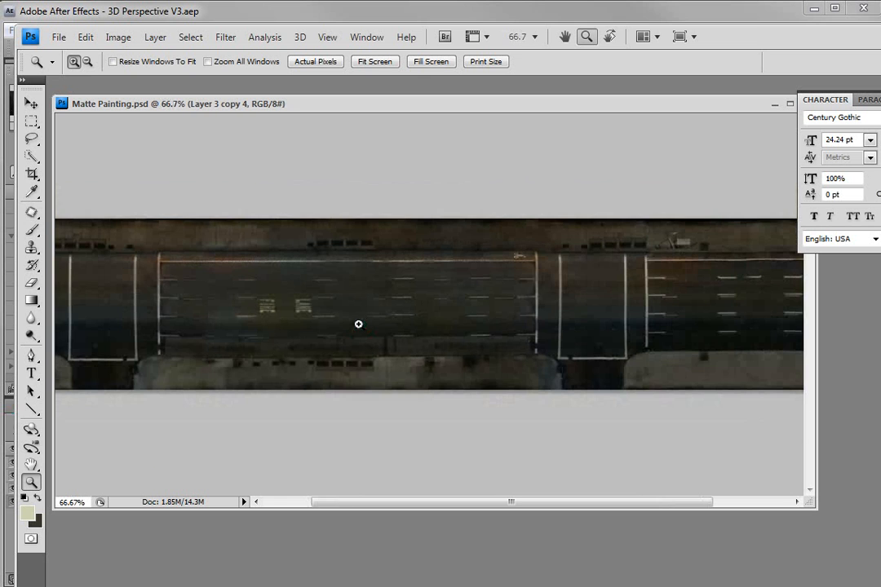
pyautogui.moveTo(522, 336); pyautogui.dragTo(450, 336)
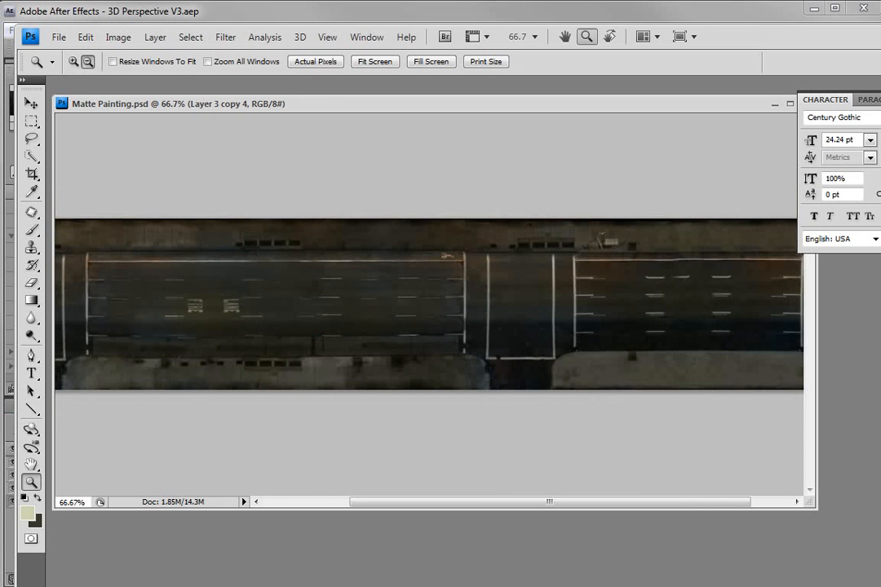
pyautogui.keyDown('alt'); pyautogui.click(877, 489); pyautogui.keyUp('alt')
pyautogui.moveTo(245, 326); pyautogui.dragTo(344, 330)
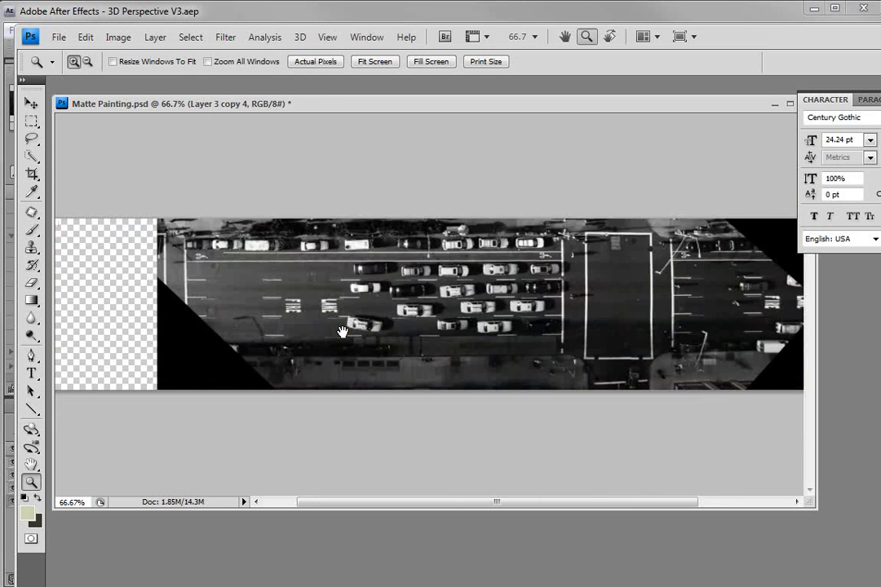
pyautogui.moveTo(558, 341); pyautogui.dragTo(484, 343)
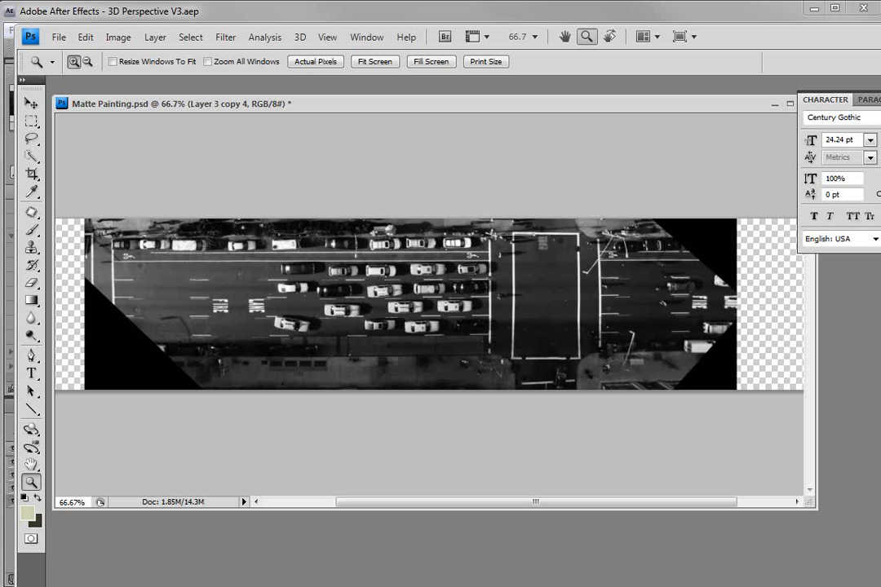
# Step: Use the Clone Stamp on Layer 1 to cover cars in the lower lane with clean asphalt sampled from the crosswalk
pyautogui.click(31, 248)
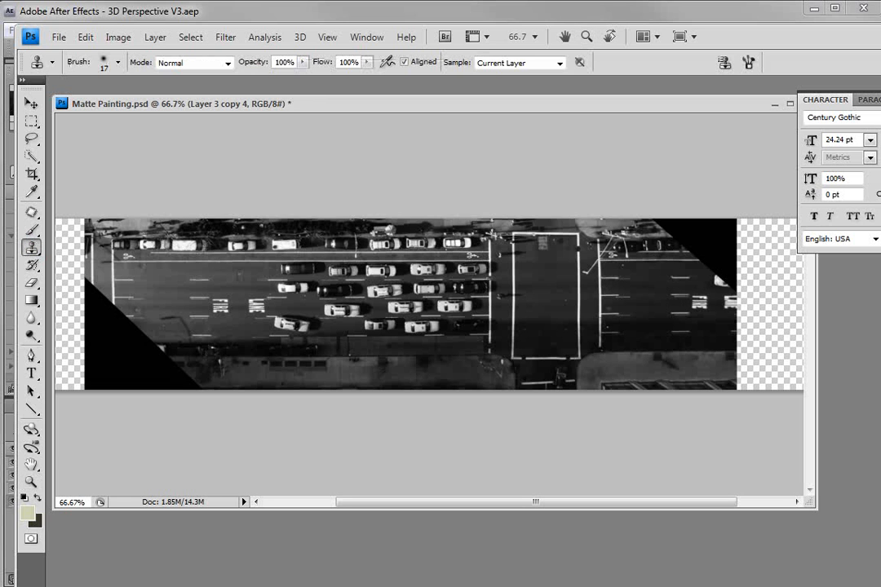
pyautogui.scroll(9, 651, 354)
pyautogui.hotkey('alt', 'space')
pyautogui.press('Escape')
pyautogui.moveTo(363, 349); pyautogui.dragTo(433, 343)
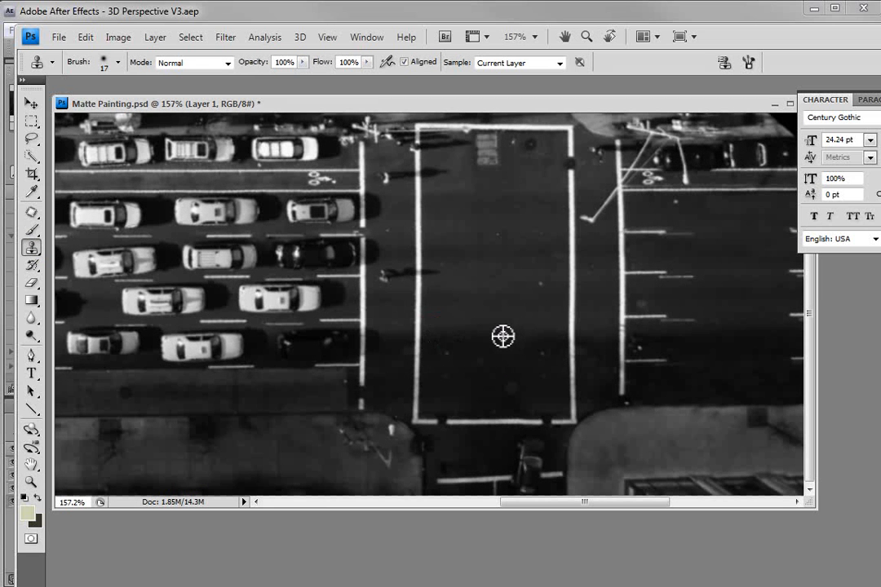
pyautogui.keyDown('alt'); pyautogui.click(502, 336); pyautogui.keyUp('alt')
pyautogui.moveTo(345, 339)
pyautogui.mouseDown()
pyautogui.moveTo(284, 347)
pyautogui.moveTo(338, 359)
pyautogui.moveTo(343, 346)
pyautogui.moveTo(203, 341)
pyautogui.moveTo(233, 344)
pyautogui.moveTo(262, 364)
pyautogui.moveTo(273, 341)
pyautogui.moveTo(191, 340)
pyautogui.moveTo(248, 359)
pyautogui.mouseUp()
pyautogui.keyDown('alt'); pyautogui.click(288, 340); pyautogui.keyUp('alt')
pyautogui.click(191, 341)
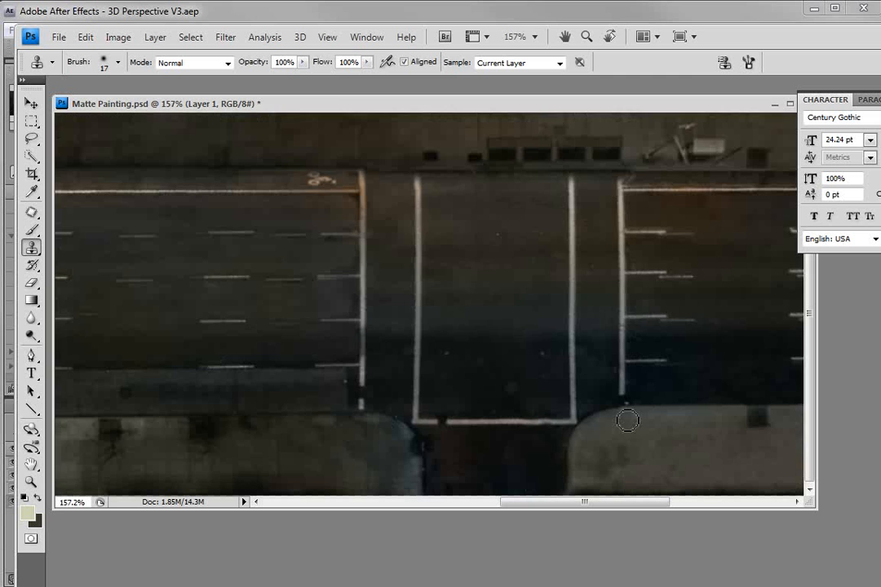
# Step: Examine the finished street painting in full and around the crosswalk, and return to After Effects
pyautogui.scroll(-6, 402, 367)
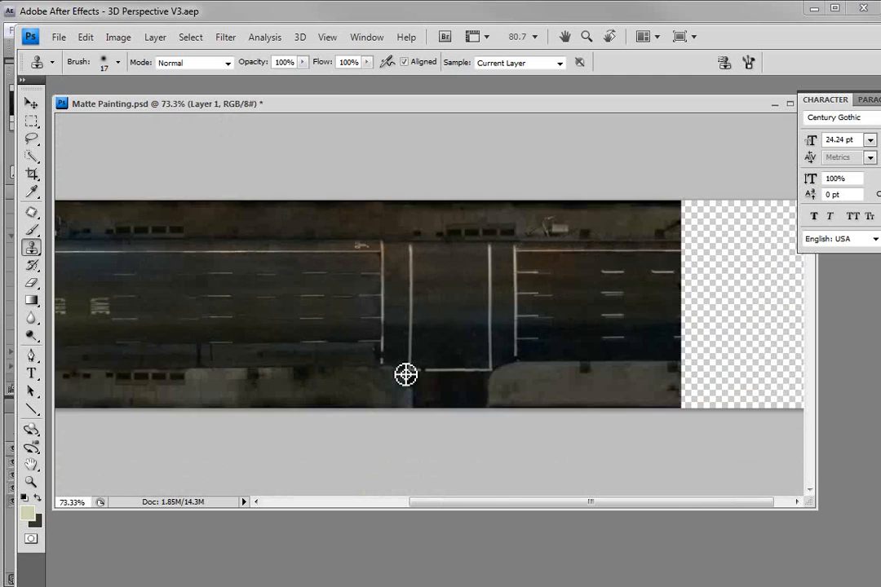
pyautogui.scroll(-1, 407, 381)
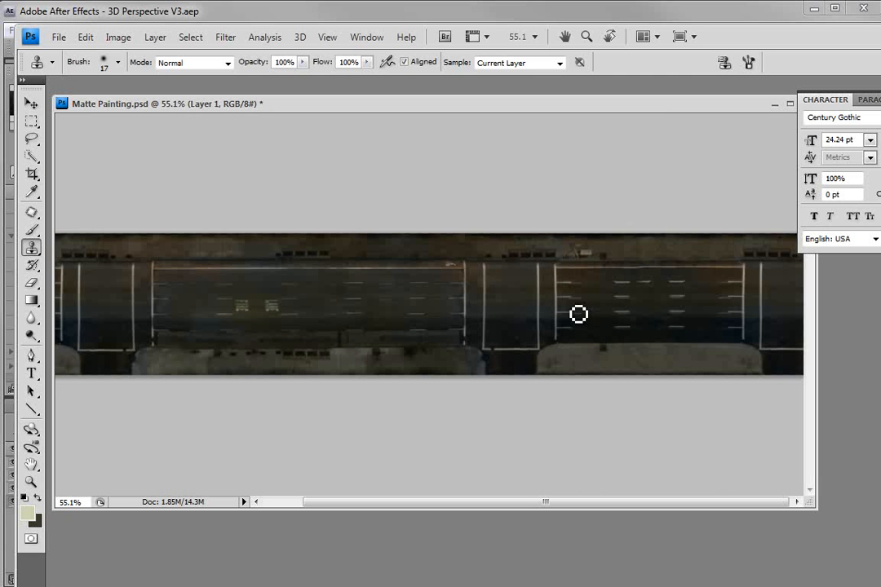
pyautogui.scroll(3, 352, 273)
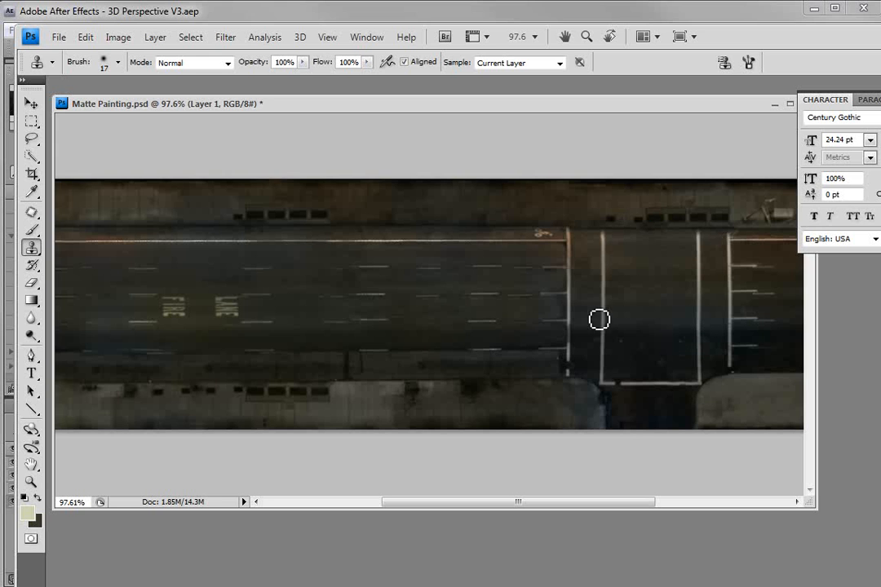
pyautogui.click(31, 104)
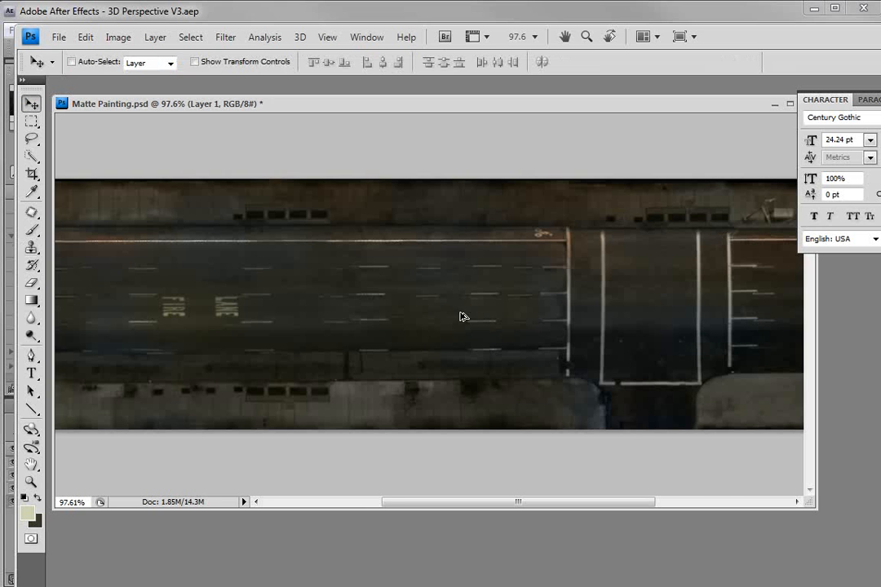
pyautogui.scroll(-4, 460, 325)
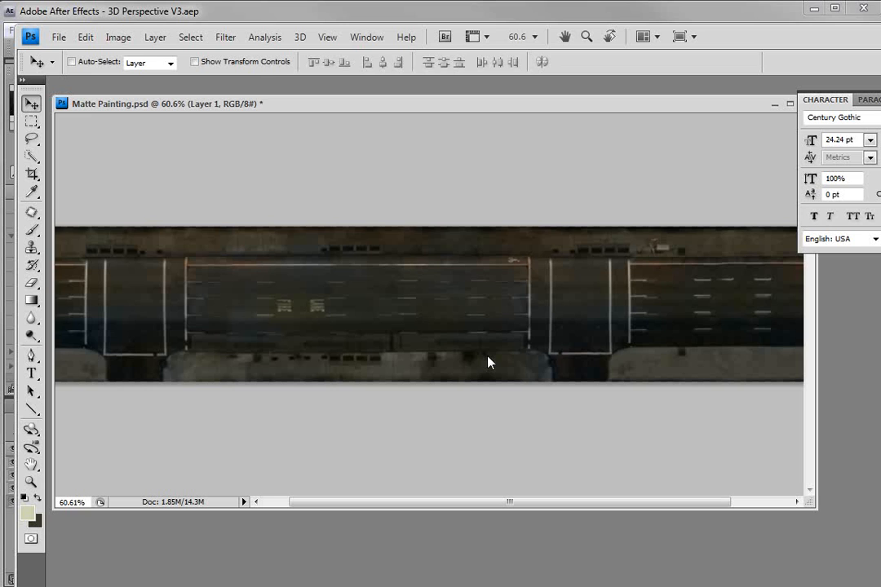
pyautogui.click(444, 10)
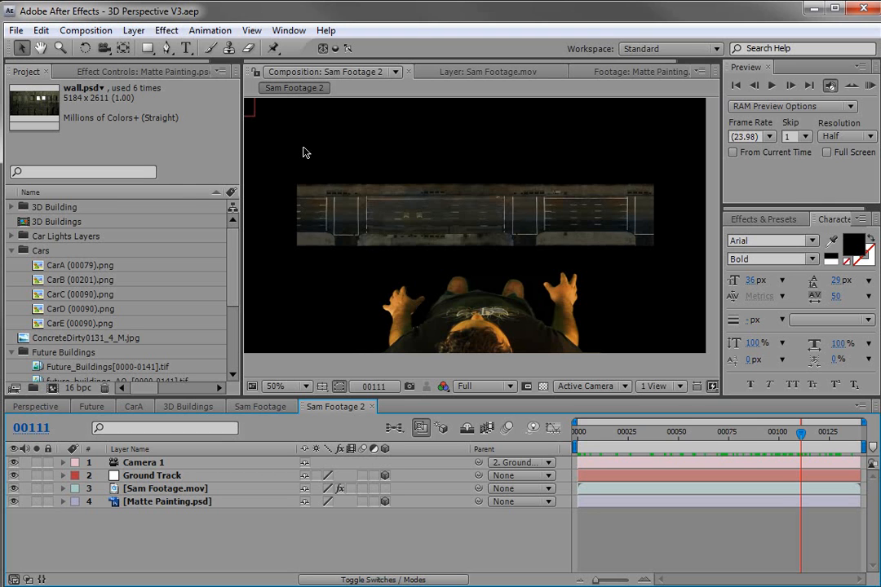
# Step: Read the AE Enhancers topic on the AE3D EXPORT script in the browser, covering its options and download link, and return to After Effects
pyautogui.click(171, 476)
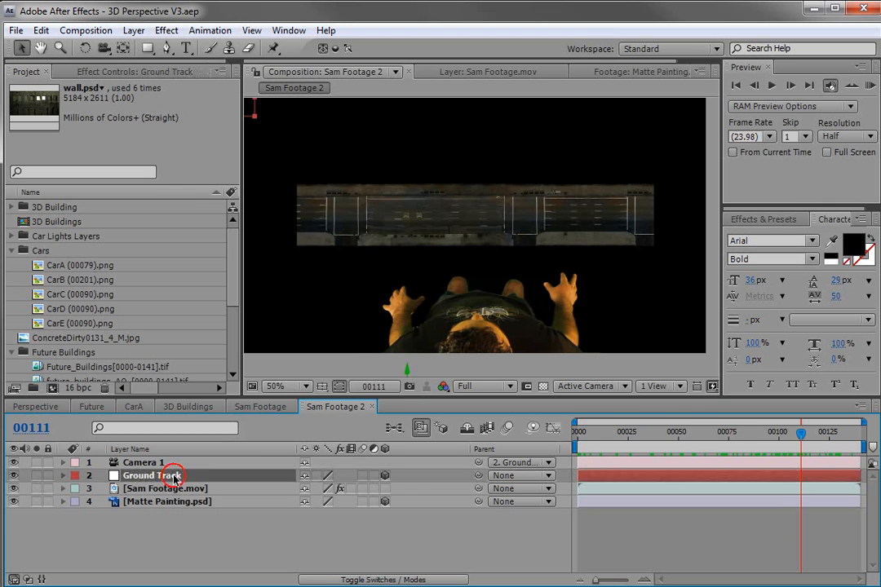
pyautogui.click(171, 501)
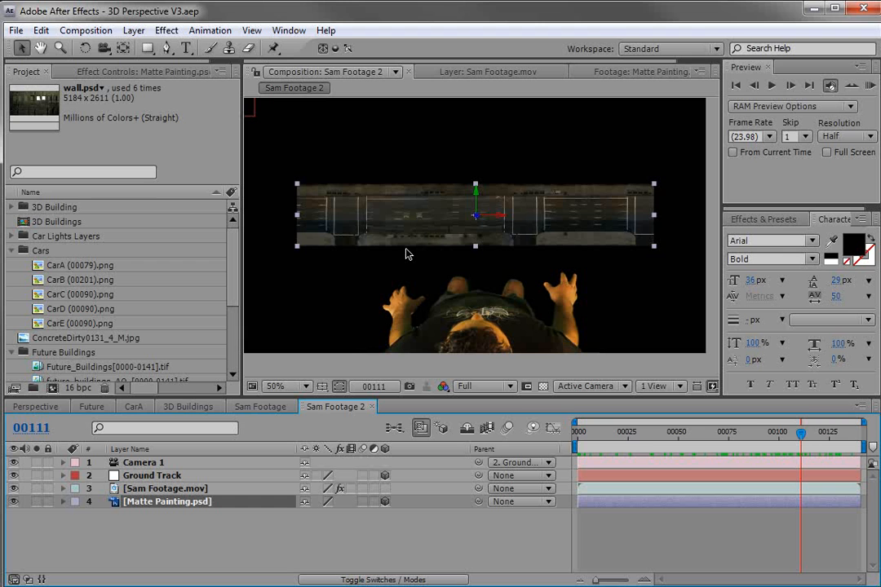
pyautogui.hotkey('alt', 'Tab')
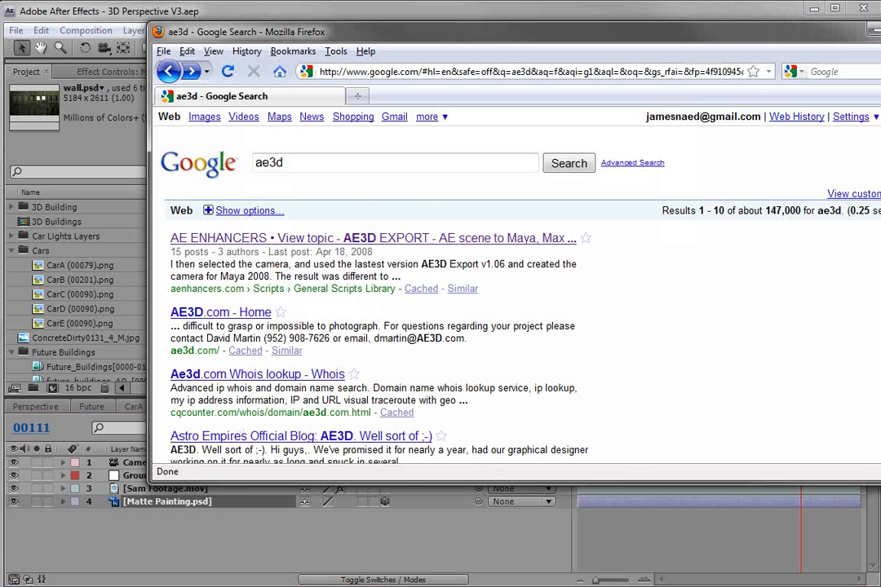
pyautogui.click(304, 162)
pyautogui.click(301, 162)
pyautogui.click(338, 242)
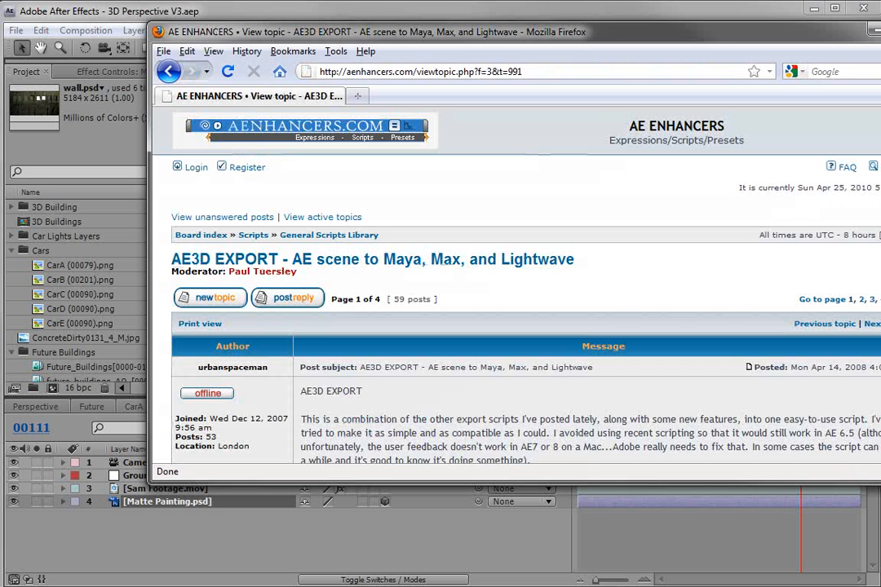
pyautogui.scroll(-10, 477, 432)
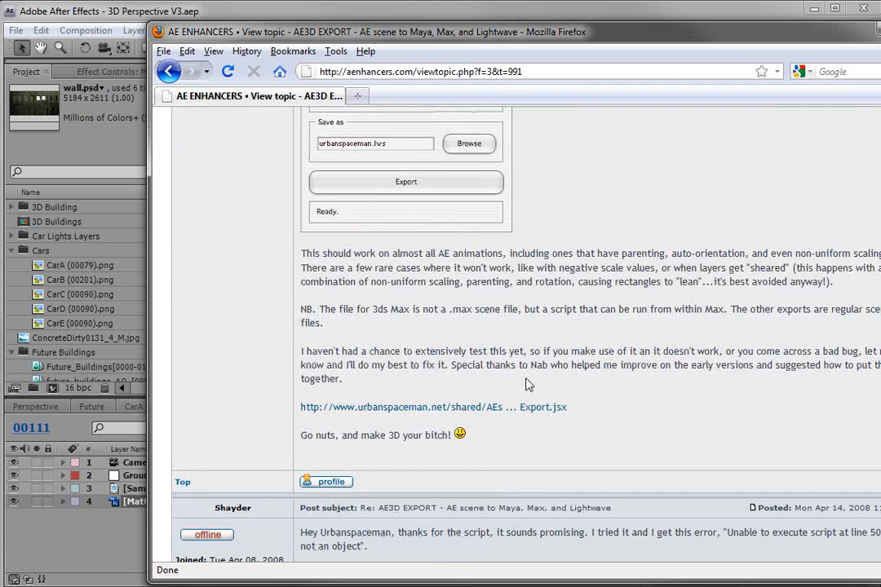
pyautogui.scroll(5, 408, 310)
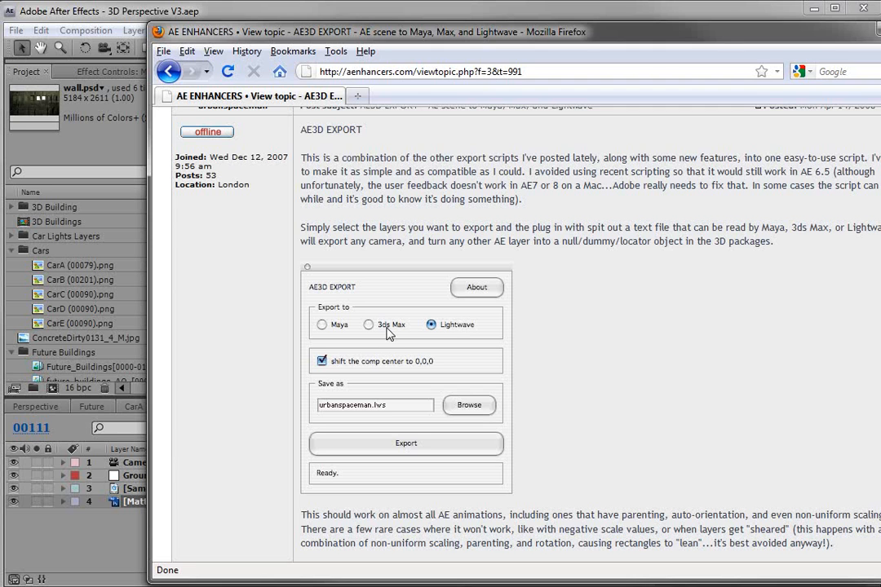
pyautogui.moveTo(419, 172); pyautogui.dragTo(450, 188)
pyautogui.click(568, 227)
pyautogui.scroll(4, 542, 247)
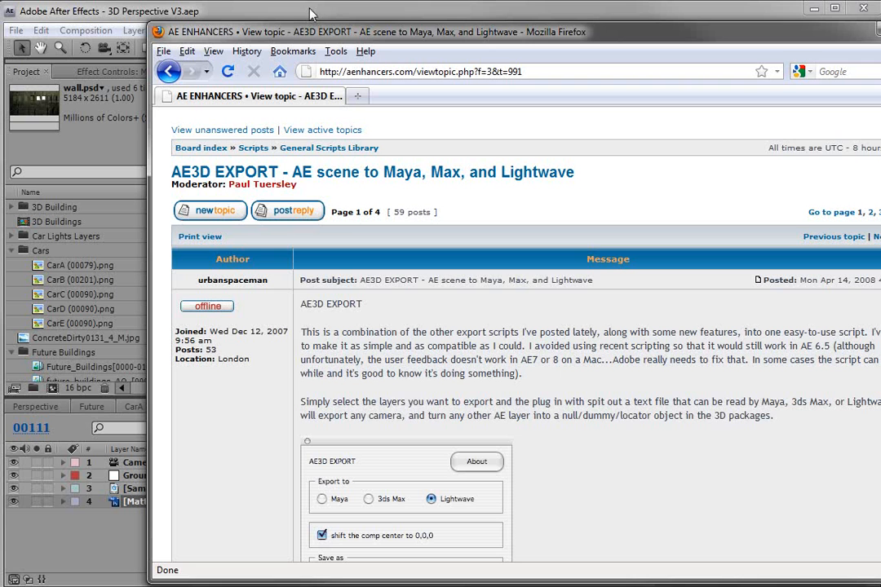
pyautogui.click(54, 10)
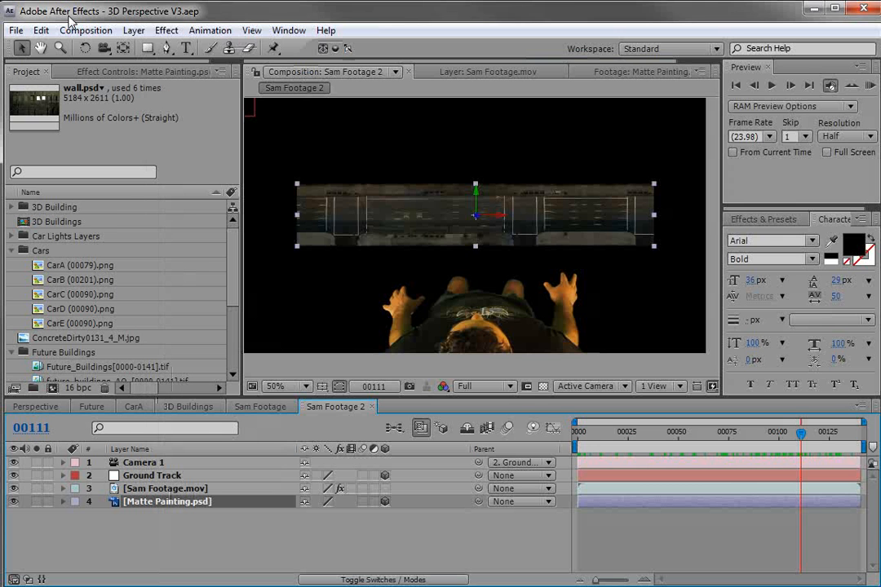
# Step: Run the AE3D_Export script file from the SCRIPTS folder
pyautogui.click(17, 34)
pyautogui.moveTo(81, 501)
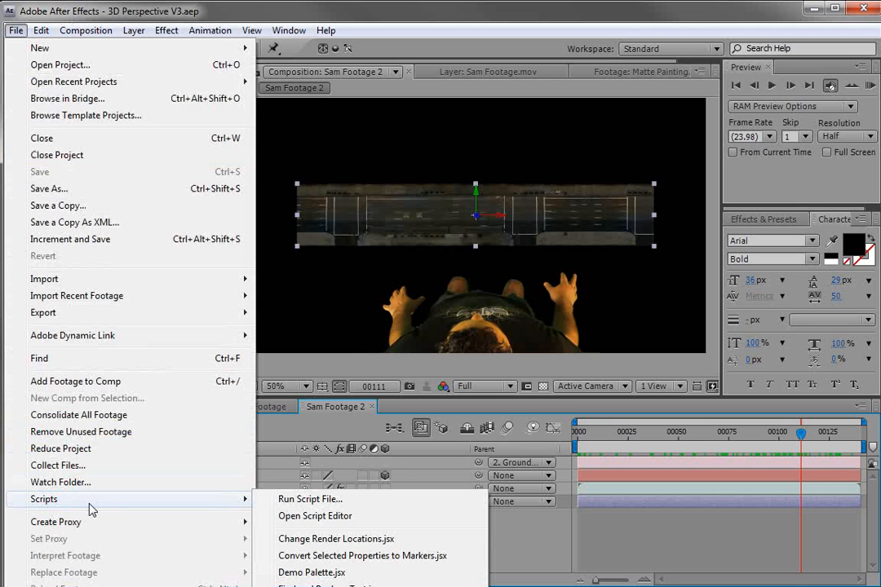
pyautogui.click(314, 501)
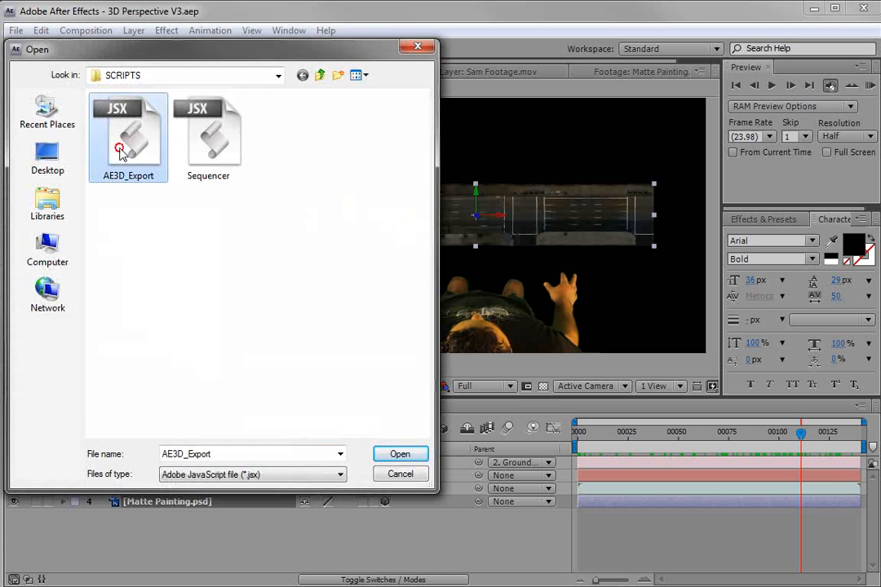
pyautogui.click(401, 454)
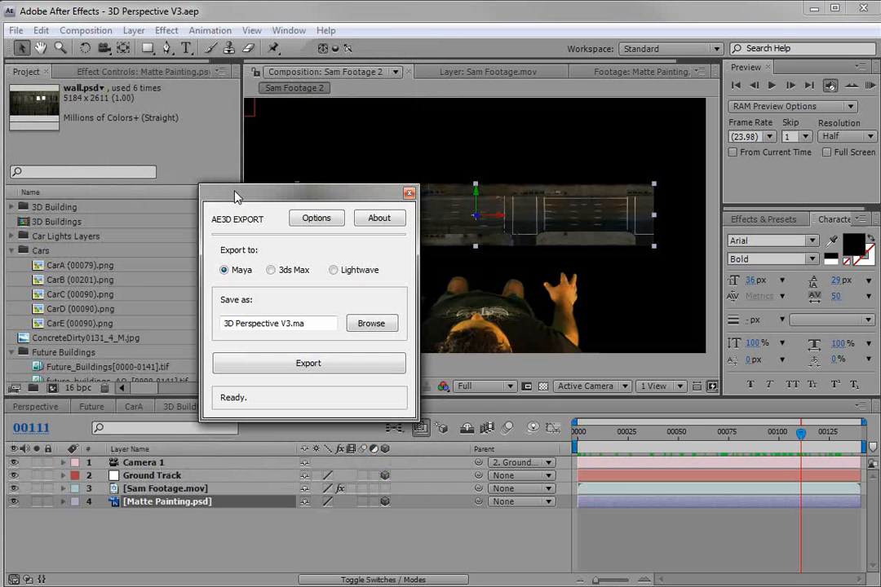
# Step: Set the AE3D export target to 3ds Max with a world scale of 1 : 10
pyautogui.click(270, 271)
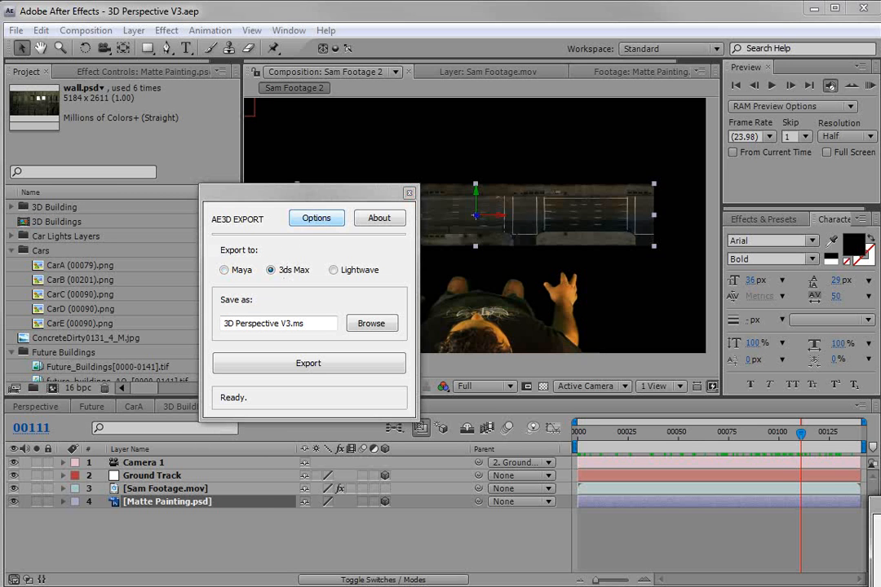
pyautogui.click(315, 218)
pyautogui.moveTo(366, 362); pyautogui.dragTo(423, 363)
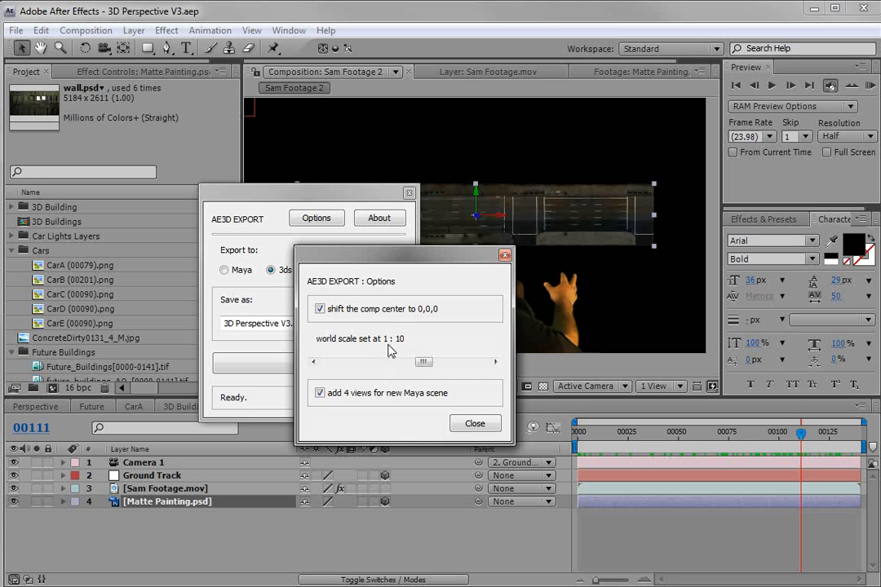
pyautogui.click(476, 425)
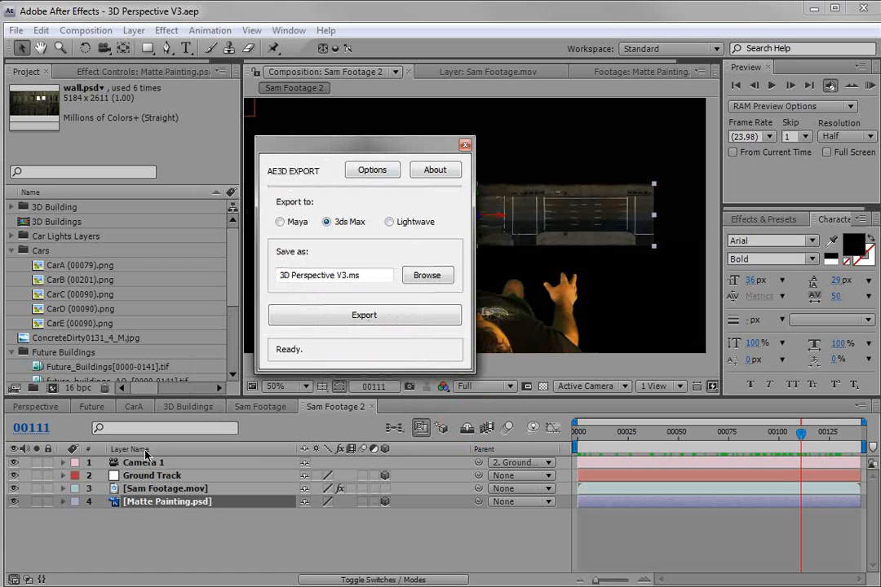
# Step: Export the Camera 1, Ground Track and Matte Painting.psd layers to the script file 3D Perspective V3.ms
pyautogui.click(136, 463)
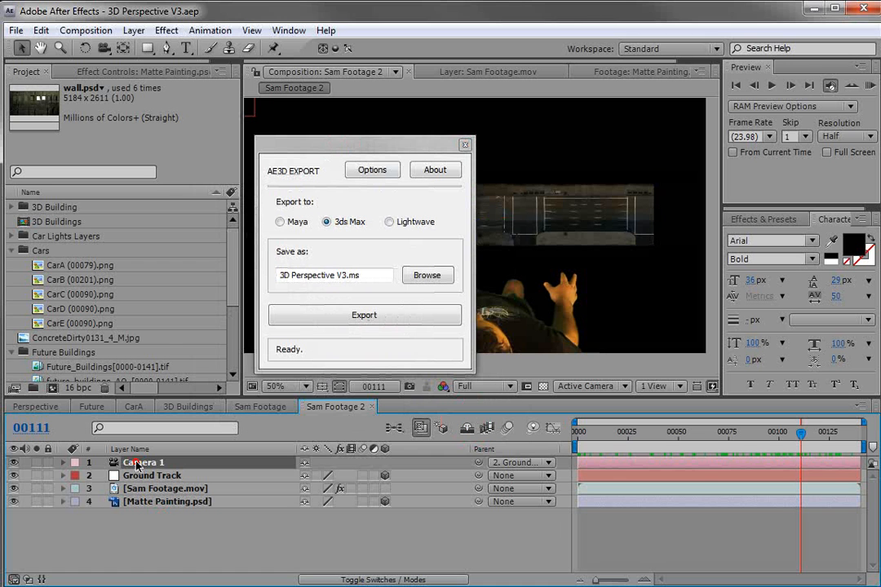
pyautogui.keyDown('shift'); pyautogui.click(130, 476); pyautogui.keyUp('shift')
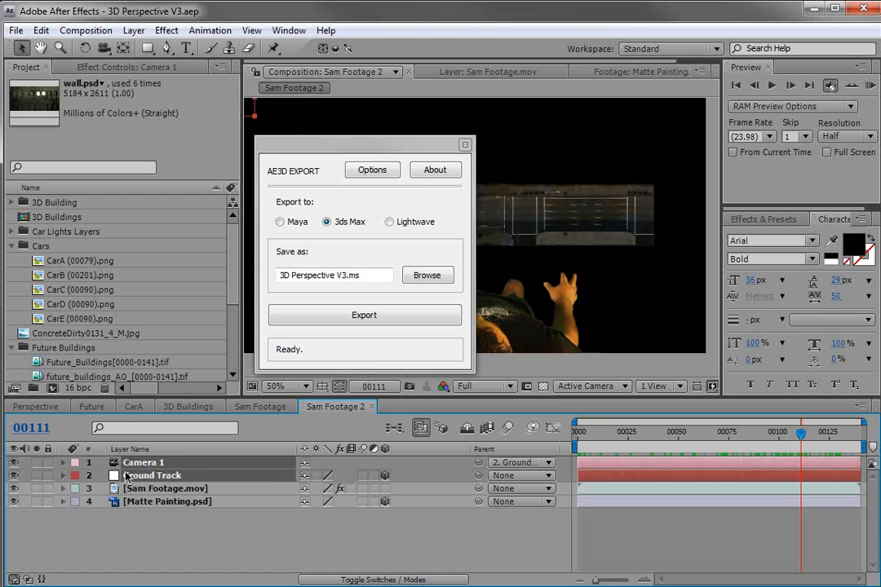
pyautogui.keyDown('shift'); pyautogui.click(184, 506); pyautogui.keyUp('shift')
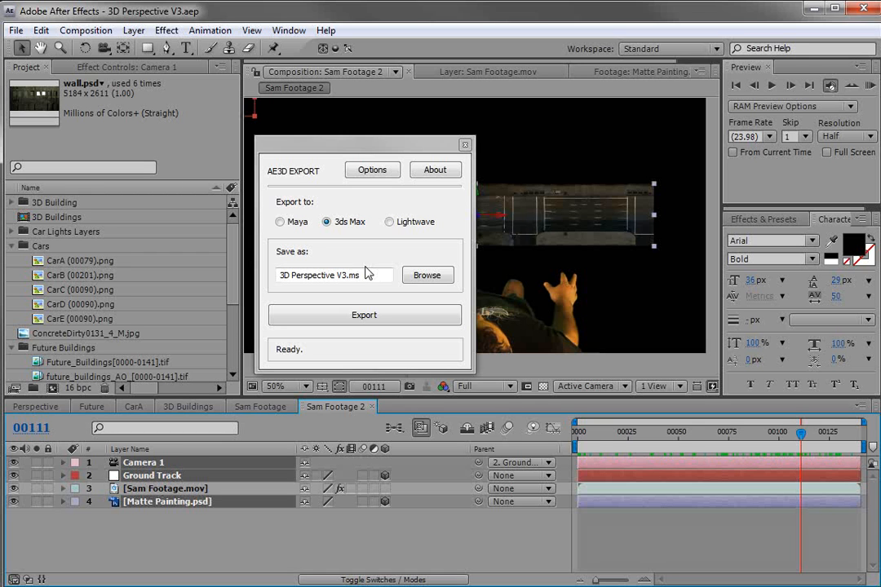
pyautogui.click(361, 315)
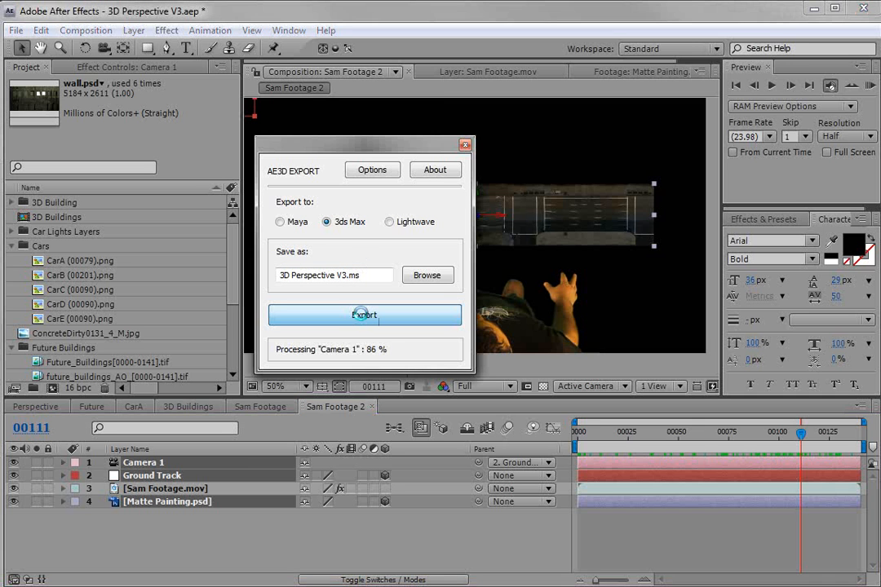
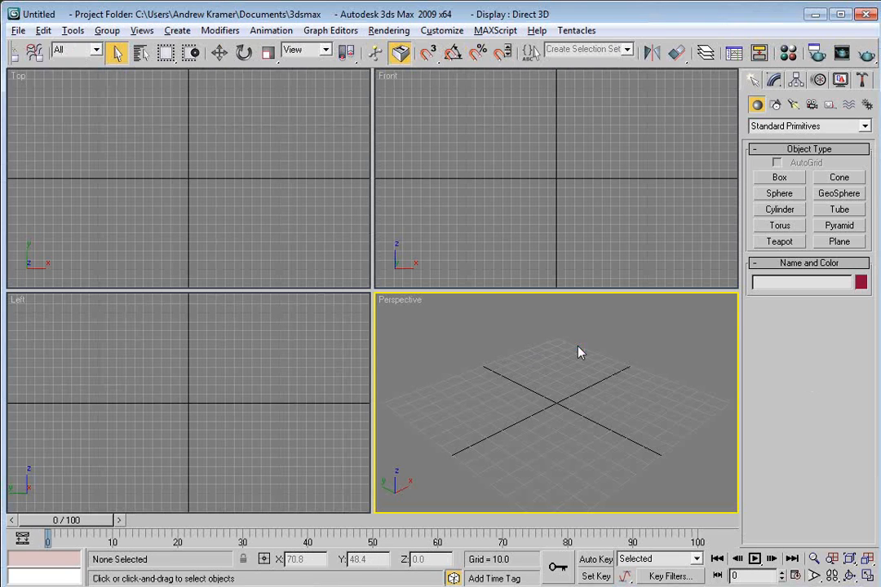
# Step: Load the 3D Perspective V3 script from the Building folder into the empty 3ds Max scene
pyautogui.hotkey('alt', 'Tab')
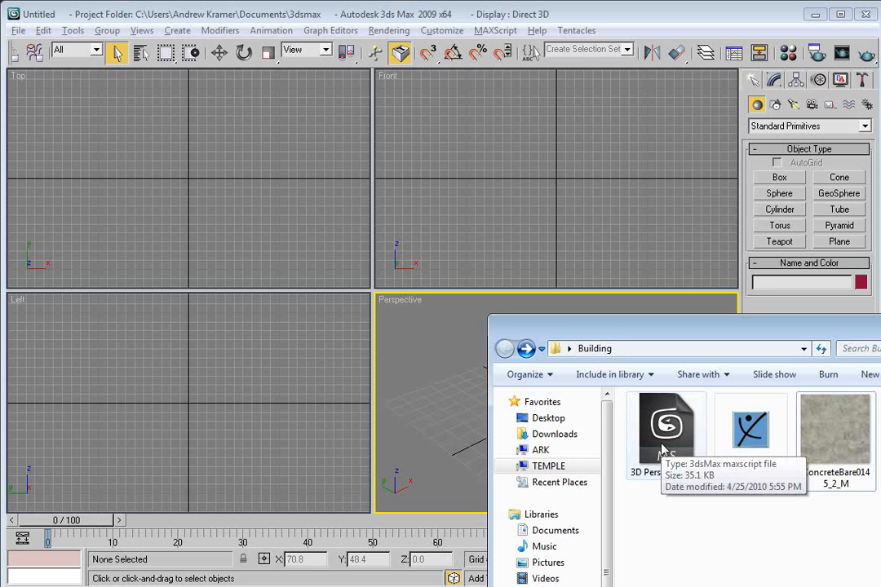
pyautogui.moveTo(662, 449); pyautogui.dragTo(473, 418)
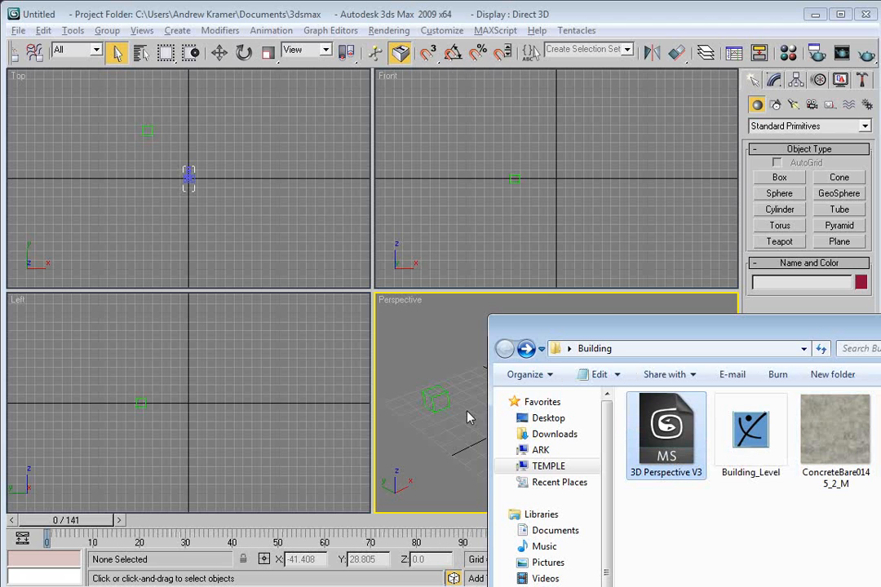
pyautogui.click(467, 423)
# Step: Examine the imported camera, GroundTrack helper and matte painting null in the Front view
pyautogui.moveTo(521, 177); pyautogui.dragTo(522, 209)
pyautogui.scroll(-3, 522, 209)
pyautogui.scroll(-2, 552, 183)
pyautogui.click(556, 98)
pyautogui.moveTo(578, 231); pyautogui.dragTo(563, 175)
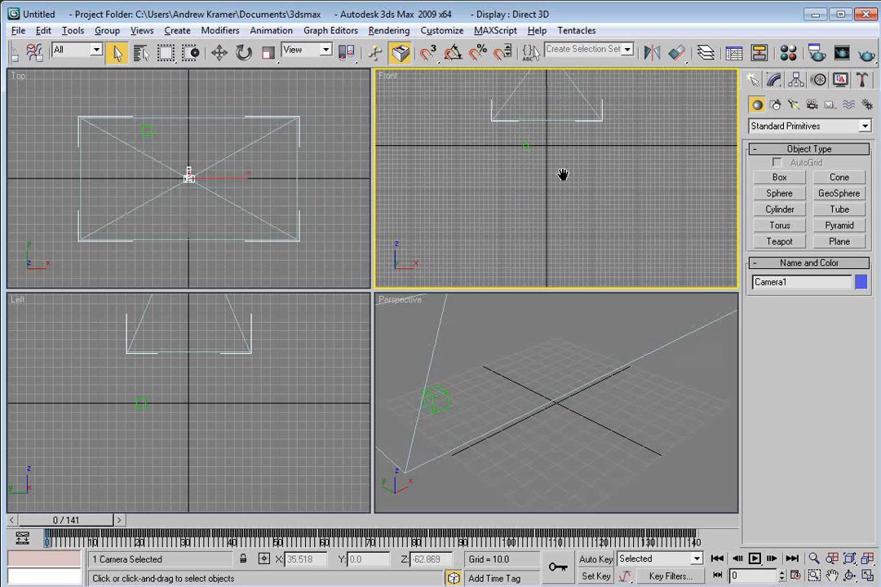
pyautogui.click(527, 147)
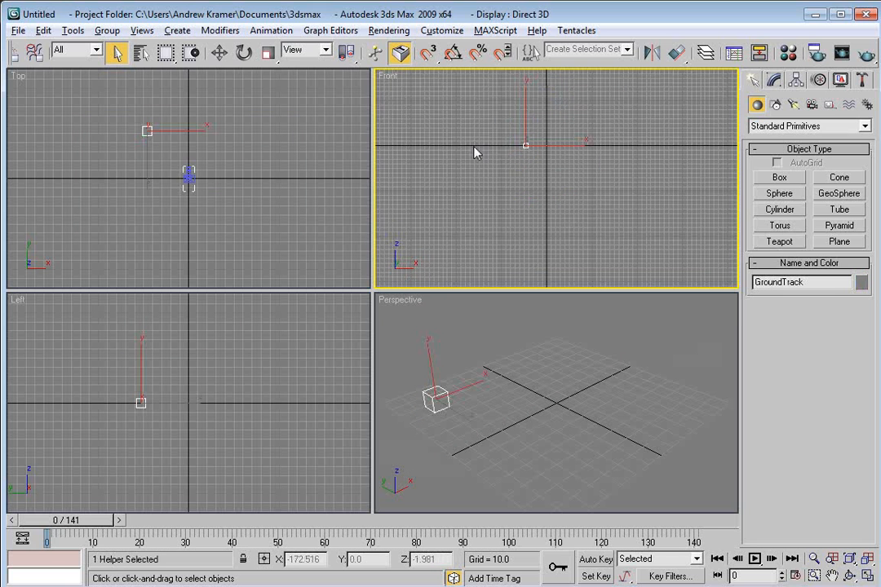
pyautogui.scroll(-4, 548, 220)
pyautogui.scroll(-2, 530, 210)
pyautogui.moveTo(547, 227); pyautogui.dragTo(518, 192)
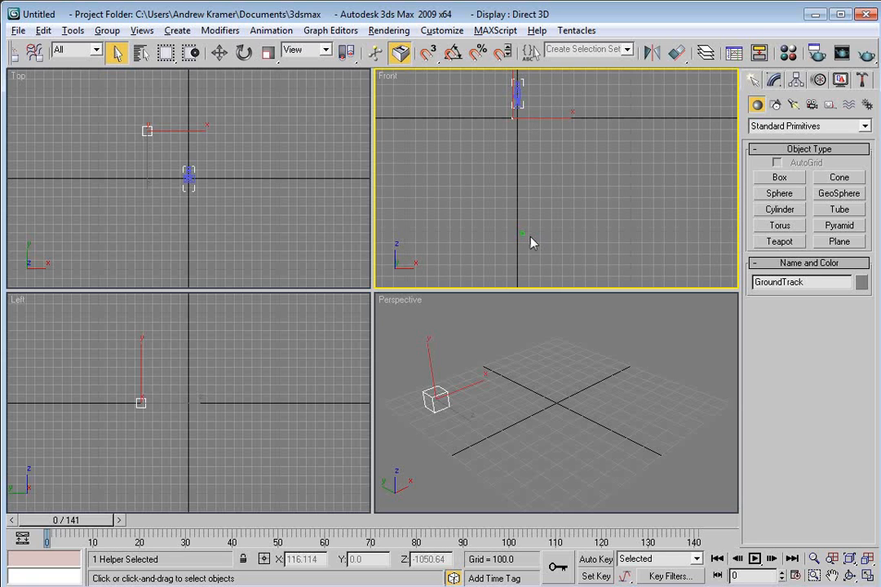
pyautogui.click(515, 334)
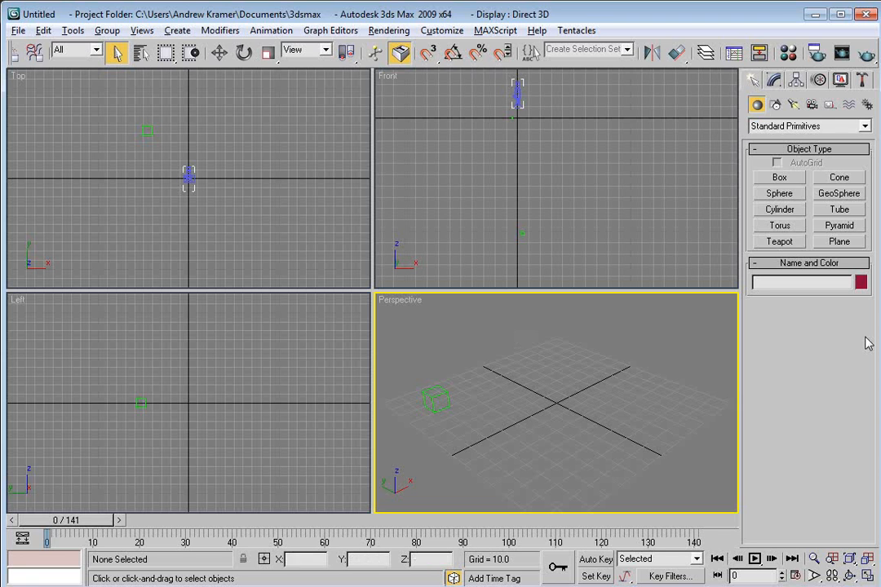
# Step: Bring the Building_Level model from the Building folder into the 3ds Max scene
pyautogui.click(775, 586)
pyautogui.click(744, 540)
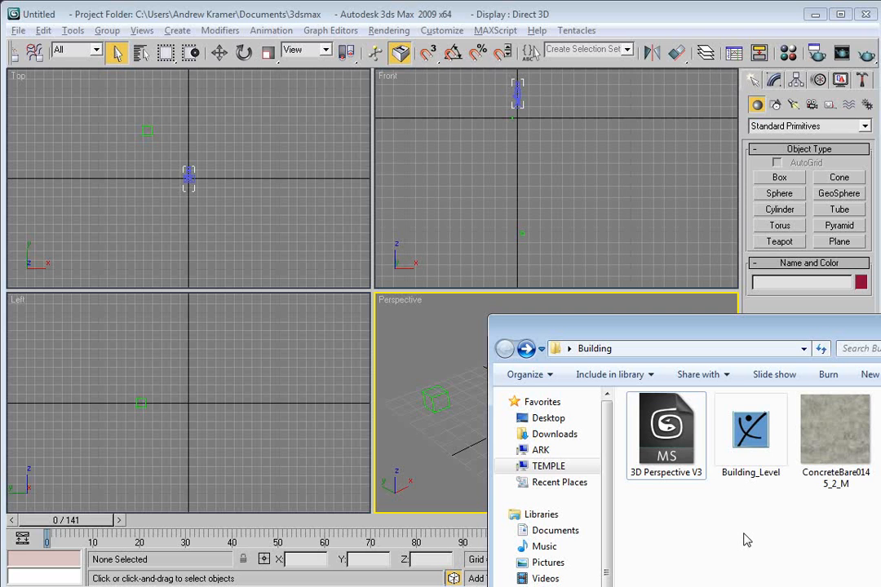
pyautogui.click(750, 451)
pyautogui.moveTo(749, 434); pyautogui.dragTo(467, 385)
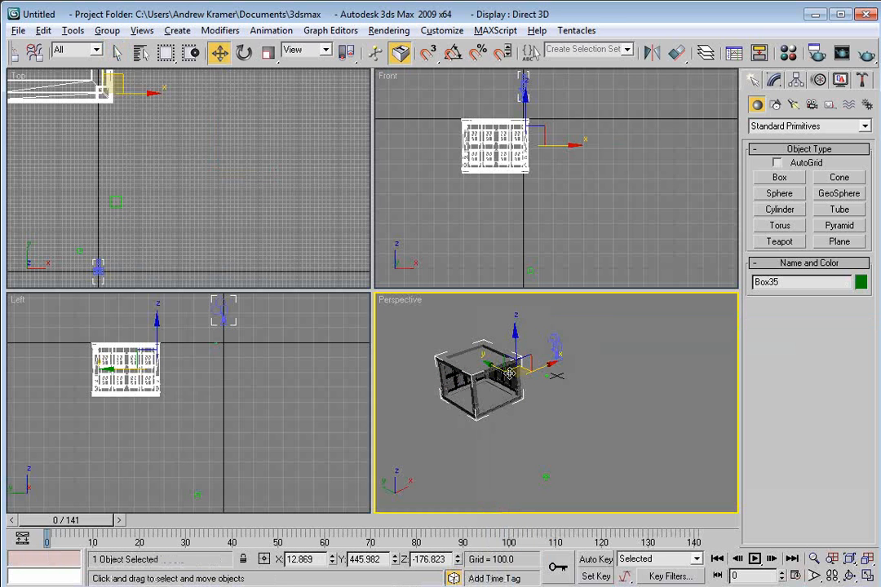
# Step: Examine the building model from several angles in the Perspective view, with edged faces switched on temporarily
pyautogui.moveTo(464, 419); pyautogui.dragTo(587, 421)
pyautogui.scroll(6, 617, 402)
pyautogui.scroll(-6, 523, 403)
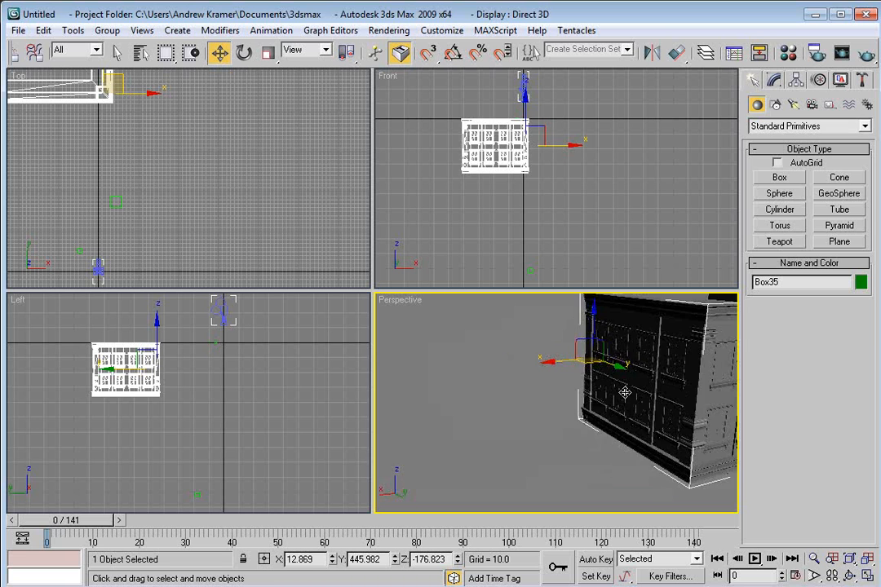
pyautogui.moveTo(624, 393); pyautogui.dragTo(539, 405)
pyautogui.rightClick(400, 301)
pyautogui.click(451, 387)
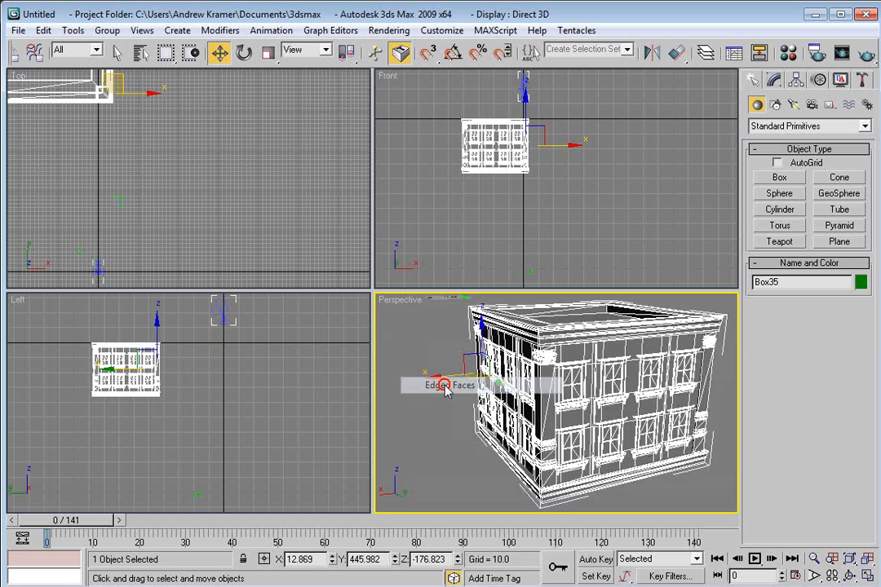
pyautogui.click(447, 392)
pyautogui.click(600, 414)
pyautogui.moveTo(637, 432); pyautogui.dragTo(554, 434)
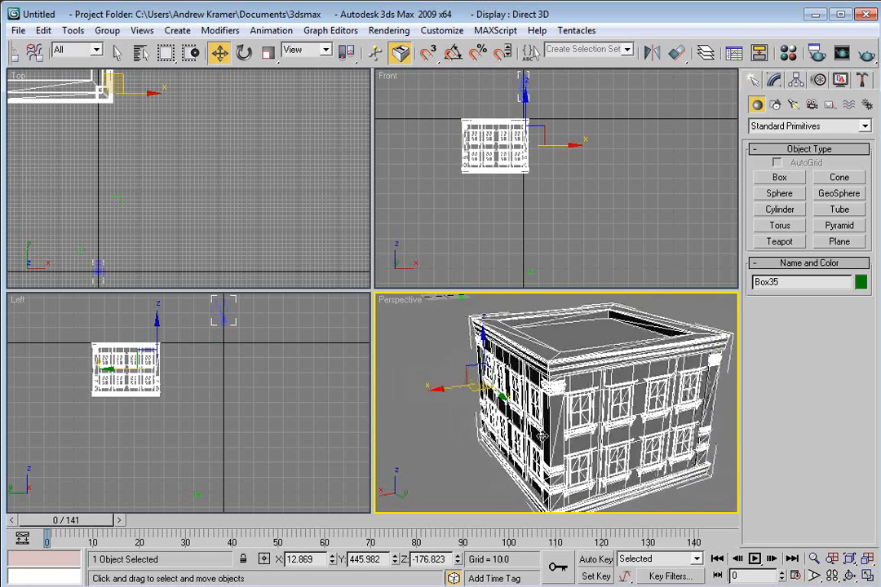
pyautogui.rightClick(396, 308)
pyautogui.click(432, 387)
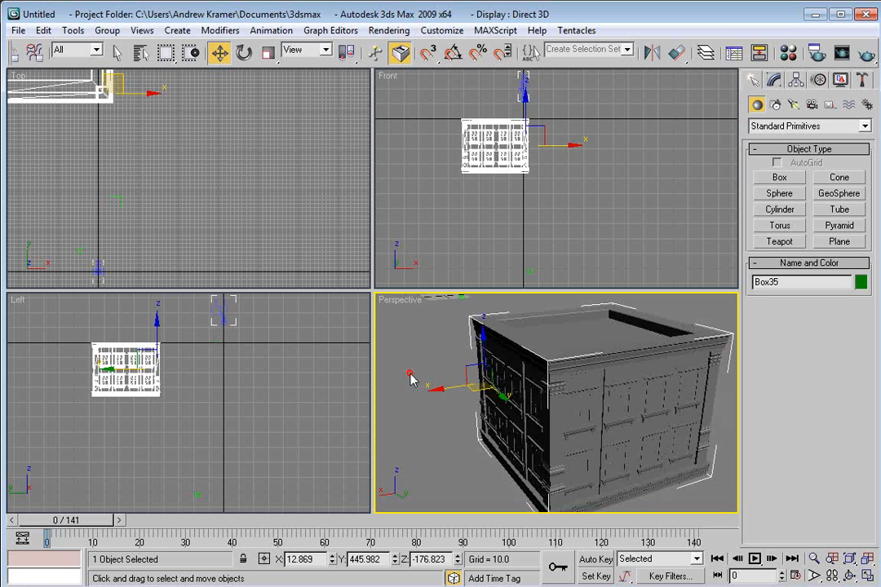
pyautogui.click(413, 379)
# Step: Center the pivot of the building object, Box35, on its geometry, affecting the pivot only
pyautogui.scroll(-5, 194, 207)
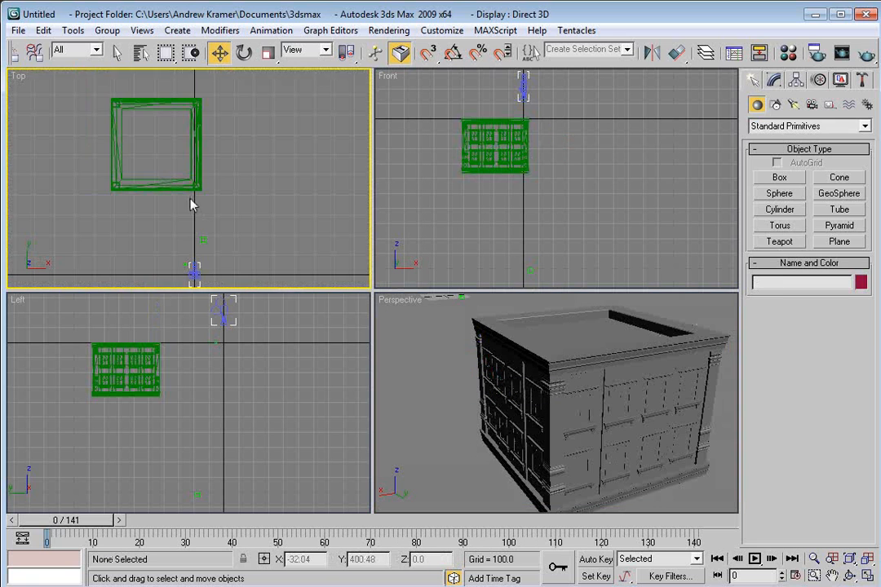
pyautogui.click(179, 187)
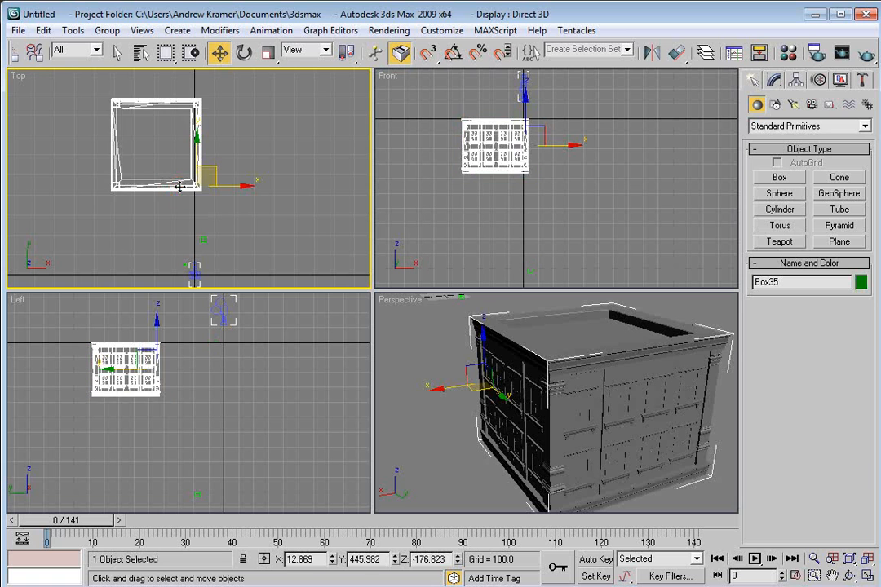
pyautogui.click(799, 80)
pyautogui.click(809, 176)
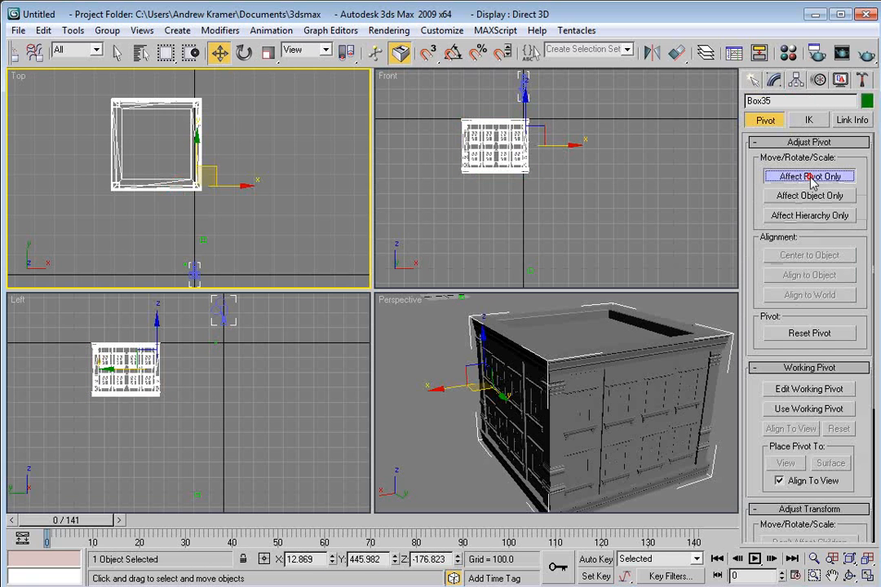
pyautogui.click(798, 257)
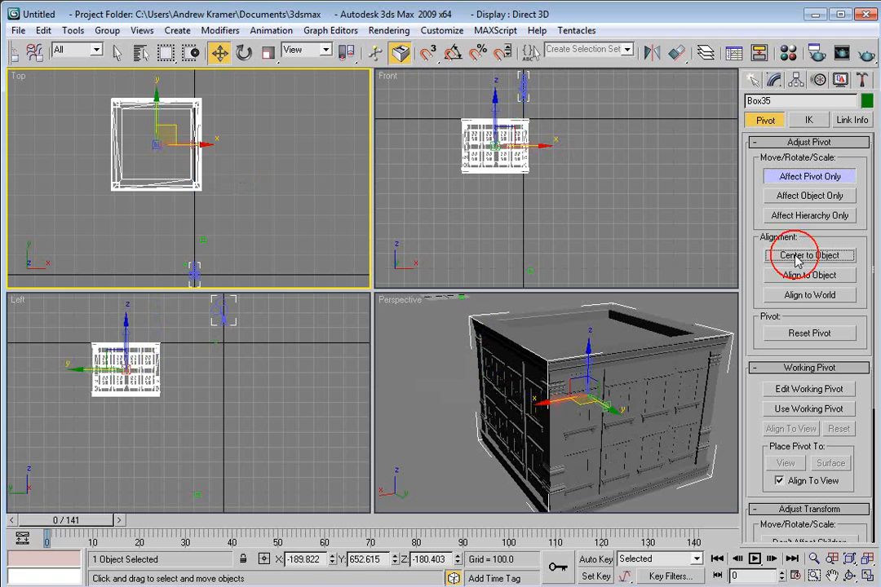
# Step: Leave pivot-only editing and move the building in the Top view to about X 13.6, Y -220.3
pyautogui.press('e')
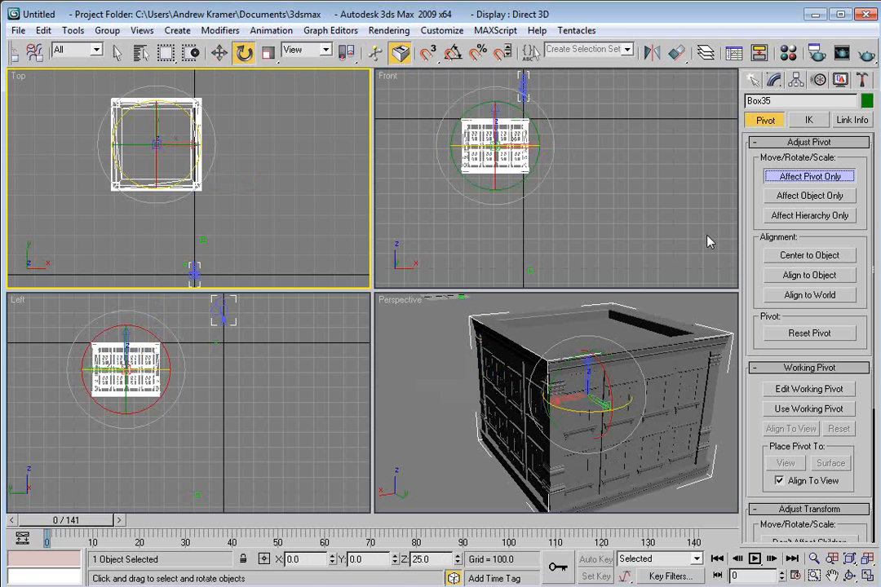
pyautogui.click(807, 176)
pyautogui.rightClick(191, 137)
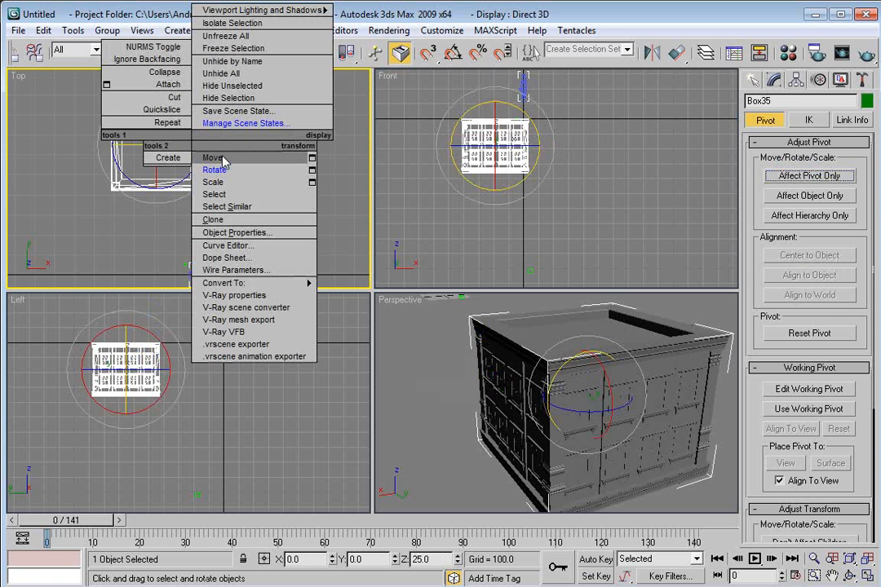
pyautogui.click(224, 162)
pyautogui.moveTo(155, 113); pyautogui.dragTo(208, 216)
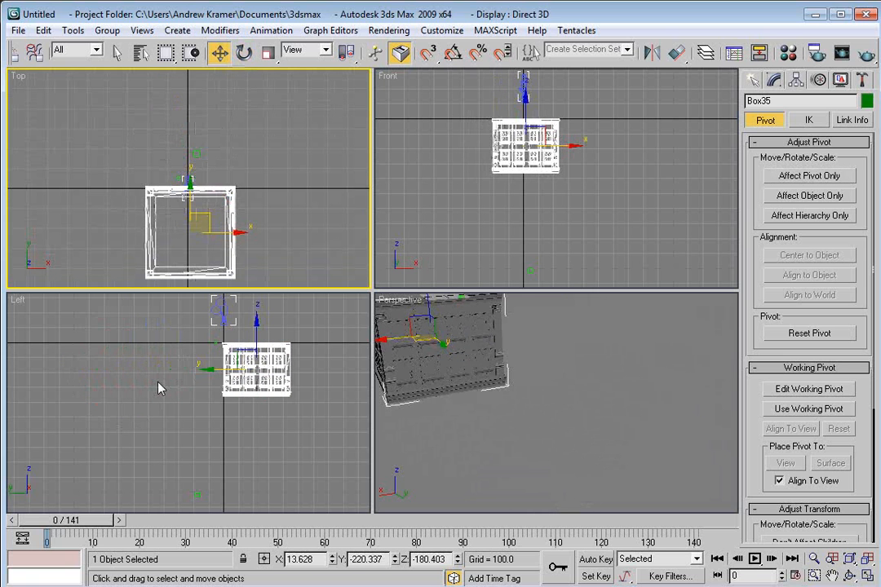
# Step: Show the Camera1 view in place of the Perspective view and go to frame 130
pyautogui.rightClick(390, 300)
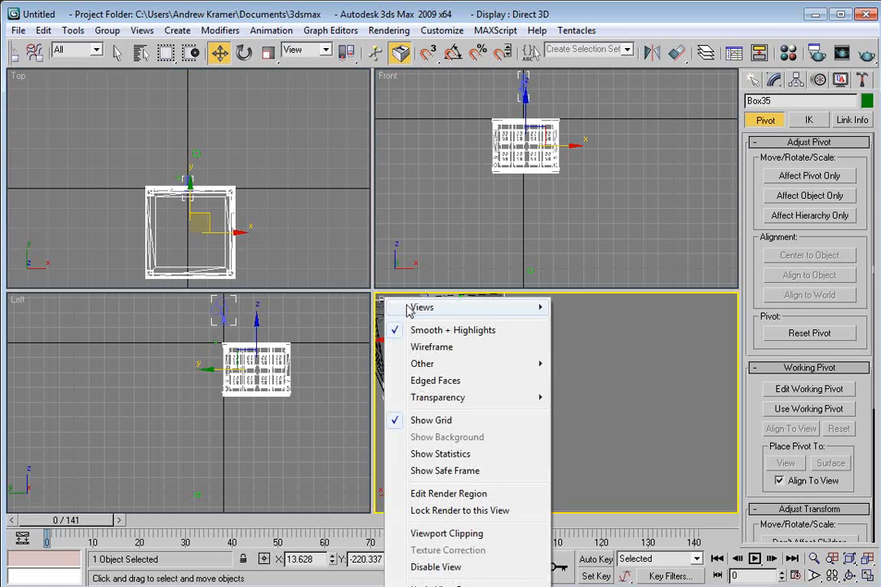
pyautogui.moveTo(433, 308)
pyautogui.click(609, 314)
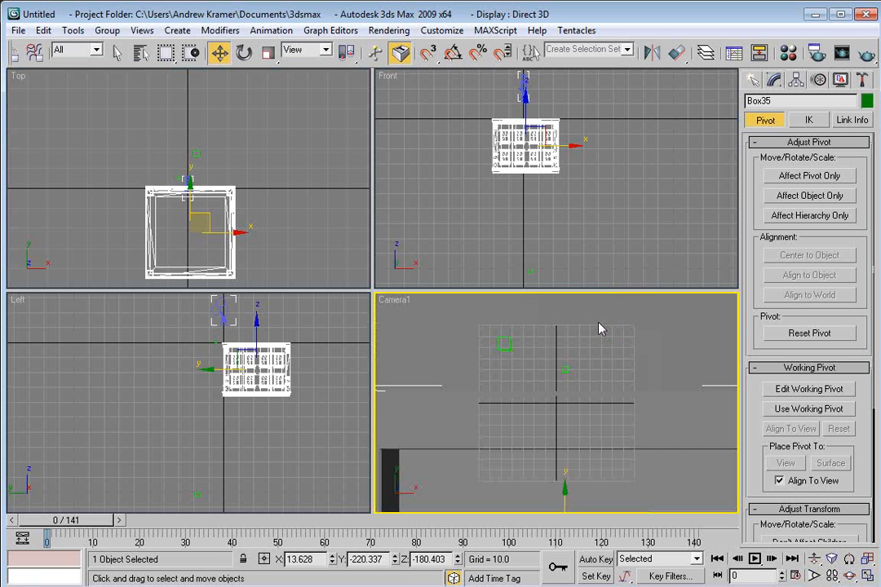
pyautogui.moveTo(78, 521); pyautogui.dragTo(652, 523)
pyautogui.press('w')
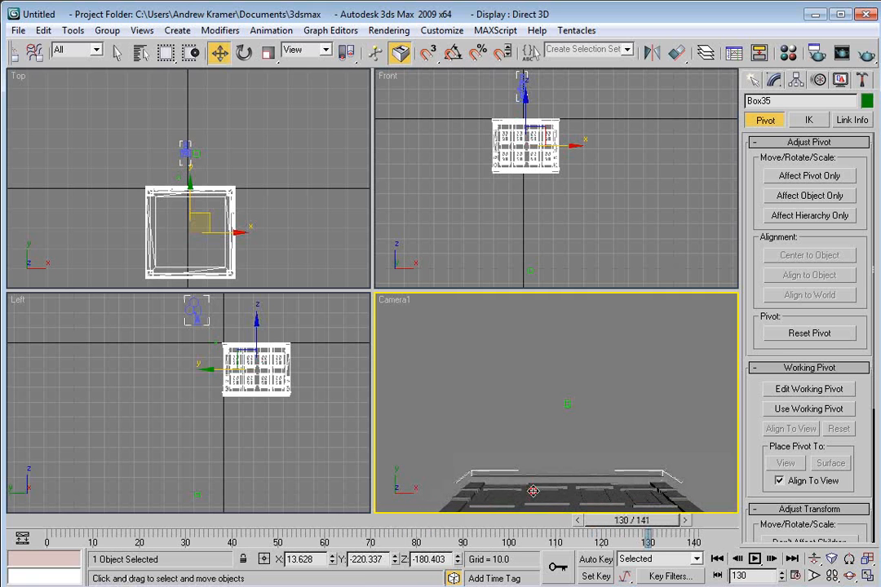
# Step: Position the building in the Top view at about X 90.2, Y -99.6, checking the After Effects ledge composite, and go to frame 120
pyautogui.moveTo(192, 208); pyautogui.dragTo(249, 199)
pyautogui.moveTo(204, 160); pyautogui.dragTo(202, 167)
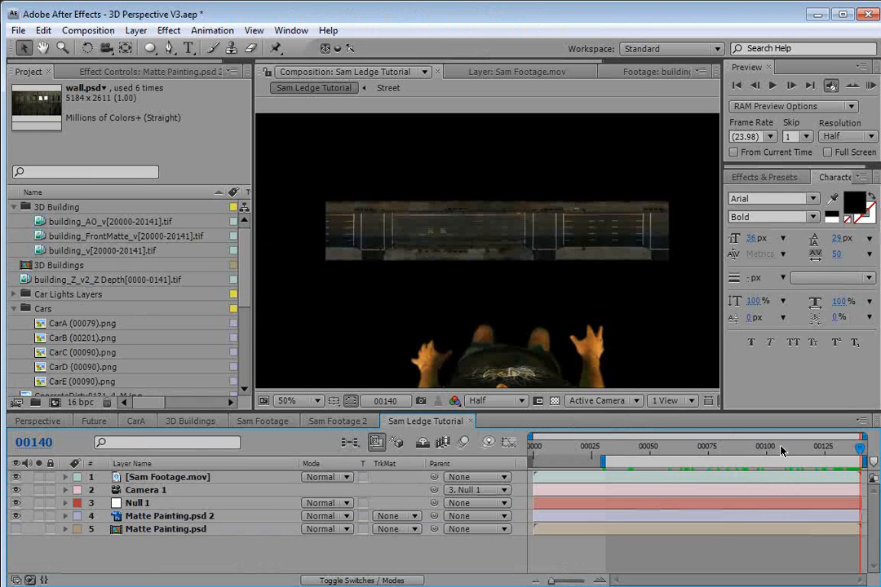
pyautogui.moveTo(716, 448); pyautogui.dragTo(875, 476)
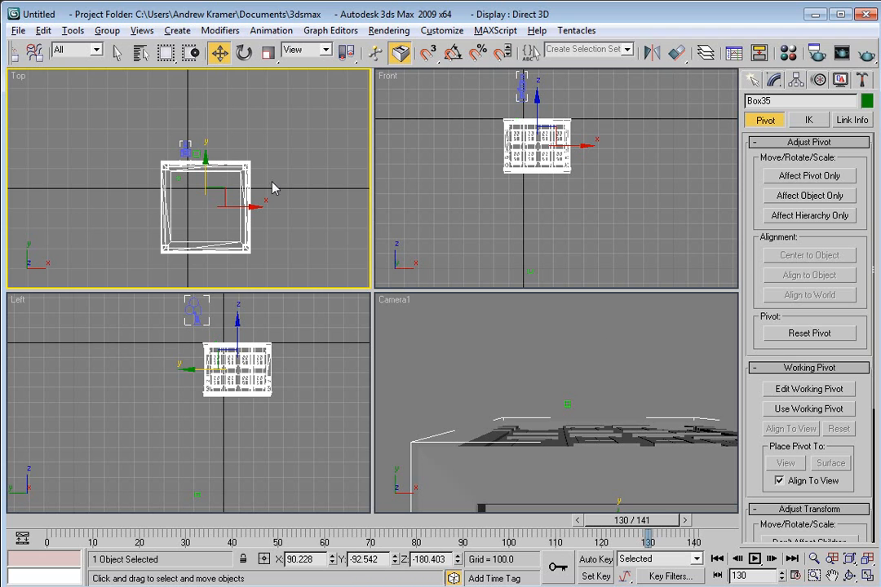
pyautogui.moveTo(204, 176)
pyautogui.mouseDown()
pyautogui.moveTo(200, 168)
pyautogui.moveTo(201, 177)
pyautogui.mouseUp()
pyautogui.click(529, 385)
pyautogui.click(550, 460)
pyautogui.moveTo(644, 520); pyautogui.dragTo(587, 538)
pyautogui.press('w')
# Step: Examine the building's roofline against the horizontal ground axis in the Front view
pyautogui.click(557, 161)
pyautogui.scroll(8, 557, 160)
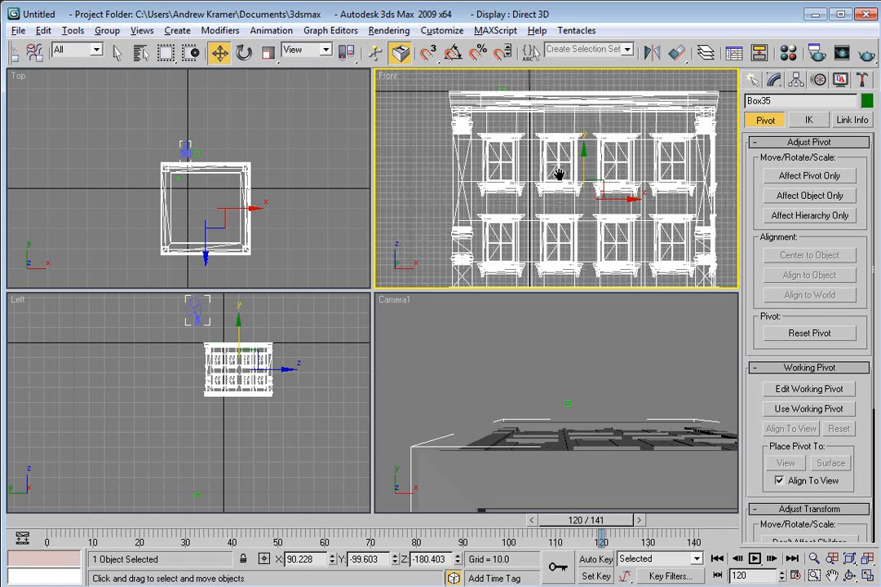
pyautogui.click(555, 86)
pyautogui.click(527, 107)
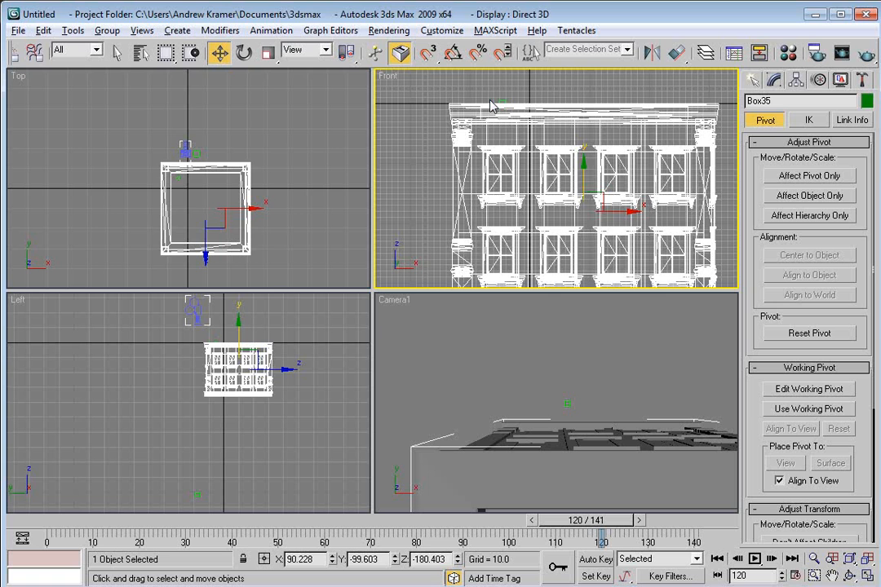
pyautogui.scroll(-8, 527, 162)
pyautogui.click(569, 184)
pyautogui.click(551, 183)
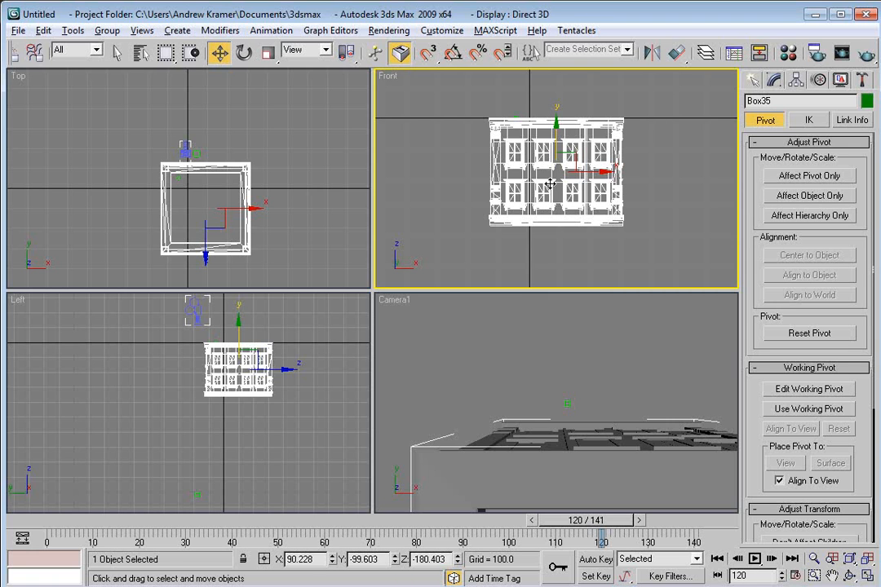
# Step: Change the Camera1 view back to Perspective and frame the selected building in all viewports
pyautogui.click(501, 354)
pyautogui.press('p')
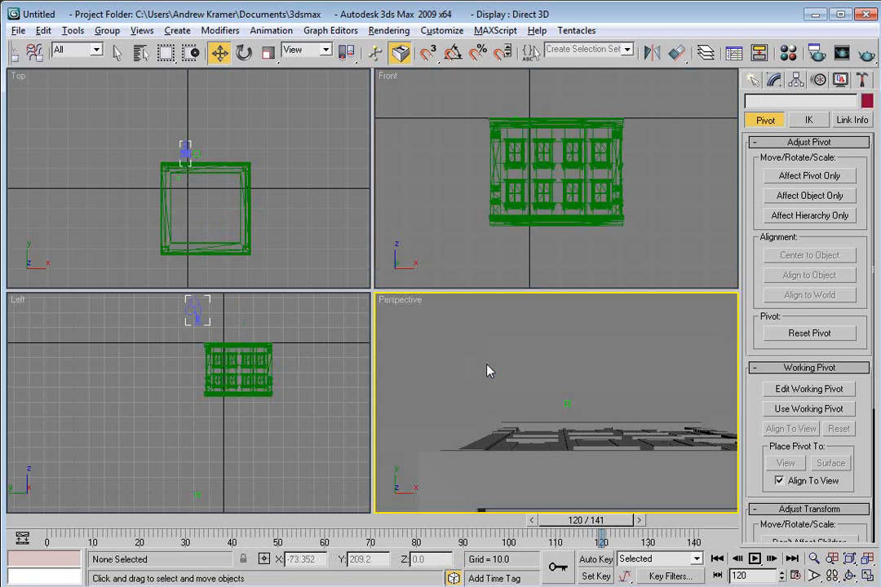
pyautogui.click(533, 446)
pyautogui.moveTo(496, 479); pyautogui.dragTo(616, 320)
pyautogui.press('z')
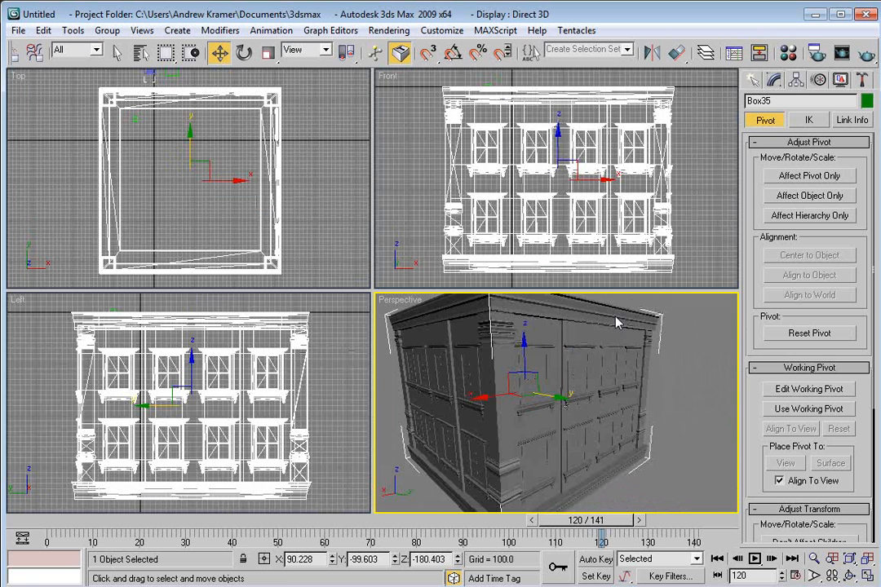
# Step: Enter polygon-level editing of the building's Editable Poly and select all its polygons
pyautogui.click(774, 82)
pyautogui.moveTo(577, 407); pyautogui.dragTo(536, 396)
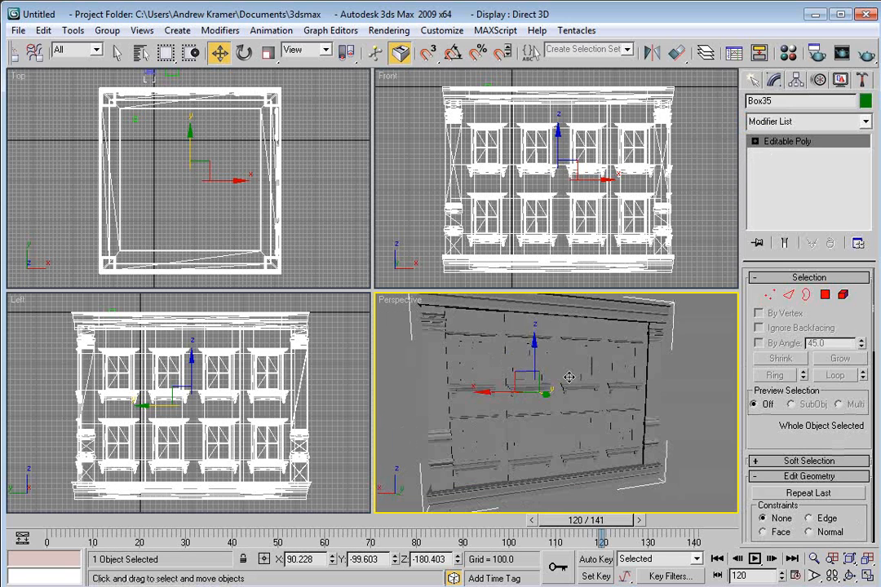
pyautogui.click(826, 295)
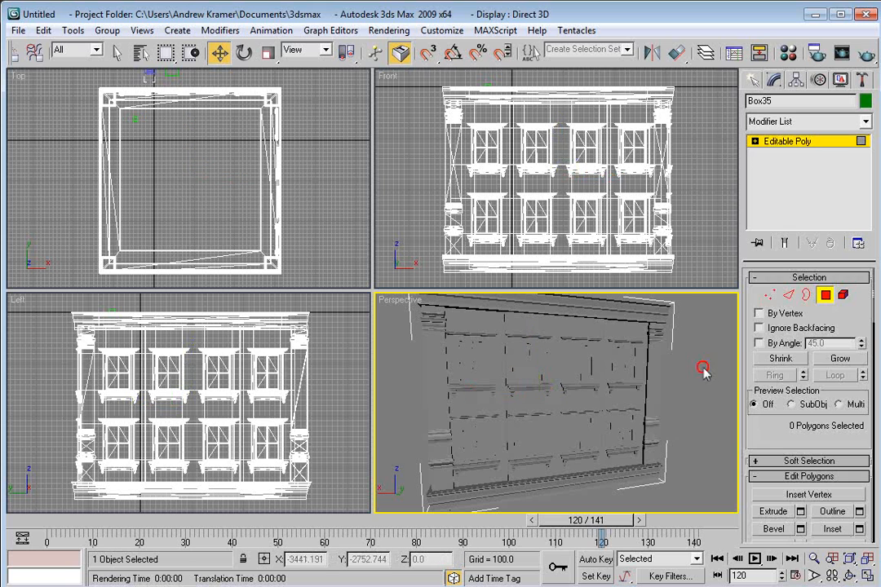
pyautogui.hotkey('ctrl', 'a')
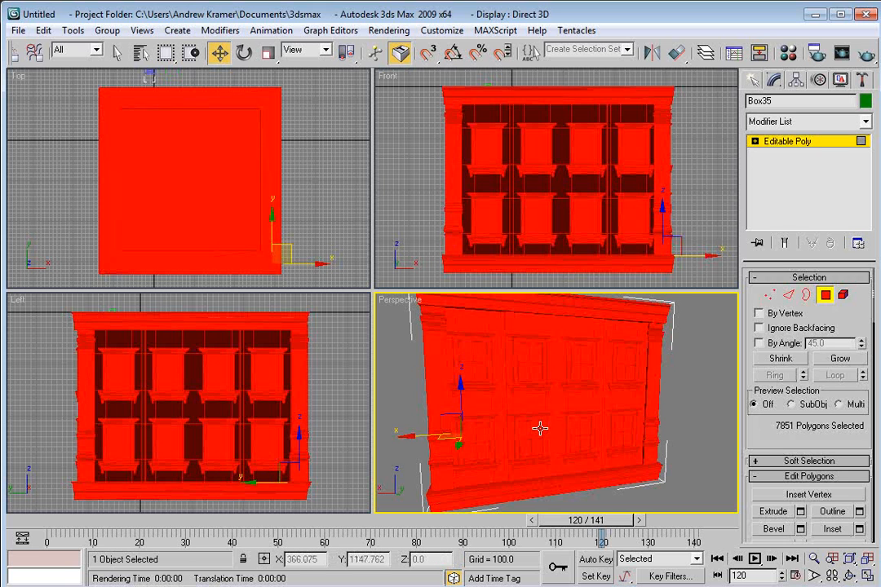
# Step: Assign material ID 1 to all the building's polygons and clear the polygon selection
pyautogui.moveTo(507, 397); pyautogui.dragTo(588, 420)
pyautogui.scroll(-3, 795, 416)
pyautogui.scroll(-15, 804, 408)
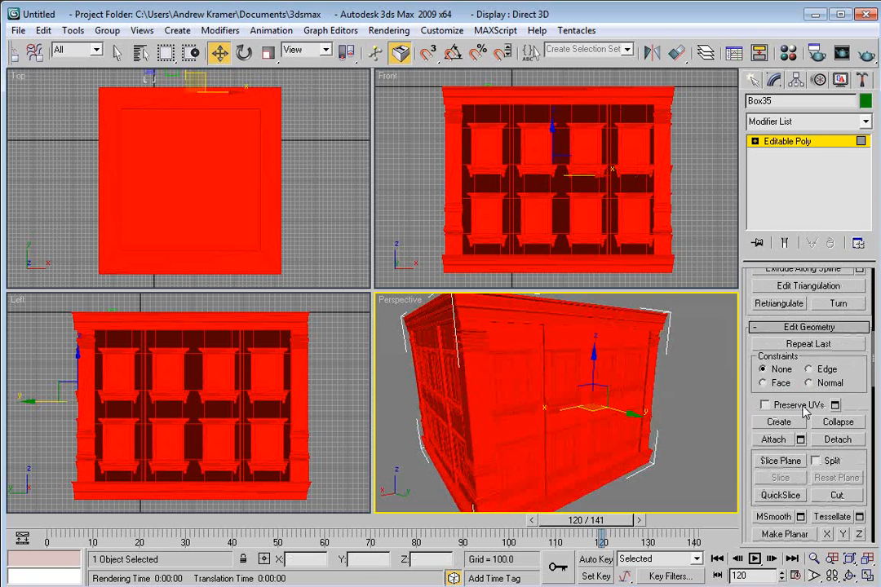
pyautogui.scroll(1, 866, 438)
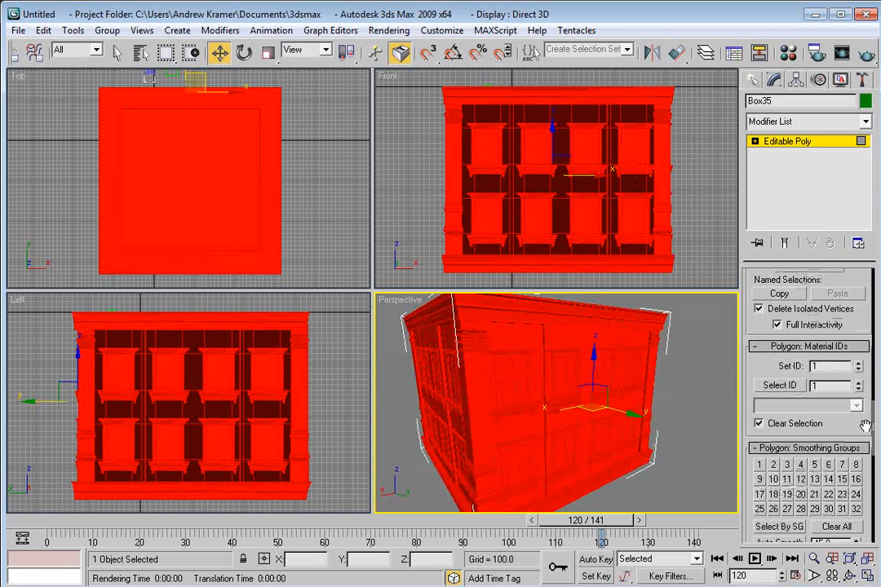
pyautogui.doubleClick(814, 366)
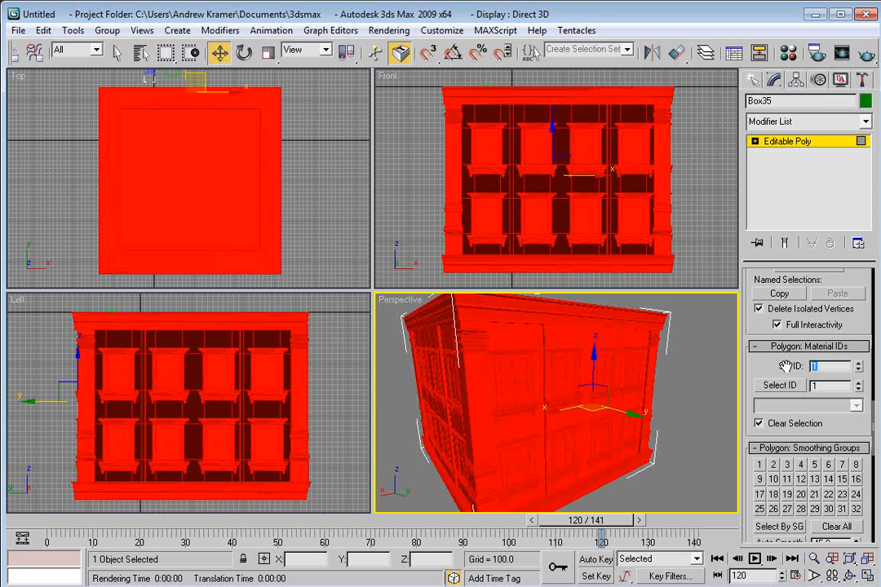
pyautogui.click(816, 369)
pyautogui.click(696, 376)
# Step: Display edged faces in the Perspective view and maximize it on the building's upper-row windows
pyautogui.scroll(5, 548, 408)
pyautogui.scroll(4, 473, 390)
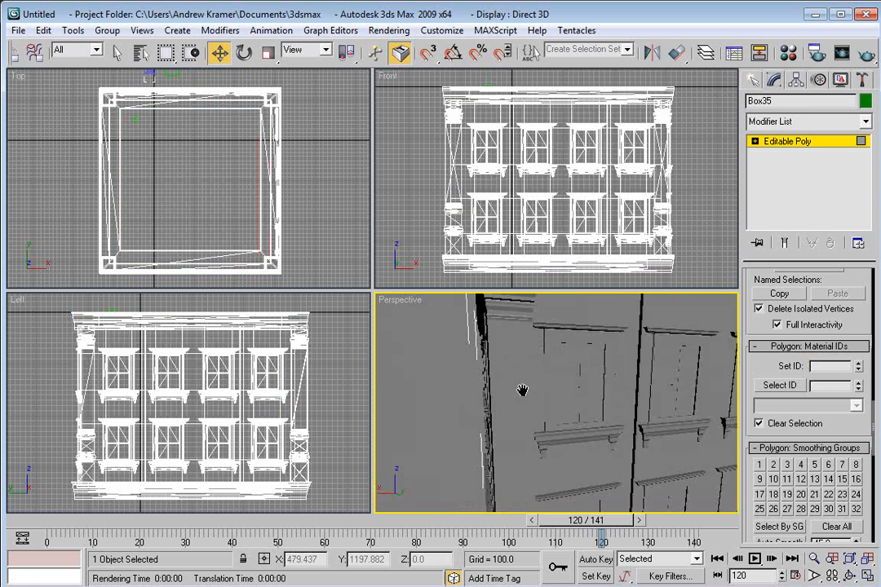
pyautogui.rightClick(405, 301)
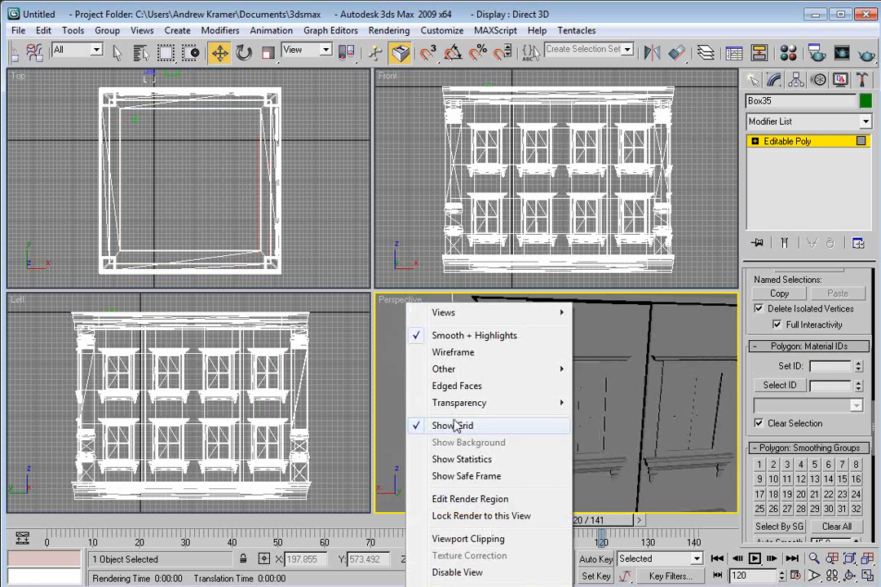
pyautogui.click(456, 386)
pyautogui.scroll(4, 587, 416)
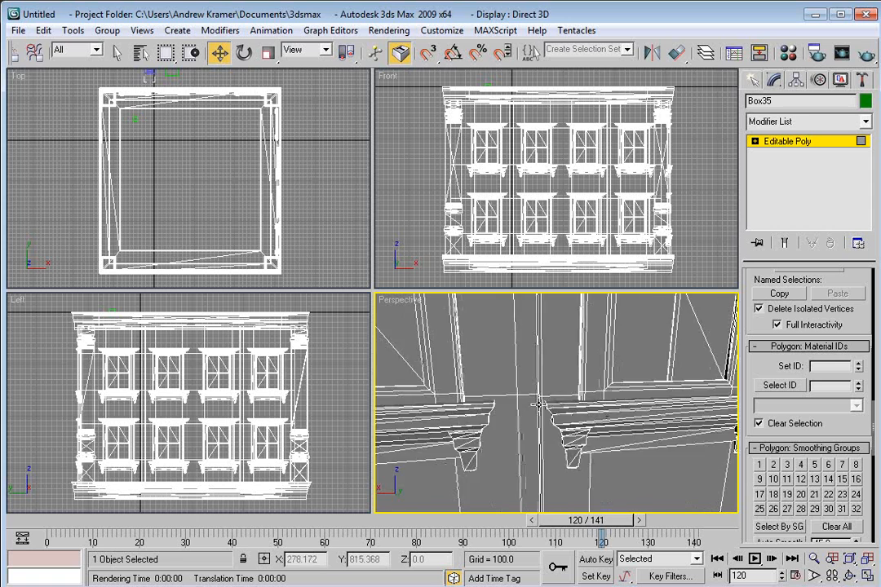
pyautogui.scroll(-4, 573, 421)
pyautogui.hotkey('alt', 'w')
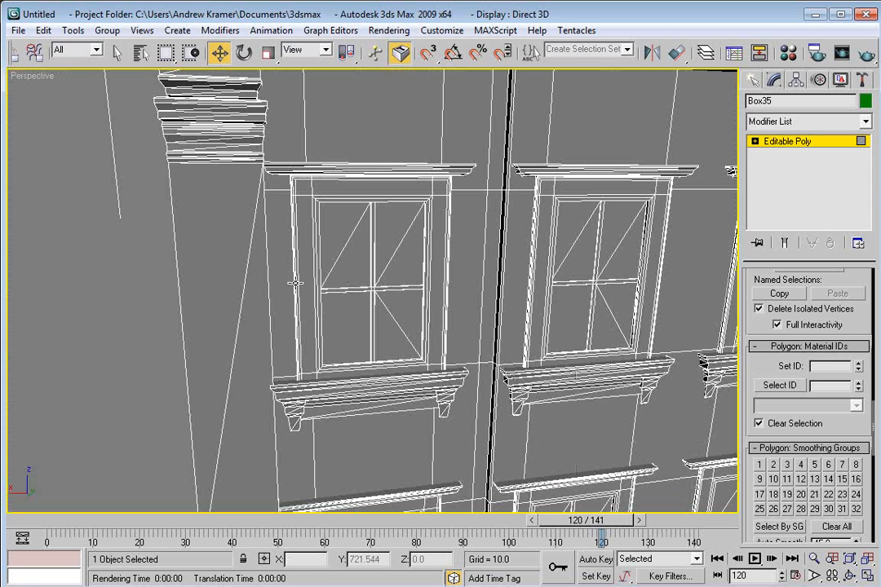
# Step: Select all the glass pane polygons of the first two windows in the facade's upper row
pyautogui.click(336, 230)
pyautogui.keyDown('ctrl'); pyautogui.click(358, 260); pyautogui.keyUp('ctrl')
pyautogui.keyDown('ctrl'); pyautogui.click(391, 245); pyautogui.keyUp('ctrl')
pyautogui.keyDown('ctrl'); pyautogui.click(405, 281); pyautogui.keyUp('ctrl')
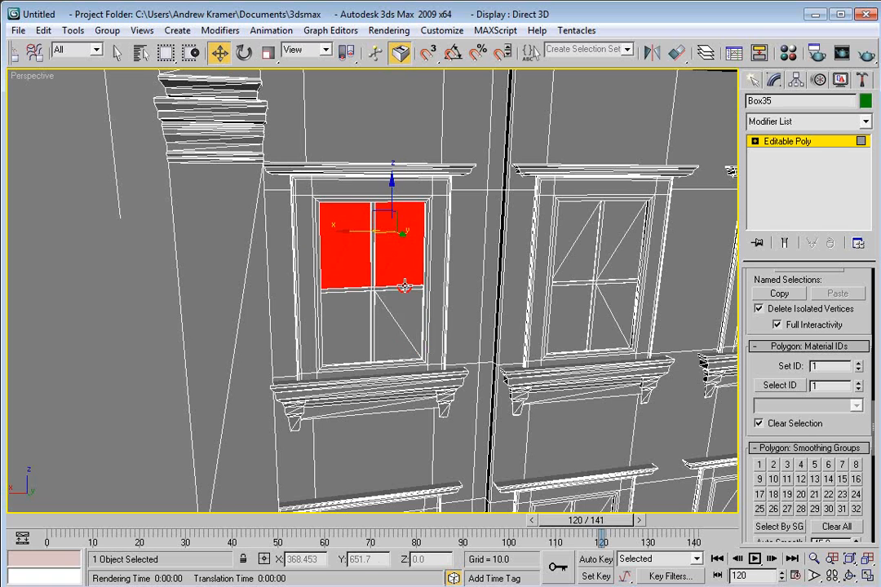
pyautogui.keyDown('ctrl'); pyautogui.click(390, 338); pyautogui.keyUp('ctrl')
pyautogui.keyDown('ctrl'); pyautogui.click(350, 335); pyautogui.keyUp('ctrl')
pyautogui.keyDown('ctrl'); pyautogui.click(571, 220); pyautogui.keyUp('ctrl')
pyautogui.keyDown('ctrl'); pyautogui.click(594, 256); pyautogui.keyUp('ctrl')
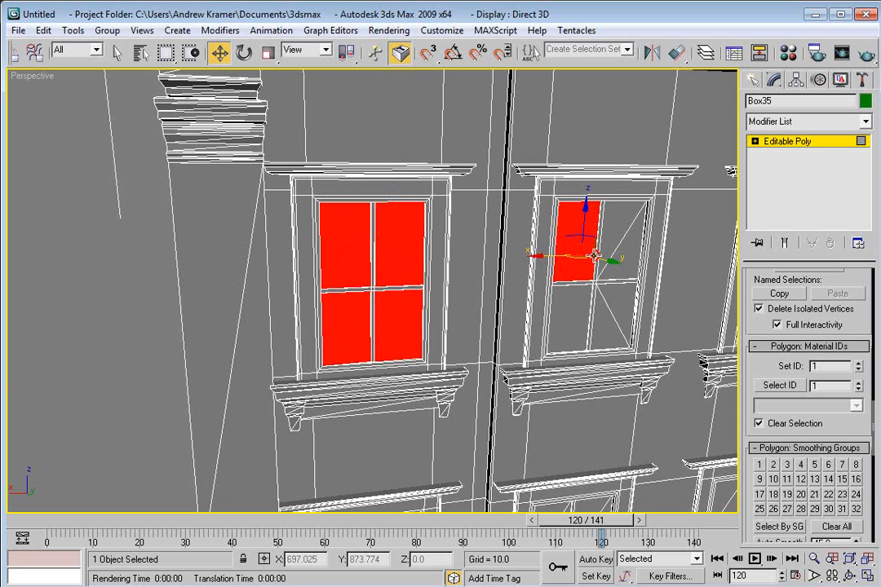
pyautogui.keyDown('ctrl'); pyautogui.click(613, 236); pyautogui.keyUp('ctrl')
pyautogui.keyDown('ctrl'); pyautogui.click(632, 262); pyautogui.keyUp('ctrl')
pyautogui.keyDown('ctrl'); pyautogui.click(624, 300); pyautogui.keyUp('ctrl')
pyautogui.keyDown('ctrl'); pyautogui.click(601, 330); pyautogui.keyUp('ctrl')
pyautogui.keyDown('ctrl'); pyautogui.click(574, 318); pyautogui.keyUp('ctrl')
# Step: Add the glass panes of the third and fourth upper-row windows to the polygon selection
pyautogui.moveTo(614, 301); pyautogui.dragTo(496, 285)
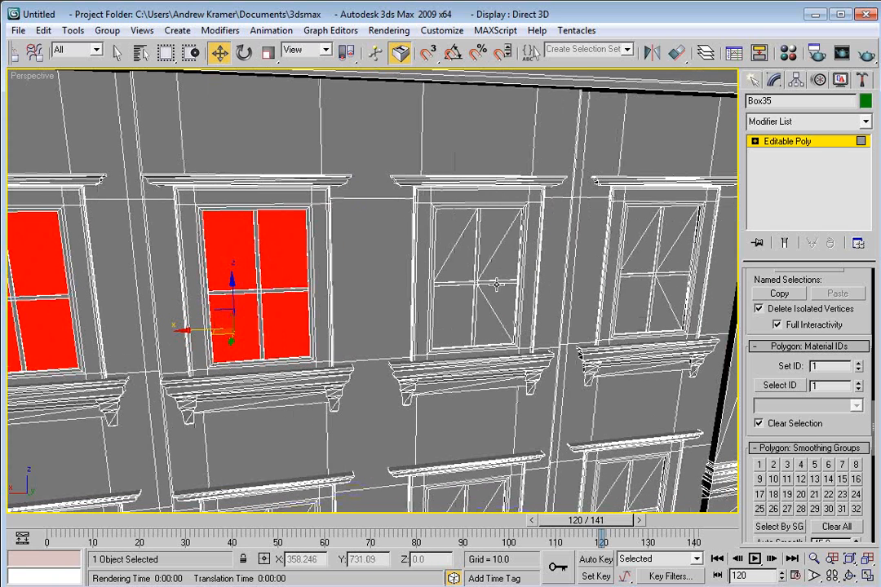
pyautogui.keyDown('ctrl'); pyautogui.click(454, 234); pyautogui.keyUp('ctrl')
pyautogui.keyDown('ctrl'); pyautogui.click(463, 258); pyautogui.keyUp('ctrl')
pyautogui.keyDown('ctrl'); pyautogui.click(494, 234); pyautogui.keyUp('ctrl')
pyautogui.keyDown('ctrl'); pyautogui.click(505, 262); pyautogui.keyUp('ctrl')
pyautogui.keyDown('ctrl'); pyautogui.click(503, 301); pyautogui.keyUp('ctrl')
pyautogui.keyDown('ctrl'); pyautogui.click(486, 328); pyautogui.keyUp('ctrl')
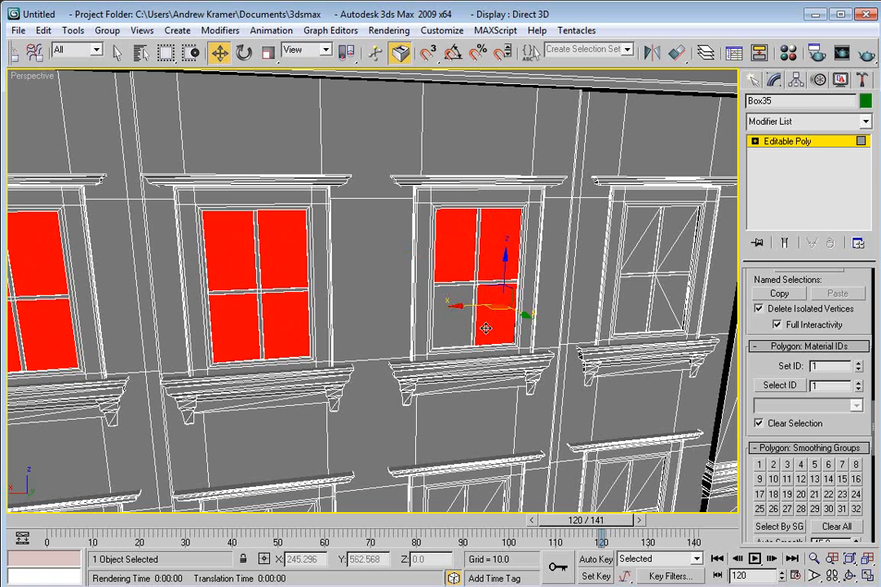
pyautogui.keyDown('ctrl'); pyautogui.click(455, 316); pyautogui.keyUp('ctrl')
pyautogui.keyDown('ctrl'); pyautogui.click(639, 222); pyautogui.keyUp('ctrl')
pyautogui.keyDown('ctrl'); pyautogui.click(644, 249); pyautogui.keyUp('ctrl')
pyautogui.keyDown('ctrl'); pyautogui.click(677, 223); pyautogui.keyUp('ctrl')
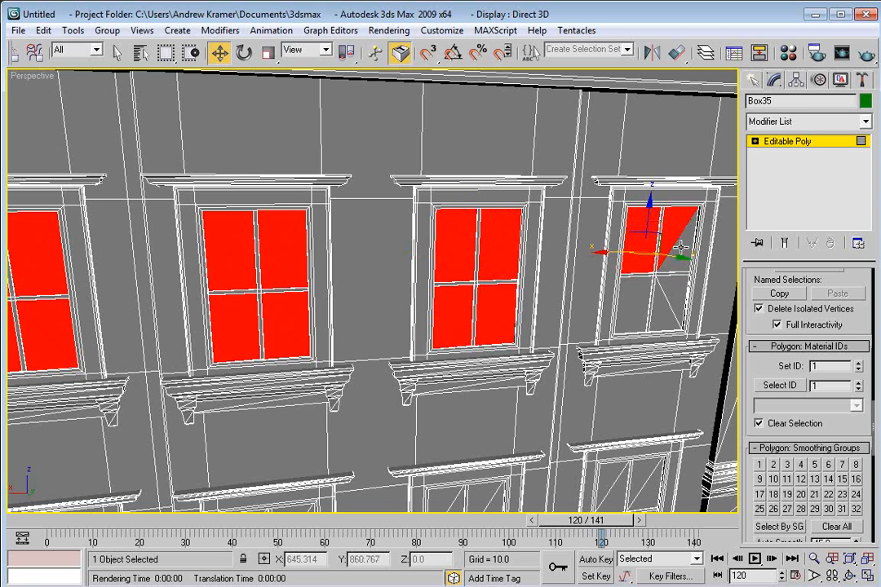
pyautogui.keyDown('ctrl'); pyautogui.click(685, 246); pyautogui.keyUp('ctrl')
pyautogui.keyDown('ctrl'); pyautogui.click(672, 291); pyautogui.keyUp('ctrl')
pyautogui.keyDown('ctrl'); pyautogui.click(661, 306); pyautogui.keyUp('ctrl')
# Step: Assign material ID 2 to the selected window panes and clear the selection
pyautogui.scroll(-5, 494, 309)
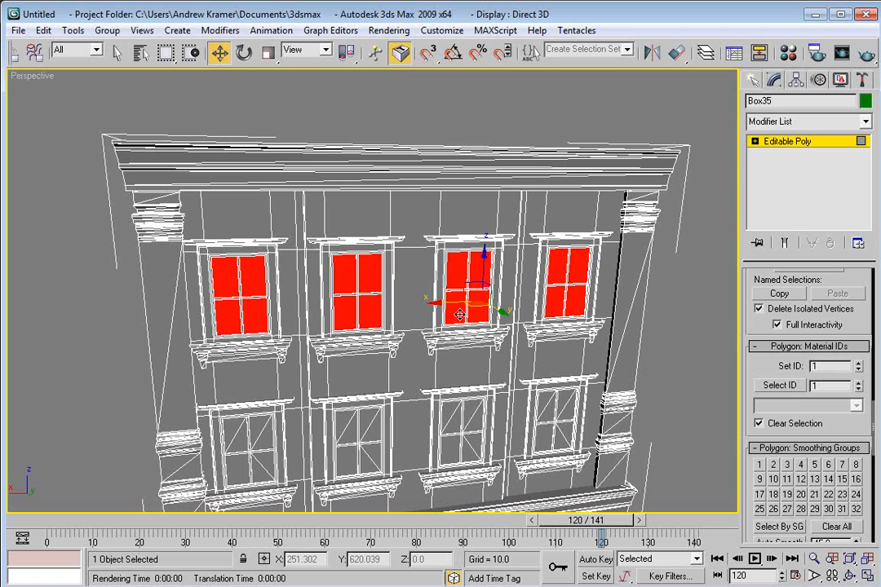
pyautogui.click(770, 366)
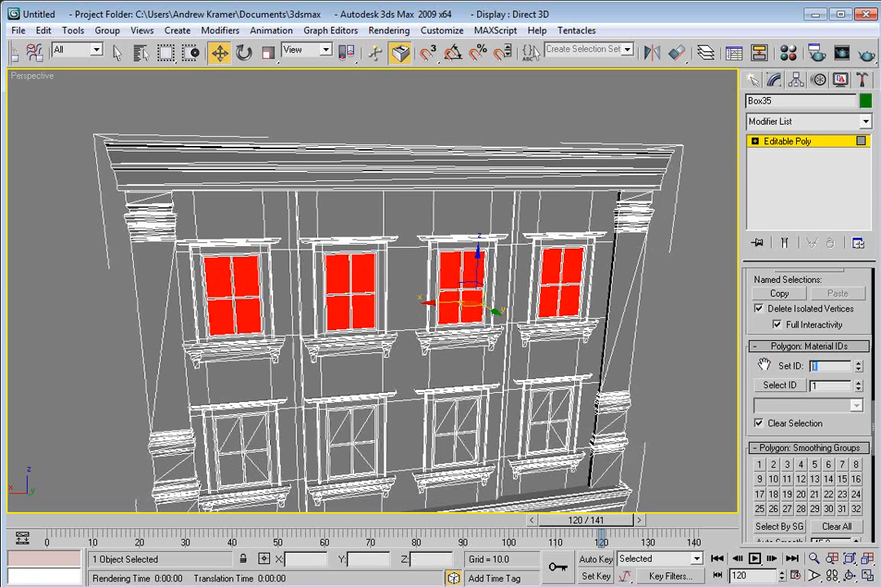
pyautogui.click(651, 418)
# Step: Select the glass panes of the second upper-row window and assign them material ID 3
pyautogui.scroll(5, 382, 273)
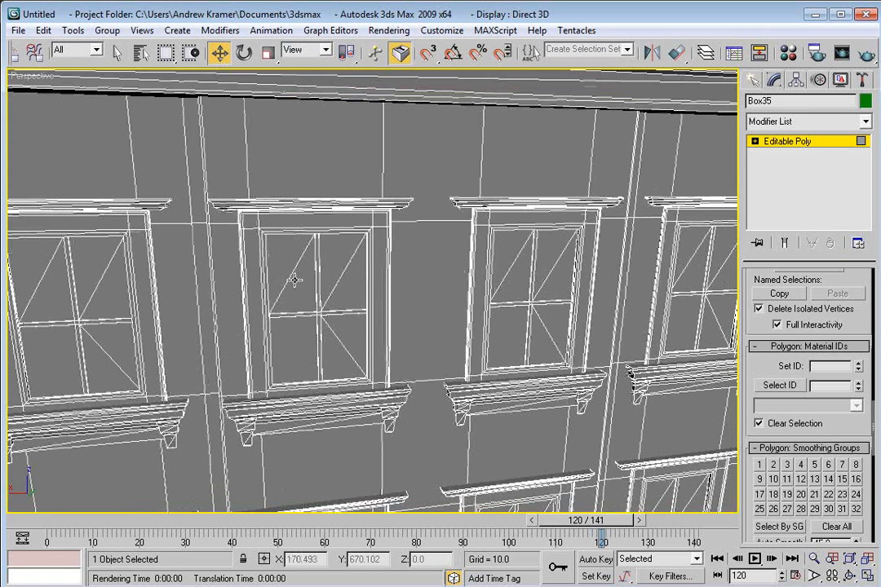
pyautogui.click(283, 253)
pyautogui.keyDown('ctrl'); pyautogui.click(291, 293); pyautogui.keyUp('ctrl')
pyautogui.keyDown('ctrl'); pyautogui.click(331, 257); pyautogui.keyUp('ctrl')
pyautogui.keyDown('ctrl'); pyautogui.click(345, 293); pyautogui.keyUp('ctrl')
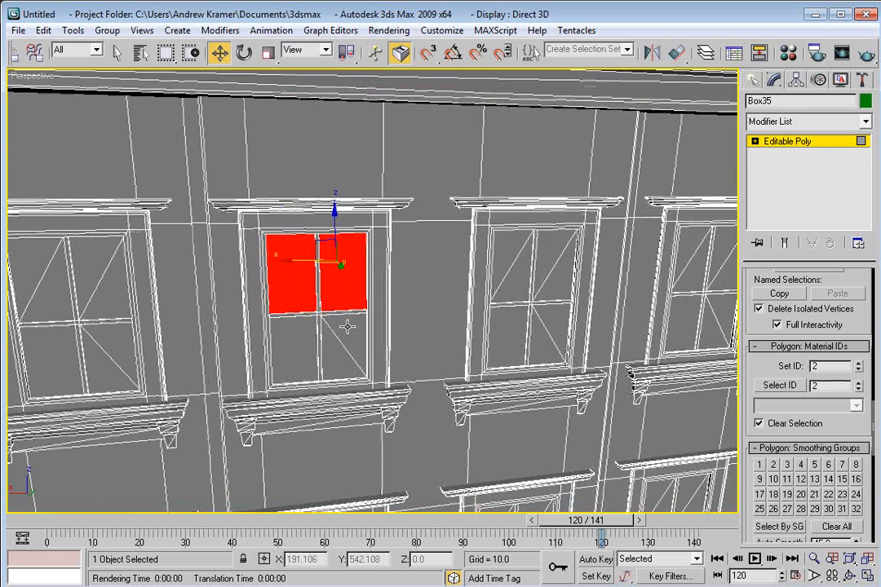
pyautogui.keyDown('ctrl'); pyautogui.click(348, 326); pyautogui.keyUp('ctrl')
pyautogui.keyDown('ctrl'); pyautogui.click(333, 356); pyautogui.keyUp('ctrl')
pyautogui.keyDown('ctrl'); pyautogui.click(289, 356); pyautogui.keyUp('ctrl')
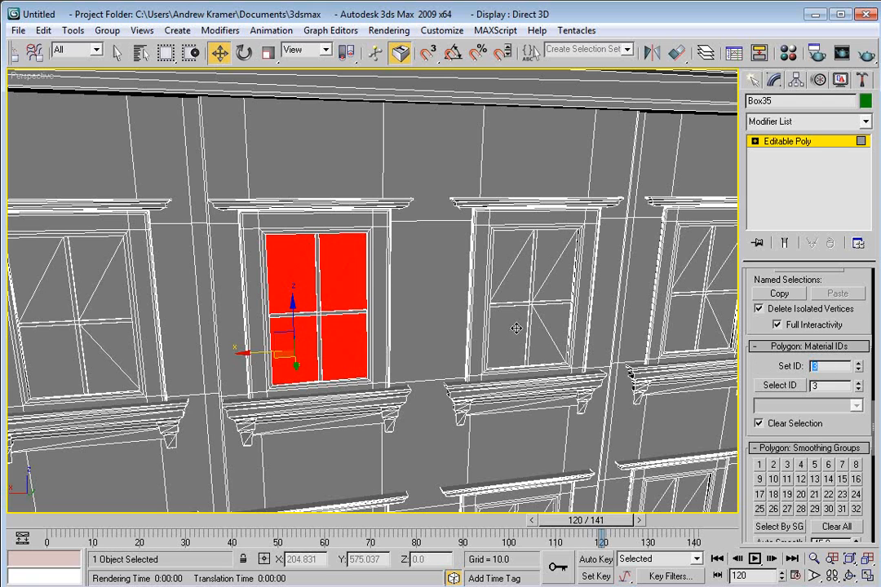
pyautogui.scroll(-5, 366, 311)
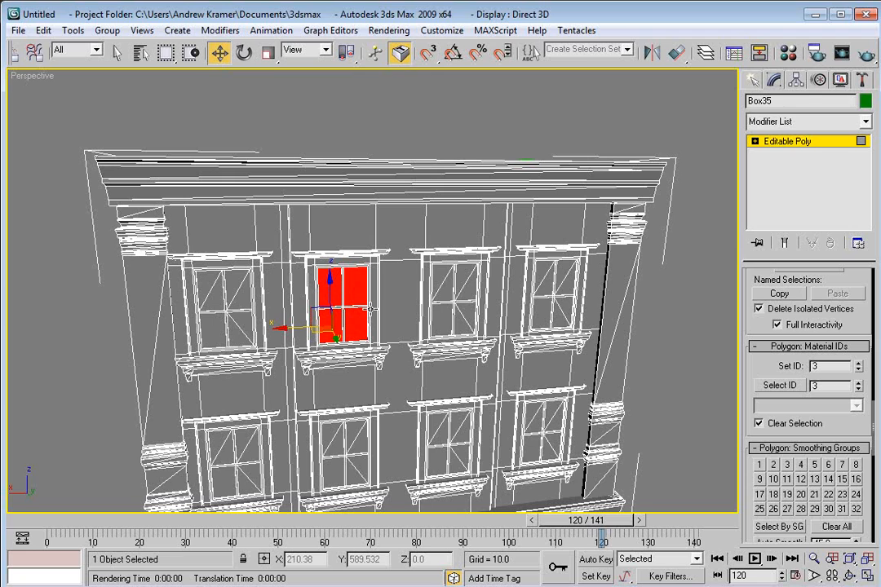
pyautogui.moveTo(265, 289); pyautogui.dragTo(292, 288)
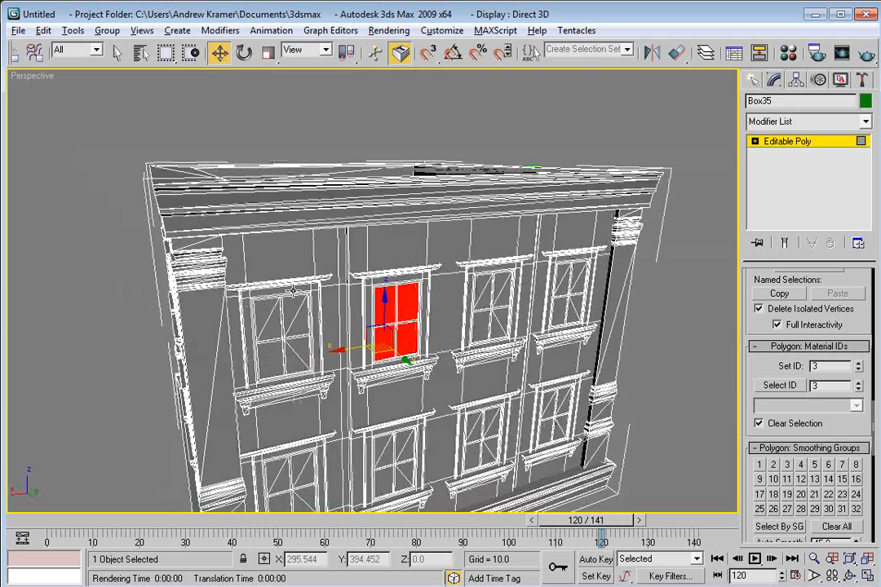
# Step: Clear the polygon selection and turn off the edged faces display in the perspective view
pyautogui.scroll(-4, 294, 290)
pyautogui.click(305, 365)
pyautogui.moveTo(305, 365); pyautogui.dragTo(338, 367)
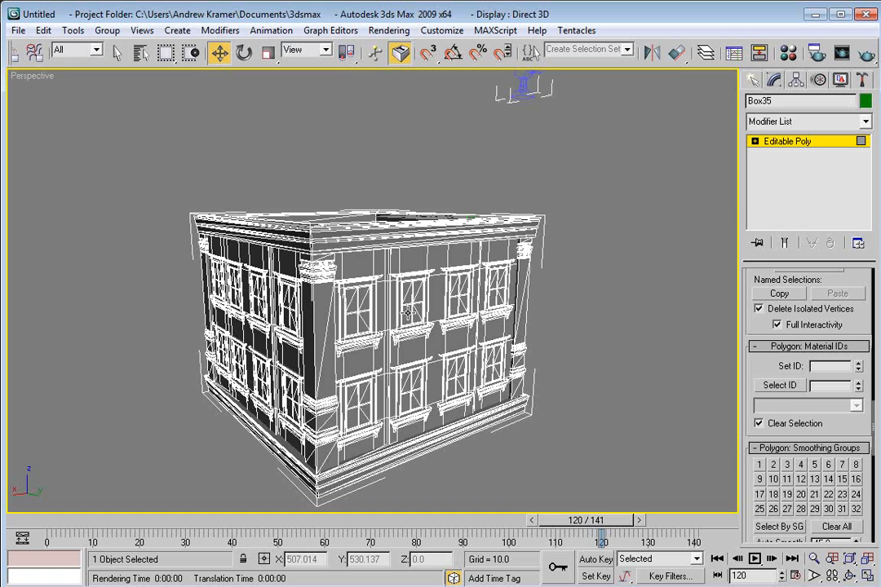
pyautogui.rightClick(31, 78)
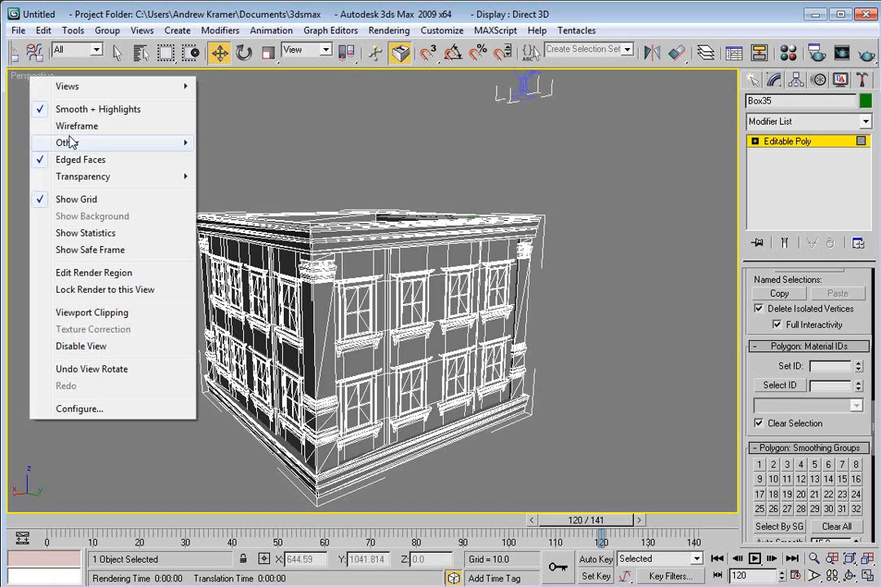
pyautogui.click(75, 210)
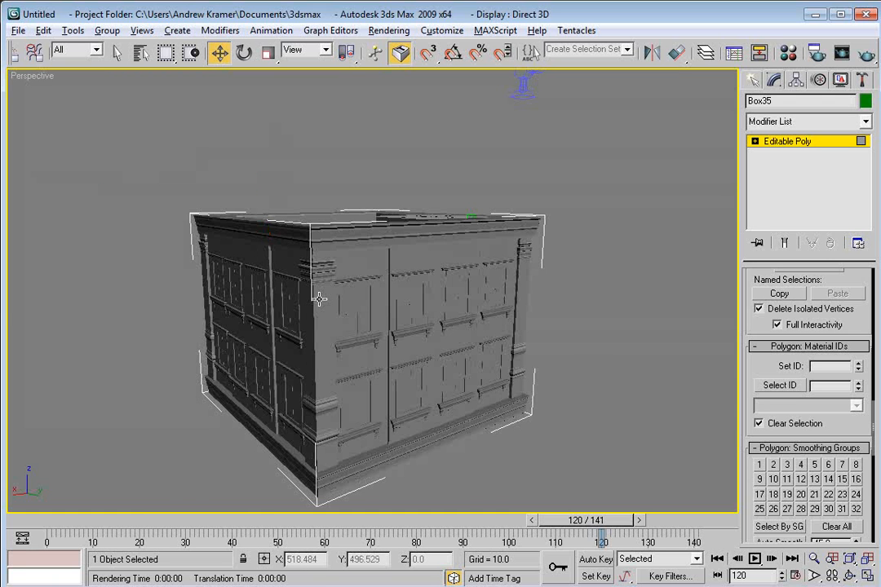
# Step: Load the ConcreteBare0145_2_M image from the Building folder into the first material sample slot
pyautogui.hotkey('alt', 'w')
pyautogui.moveTo(539, 382); pyautogui.dragTo(564, 413)
pyautogui.press('m')
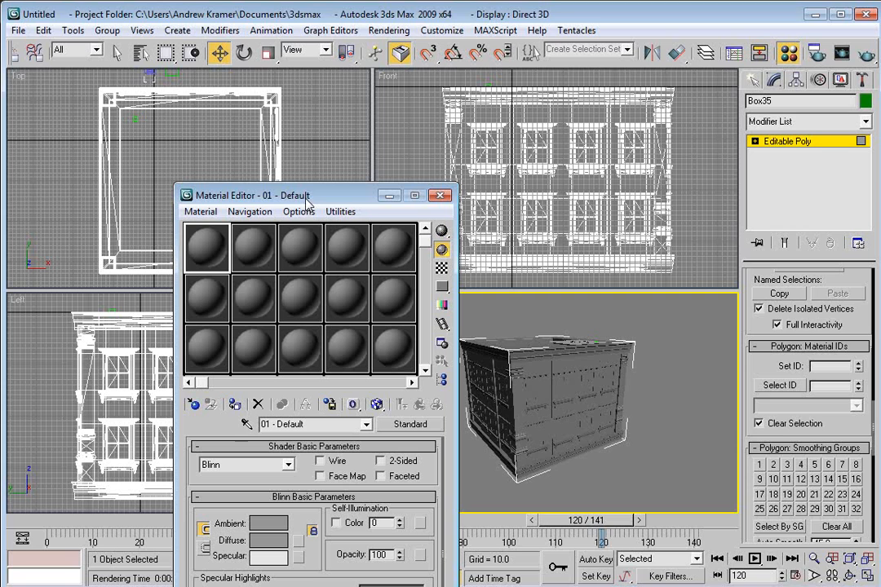
pyautogui.click(603, 584)
pyautogui.moveTo(818, 327); pyautogui.dragTo(792, 323)
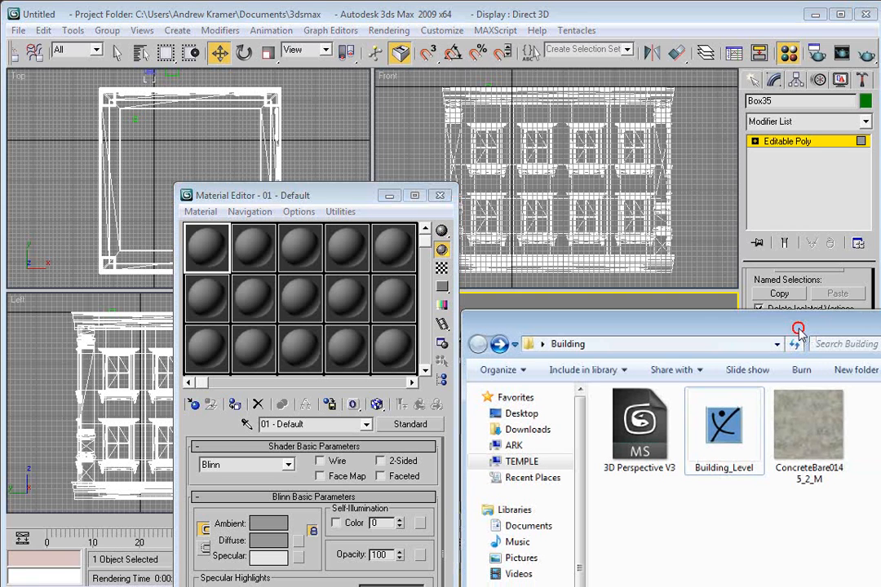
pyautogui.moveTo(803, 433); pyautogui.dragTo(209, 251)
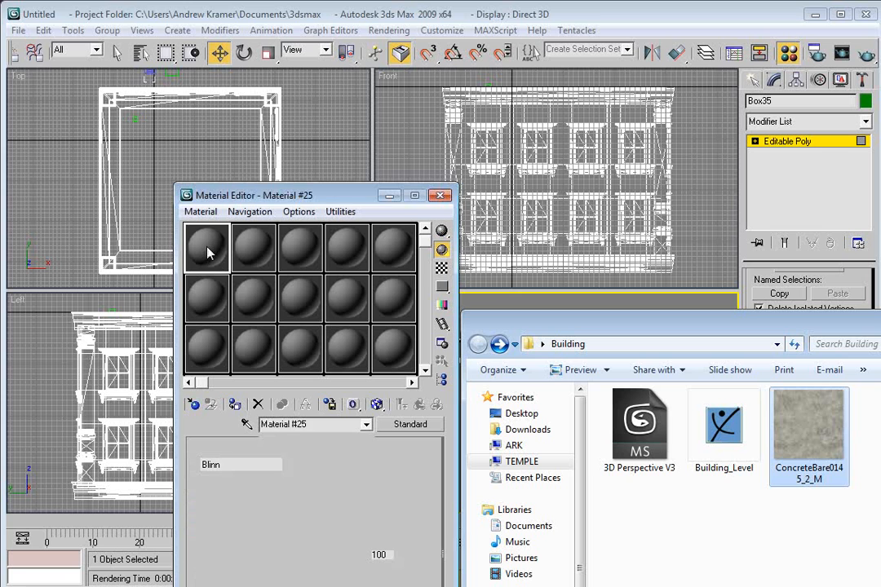
# Step: Apply the concrete material to the building in the perspective view and check the texture up close
pyautogui.moveTo(281, 196); pyautogui.dragTo(218, 145)
pyautogui.moveTo(145, 196); pyautogui.dragTo(463, 320)
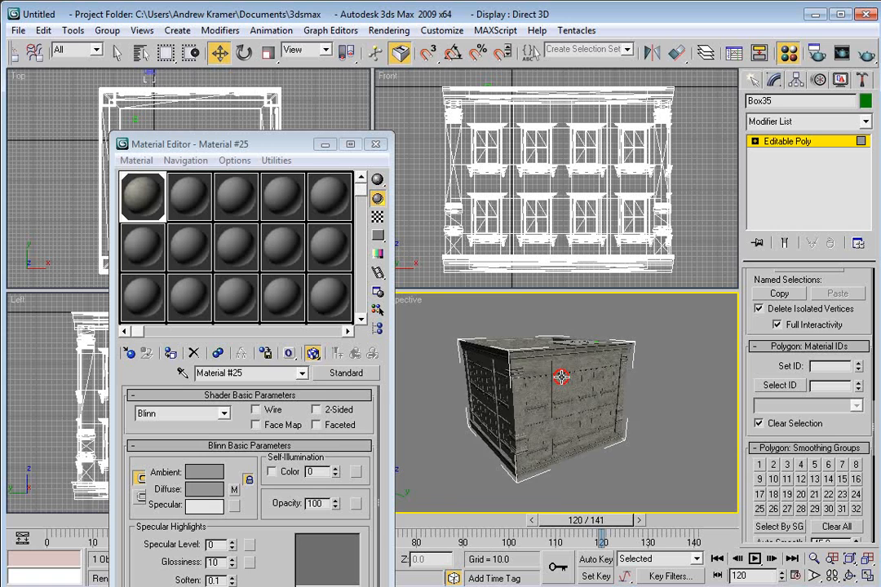
pyautogui.scroll(6, 561, 376)
pyautogui.scroll(-2, 530, 400)
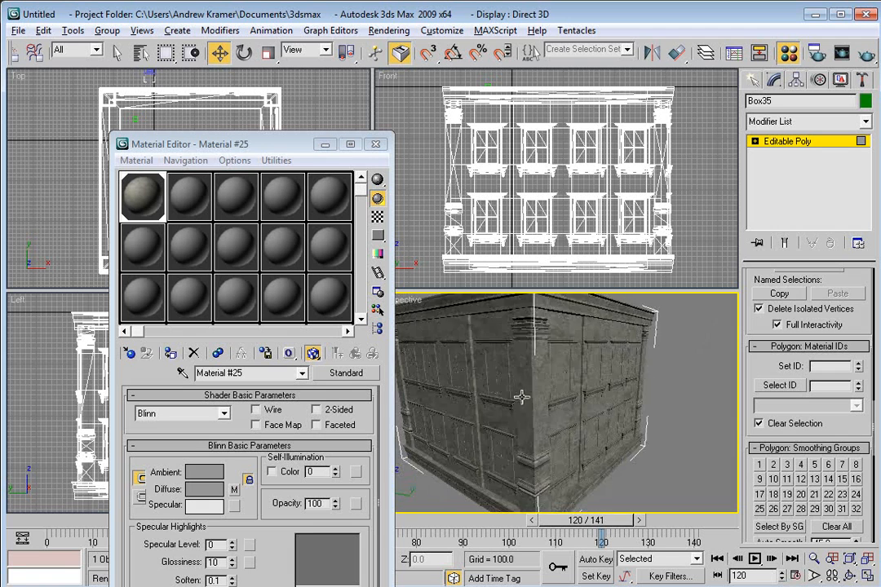
pyautogui.moveTo(521, 398); pyautogui.dragTo(517, 423)
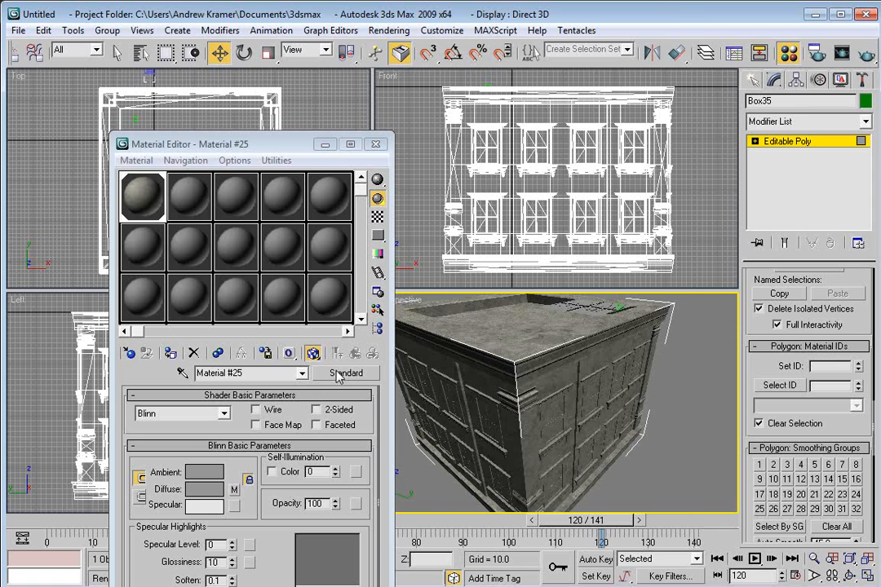
# Step: Change the concrete material's type to Multi/Sub-Object, keeping the old material as a sub-material
pyautogui.click(344, 372)
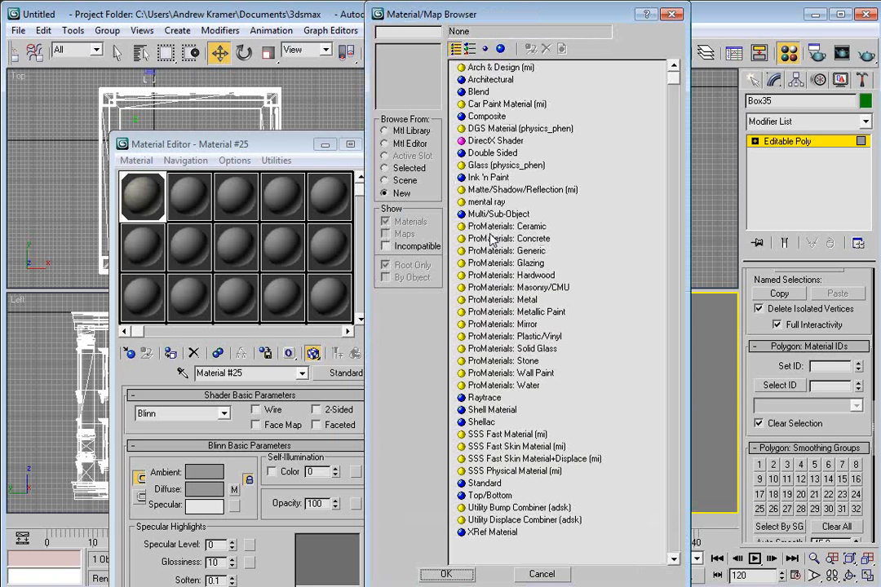
pyautogui.click(473, 212)
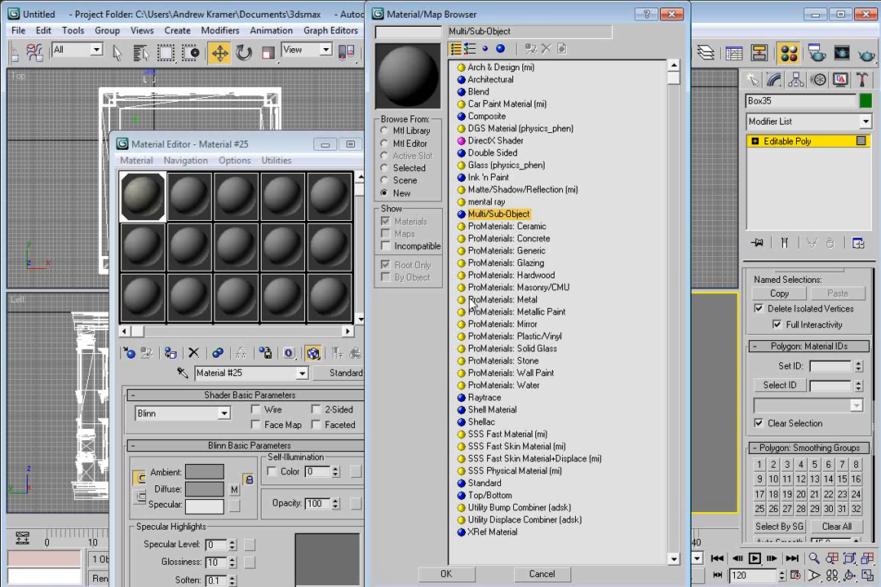
pyautogui.click(449, 574)
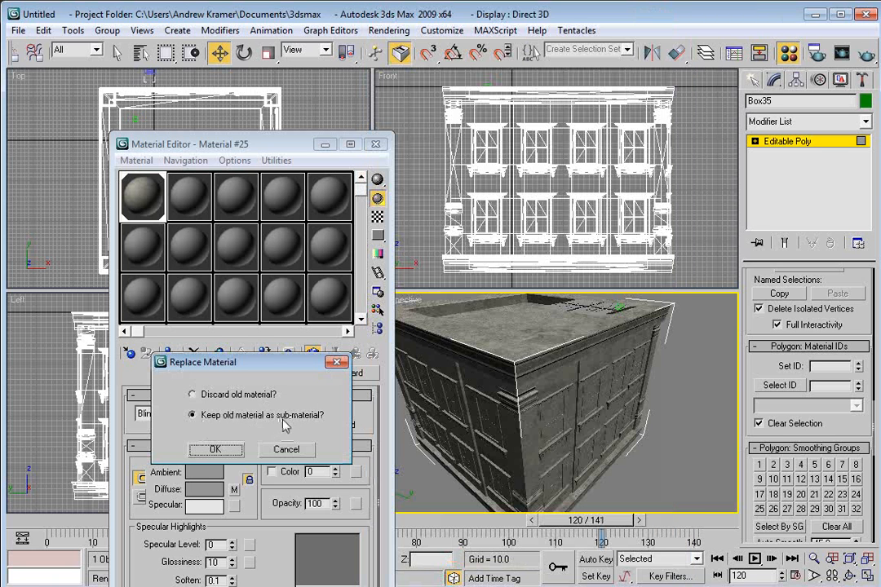
pyautogui.click(216, 449)
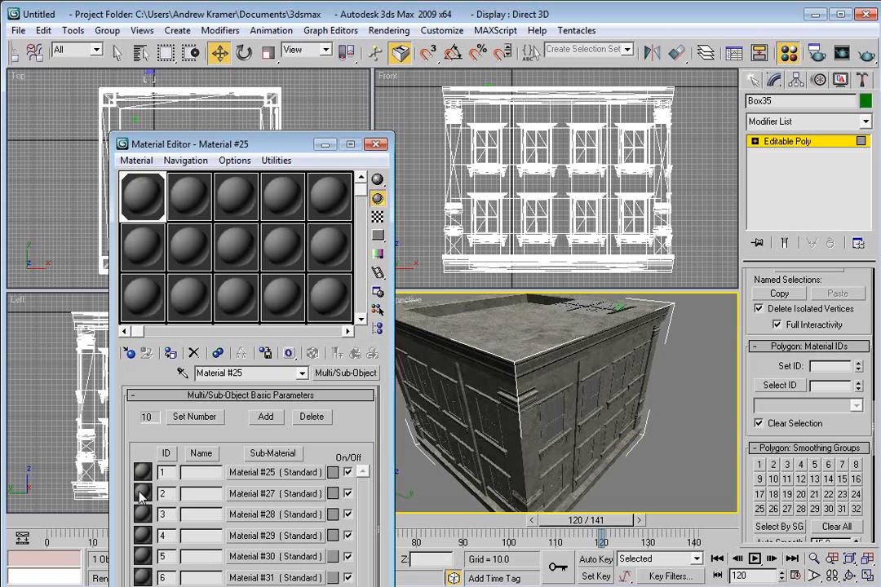
# Step: Give sub-material 2 a near-black ambient and diffuse color with specular level 51 and glossiness 33
pyautogui.click(249, 495)
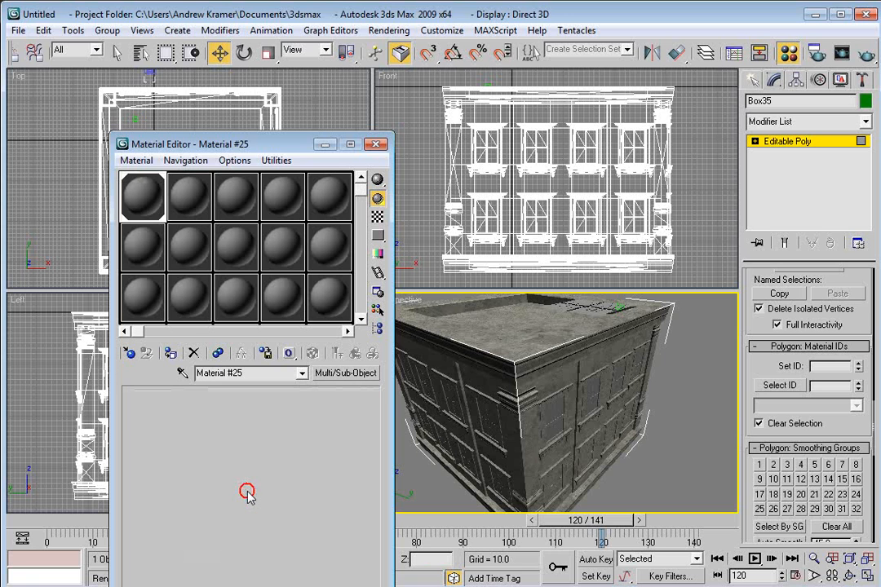
pyautogui.click(198, 467)
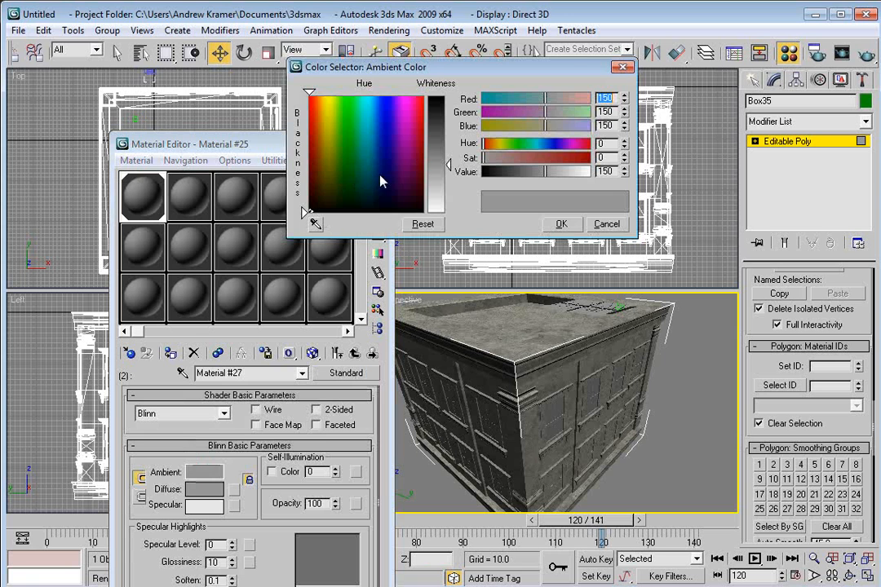
pyautogui.click(448, 112)
pyautogui.click(561, 224)
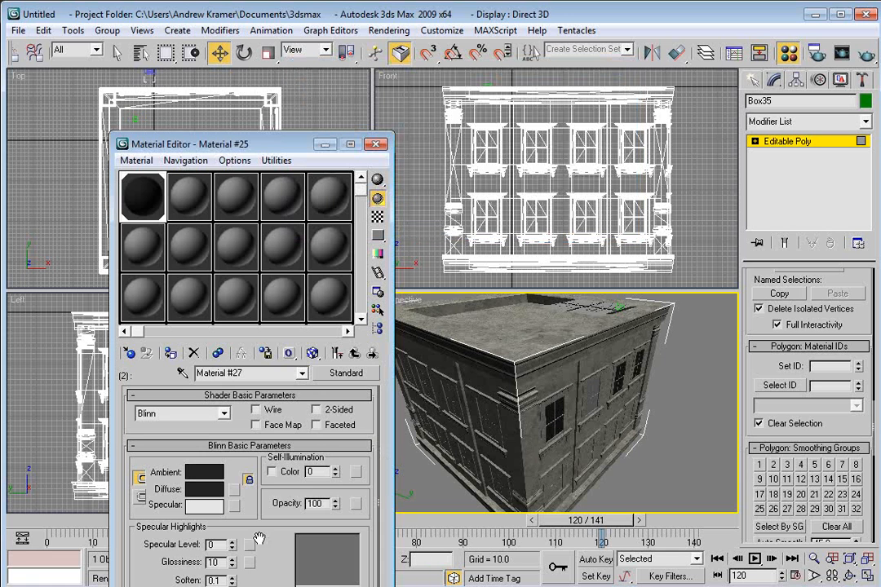
pyautogui.moveTo(232, 544); pyautogui.dragTo(230, 515)
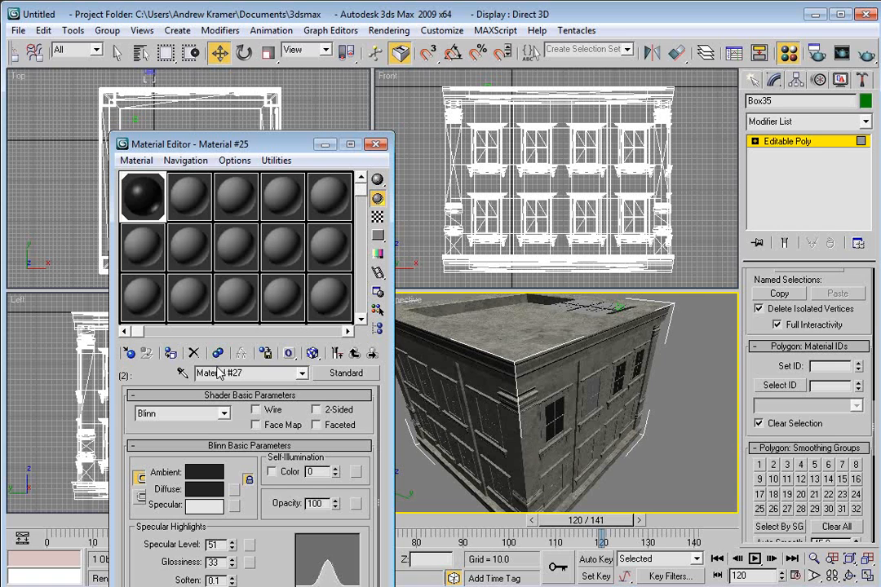
# Step: Enable the self-illumination color on sub-material 3 and set it to orange with red 161, green 98, blue 0
pyautogui.click(337, 353)
pyautogui.moveTo(263, 150); pyautogui.dragTo(255, 62)
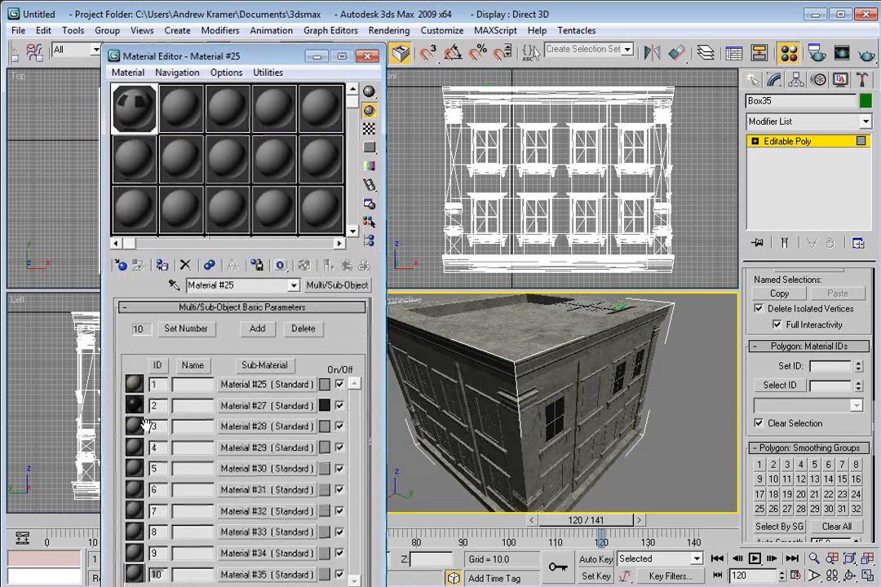
pyautogui.click(256, 426)
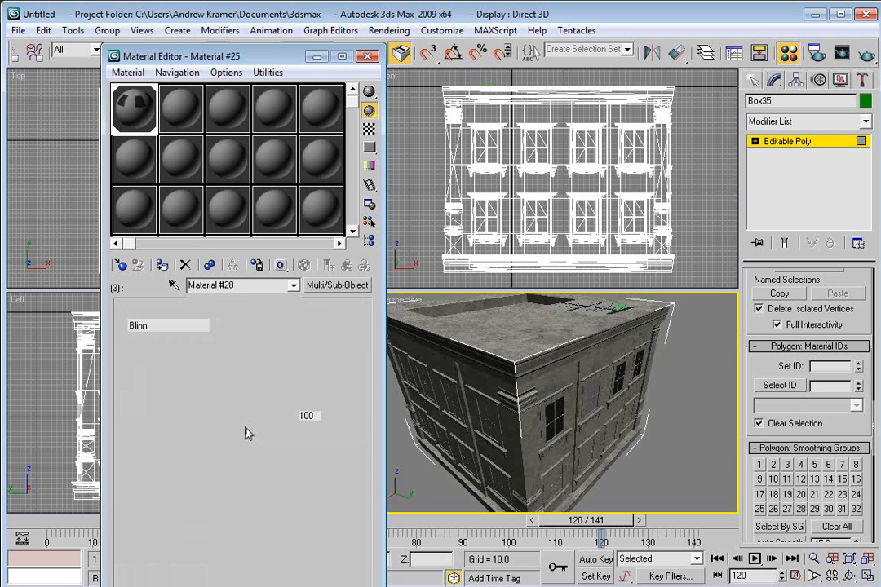
pyautogui.click(264, 384)
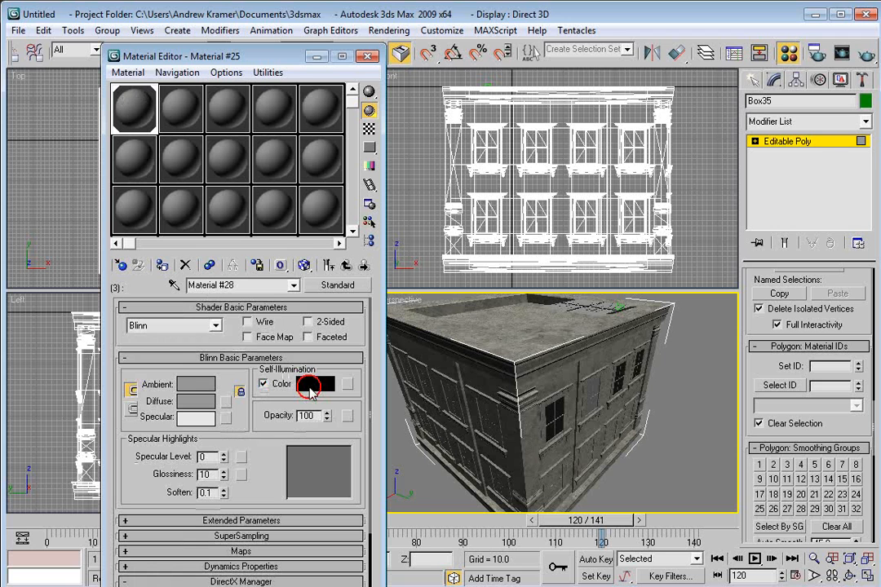
pyautogui.click(312, 389)
pyautogui.moveTo(313, 112); pyautogui.dragTo(324, 118)
pyautogui.moveTo(554, 111); pyautogui.dragTo(535, 111)
pyautogui.moveTo(556, 171)
pyautogui.mouseDown()
pyautogui.moveTo(544, 171)
pyautogui.moveTo(550, 176)
pyautogui.mouseUp()
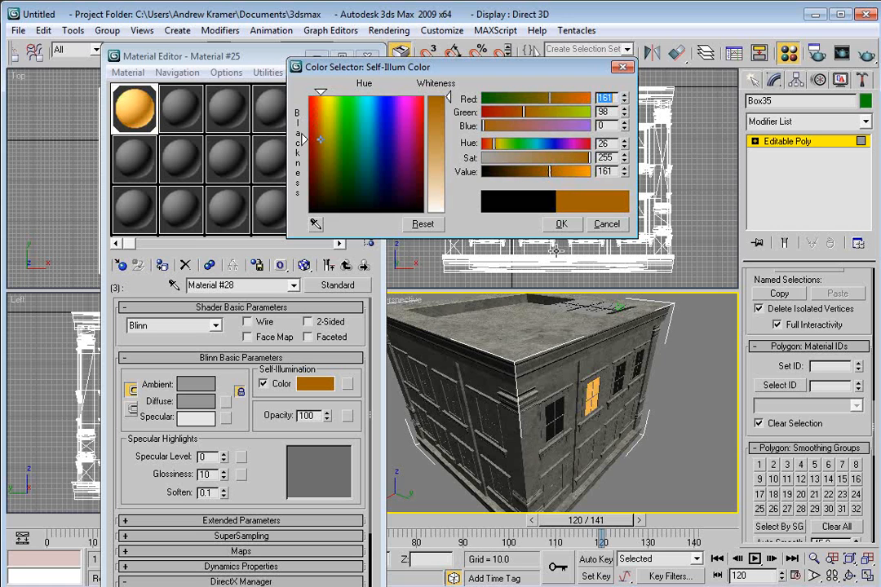
pyautogui.click(561, 223)
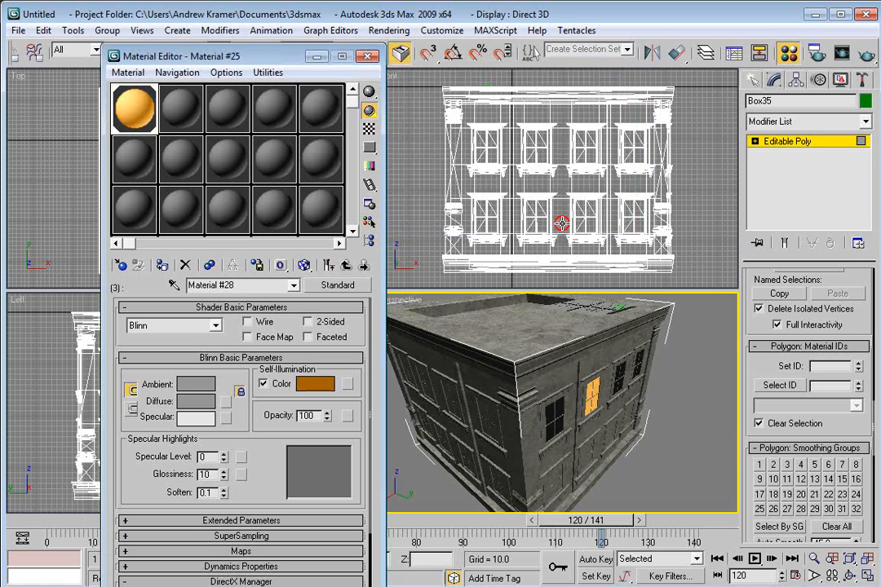
# Step: Close the material editor, look over the textured building, and switch the perspective viewport to Camera1
pyautogui.click(369, 56)
pyautogui.hotkey('alt', 'w')
pyautogui.moveTo(509, 350); pyautogui.dragTo(482, 353)
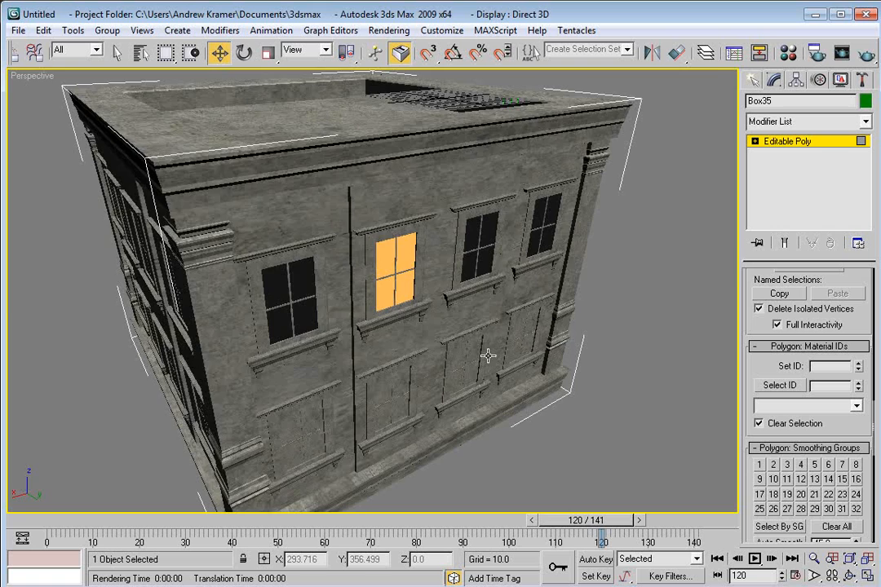
pyautogui.hotkey('alt', 'w')
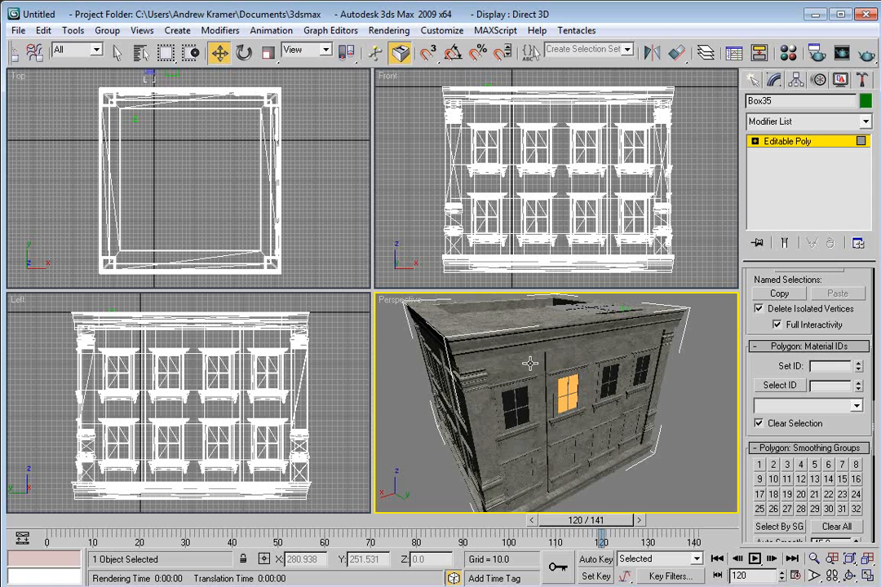
pyautogui.moveTo(246, 151); pyautogui.dragTo(246, 191)
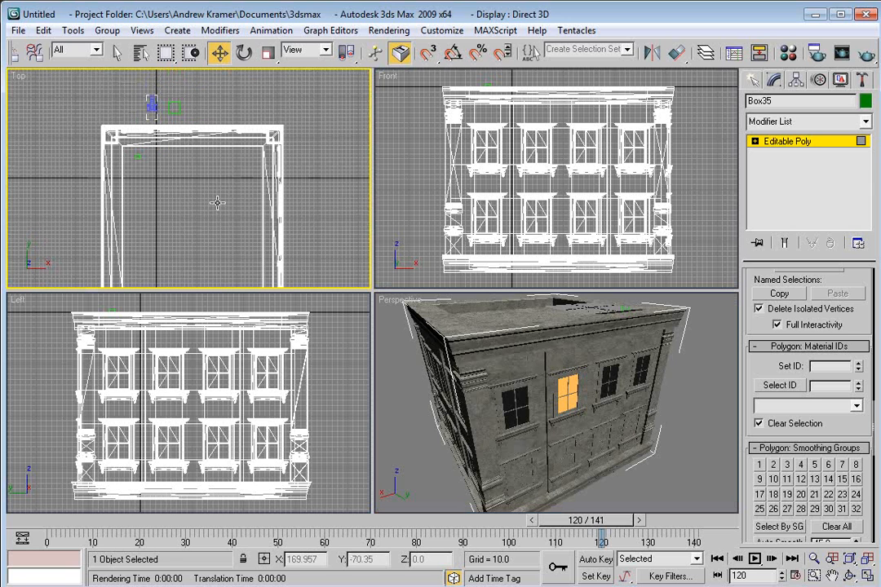
pyautogui.click(404, 301)
pyautogui.moveTo(539, 308)
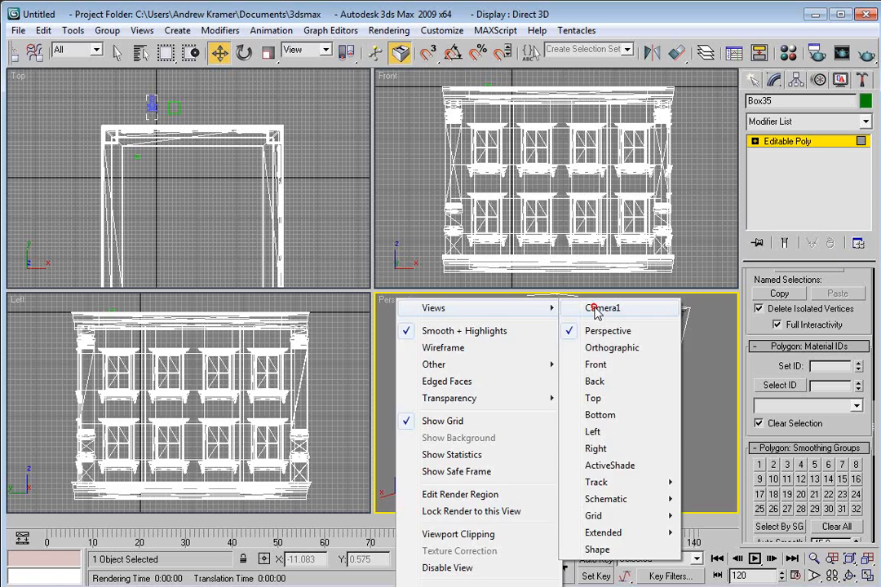
pyautogui.click(595, 310)
# Step: Leave polygon sub-object editing and return to the whole-object level of the building's Editable Poly
pyautogui.click(553, 457)
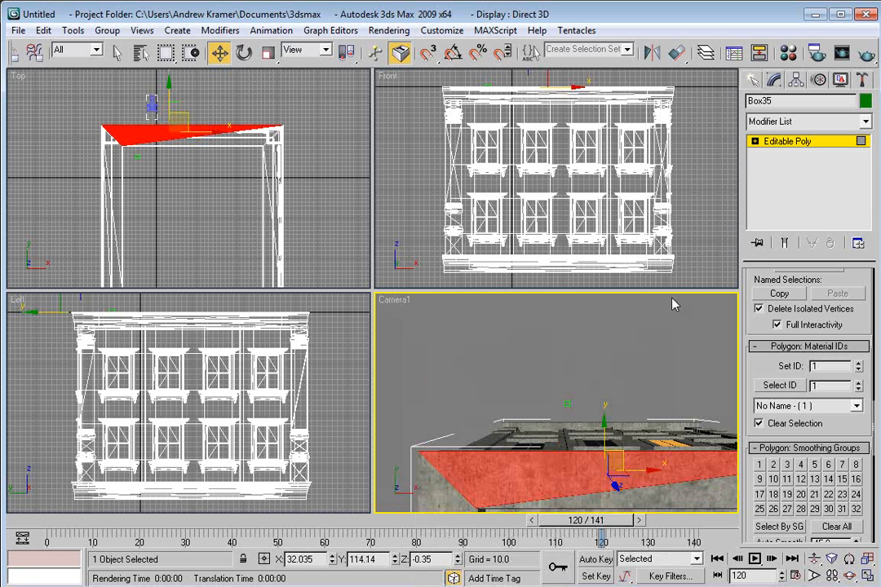
pyautogui.click(752, 142)
pyautogui.click(786, 142)
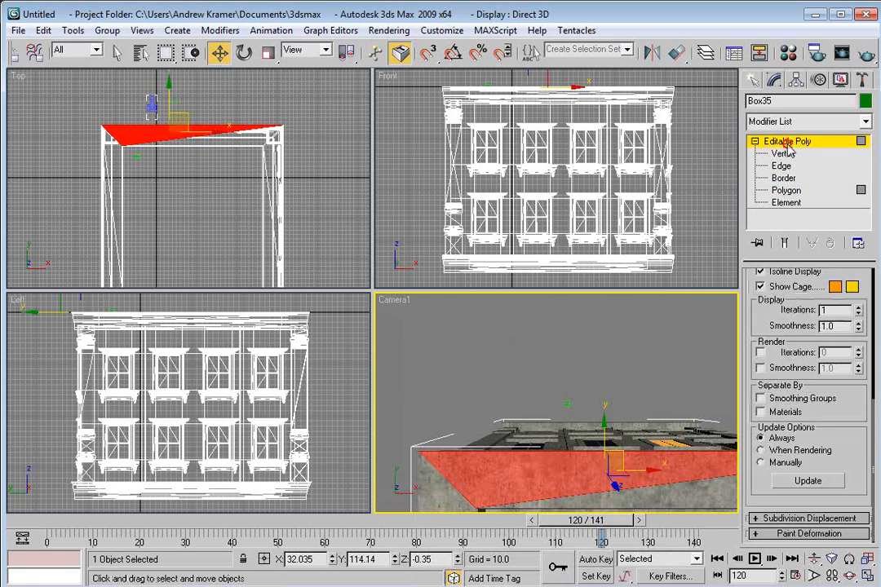
pyautogui.click(610, 422)
# Step: Clone the building straight down in the front view as three copies stacked beneath the original, and clear the selection
pyautogui.click(540, 239)
pyautogui.moveTo(541, 208); pyautogui.dragTo(539, 176)
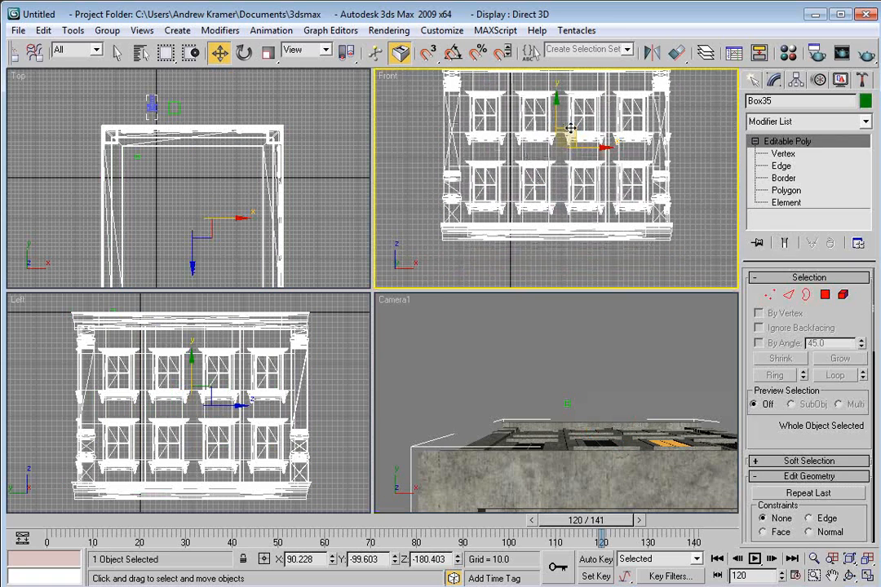
pyautogui.keyDown('shift'); pyautogui.moveTo(558, 108); pyautogui.dragTo(534, 293); pyautogui.keyUp('shift')
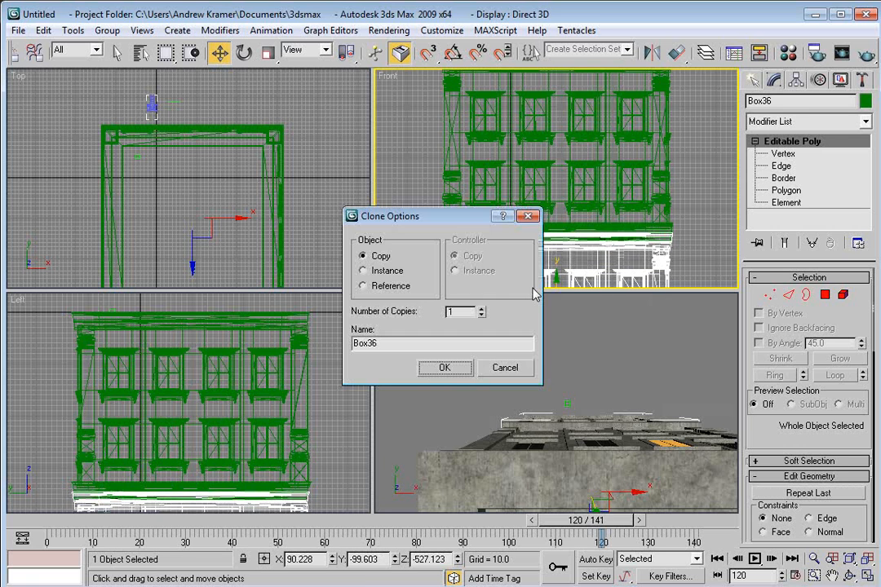
pyautogui.doubleClick(461, 311)
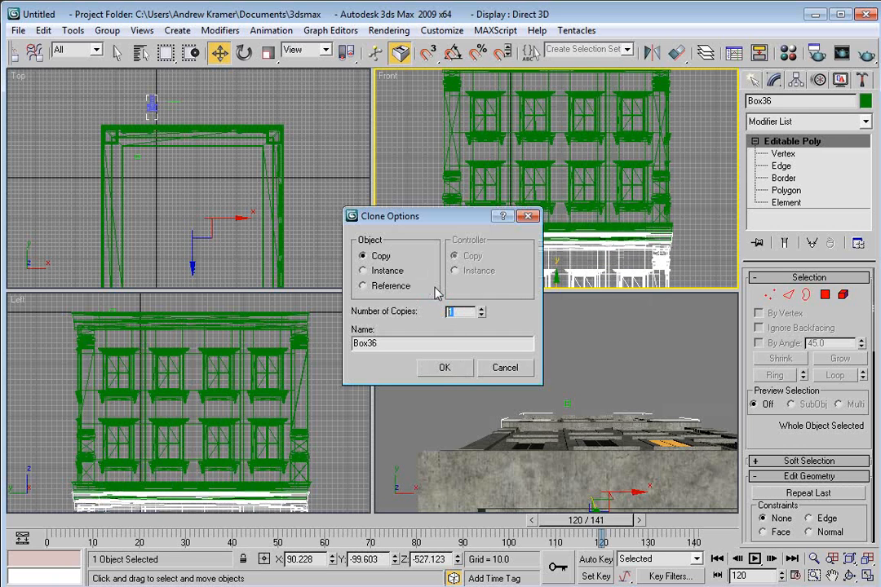
pyautogui.write('3')
pyautogui.click(455, 367)
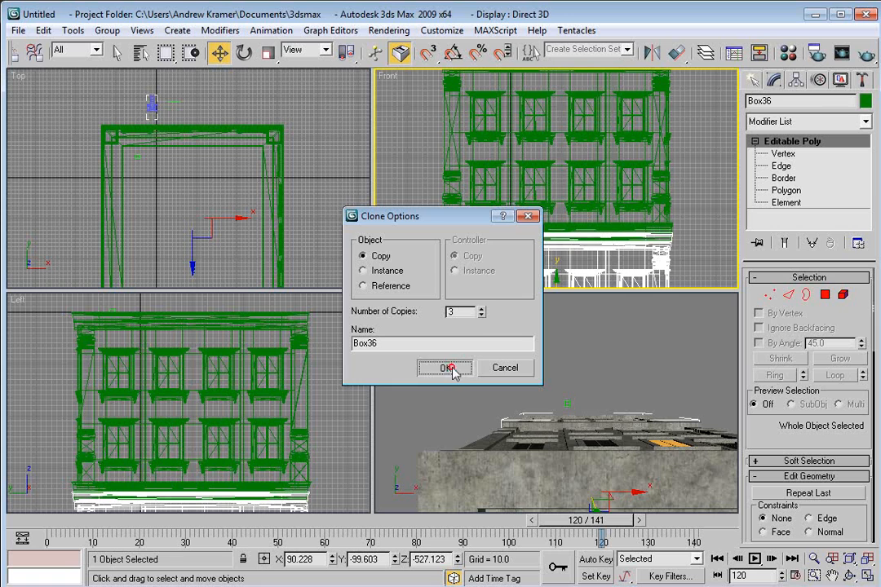
pyautogui.click(478, 379)
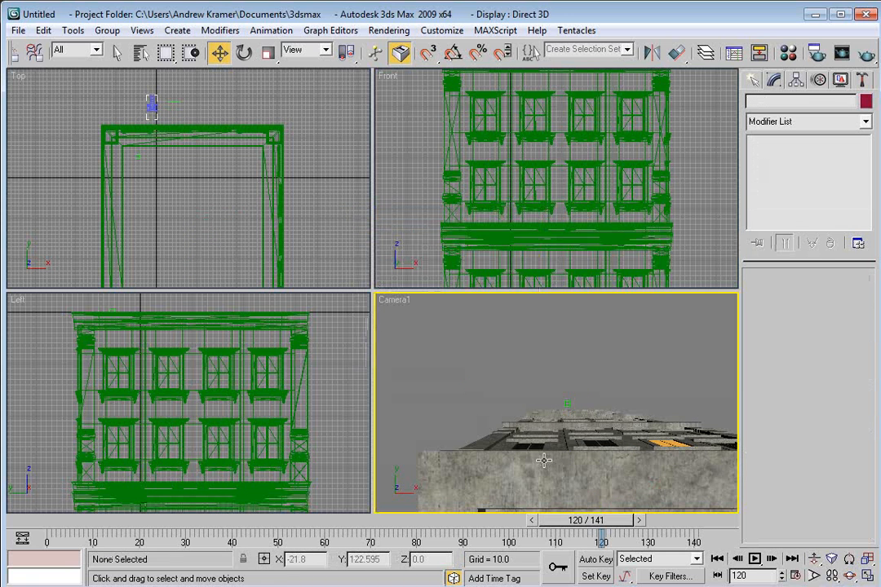
pyautogui.scroll(-5, 502, 220)
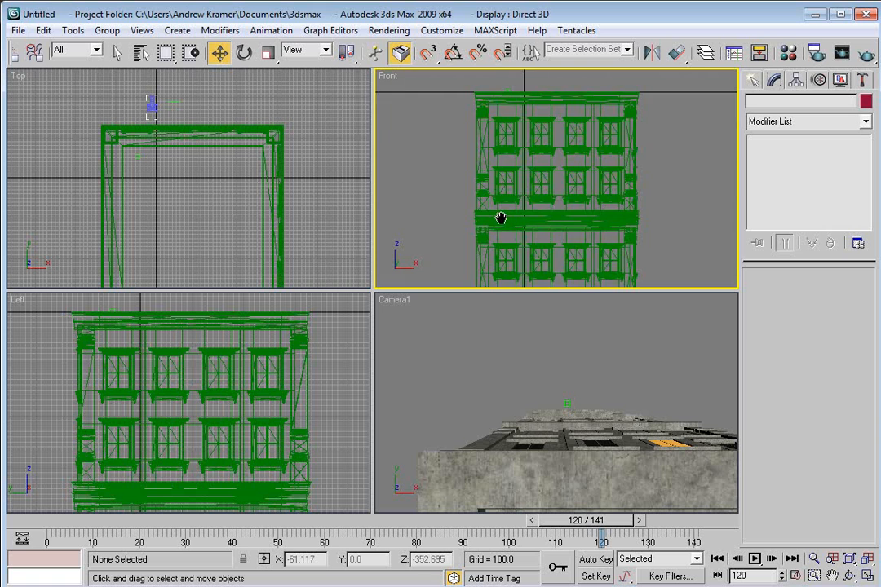
pyautogui.hotkey('alt', 'w')
pyautogui.scroll(-3, 387, 364)
pyautogui.scroll(2, 384, 410)
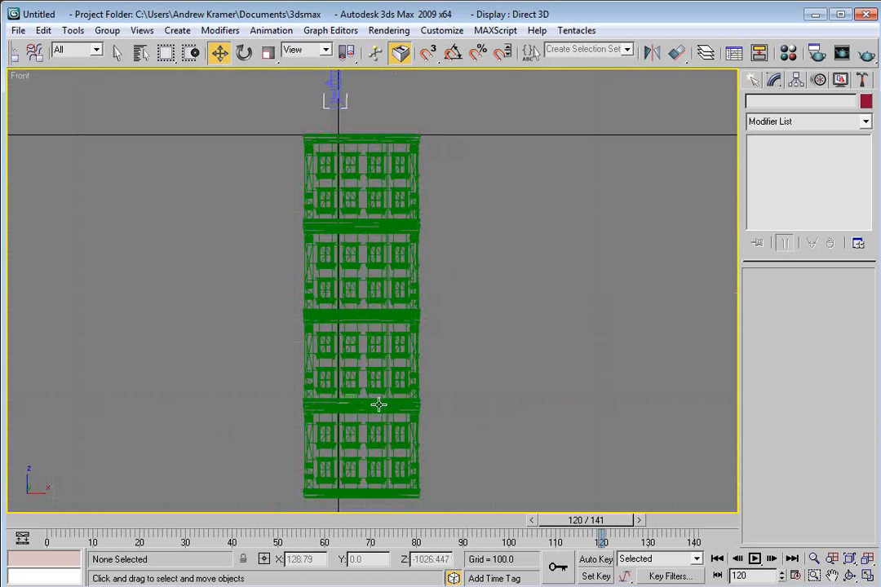
# Step: Select all four stacked building sections in the front view and scale them down uniformly
pyautogui.click(351, 420)
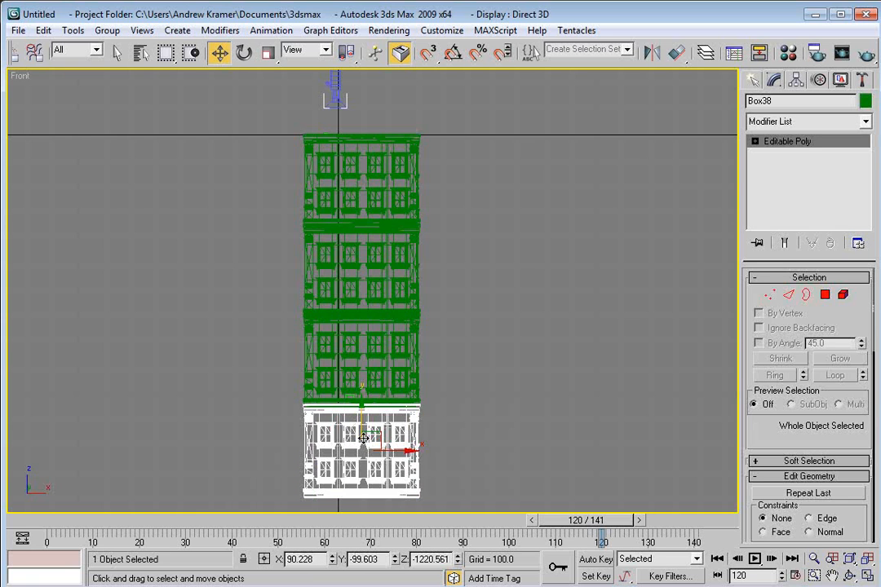
pyautogui.moveTo(468, 448); pyautogui.dragTo(388, 176)
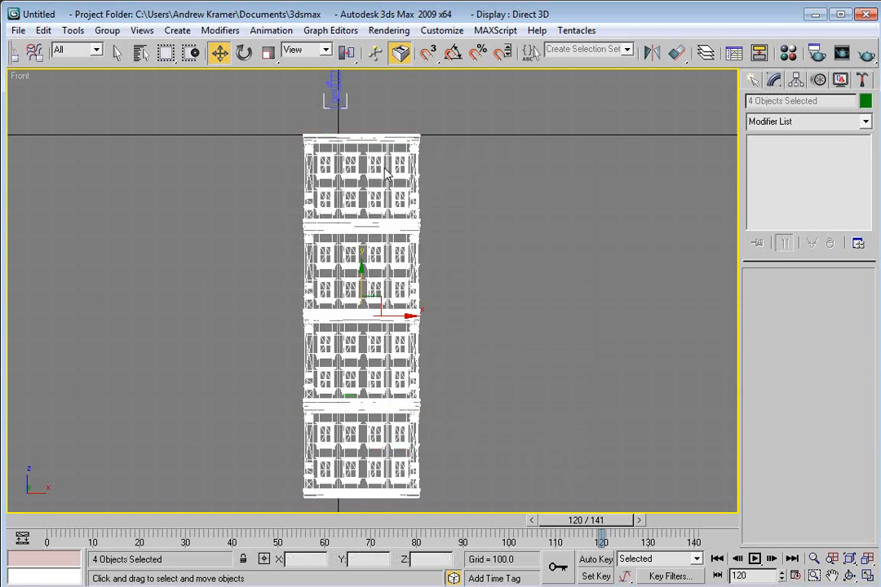
pyautogui.rightClick(388, 175)
pyautogui.click(417, 230)
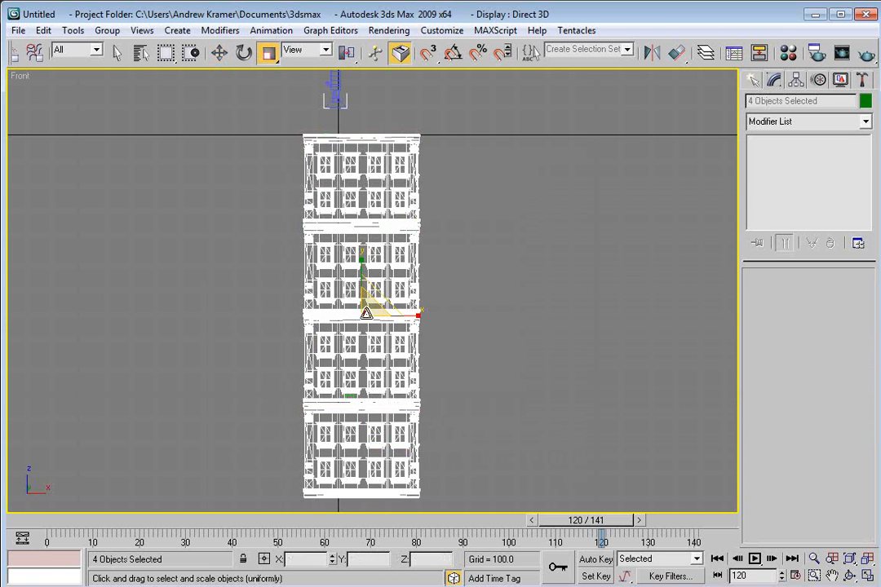
pyautogui.moveTo(366, 314); pyautogui.dragTo(366, 338)
# Step: Move the scaled stack up to the horizontal axis line in the front view and closer to the camera in the top view
pyautogui.rightClick(375, 307)
pyautogui.click(392, 323)
pyautogui.moveTo(379, 296); pyautogui.dragTo(347, 267)
pyautogui.rightClick(363, 246)
pyautogui.click(373, 293)
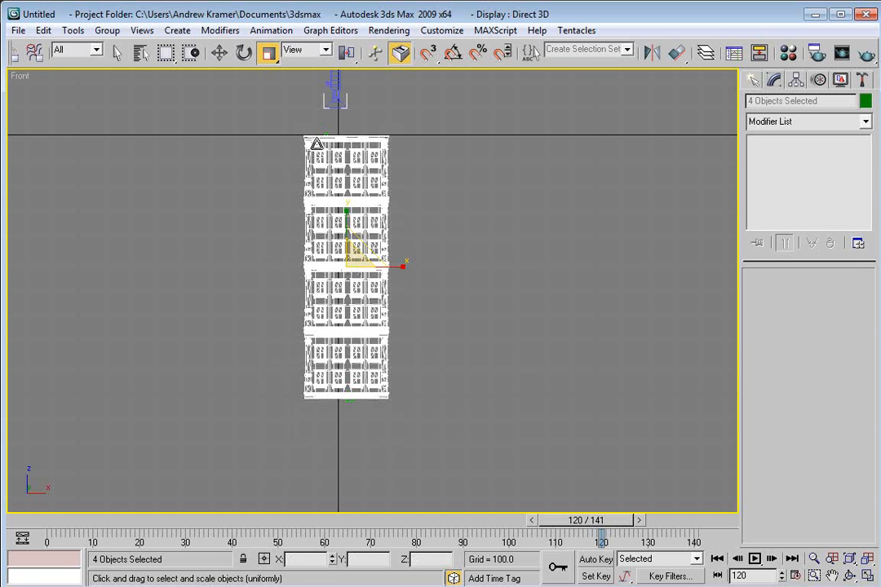
pyautogui.rightClick(389, 230)
pyautogui.click(403, 244)
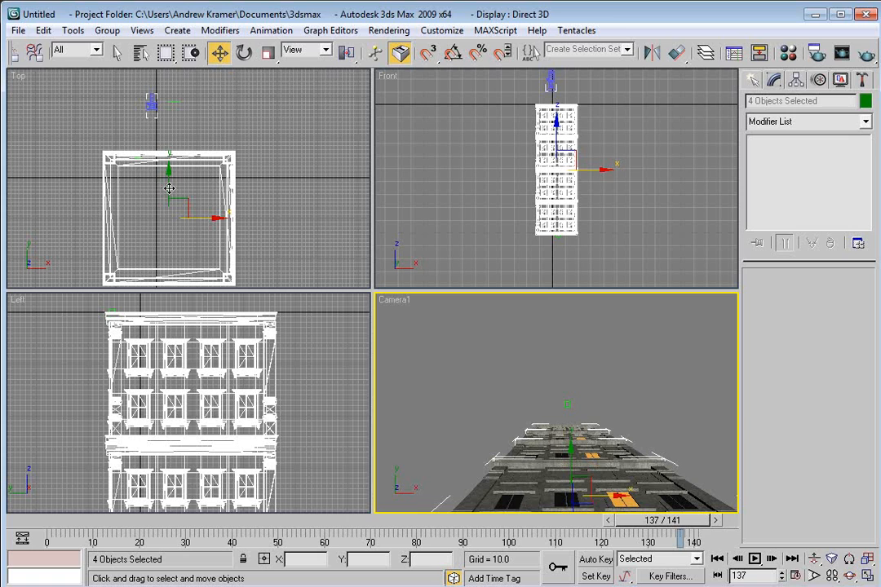
pyautogui.moveTo(168, 189); pyautogui.dragTo(161, 166)
pyautogui.moveTo(665, 524)
pyautogui.mouseDown()
pyautogui.moveTo(240, 526)
pyautogui.moveTo(656, 532)
pyautogui.mouseUp()
# Step: Scale the stack non-uniformly in the top view to 114% along X and larger along Y, check frame 124, and clear the selection
pyautogui.rightClick(217, 195)
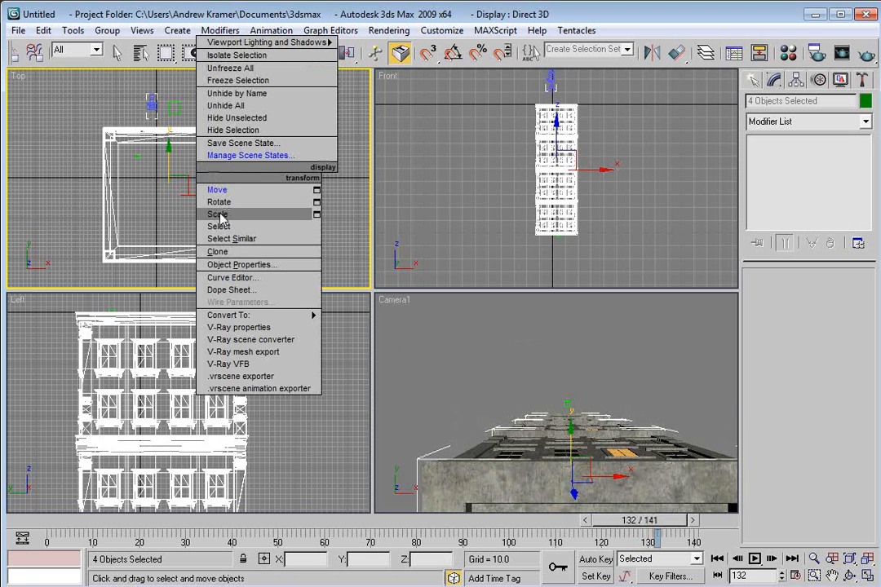
pyautogui.click(217, 214)
pyautogui.moveTo(216, 195); pyautogui.dragTo(226, 195)
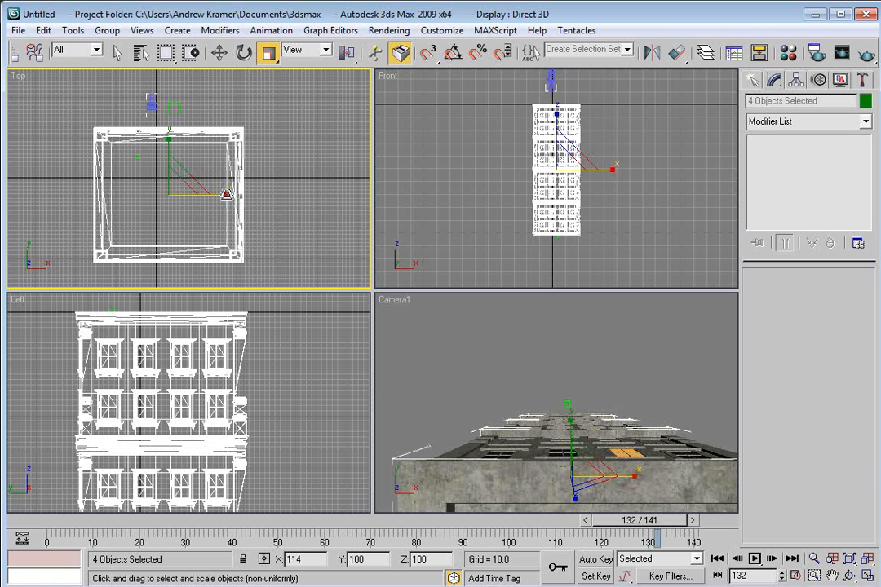
pyautogui.moveTo(169, 149)
pyautogui.mouseDown()
pyautogui.moveTo(169, 139)
pyautogui.moveTo(165, 168)
pyautogui.mouseUp()
pyautogui.rightClick(319, 156)
pyautogui.click(207, 167)
pyautogui.moveTo(654, 531); pyautogui.dragTo(620, 531)
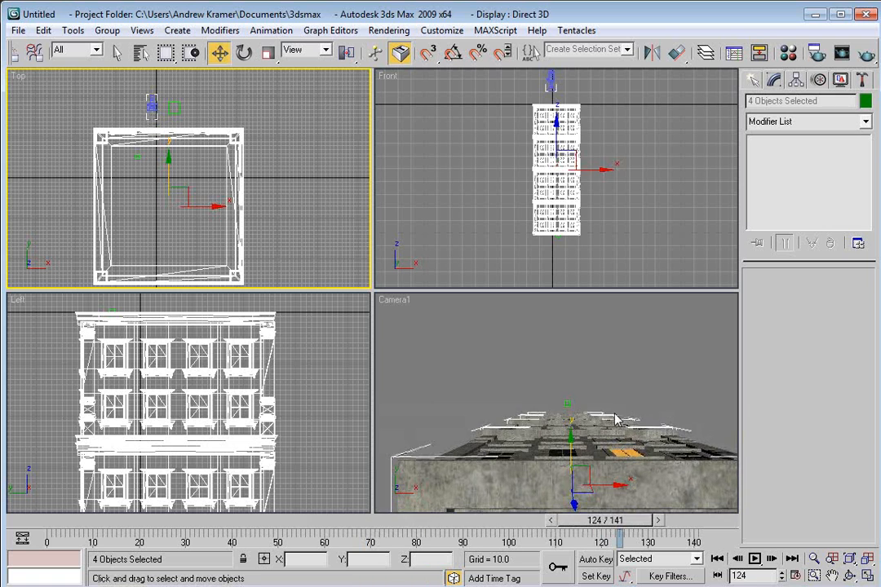
pyautogui.click(619, 390)
# Step: Select the whole stack in the front view and make one copy beside it in the negative X direction
pyautogui.moveTo(613, 101); pyautogui.dragTo(571, 247)
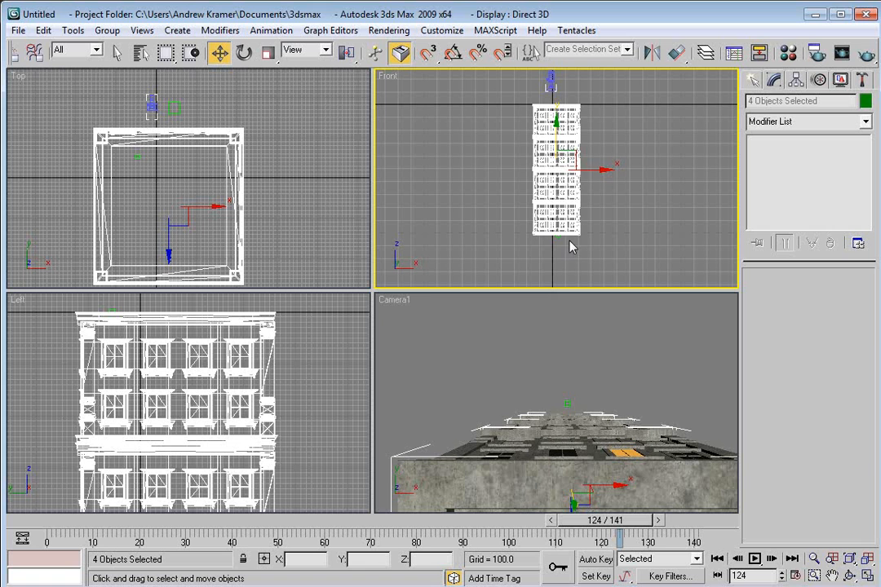
pyautogui.keyDown('shift'); pyautogui.moveTo(590, 169); pyautogui.dragTo(530, 175); pyautogui.keyUp('shift')
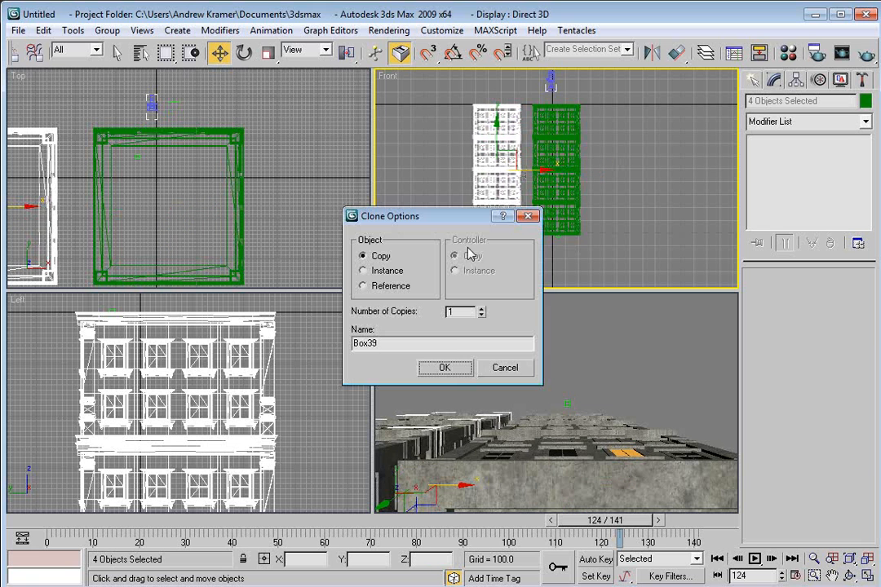
pyautogui.click(444, 370)
# Step: Copy the building stack across the street in the top view, rotate it to face the first row, and position it
pyautogui.scroll(-5, 220, 226)
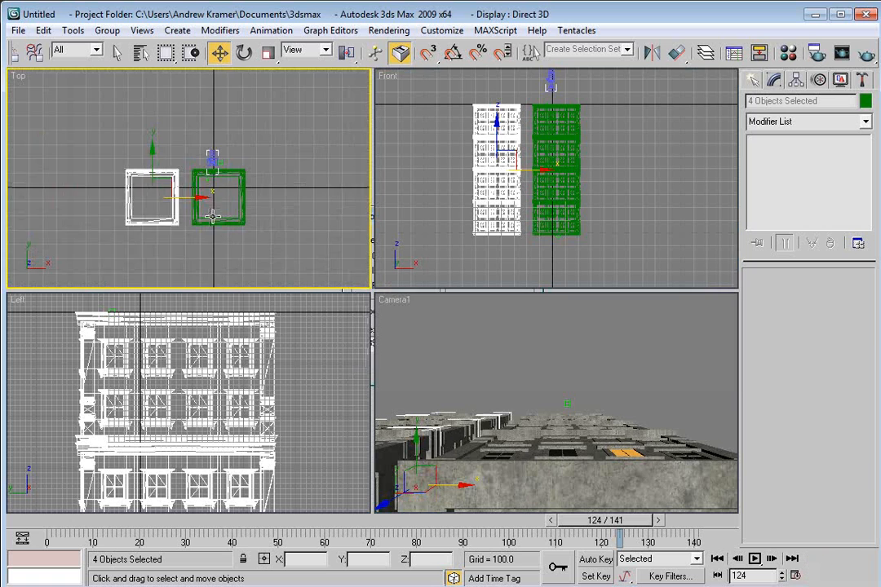
pyautogui.moveTo(163, 198)
pyautogui.keyDown('shift'); pyautogui.mouseDown()
pyautogui.moveTo(167, 101)
pyautogui.moveTo(138, 175)
pyautogui.moveTo(149, 189)
pyautogui.mouseUp(); pyautogui.keyUp('shift')
pyautogui.press('Return')
pyautogui.press('e')
pyautogui.rightClick(184, 133)
pyautogui.click(196, 153)
pyautogui.moveTo(190, 114)
pyautogui.mouseDown()
pyautogui.moveTo(123, 97)
pyautogui.moveTo(133, 93)
pyautogui.mouseUp()
# Step: Copy the rotated stack sideways along X to fill a three-building row opposite the first
pyautogui.keyDown('shift'); pyautogui.moveTo(164, 124); pyautogui.dragTo(281, 127); pyautogui.keyUp('shift')
pyautogui.press('Return')
pyautogui.click(459, 371)
# Step: Remove the second section from the top of the facing row's outermost building at the negative X end, and preview frame 131
pyautogui.click(619, 384)
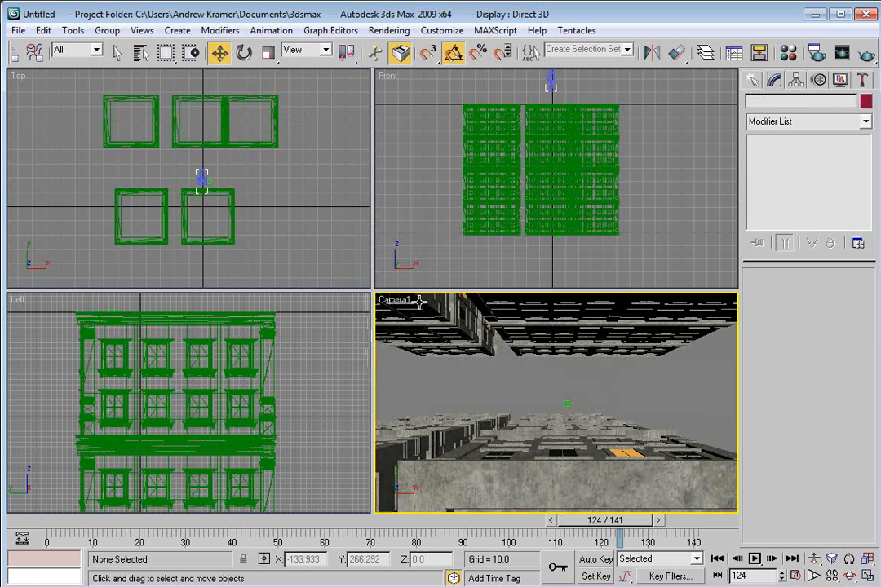
pyautogui.click(472, 349)
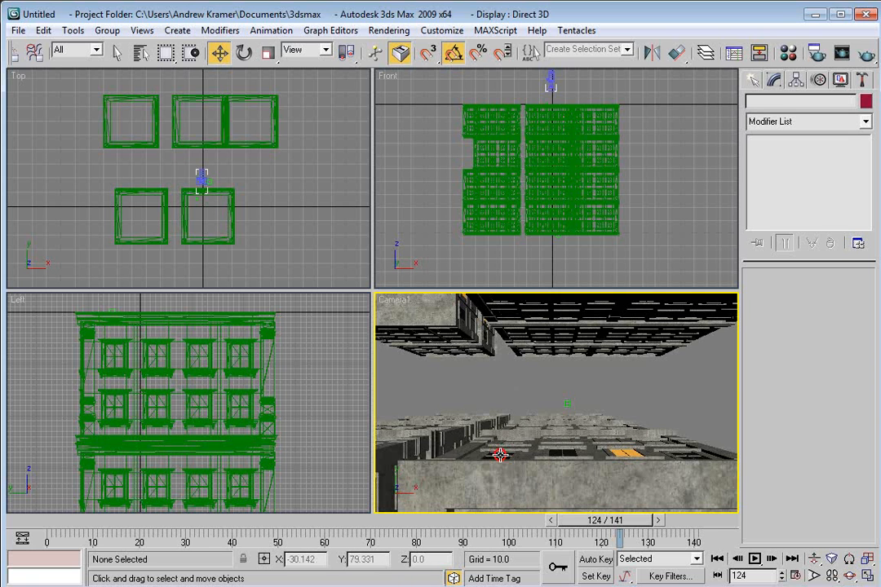
pyautogui.moveTo(607, 521); pyautogui.dragTo(653, 527)
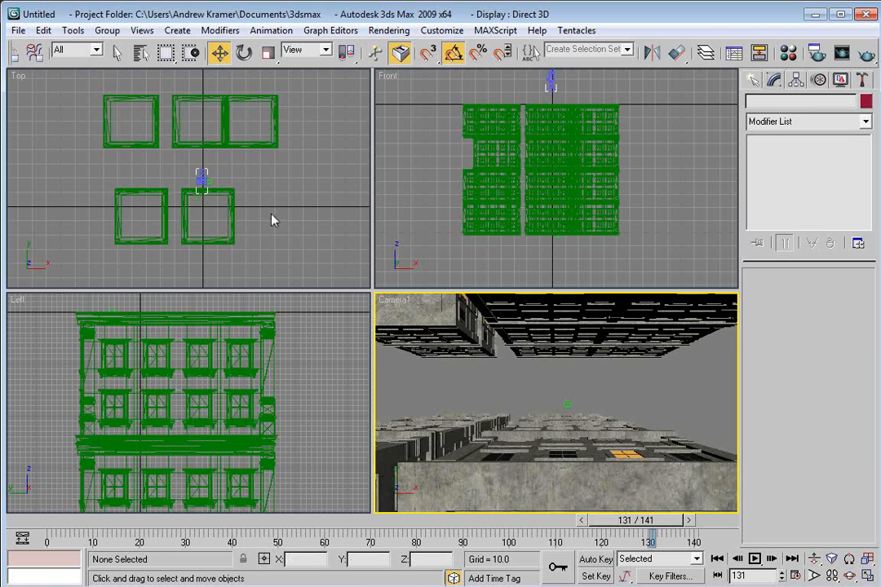
# Step: Copy the building below the camera along positive X in the top view, clear the selection, and check the camera view at frame 127
pyautogui.click(231, 216)
pyautogui.moveTo(232, 216); pyautogui.dragTo(313, 225)
pyautogui.click(466, 371)
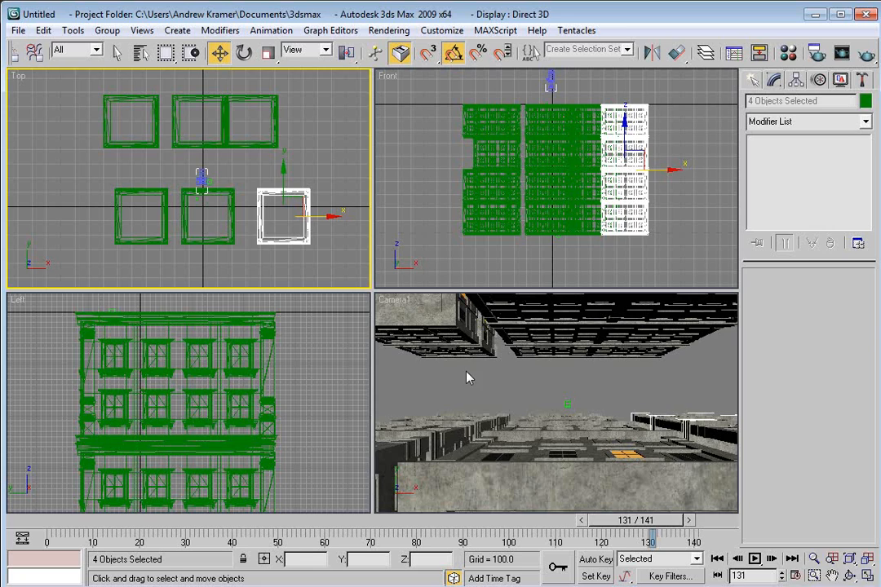
pyautogui.click(489, 379)
pyautogui.moveTo(636, 520)
pyautogui.mouseDown()
pyautogui.moveTo(122, 539)
pyautogui.moveTo(633, 538)
pyautogui.mouseUp()
pyautogui.press('w')
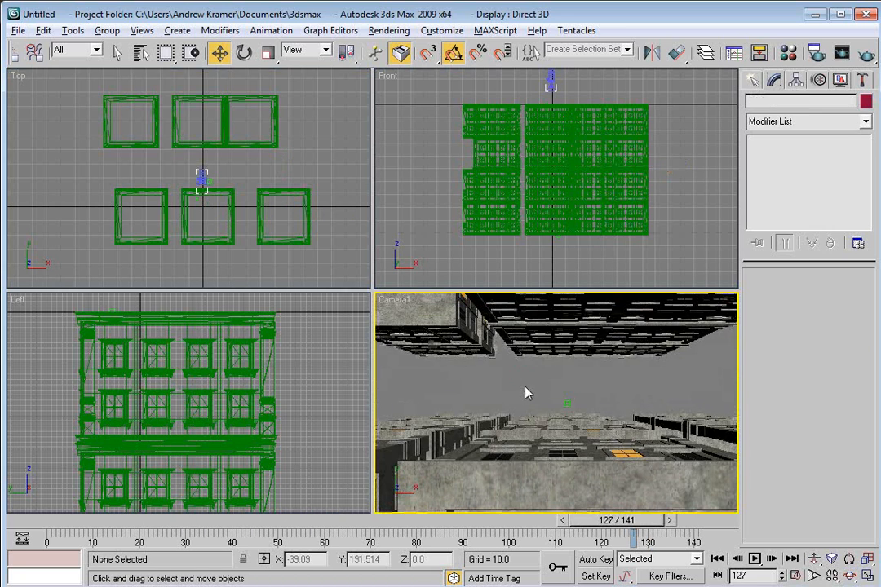
pyautogui.hotkey('alt', 'w')
pyautogui.hotkey('alt', 'w')
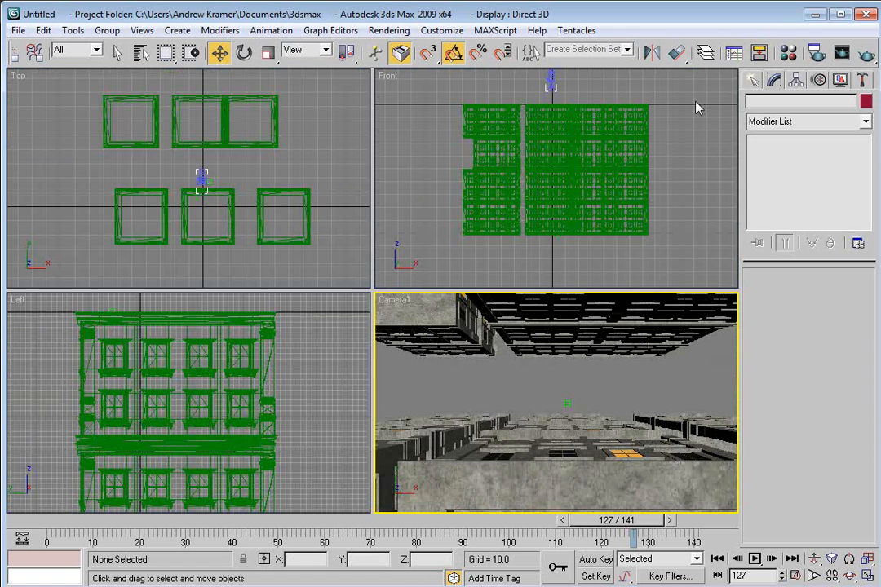
# Step: Create a Standard Omni light in the top view, beside the buildings on the positive X side
pyautogui.click(752, 79)
pyautogui.click(794, 104)
pyautogui.click(807, 125)
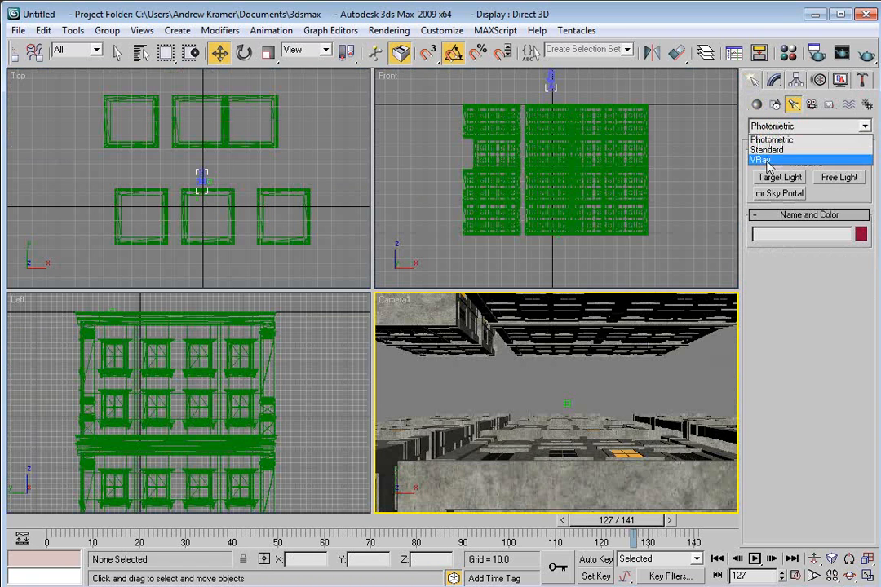
pyautogui.click(766, 150)
pyautogui.click(780, 210)
pyautogui.scroll(-3, 249, 168)
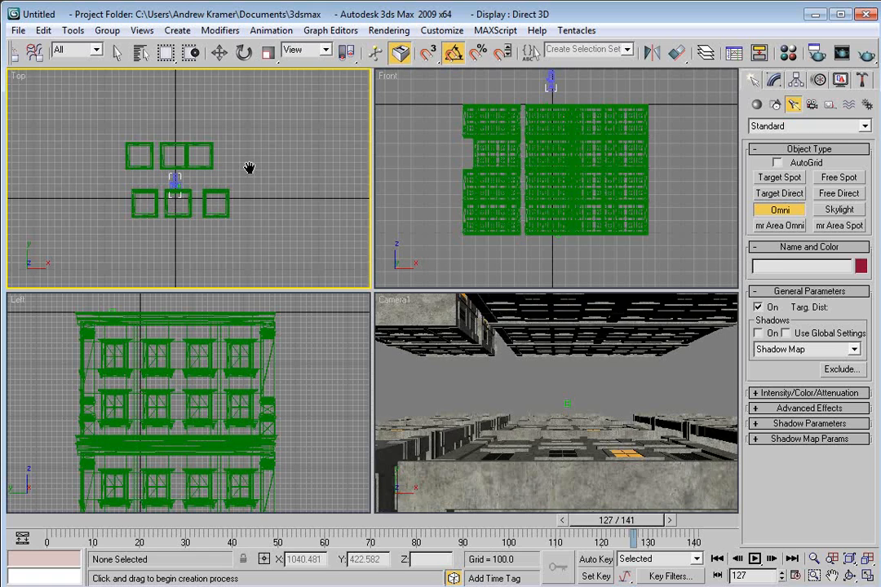
pyautogui.click(249, 168)
# Step: Switch the top viewport to Perspective and move the Omni light farther from the buildings along positive X
pyautogui.press('p')
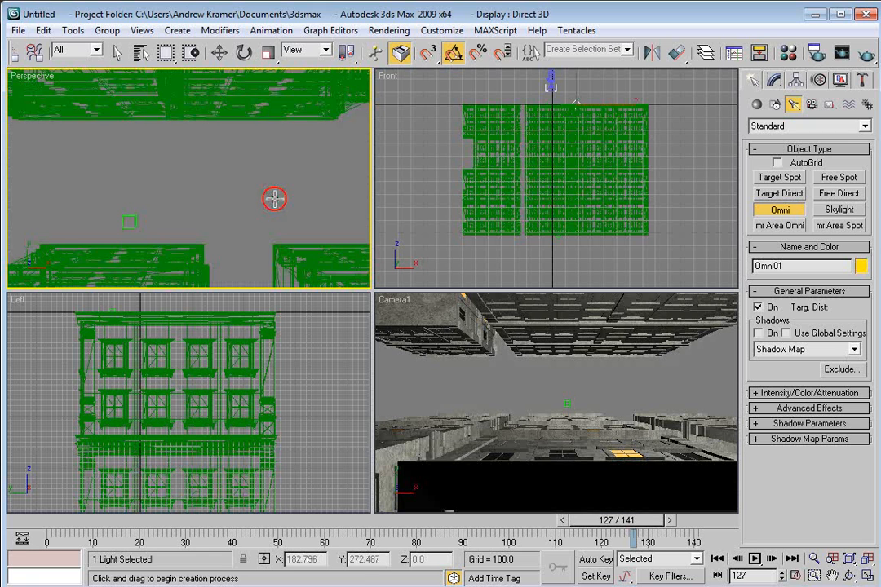
pyautogui.scroll(-4, 229, 182)
pyautogui.scroll(-5, 227, 182)
pyautogui.press('w')
pyautogui.moveTo(189, 159); pyautogui.dragTo(267, 153)
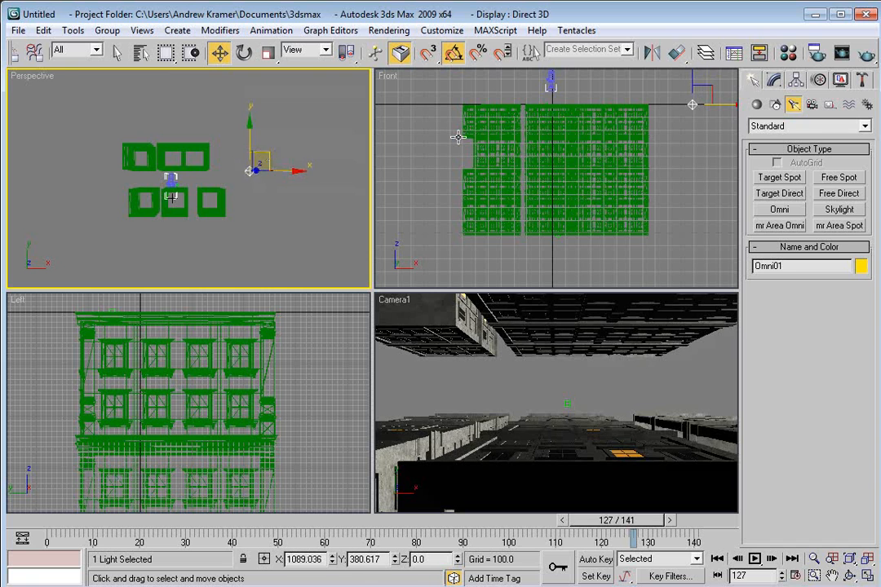
# Step: Raise the Omni light above the rooftops and place a lower copy of it on the opposite side of the buildings
pyautogui.scroll(-4, 458, 155)
pyautogui.moveTo(588, 150)
pyautogui.mouseDown()
pyautogui.moveTo(598, 104)
pyautogui.moveTo(592, 136)
pyautogui.moveTo(422, 179)
pyautogui.mouseUp()
pyautogui.press('Return')
pyautogui.click(90, 176)
pyautogui.moveTo(86, 171)
pyautogui.mouseDown()
pyautogui.moveTo(102, 167)
pyautogui.moveTo(98, 181)
pyautogui.moveTo(99, 163)
pyautogui.mouseUp()
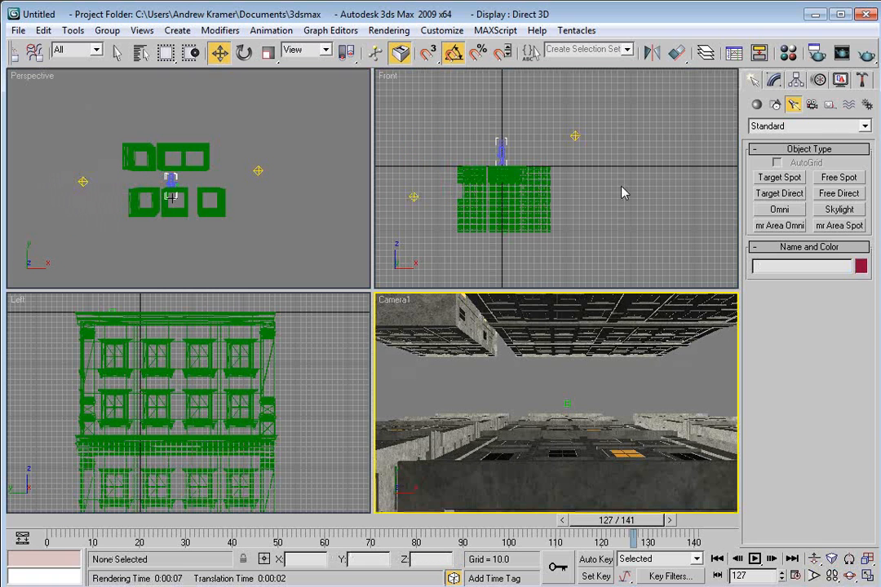
# Step: Turn on shadows for the upper light, Omni01, and set their type to Ray Traced Shadows
pyautogui.click(576, 134)
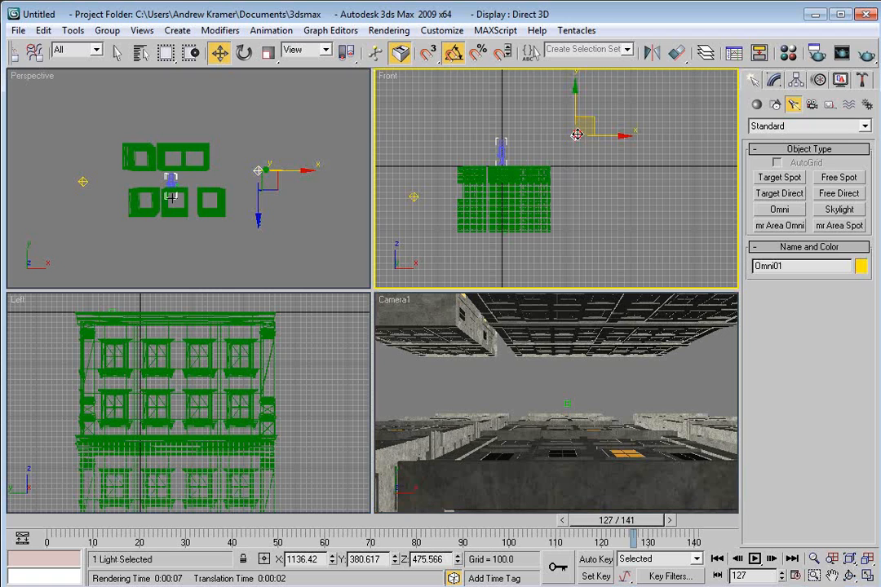
pyautogui.click(775, 79)
pyautogui.click(759, 359)
pyautogui.click(784, 375)
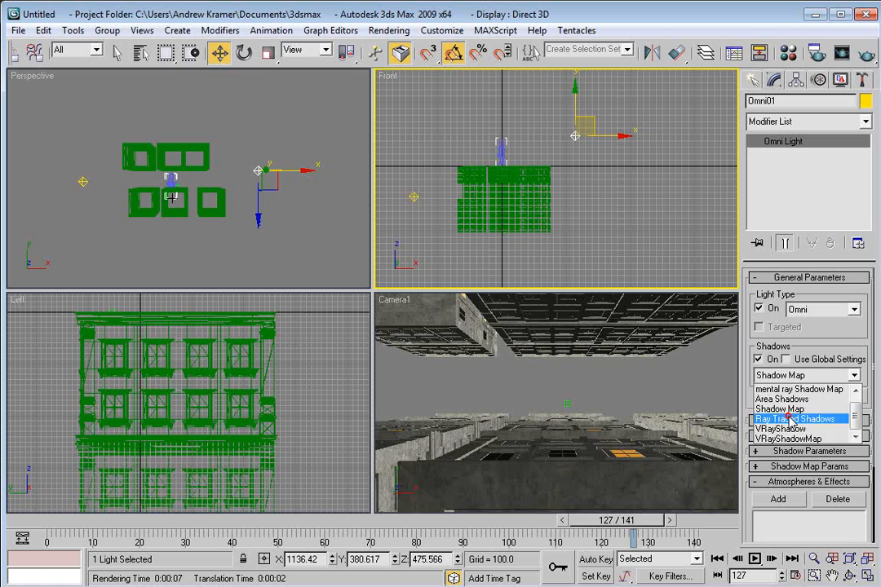
pyautogui.click(790, 417)
# Step: Turn on shadows for the lower light, Omni02, and set their type to Ray Traced Shadows
pyautogui.click(414, 196)
pyautogui.click(759, 359)
pyautogui.click(769, 376)
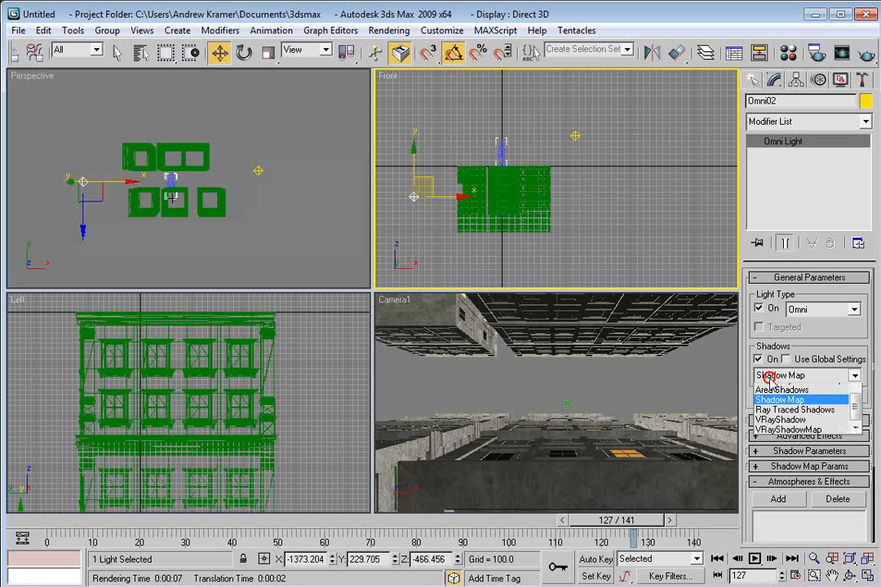
pyautogui.click(781, 418)
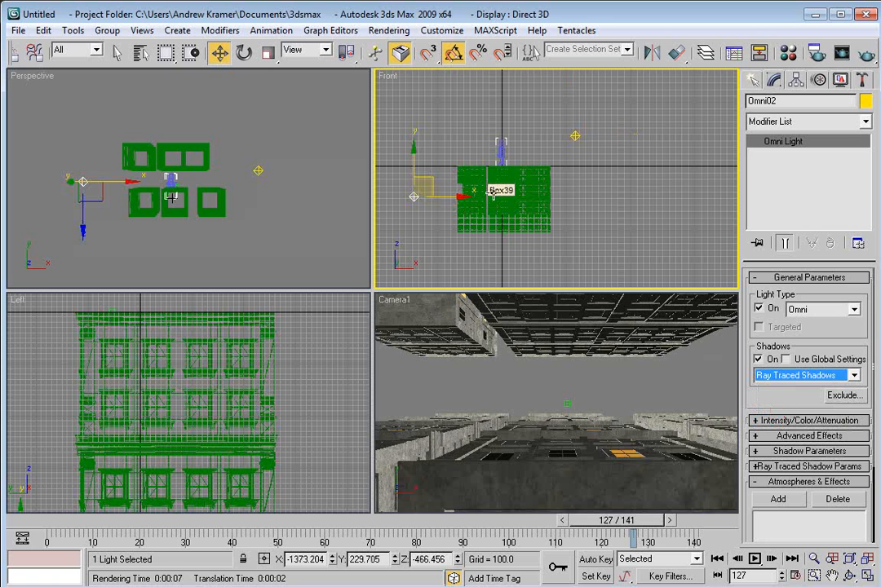
# Step: Raise Omni01 higher above the buildings in the front view and render the Camera1 view at frame 127
pyautogui.click(575, 137)
pyautogui.moveTo(575, 105); pyautogui.dragTo(572, 80)
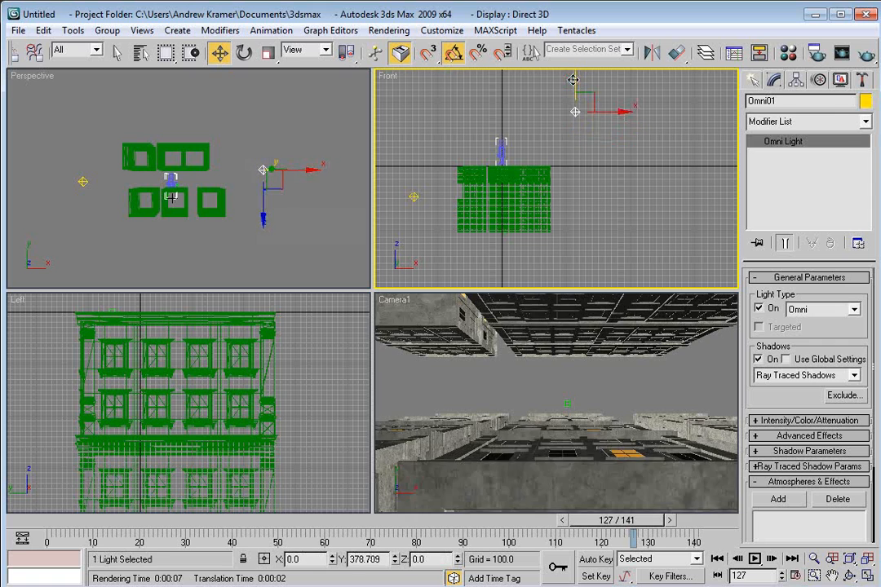
pyautogui.hotkey('shift', 'q')
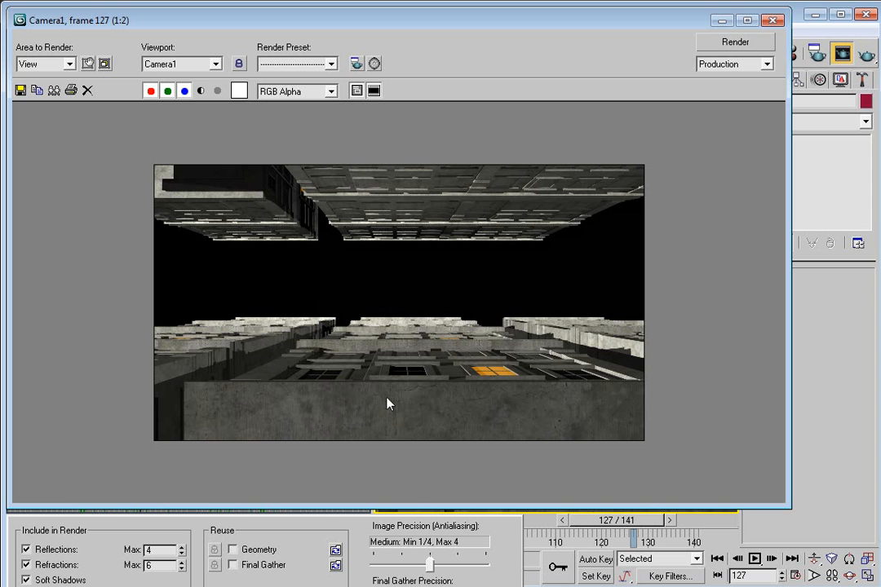
# Step: Inspect the rendered frame's alpha channel and return to the color display
pyautogui.click(332, 355)
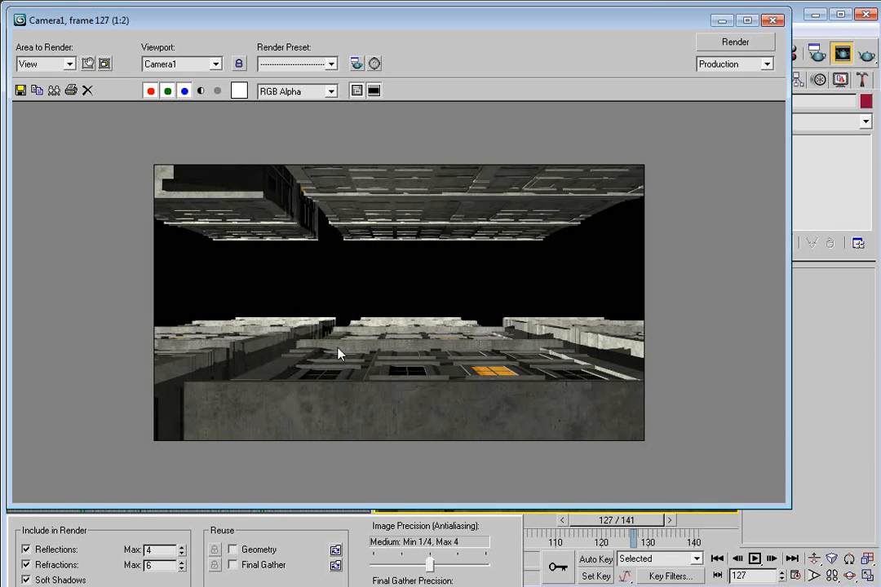
pyautogui.click(201, 90)
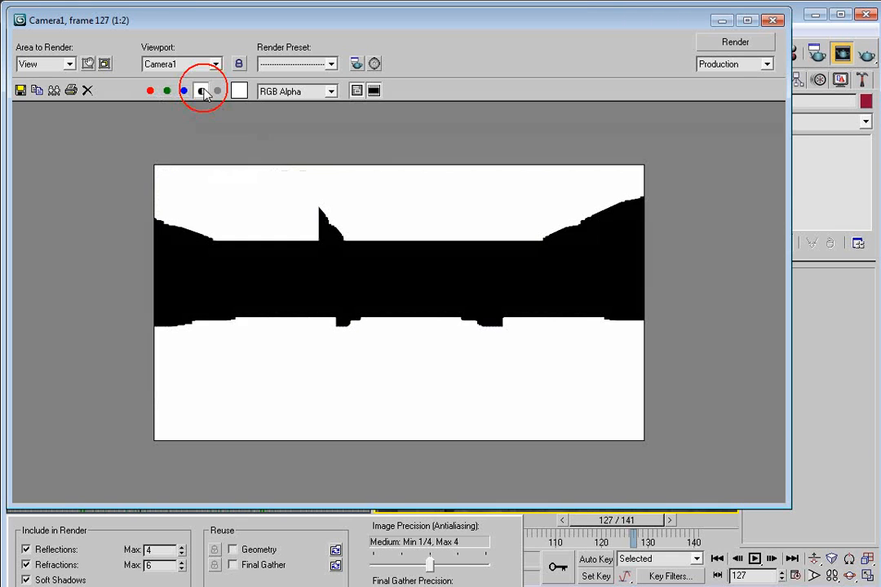
pyautogui.click(202, 91)
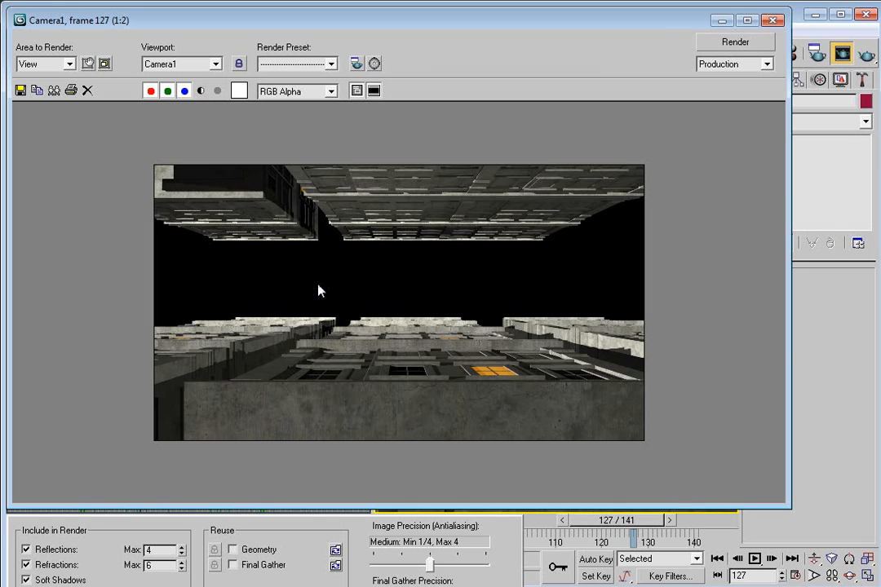
# Step: Set the render's time output to Active Time Segment and open the render output file settings
pyautogui.moveTo(659, 27); pyautogui.dragTo(659, 46)
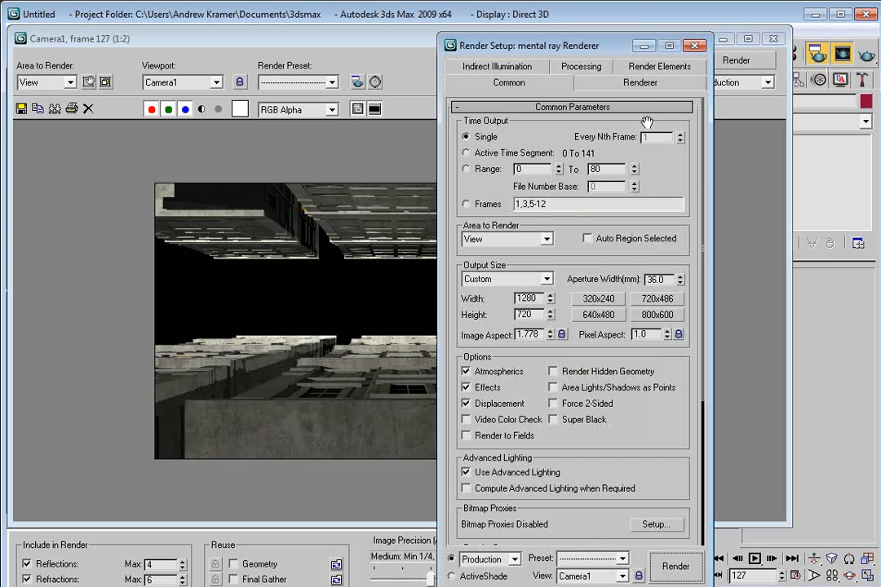
pyautogui.click(471, 154)
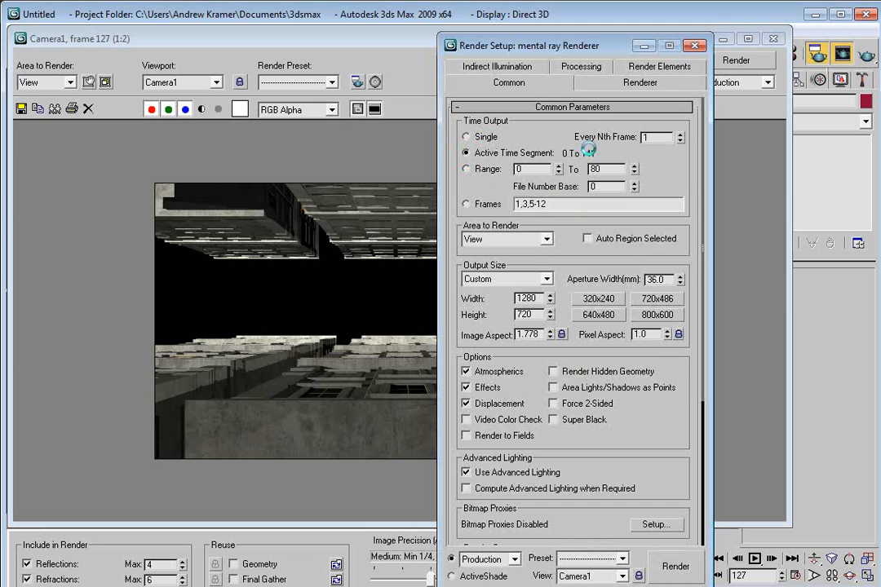
pyautogui.moveTo(655, 449); pyautogui.dragTo(624, 298)
pyautogui.click(655, 399)
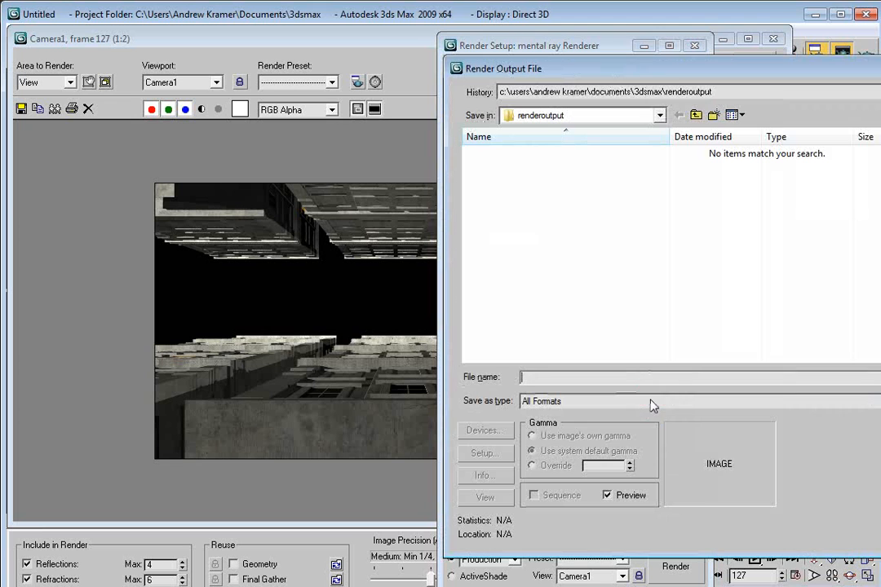
# Step: Set the render output file to a TIF image named building with the 16-bit Color image type
pyautogui.write('b')
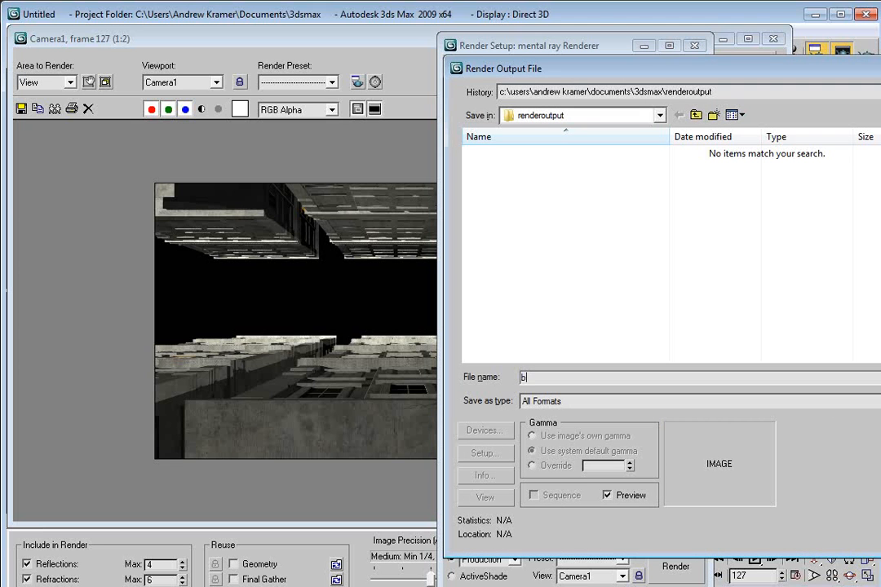
pyautogui.write('uilding')
pyautogui.click(556, 402)
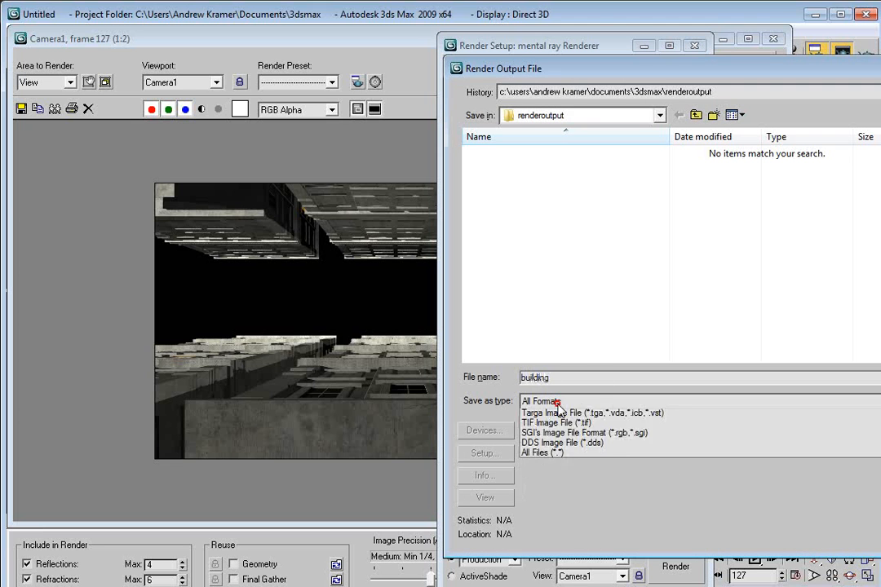
pyautogui.click(538, 548)
pyautogui.click(486, 454)
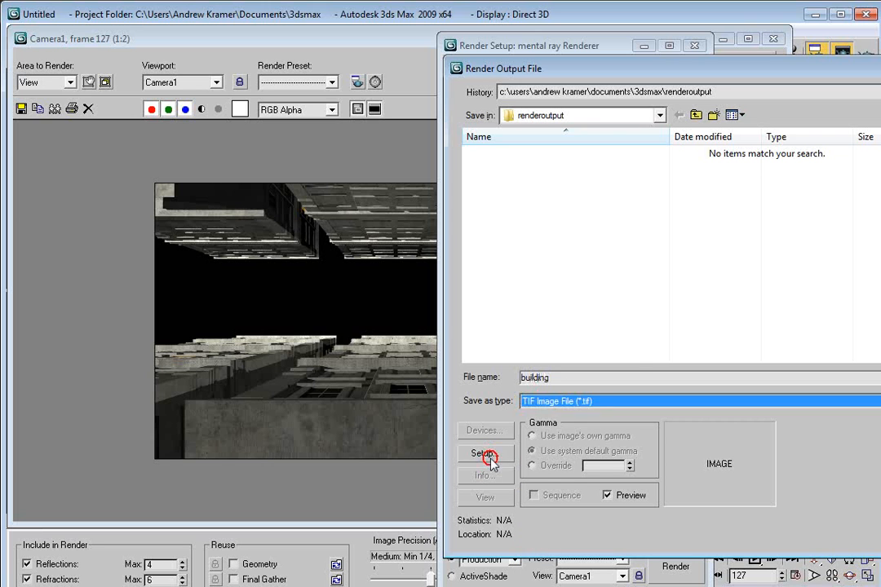
pyautogui.click(685, 309)
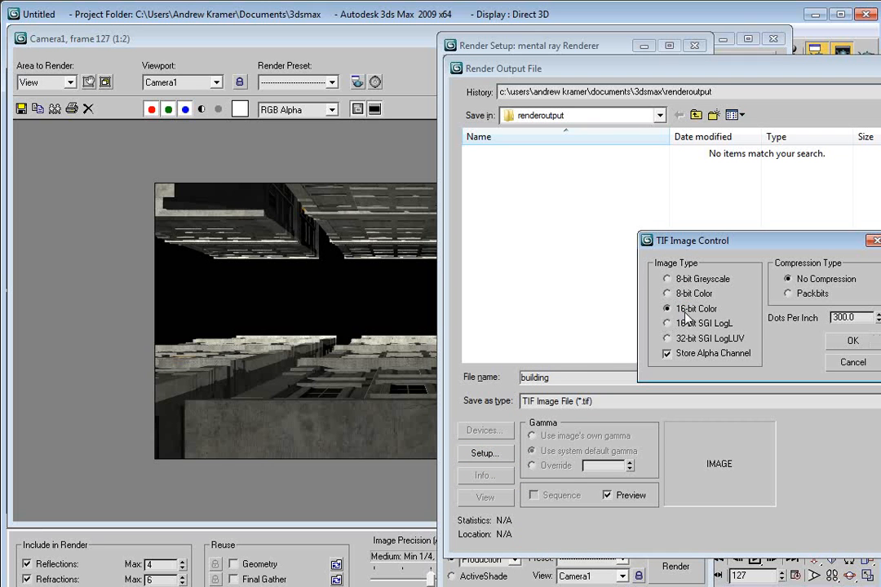
pyautogui.click(838, 340)
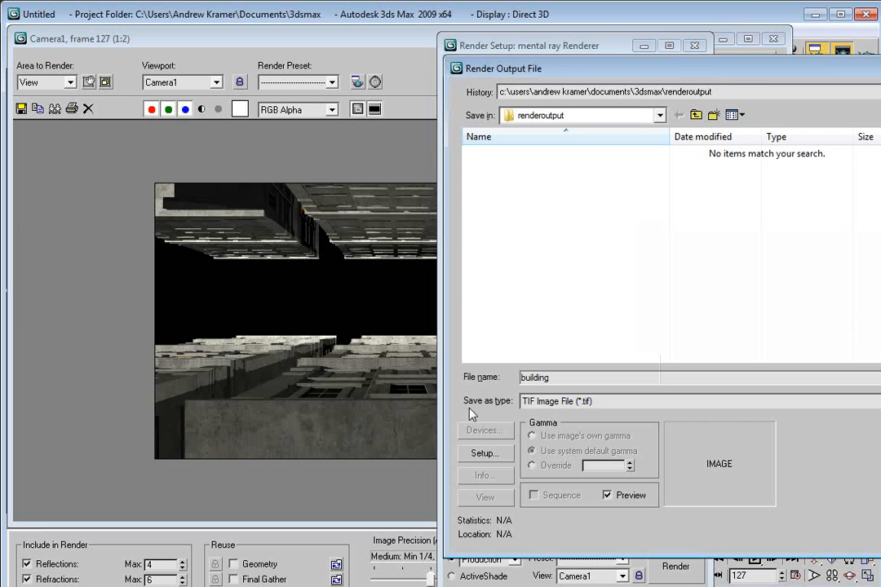
pyautogui.press('Return')
# Step: Expand the Assign Renderer settings in the render setup and close the rendered frame window
pyautogui.scroll(1, 664, 267)
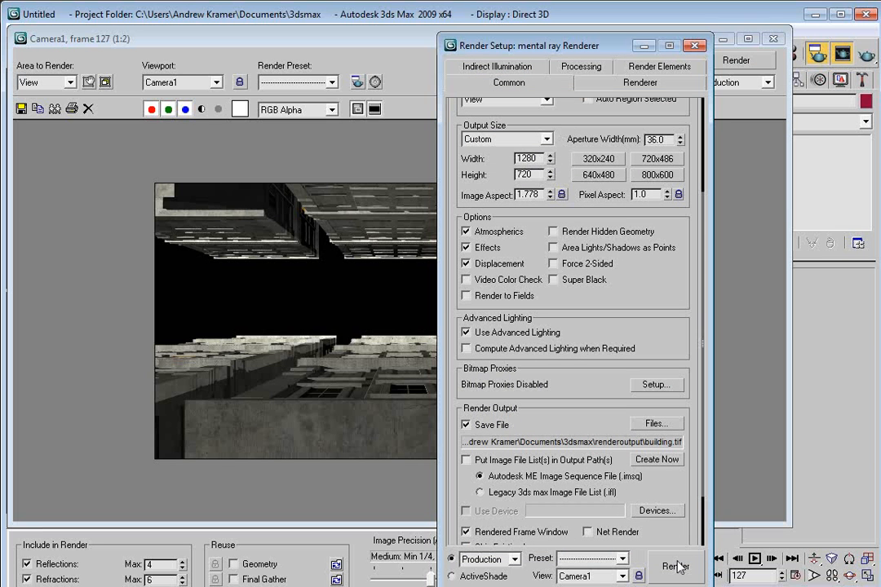
pyautogui.scroll(-3, 670, 354)
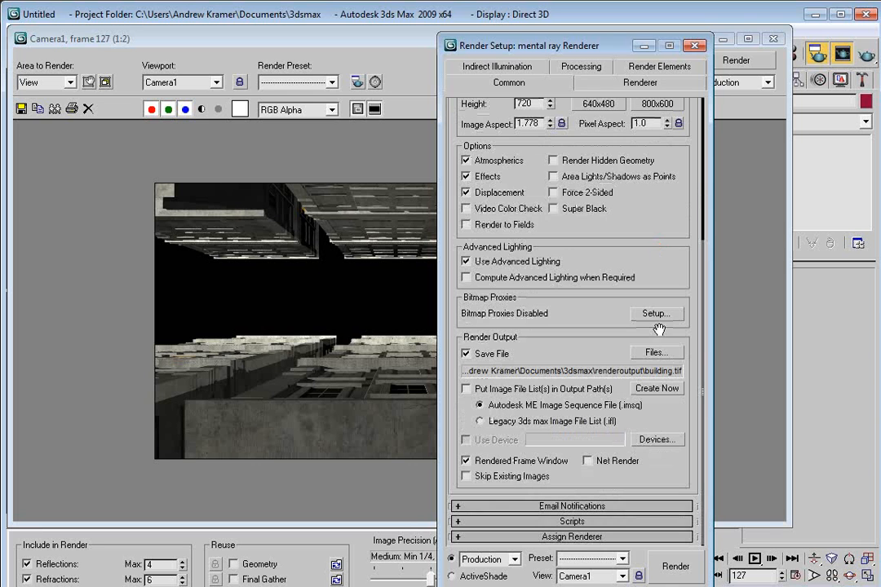
pyautogui.click(589, 537)
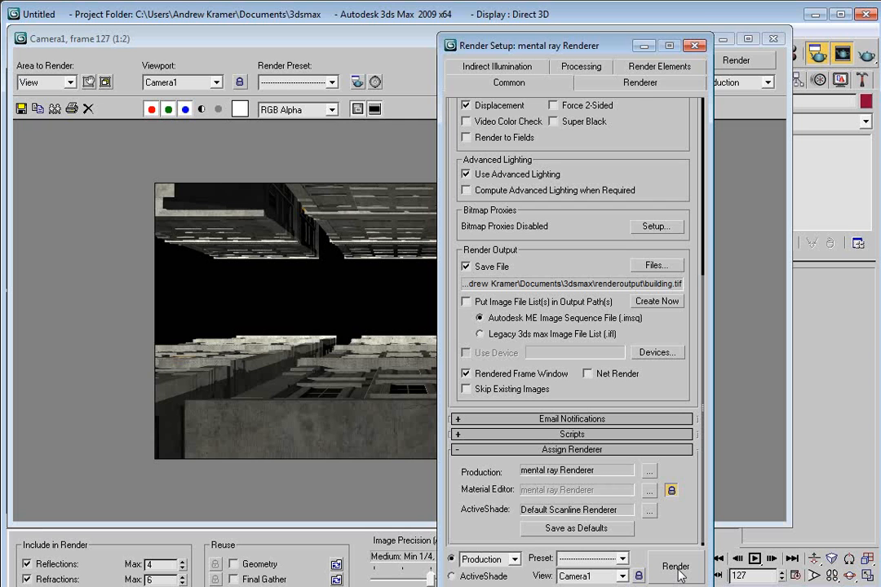
pyautogui.click(346, 39)
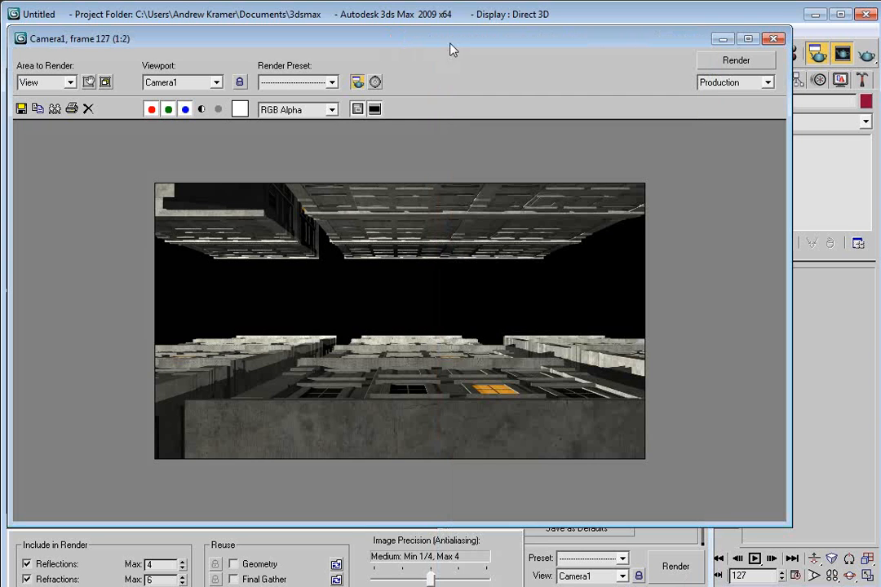
pyautogui.click(774, 40)
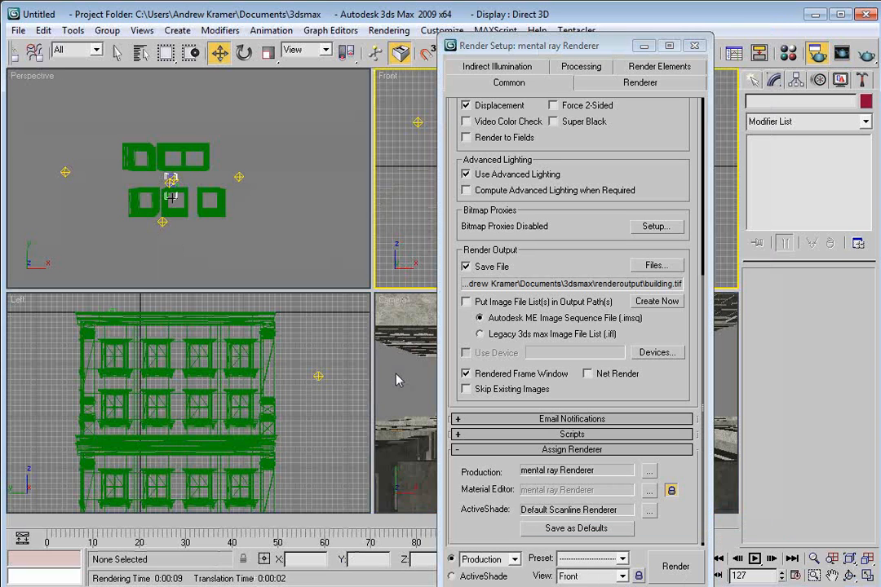
# Step: Make the second material slot a mental ray material with Ambient/Reflective Occlusion (3dsmax) as its Surface shader
pyautogui.press('m')
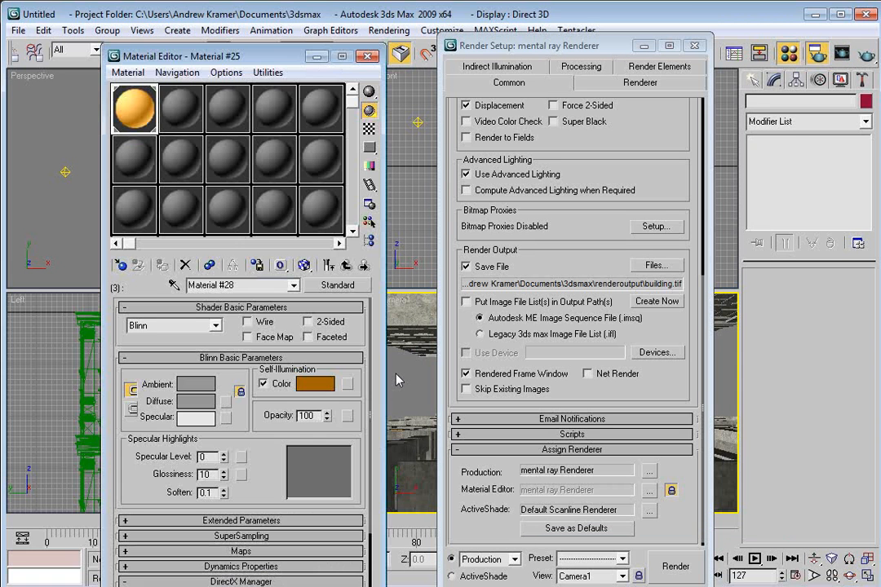
pyautogui.click(186, 120)
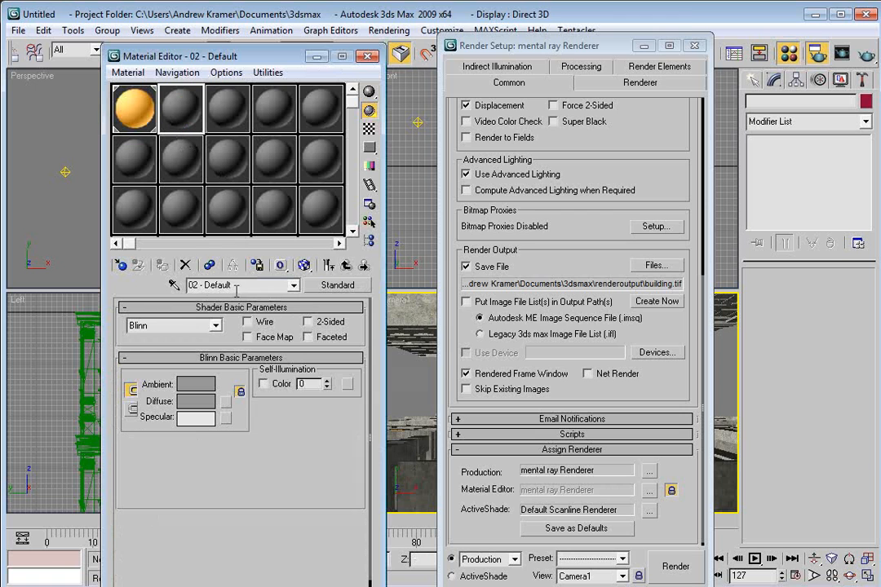
pyautogui.click(334, 284)
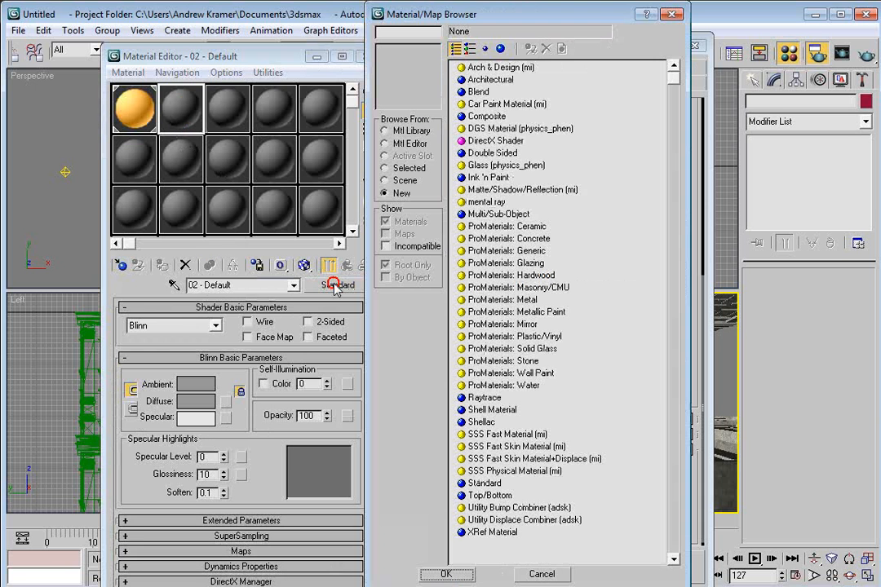
pyautogui.doubleClick(490, 205)
pyautogui.press('F10')
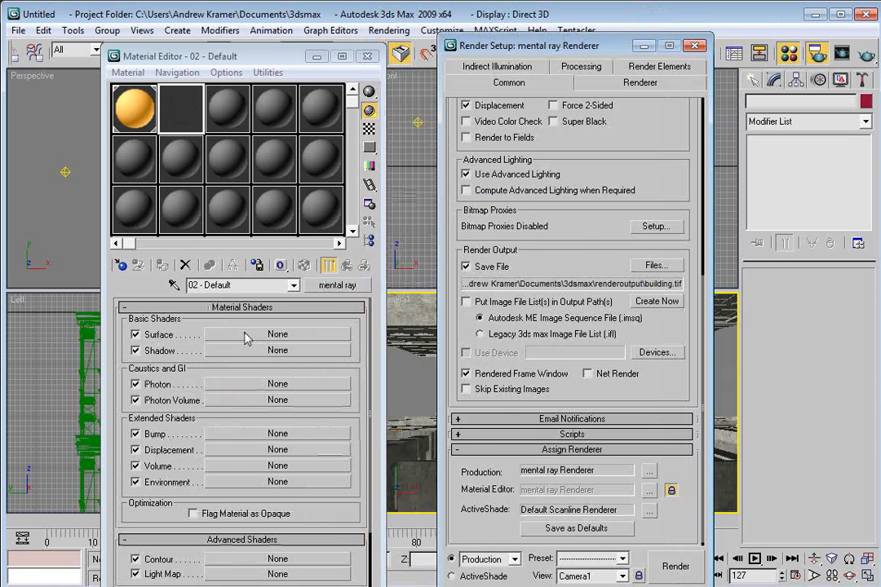
pyautogui.click(247, 338)
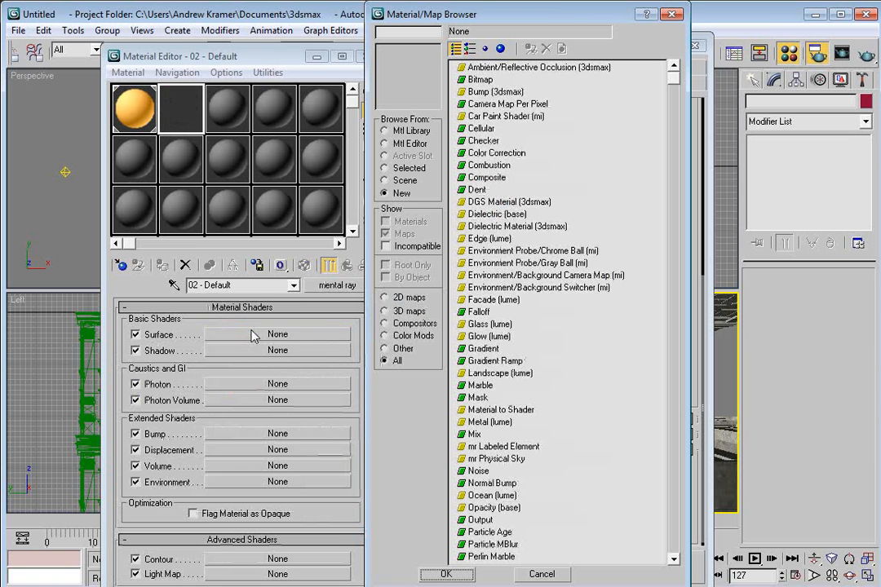
pyautogui.doubleClick(529, 68)
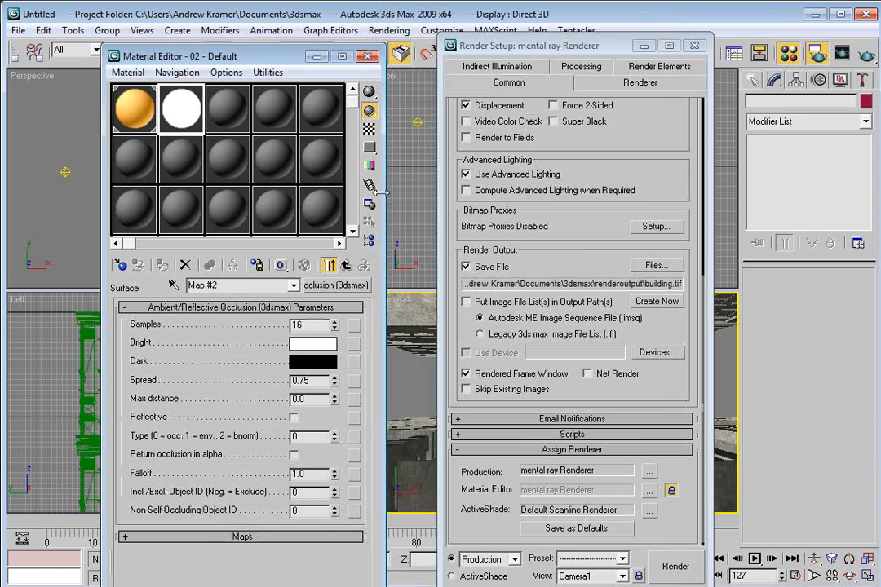
# Step: Set the occlusion shader's Samples to 45, Spread to 1.0 and Max distance to 50
pyautogui.click(292, 325)
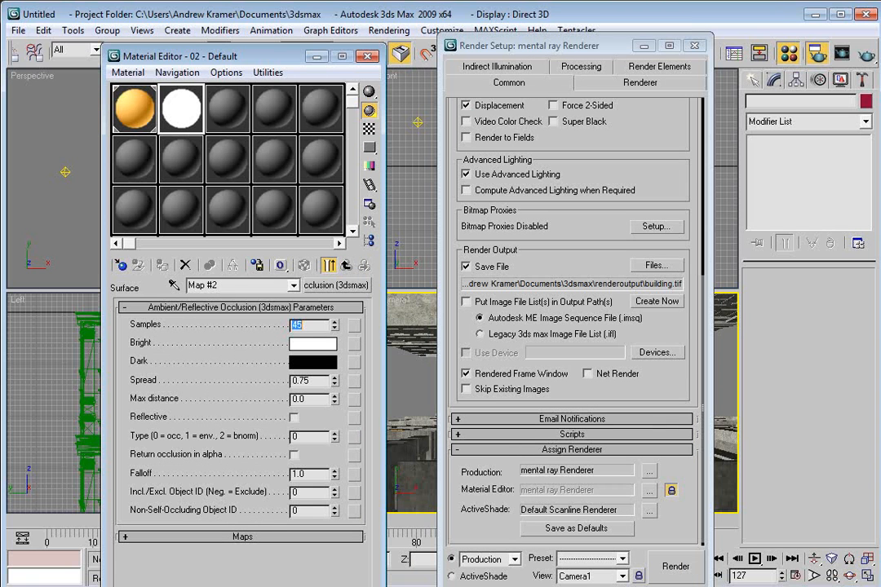
pyautogui.moveTo(315, 381); pyautogui.dragTo(261, 389)
pyautogui.write('1')
pyautogui.press('Return')
pyautogui.moveTo(306, 400); pyautogui.dragTo(292, 400)
pyautogui.write('50')
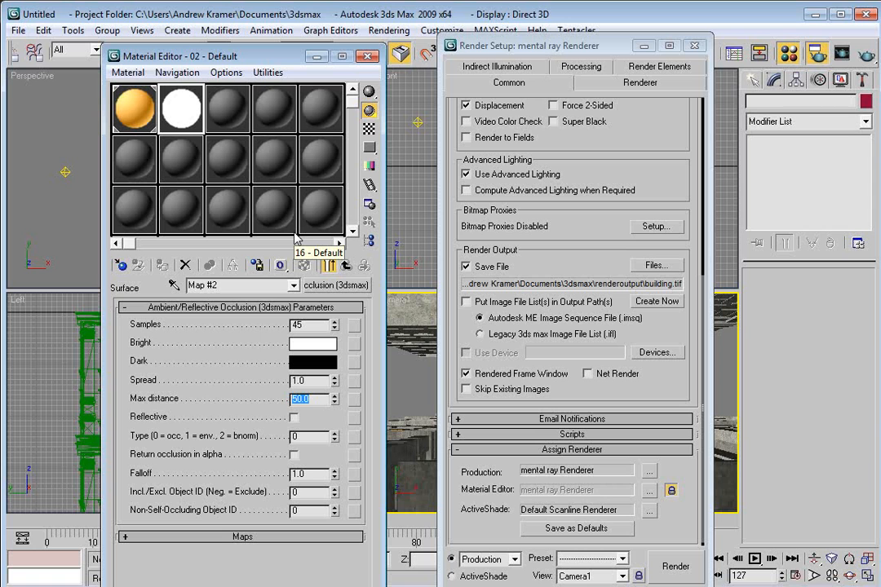
# Step: Enable Material Override in the render processing settings and assign the occlusion material to it
pyautogui.click(579, 68)
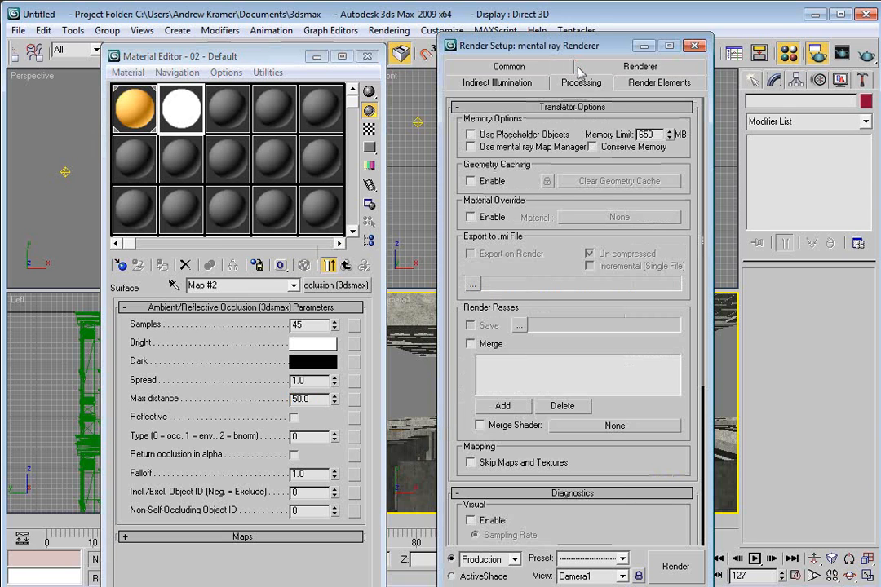
pyautogui.click(471, 218)
pyautogui.moveTo(177, 112); pyautogui.dragTo(581, 219)
pyautogui.click(537, 361)
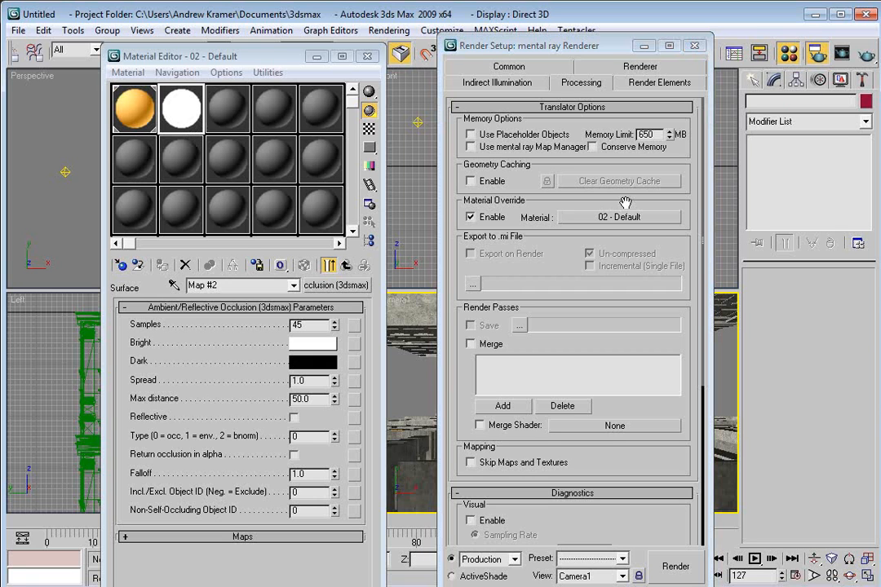
# Step: Render the Camera1 view at frame 127 and examine the occlusion shading up close
pyautogui.hotkey('shift', 'q')
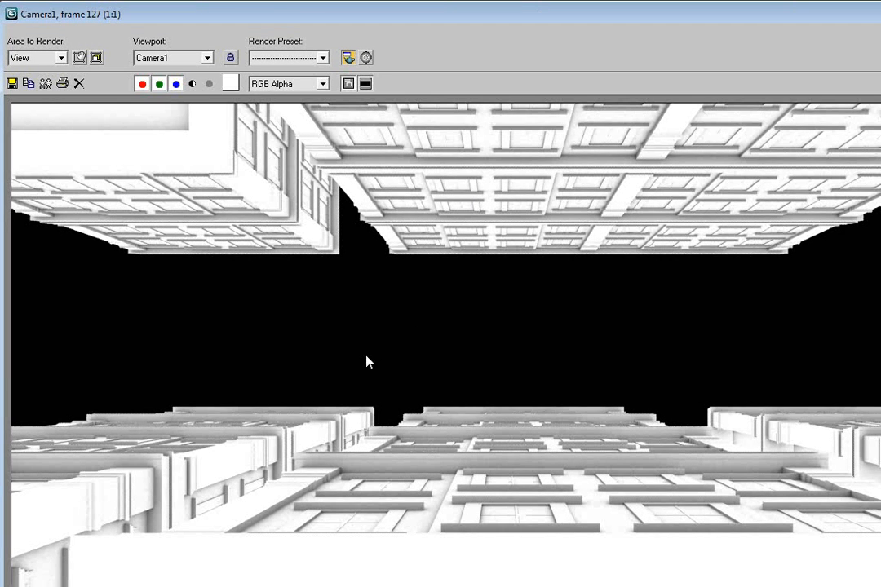
pyautogui.scroll(1, 324, 510)
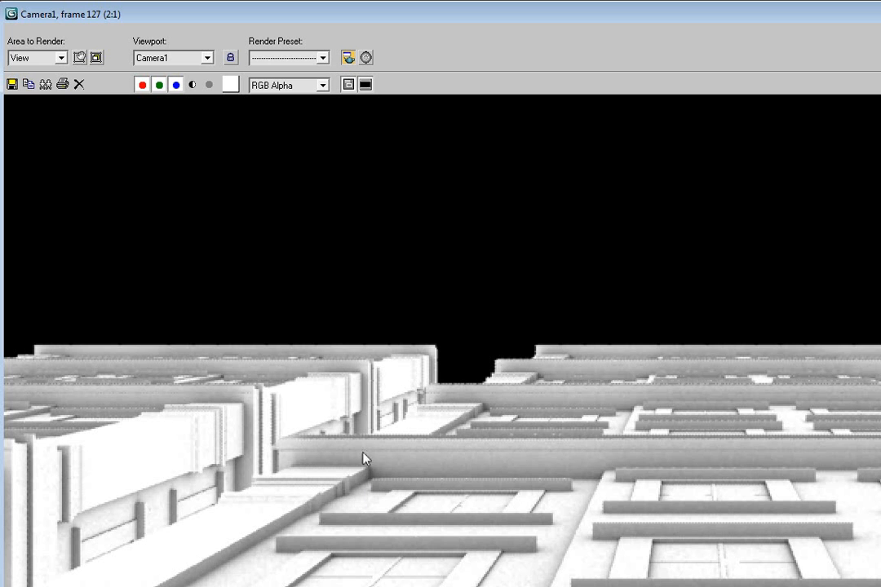
pyautogui.scroll(-1, 364, 457)
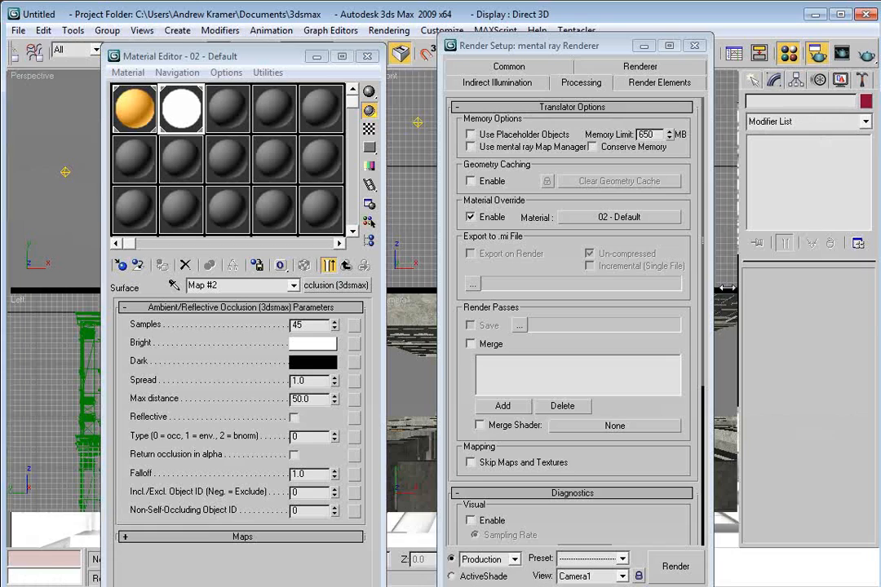
# Step: Move the material and render setup windows aside, go to frame 28 and render the Camera1 view
pyautogui.moveTo(294, 62); pyautogui.dragTo(240, 57)
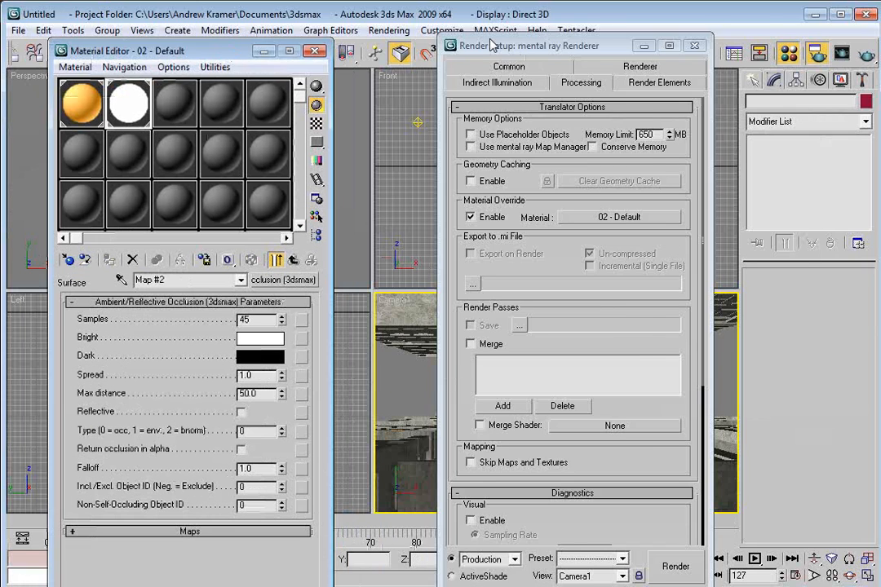
pyautogui.moveTo(531, 46); pyautogui.dragTo(718, 28)
pyautogui.moveTo(398, 528); pyautogui.dragTo(291, 516)
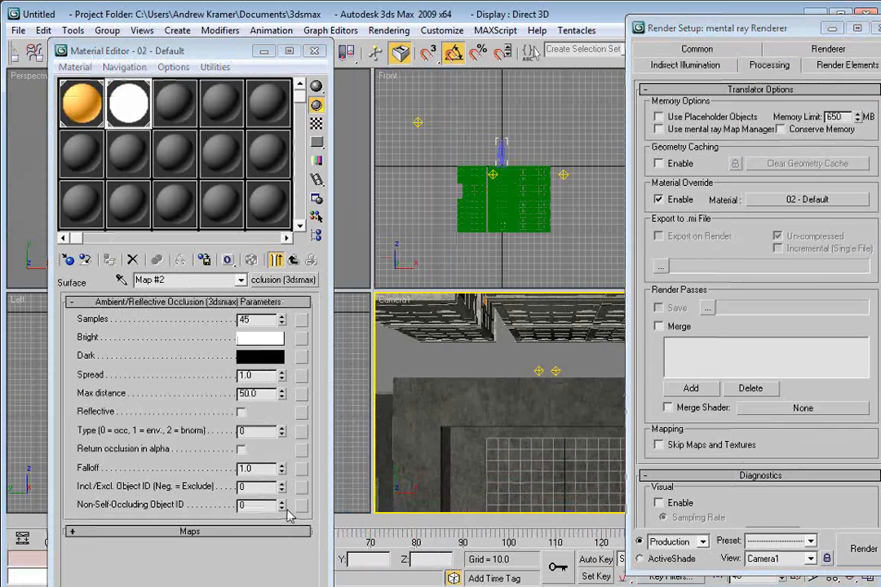
pyautogui.moveTo(47, 534); pyautogui.dragTo(148, 521)
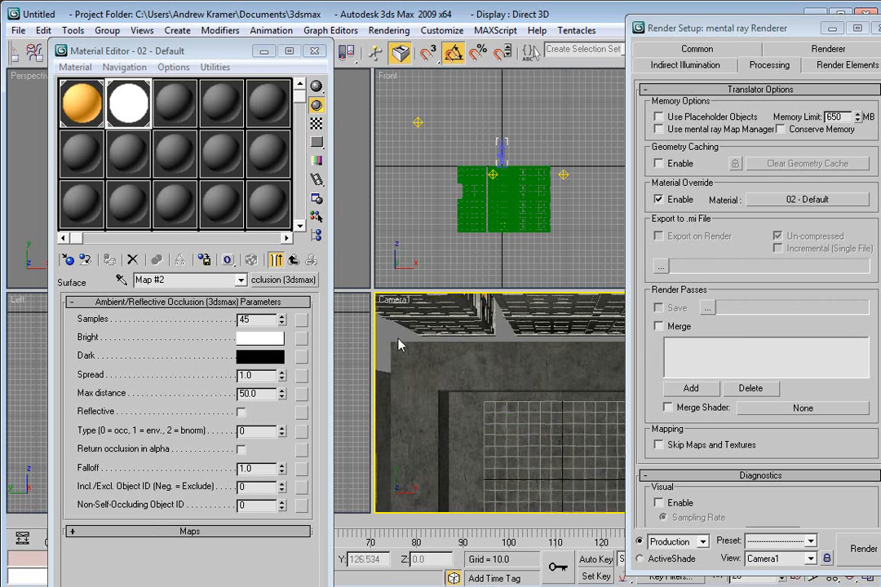
pyautogui.hotkey('shift', 'q')
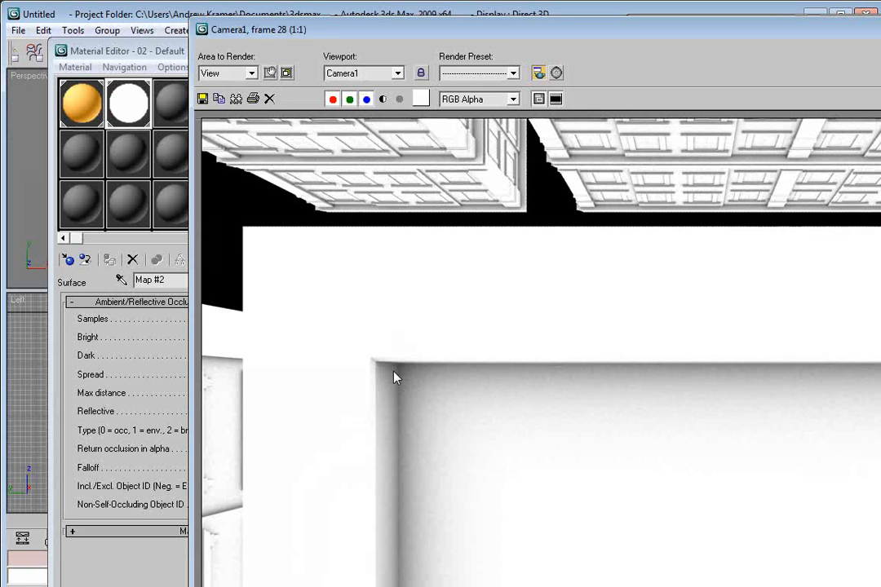
# Step: Set the occlusion shader's Max distance to 10 and render the Camera1 view at frame 28 again
pyautogui.moveTo(245, 33); pyautogui.dragTo(429, 29)
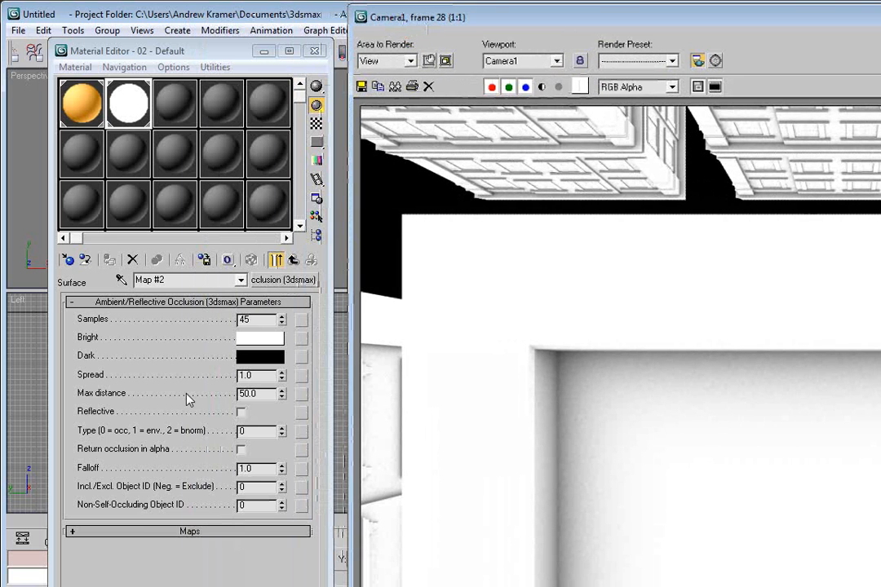
pyautogui.moveTo(262, 394); pyautogui.dragTo(212, 392)
pyautogui.write('10')
pyautogui.press('Return')
pyautogui.moveTo(605, 13); pyautogui.dragTo(700, 141)
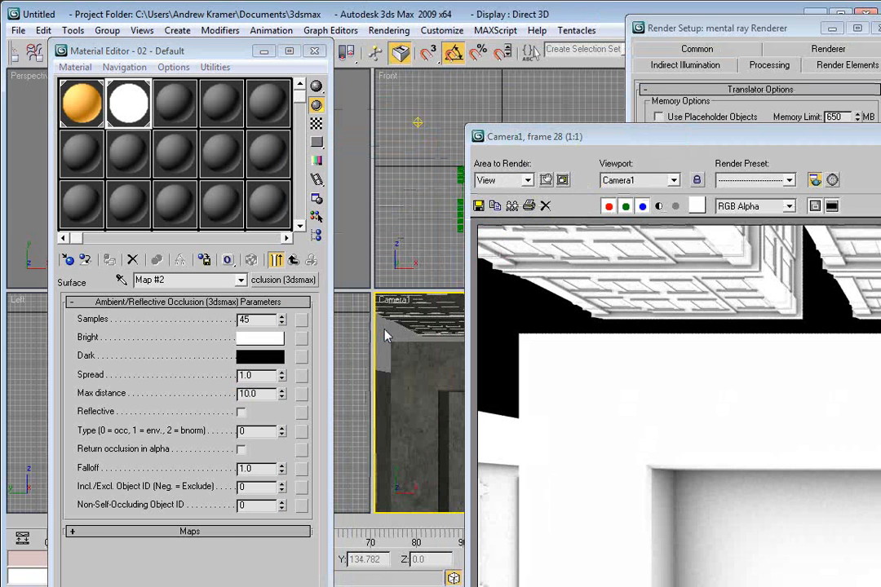
pyautogui.hotkey('shift', 'q')
pyautogui.moveTo(630, 142); pyautogui.dragTo(228, 18)
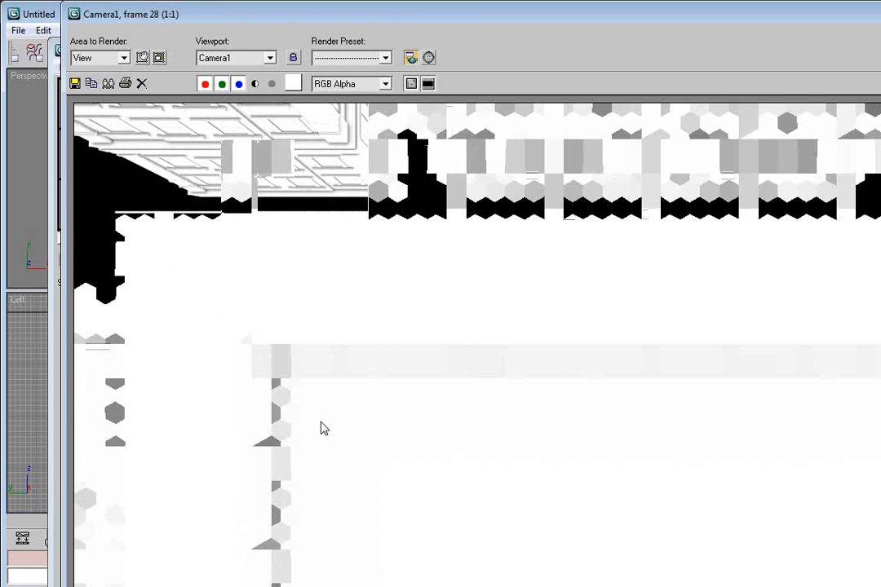
pyautogui.click(236, 15)
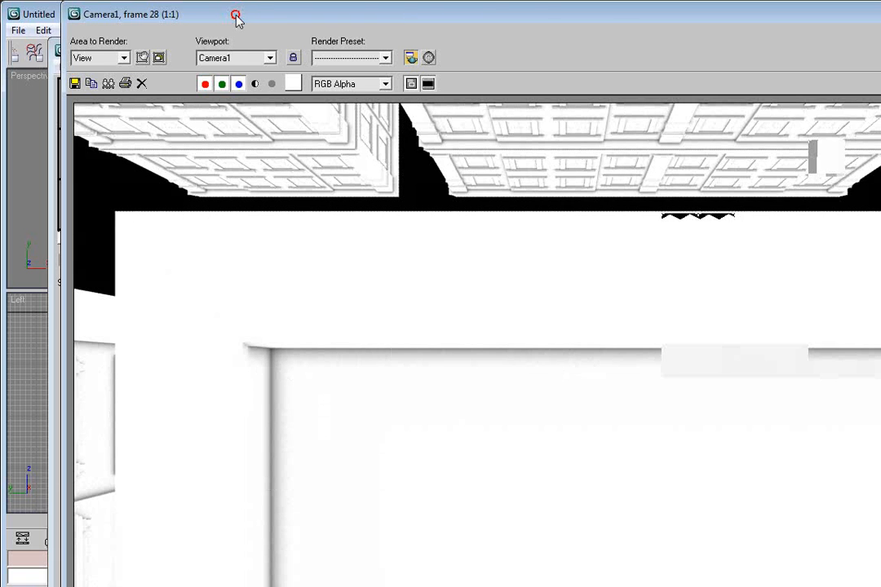
pyautogui.moveTo(236, 15); pyautogui.dragTo(264, 39)
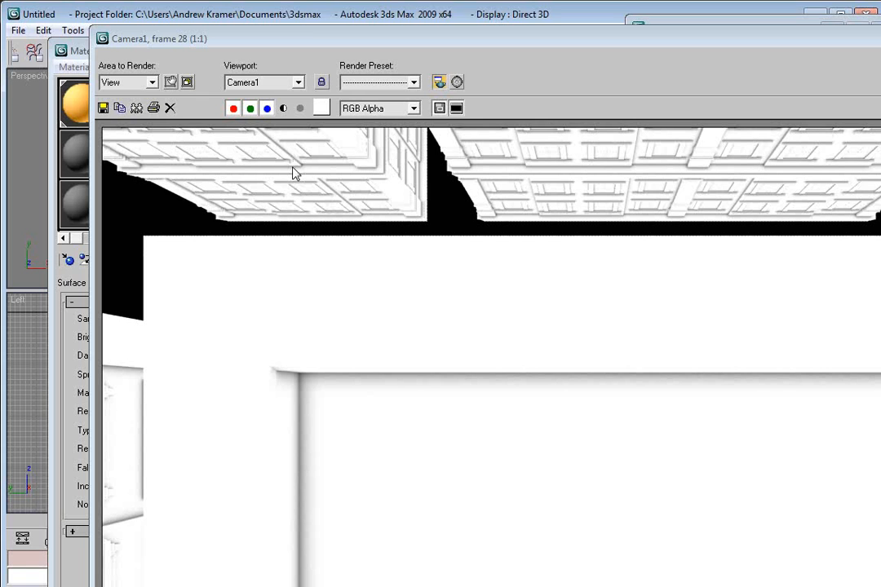
# Step: Move the rendered frame window aside and set the occlusion shader's Max distance to 150
pyautogui.moveTo(180, 38); pyautogui.dragTo(557, 49)
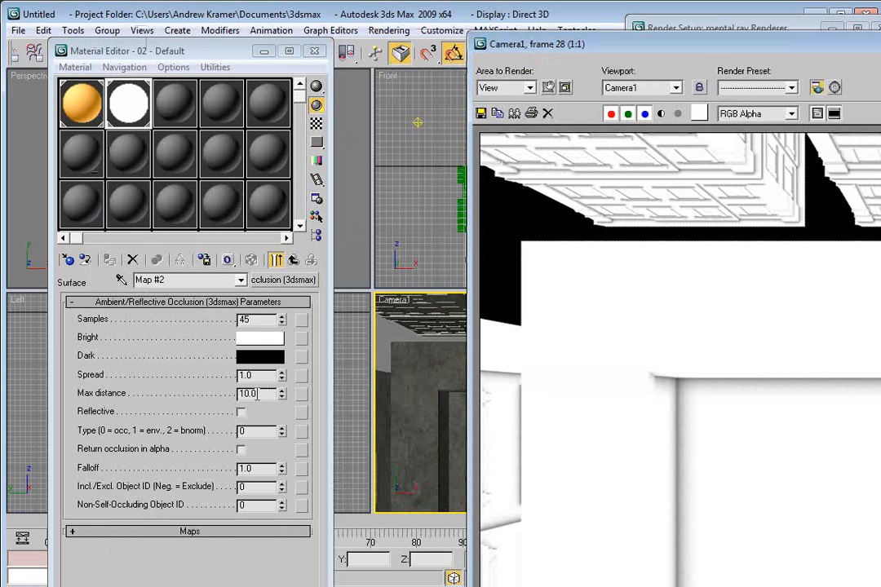
pyautogui.doubleClick(258, 393)
pyautogui.write('15')
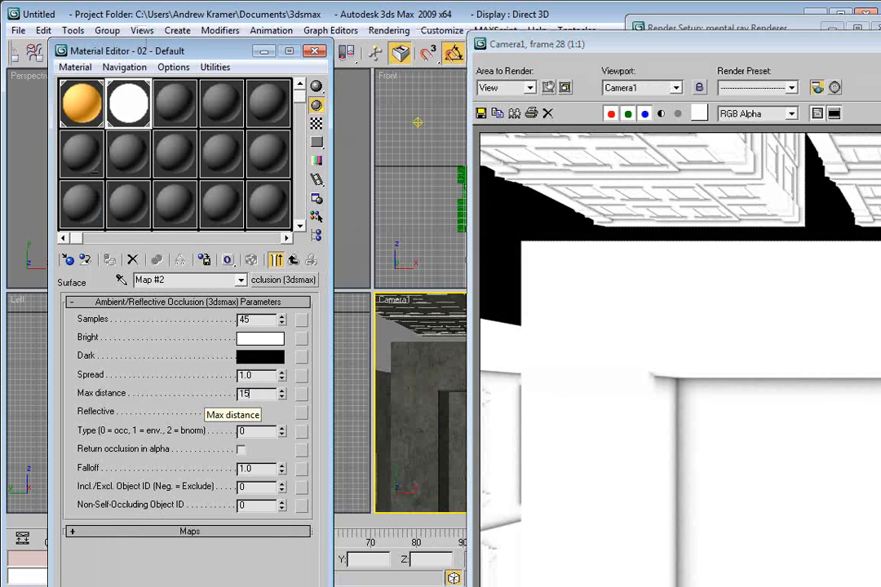
pyautogui.click(377, 336)
pyautogui.click(576, 152)
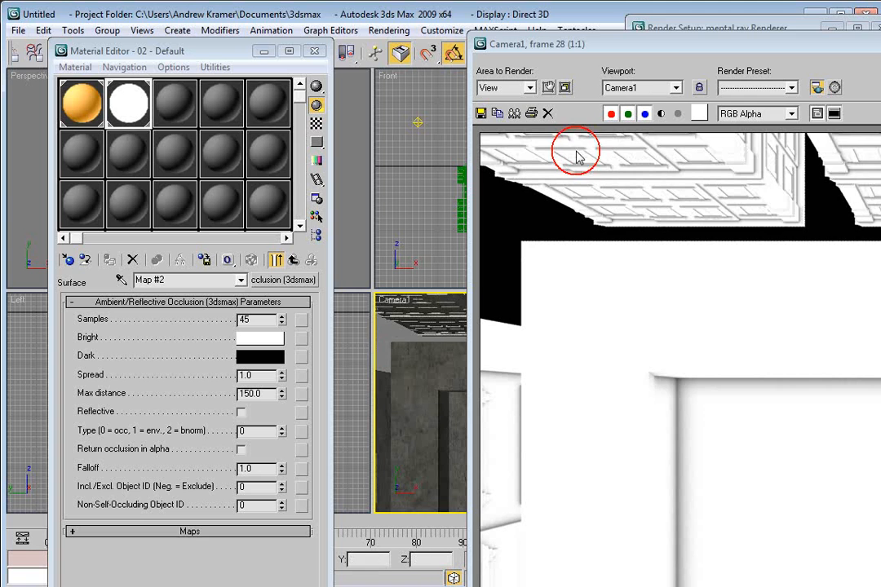
# Step: Render the Camera1 view at frame 28 again and set the occlusion shader's Max distance to 75
pyautogui.hotkey('shift', 'q')
pyautogui.moveTo(685, 52); pyautogui.dragTo(260, 39)
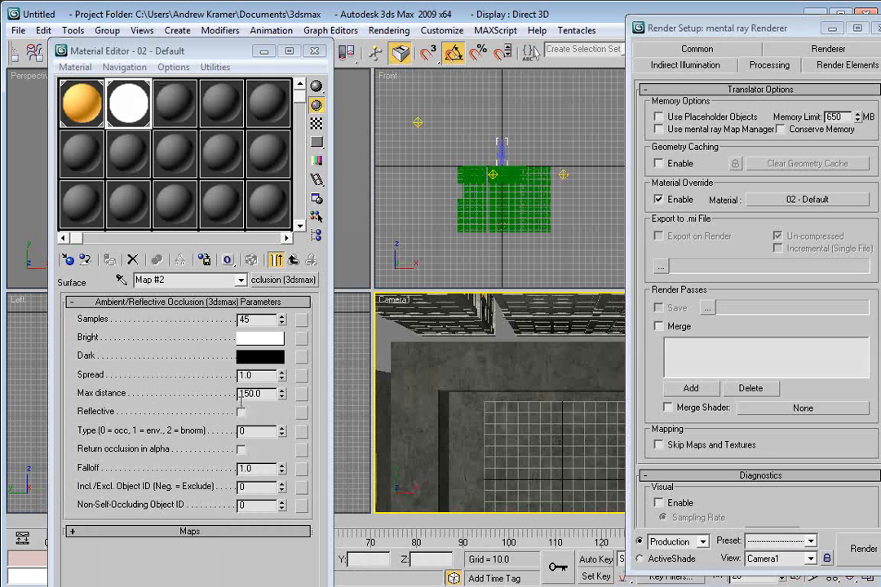
pyautogui.click(250, 393)
pyautogui.write('7')
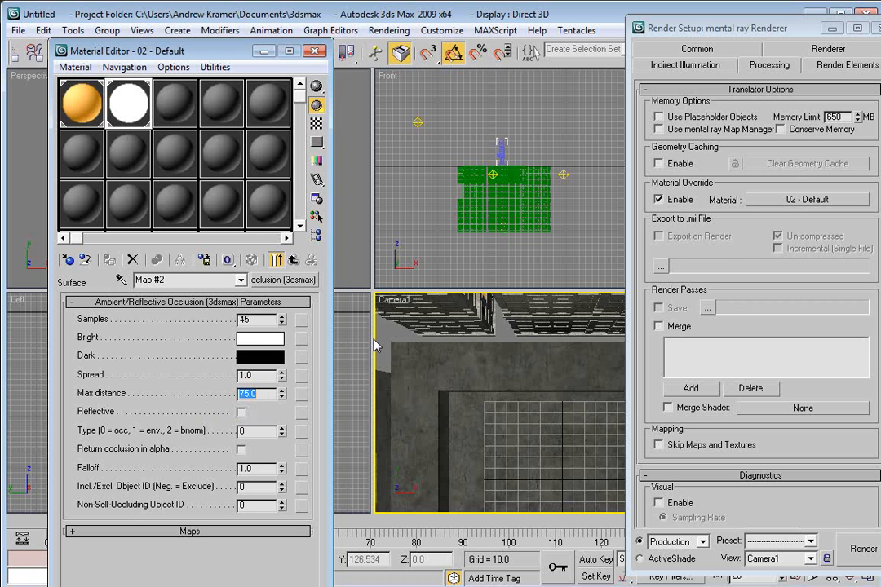
# Step: Change the render output file to building_ao in the renderoutput folder, kept as a TIF image
pyautogui.click(685, 65)
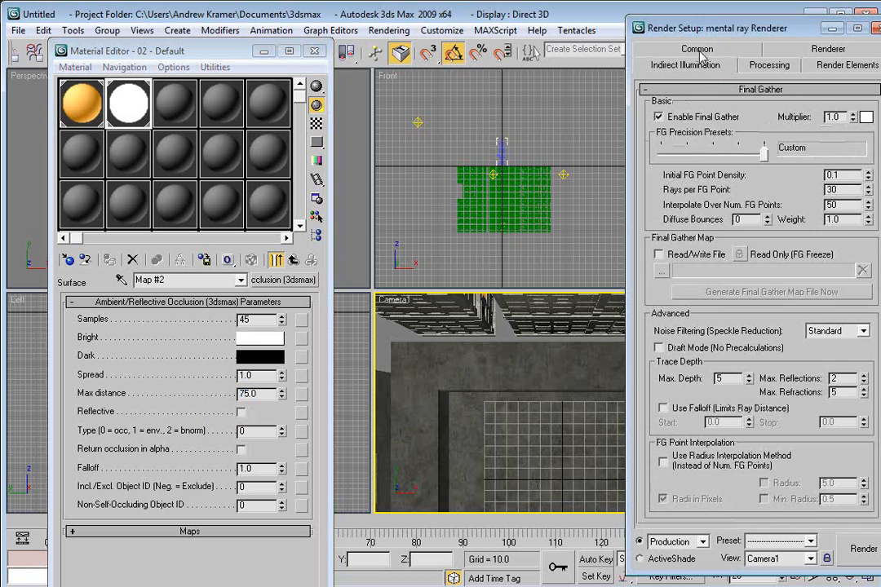
pyautogui.click(697, 49)
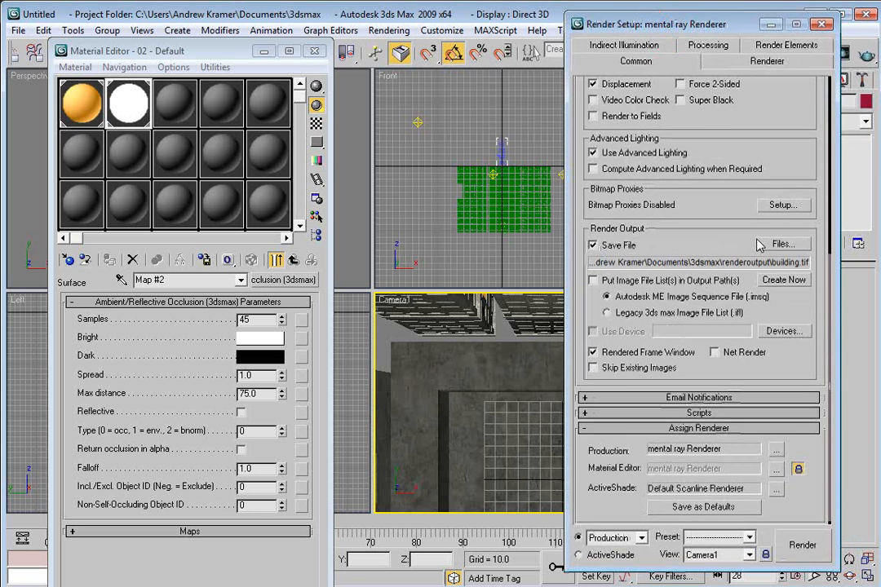
pyautogui.click(783, 244)
pyautogui.click(696, 355)
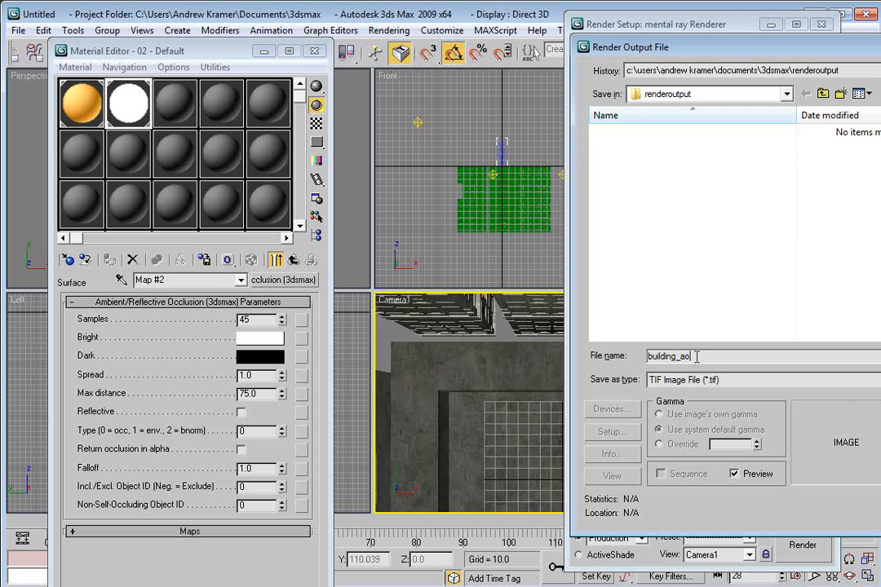
pyautogui.moveTo(877, 49); pyautogui.dragTo(568, 50)
pyautogui.click(836, 360)
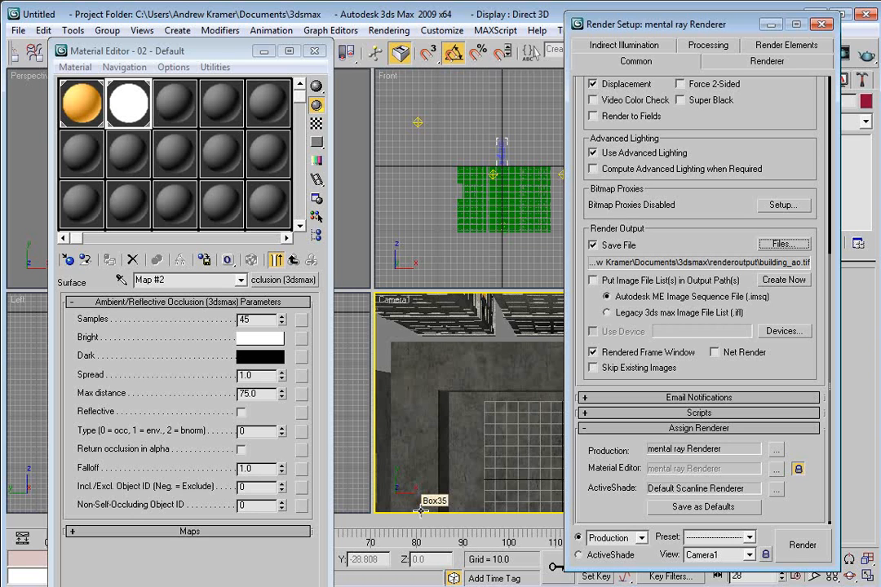
# Step: Set the environment background color to white and render the Camera1 view
pyautogui.click(500, 343)
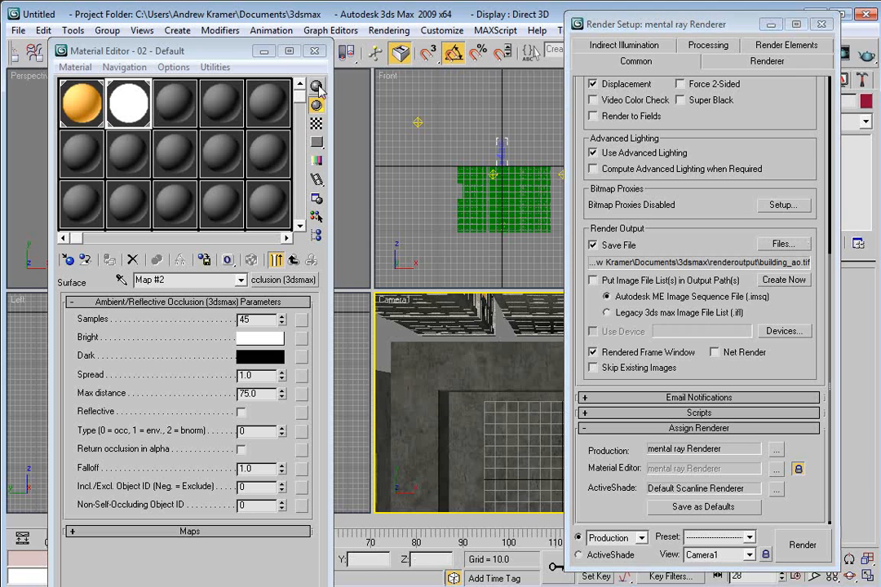
pyautogui.click(389, 31)
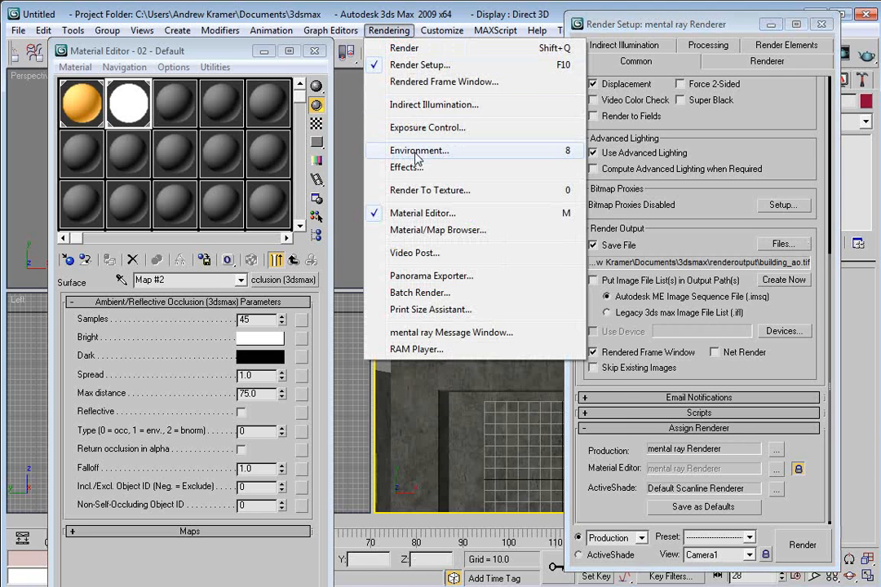
pyautogui.click(418, 152)
pyautogui.click(392, 311)
pyautogui.moveTo(445, 169); pyautogui.dragTo(442, 97)
pyautogui.click(561, 224)
pyautogui.moveTo(557, 219); pyautogui.dragTo(256, 94)
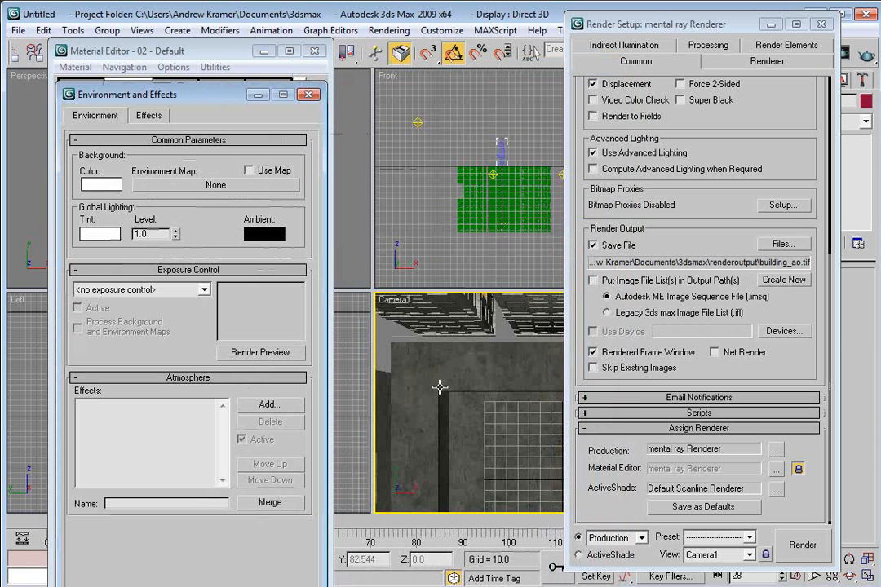
pyautogui.hotkey('shift', 'q')
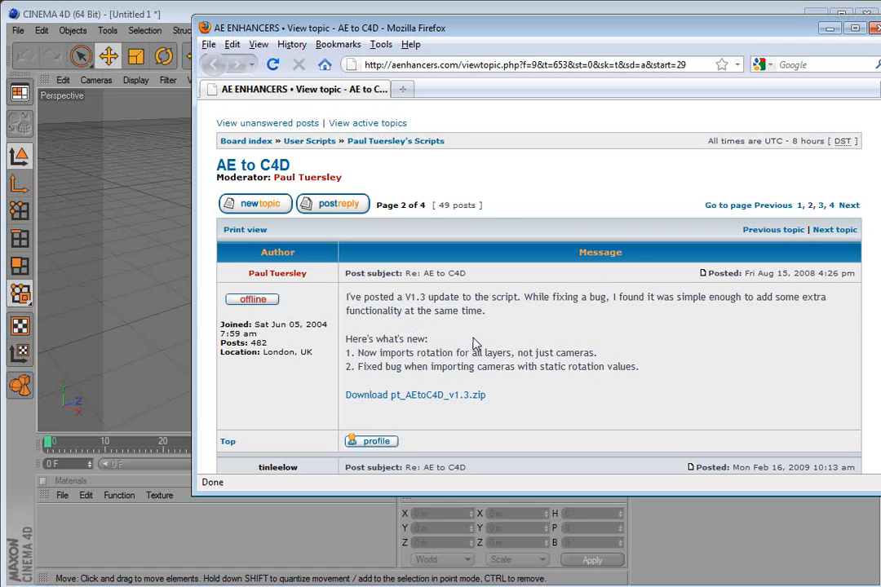
# Step: Switch to CINEMA 4D and import Building_Level.FBX from the Building folder with the default FBX import settings
pyautogui.click(104, 16)
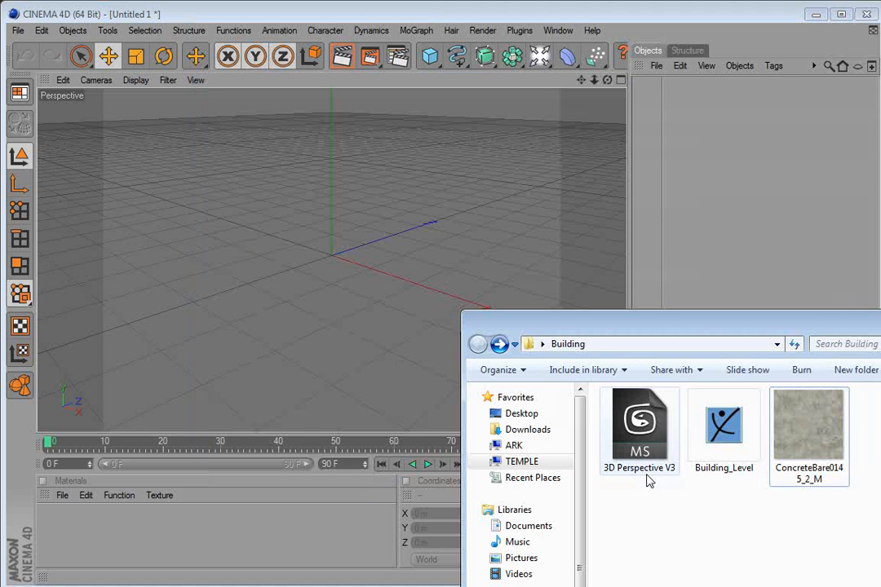
pyautogui.click(720, 434)
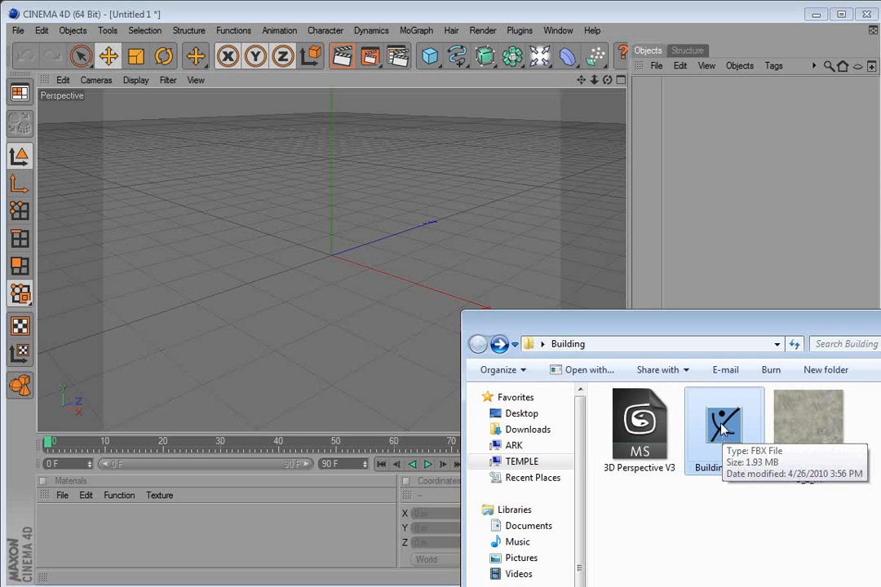
pyautogui.moveTo(722, 424); pyautogui.dragTo(690, 425)
pyautogui.moveTo(343, 262); pyautogui.dragTo(341, 262)
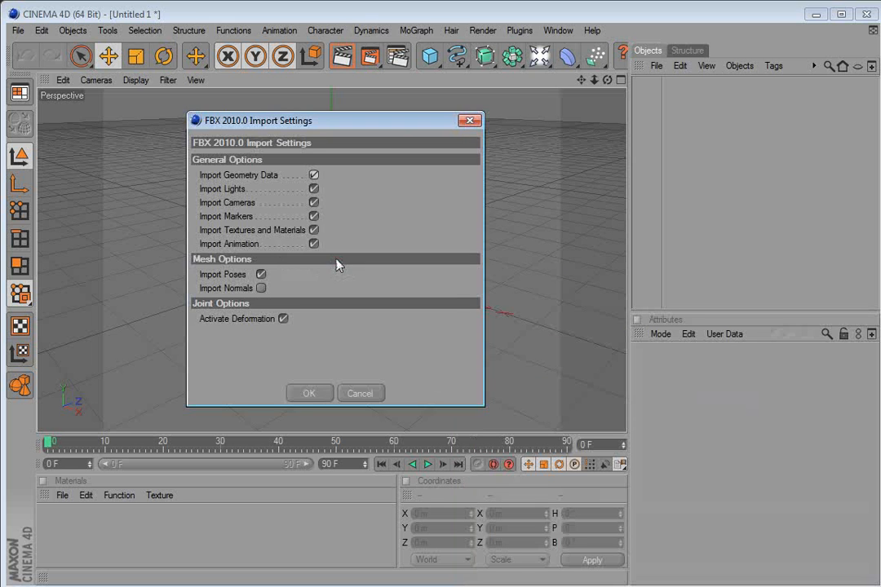
pyautogui.click(308, 394)
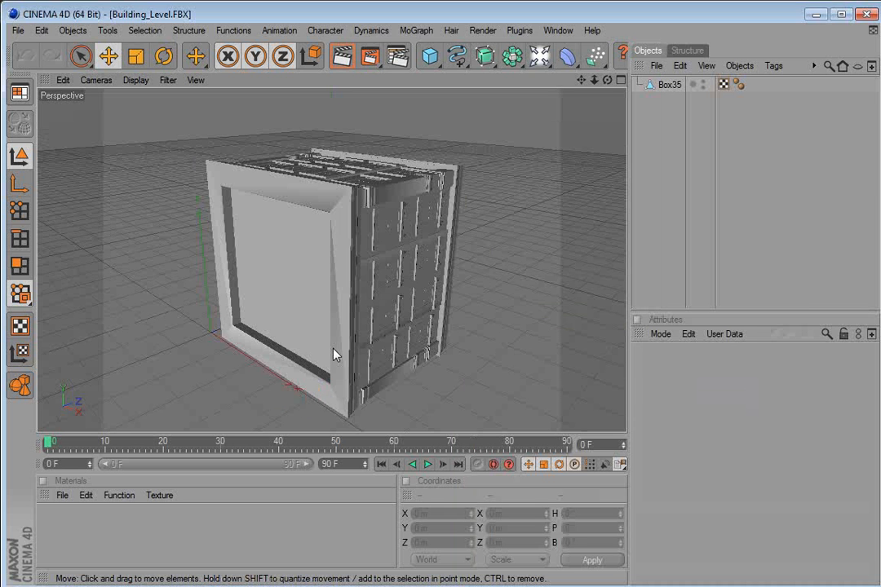
# Step: Rotate the imported building to a pitch of -90° so that it stands upright
pyautogui.click(237, 349)
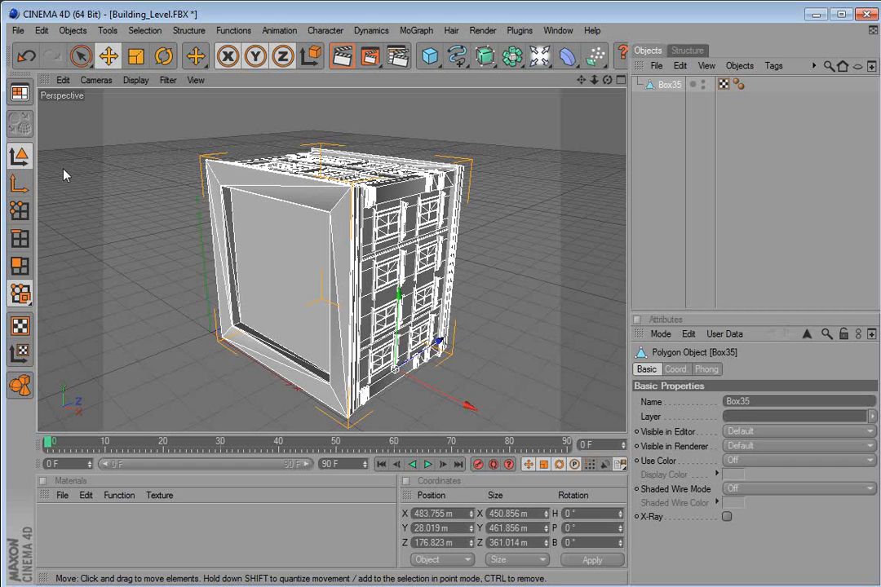
pyautogui.click(164, 55)
pyautogui.moveTo(367, 375); pyautogui.dragTo(422, 292)
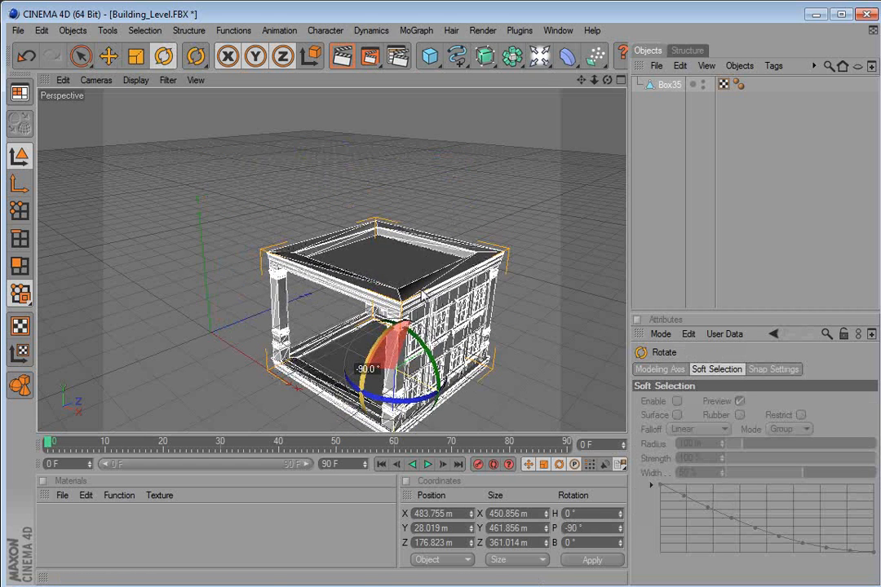
pyautogui.click(503, 348)
pyautogui.moveTo(414, 334)
pyautogui.mouseDown()
pyautogui.moveTo(397, 316)
pyautogui.moveTo(419, 331)
pyautogui.mouseUp()
pyautogui.click(379, 315)
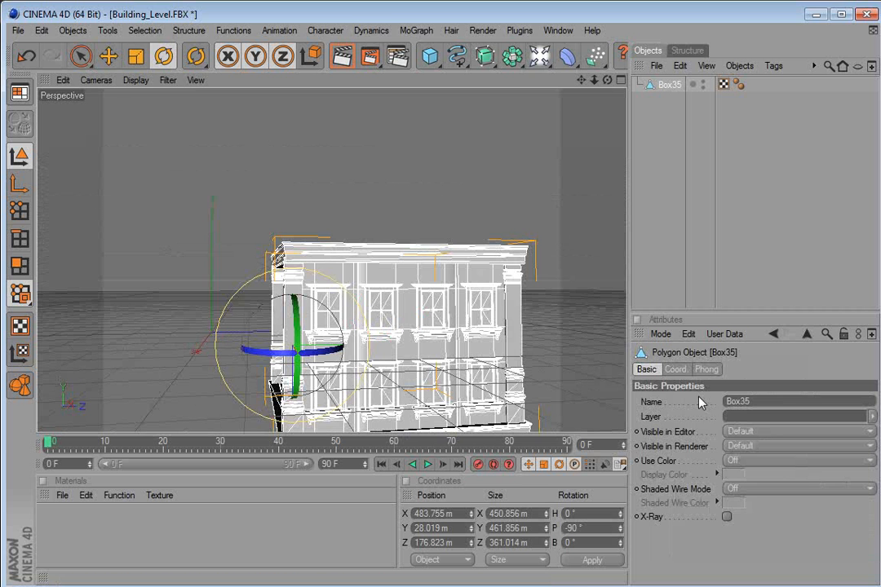
# Step: Set the building's Phong Angle to 0° to sharpen its shading
pyautogui.click(707, 369)
pyautogui.moveTo(592, 365); pyautogui.dragTo(568, 375)
pyautogui.moveTo(746, 444); pyautogui.dragTo(681, 443)
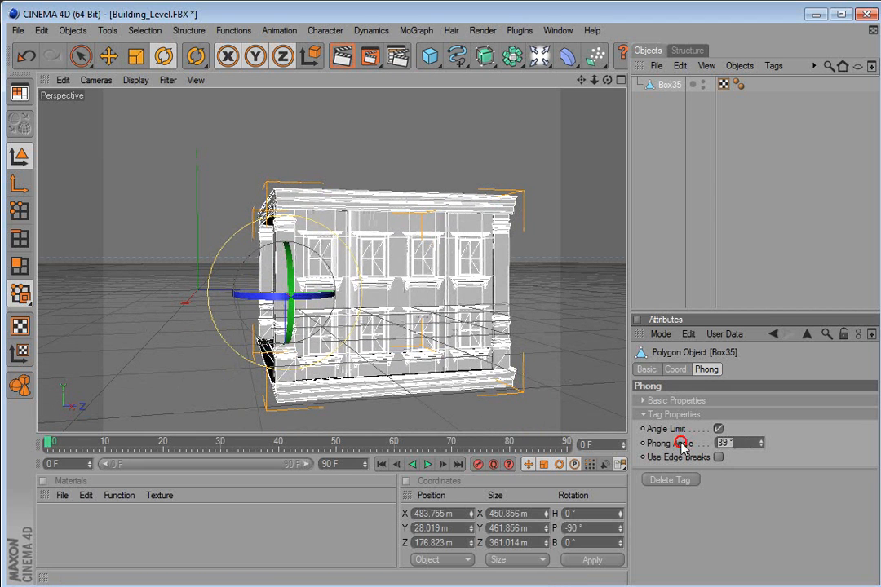
pyautogui.click(539, 263)
pyautogui.moveTo(432, 310); pyautogui.dragTo(398, 376)
pyautogui.moveTo(389, 295)
pyautogui.mouseDown()
pyautogui.moveTo(369, 311)
pyautogui.moveTo(373, 288)
pyautogui.mouseUp()
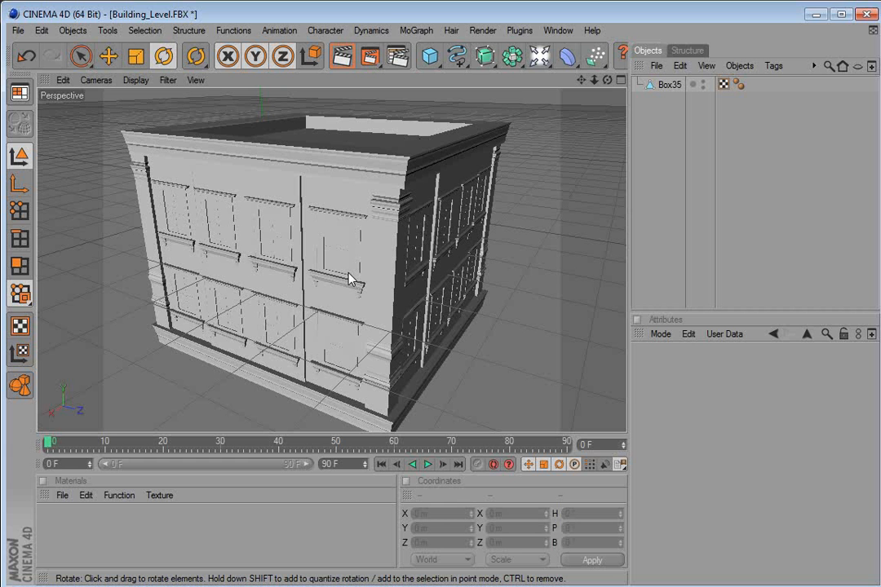
# Step: Create a new material for the building's walls
pyautogui.click(357, 257)
pyautogui.moveTo(309, 267); pyautogui.dragTo(351, 266)
pyautogui.click(62, 495)
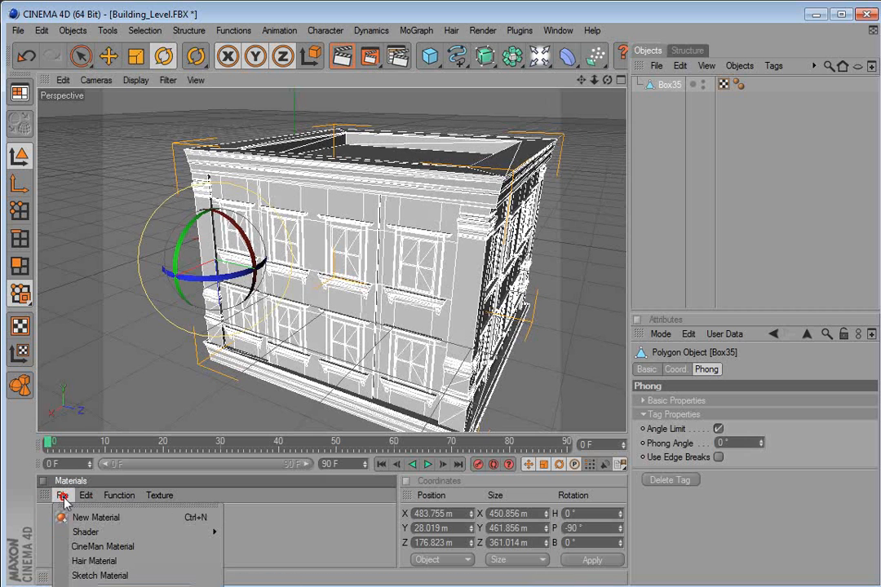
pyautogui.click(75, 512)
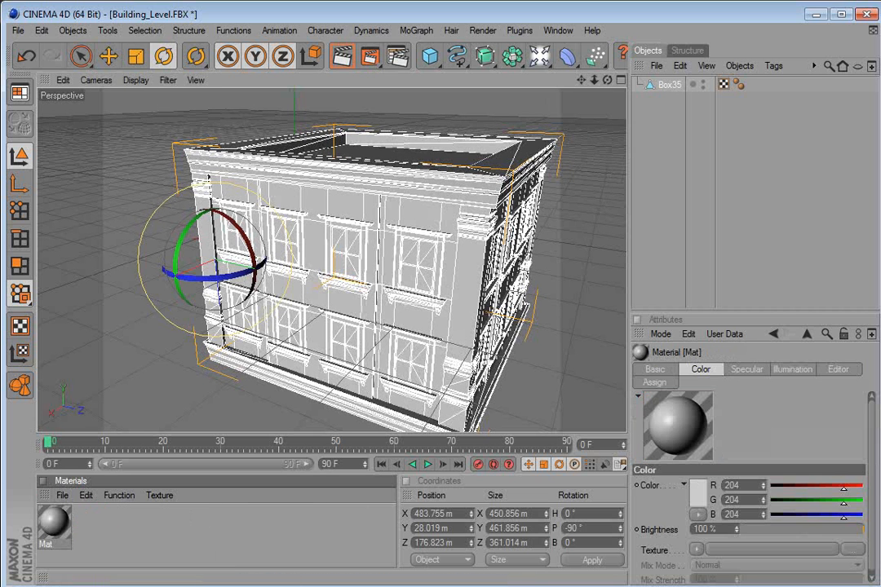
# Step: Load the ConcreteBare0145_2_M image as the new material's color texture and apply the material to the building
pyautogui.hotkey('alt', 'Tab')
pyautogui.moveTo(796, 329); pyautogui.dragTo(381, 213)
pyautogui.click(407, 320)
pyautogui.moveTo(407, 320); pyautogui.dragTo(775, 549)
pyautogui.moveTo(357, 209); pyautogui.dragTo(810, 584)
pyautogui.moveTo(675, 427); pyautogui.dragTo(344, 244)
pyautogui.click(687, 196)
pyautogui.moveTo(353, 294)
pyautogui.mouseDown()
pyautogui.moveTo(298, 281)
pyautogui.moveTo(353, 294)
pyautogui.mouseUp()
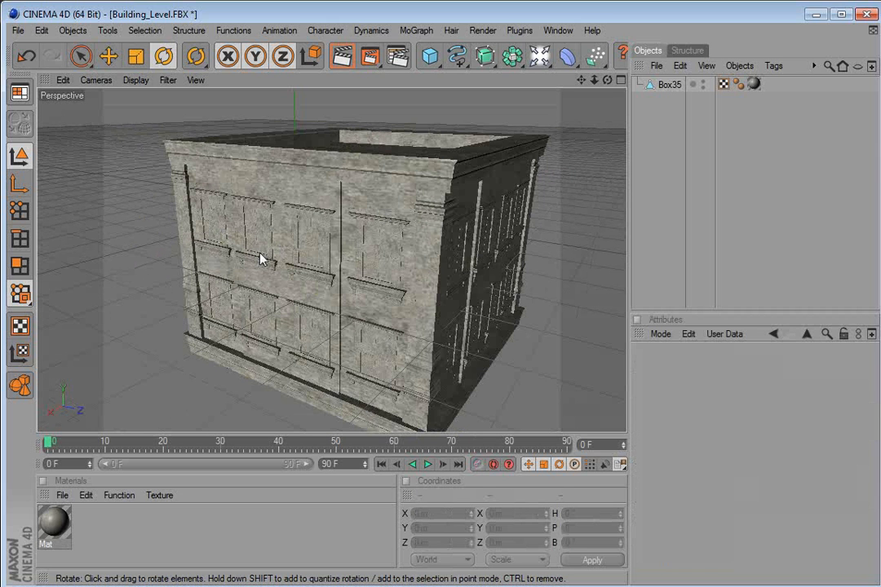
# Step: In polygon mode, select the glass pane polygons of the third upper-floor window on the building's front
pyautogui.click(20, 265)
pyautogui.click(305, 235)
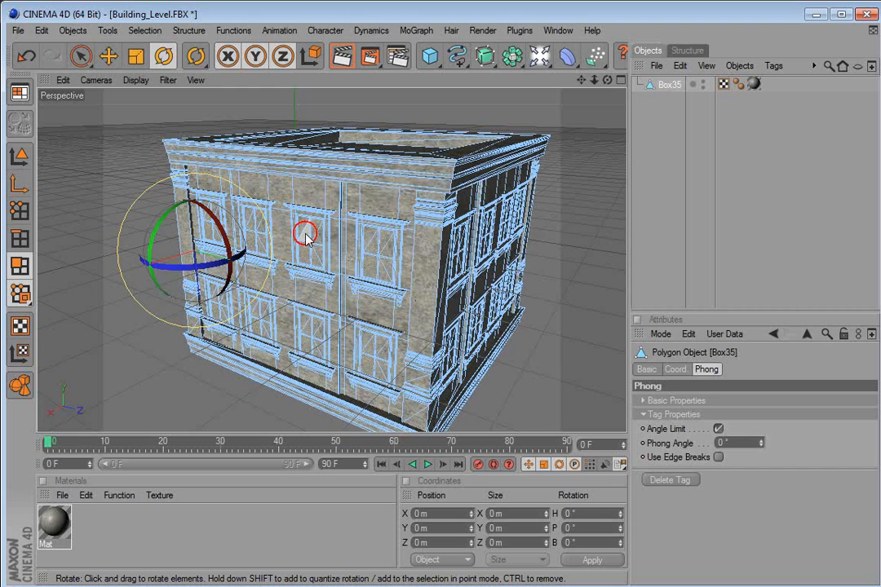
pyautogui.scroll(3, 287, 241)
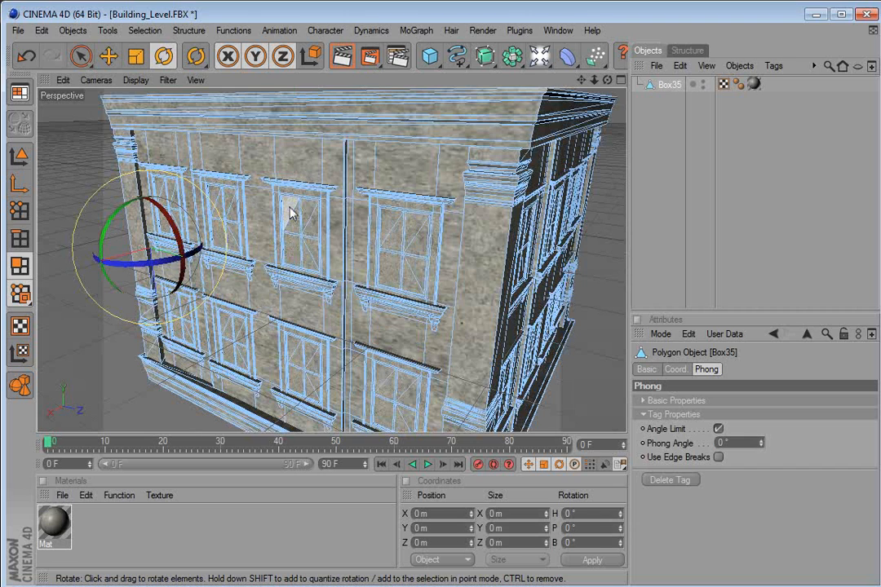
pyautogui.click(290, 213)
pyautogui.scroll(3, 294, 229)
pyautogui.moveTo(240, 191); pyautogui.dragTo(317, 211)
pyautogui.keyDown('shift'); pyautogui.click(299, 210); pyautogui.keyUp('shift')
pyautogui.keyDown('shift'); pyautogui.click(361, 145); pyautogui.keyUp('shift')
pyautogui.keyDown('shift'); pyautogui.click(381, 203); pyautogui.keyUp('shift')
pyautogui.keyDown('shift'); pyautogui.click(361, 308); pyautogui.keyUp('shift')
pyautogui.keyDown('shift'); pyautogui.click(307, 325); pyautogui.keyUp('shift')
# Step: Create a second material with a near-black color of RGB 2, 1, 1
pyautogui.click(62, 495)
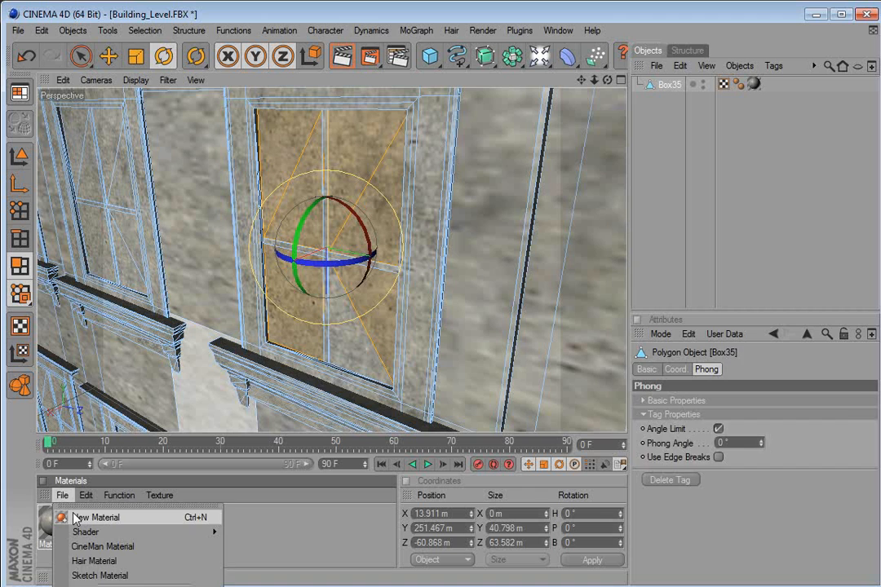
pyautogui.click(76, 519)
pyautogui.click(697, 492)
pyautogui.click(667, 515)
pyautogui.click(672, 549)
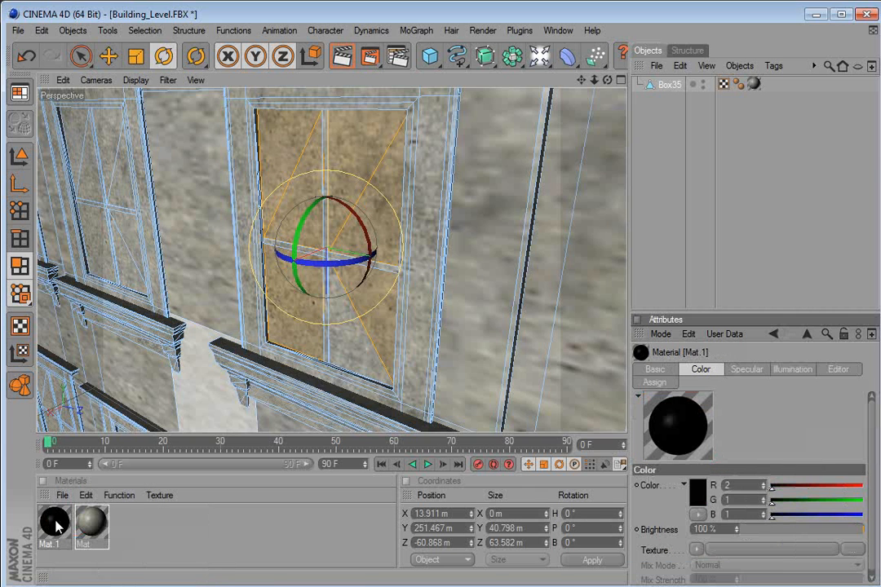
# Step: Add the remaining lower pane polygon to the selection and apply the black material to the selected window panes
pyautogui.keyDown('shift'); pyautogui.click(351, 354); pyautogui.keyUp('shift')
pyautogui.click(52, 524)
pyautogui.moveTo(53, 524); pyautogui.dragTo(382, 331)
pyautogui.scroll(-3, 301, 332)
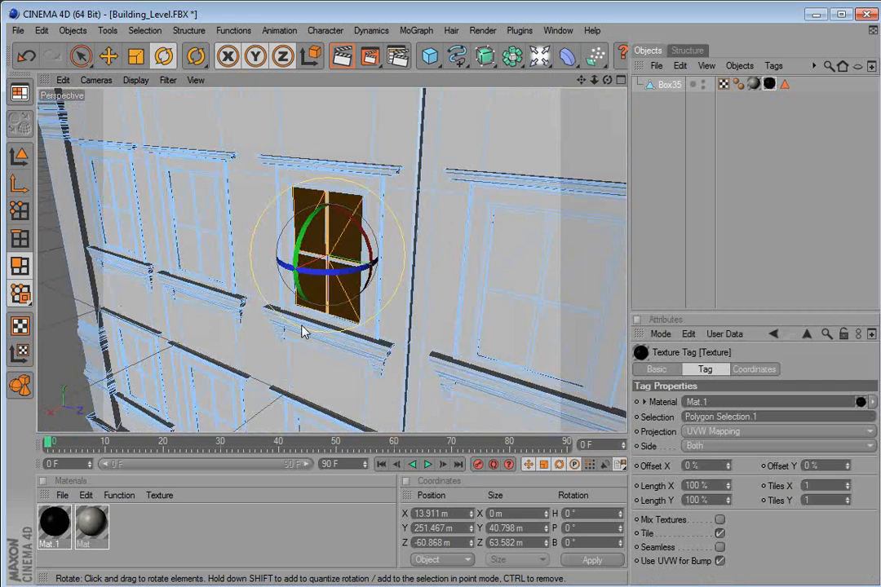
pyautogui.scroll(-5, 302, 332)
# Step: Clear the polygon selection, return to model mode and render the perspective view
pyautogui.click(122, 255)
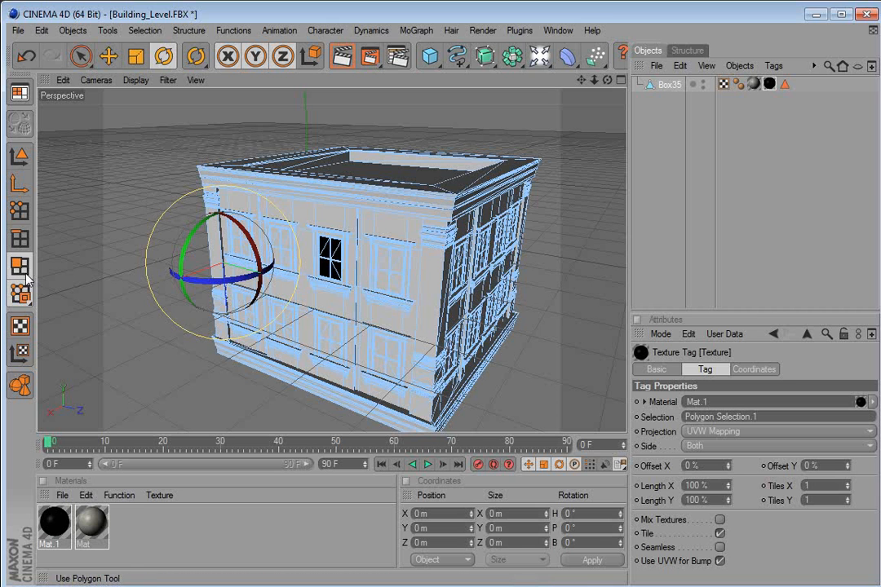
pyautogui.click(20, 156)
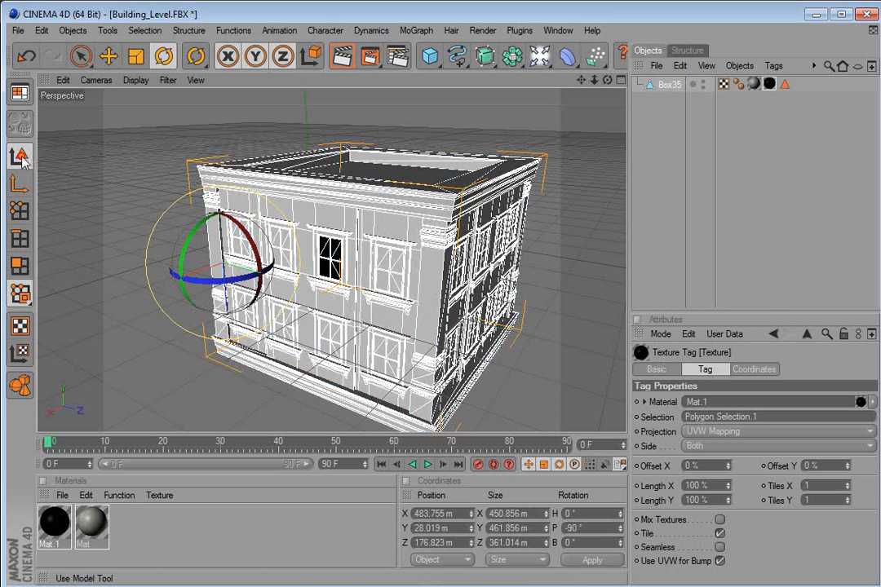
pyautogui.click(102, 163)
pyautogui.click(288, 217)
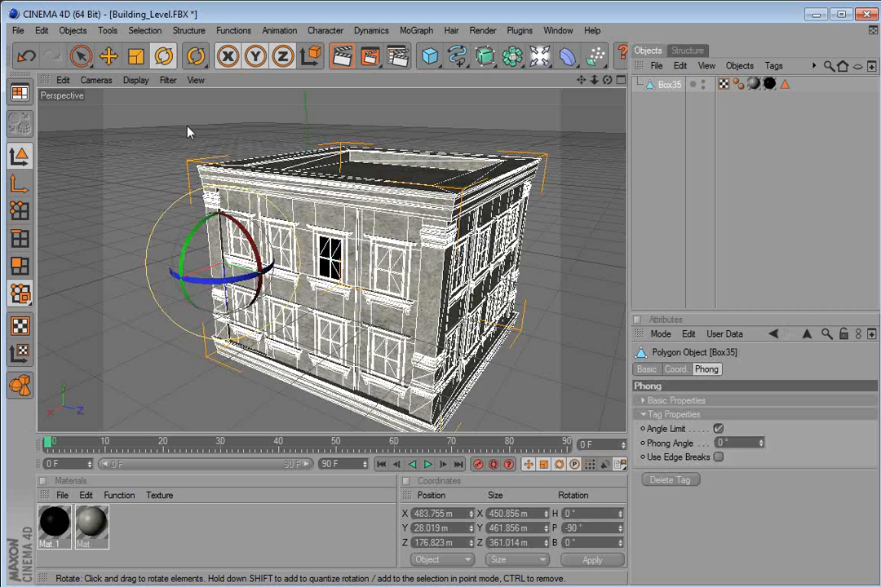
pyautogui.click(152, 160)
pyautogui.click(342, 56)
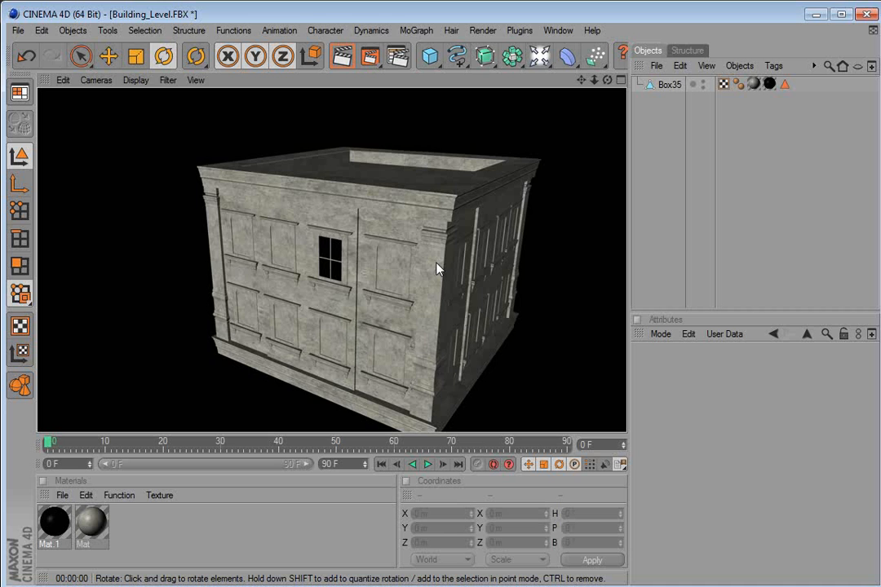
# Step: Duplicate the building and move the copy straight down about 352 m so it sits directly beneath the original
pyautogui.click(168, 134)
pyautogui.click(320, 256)
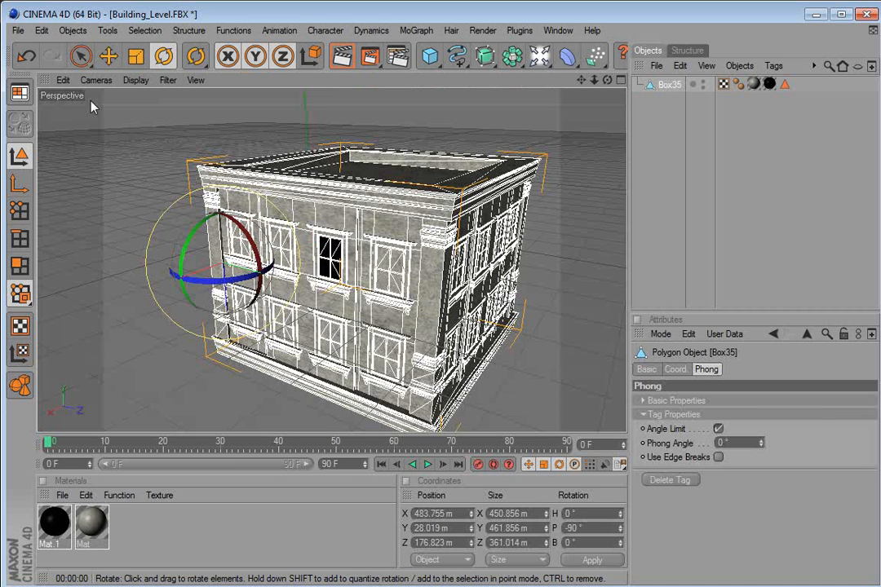
pyautogui.click(177, 121)
pyautogui.press('e')
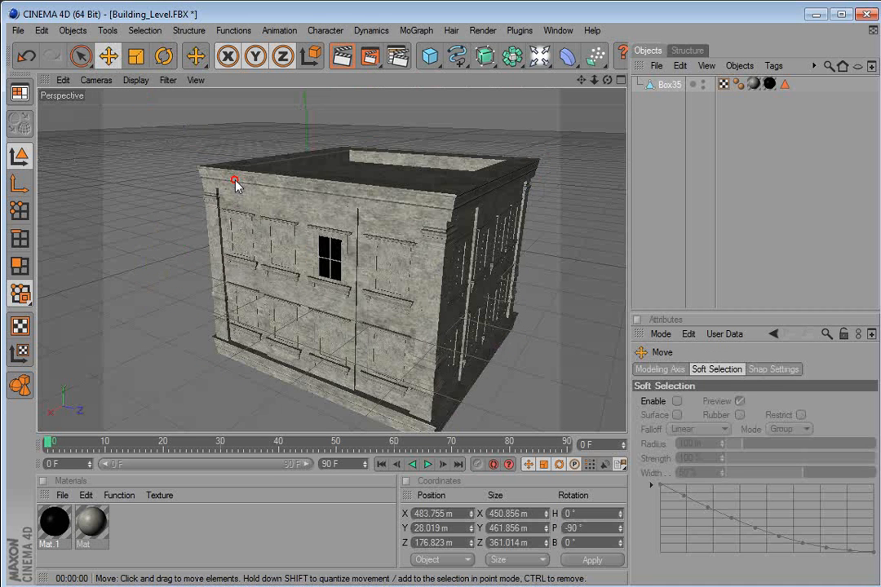
pyautogui.click(236, 184)
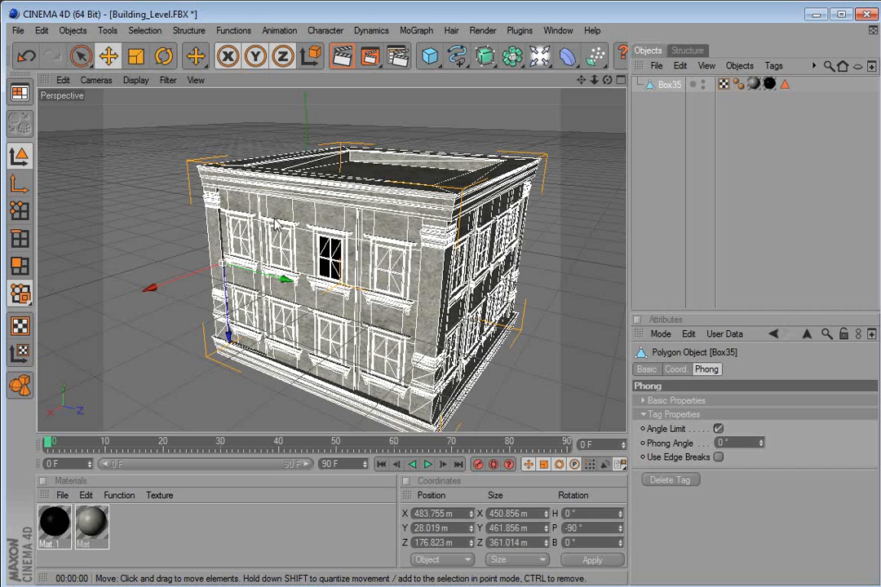
pyautogui.hotkey('ctrl', 'c')
pyautogui.hotkey('ctrl', 'v')
pyautogui.moveTo(229, 335); pyautogui.dragTo(237, 495)
pyautogui.moveTo(329, 293); pyautogui.dragTo(343, 335)
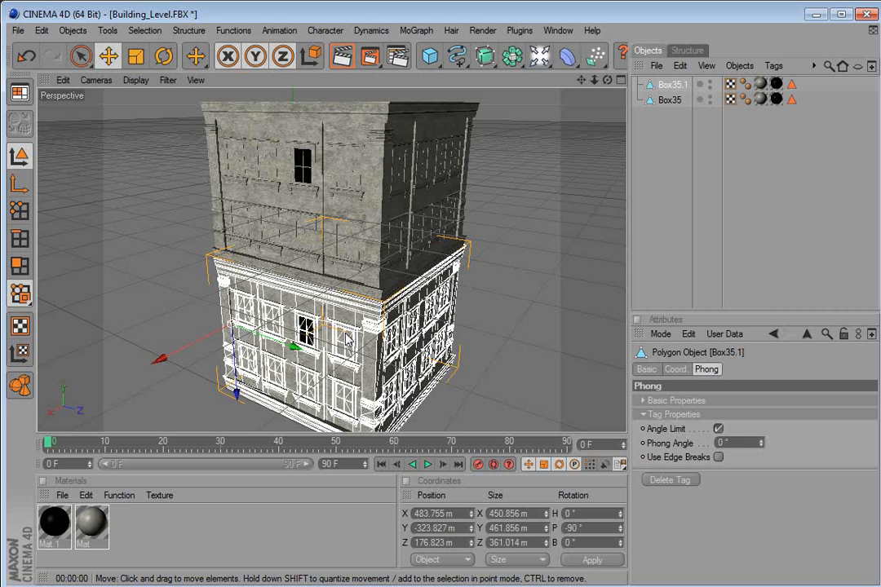
# Step: Duplicate the lower building level and move the copy straight down so it forms a third level beneath it
pyautogui.hotkey('ctrl', 'c')
pyautogui.hotkey('ctrl', 'v')
pyautogui.moveTo(234, 351); pyautogui.dragTo(241, 464)
pyautogui.moveTo(465, 235); pyautogui.dragTo(470, 242)
pyautogui.hotkey('ctrl', 'z')
pyautogui.click(505, 301)
pyautogui.moveTo(506, 301); pyautogui.dragTo(505, 287)
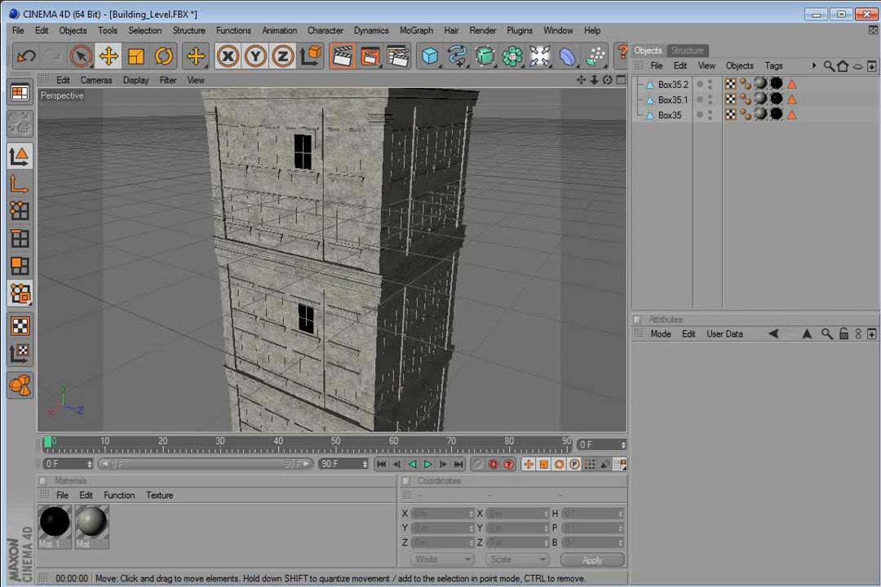
pyautogui.scroll(-6, 334, 273)
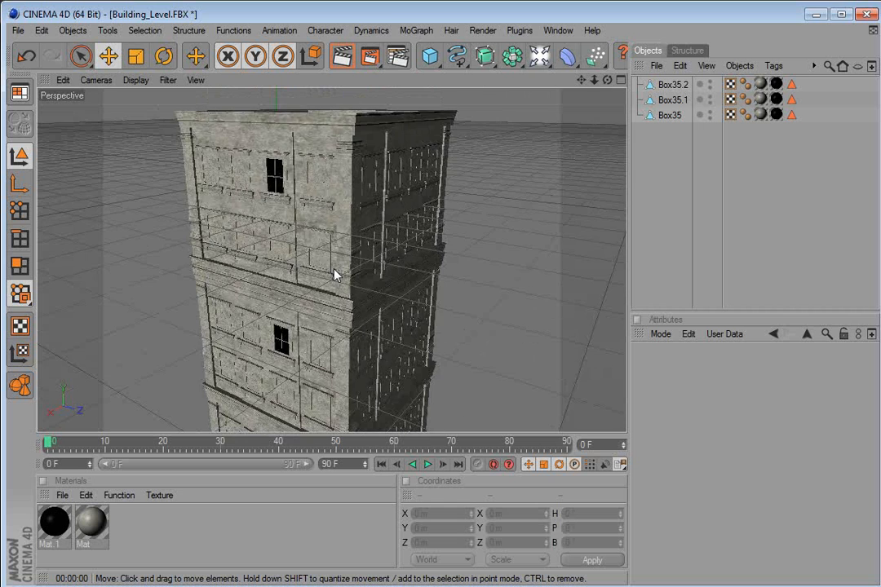
# Step: Review the near-black material's channels in the Material Editor, then close the editor
pyautogui.click(259, 499)
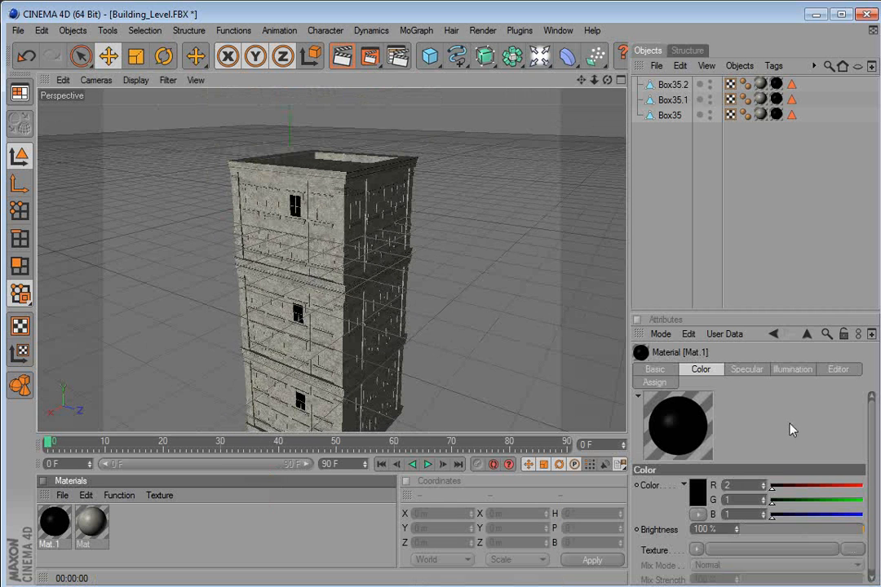
pyautogui.doubleClick(54, 522)
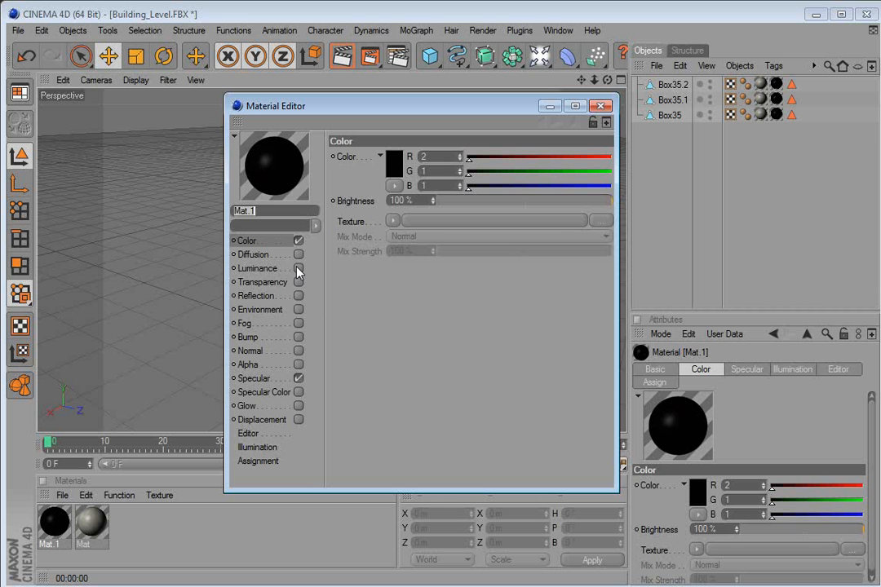
pyautogui.click(599, 106)
pyautogui.moveTo(407, 317)
pyautogui.mouseDown()
pyautogui.moveTo(407, 342)
pyautogui.moveTo(405, 319)
pyautogui.mouseUp()
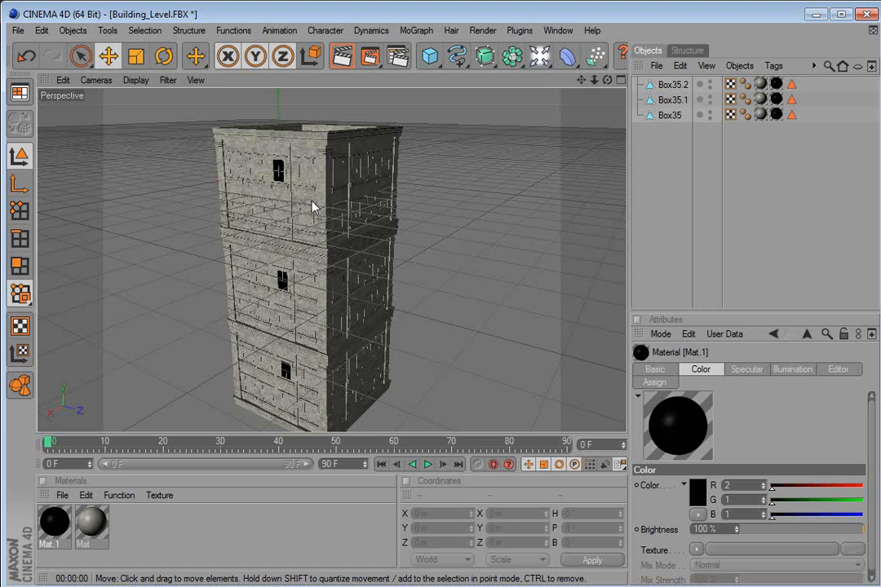
# Step: Open the render settings and add the Ambient Occlusion effect
pyautogui.click(397, 55)
pyautogui.moveTo(379, 18); pyautogui.dragTo(471, 63)
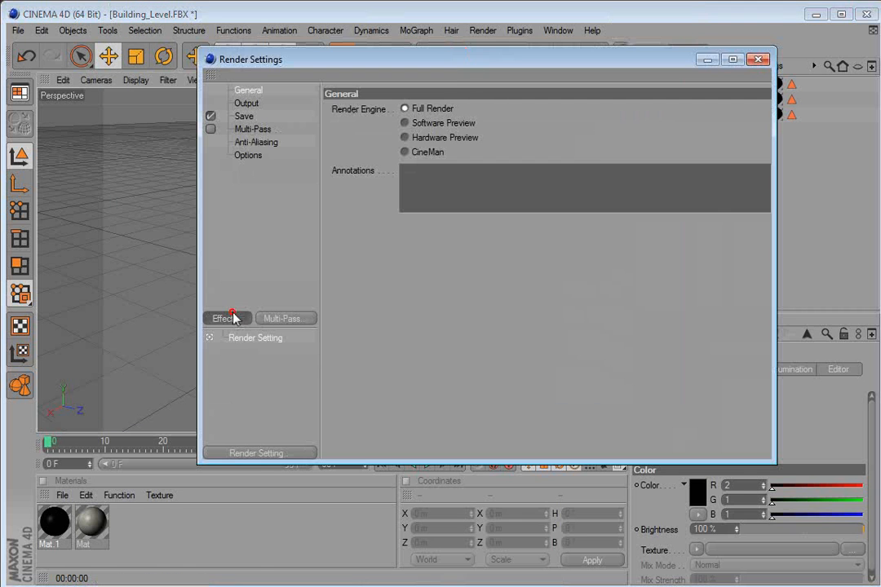
pyautogui.click(233, 317)
pyautogui.click(296, 408)
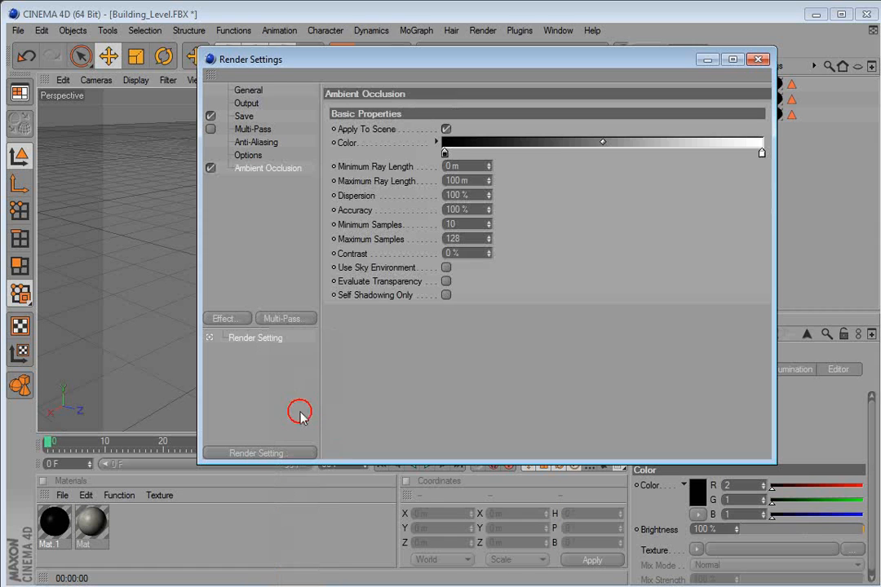
# Step: Set the ambient occlusion's maximum ray length to 50 m and maximum samples to 40, and close the render settings
pyautogui.doubleClick(469, 181)
pyautogui.write('50')
pyautogui.press('Return')
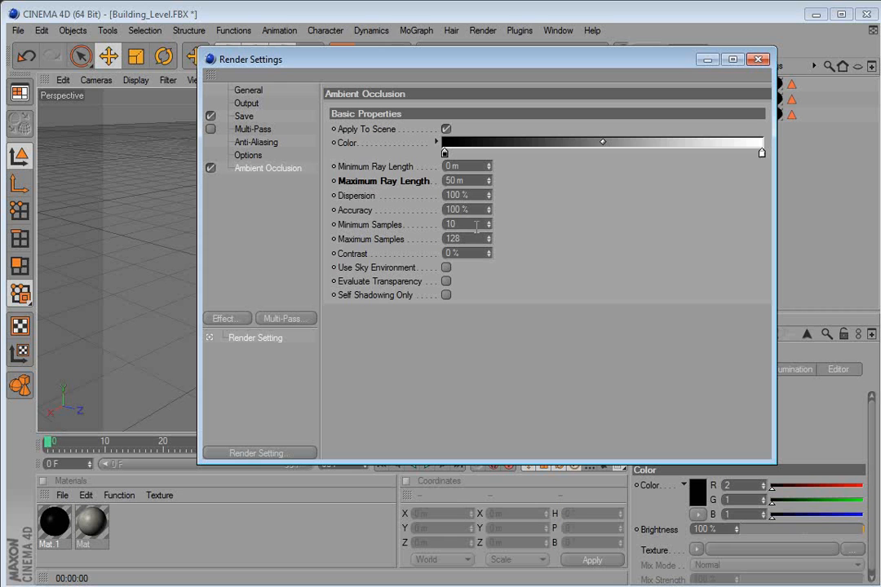
pyautogui.moveTo(469, 240); pyautogui.dragTo(398, 243)
pyautogui.write('40')
pyautogui.press('Return')
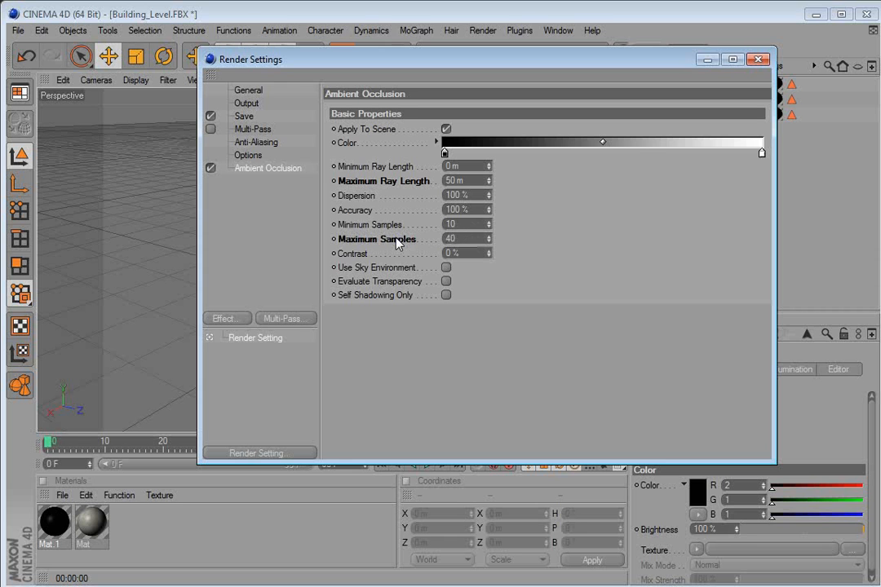
pyautogui.click(758, 60)
# Step: Add an omni light and move it outside and above the tower to about X 719 m, Y 684 m, Z -922 m
pyautogui.moveTo(329, 215); pyautogui.dragTo(329, 280)
pyautogui.scroll(2, 329, 216)
pyautogui.click(539, 55)
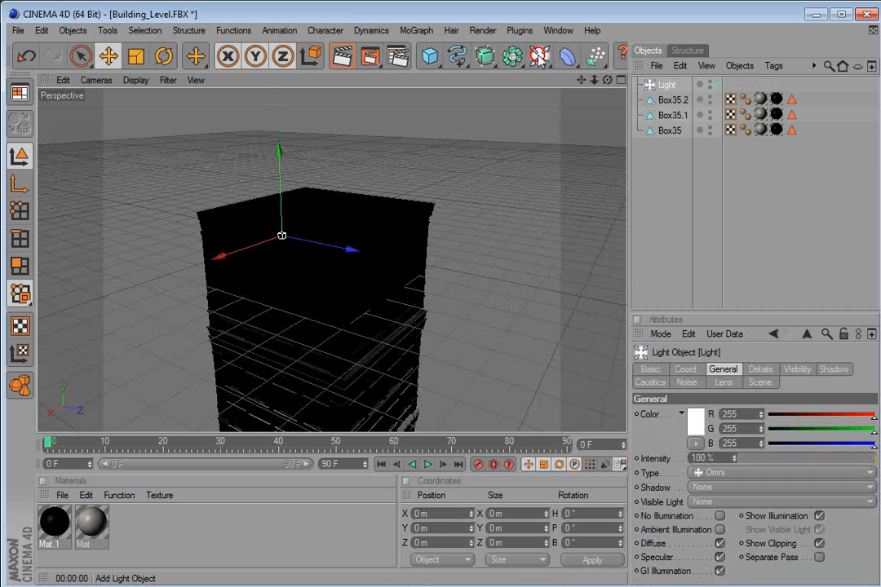
pyautogui.moveTo(320, 250); pyautogui.dragTo(282, 236)
pyautogui.moveTo(117, 213); pyautogui.dragTo(1, 243)
pyautogui.moveTo(163, 228); pyautogui.dragTo(273, 289)
pyautogui.scroll(-3, 273, 288)
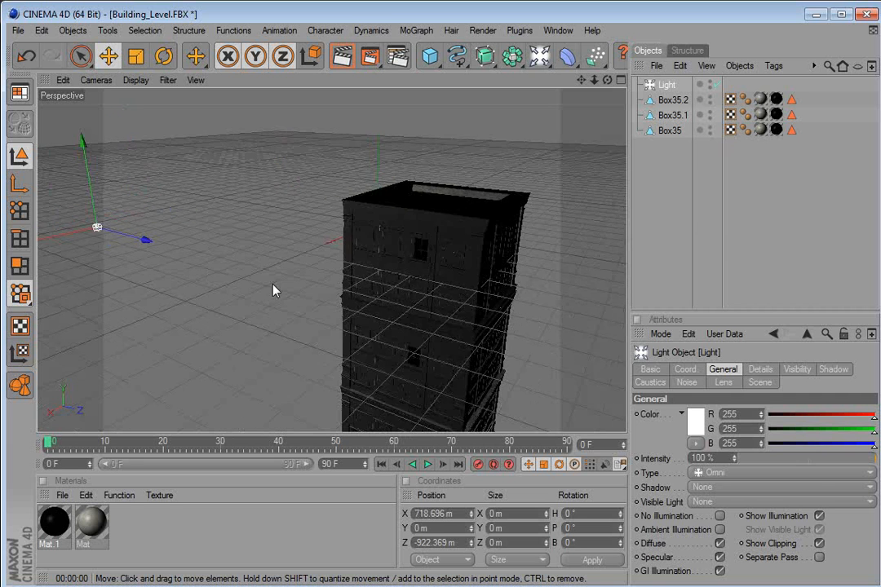
pyautogui.moveTo(133, 213); pyautogui.dragTo(112, 61)
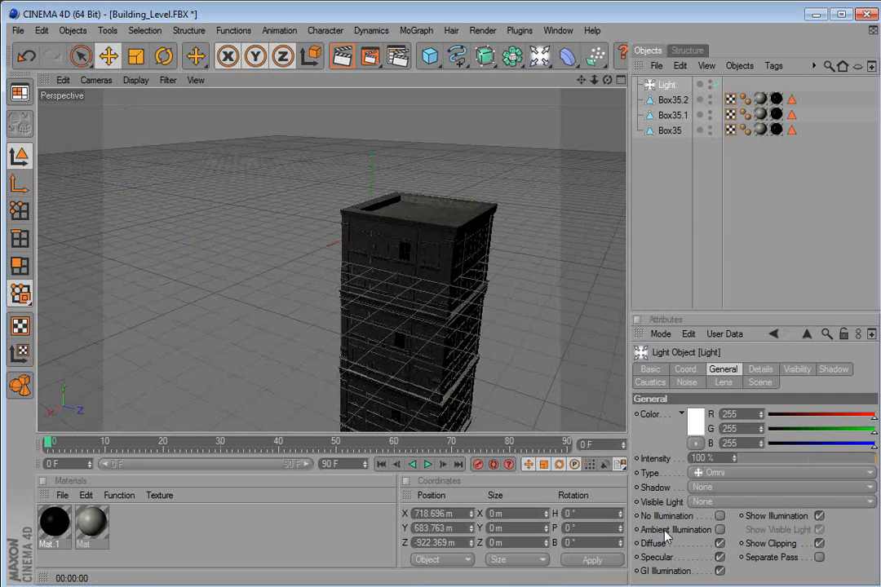
# Step: Give the light Shadow Maps (Soft) shadows and shift it horizontally to about X 1198 m, Z -134 m
pyautogui.click(714, 488)
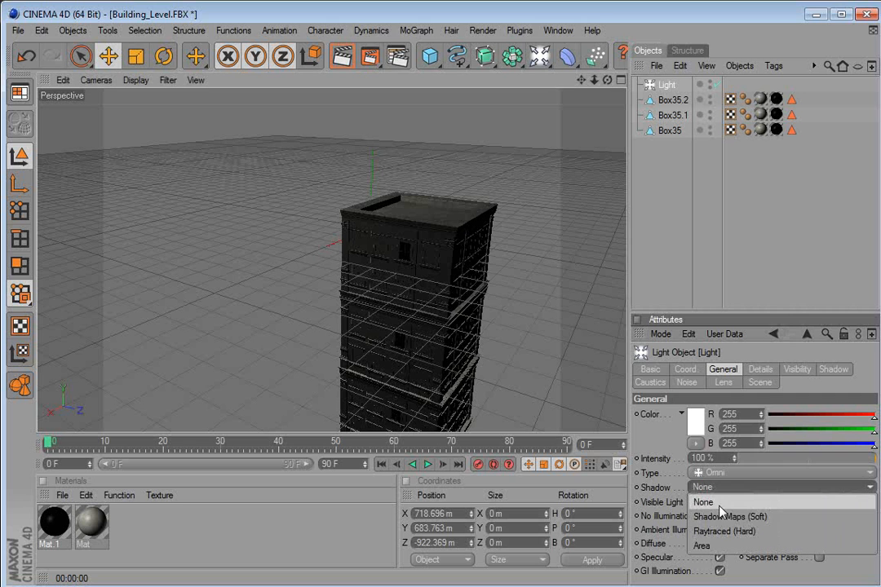
pyautogui.click(726, 519)
pyautogui.moveTo(284, 236); pyautogui.dragTo(246, 231)
pyautogui.moveTo(202, 186); pyautogui.dragTo(304, 283)
pyautogui.moveTo(192, 198); pyautogui.dragTo(82, 222)
pyautogui.moveTo(479, 254); pyautogui.dragTo(287, 252)
pyautogui.moveTo(228, 251); pyautogui.dragTo(236, 220)
pyautogui.moveTo(393, 351); pyautogui.dragTo(381, 358)
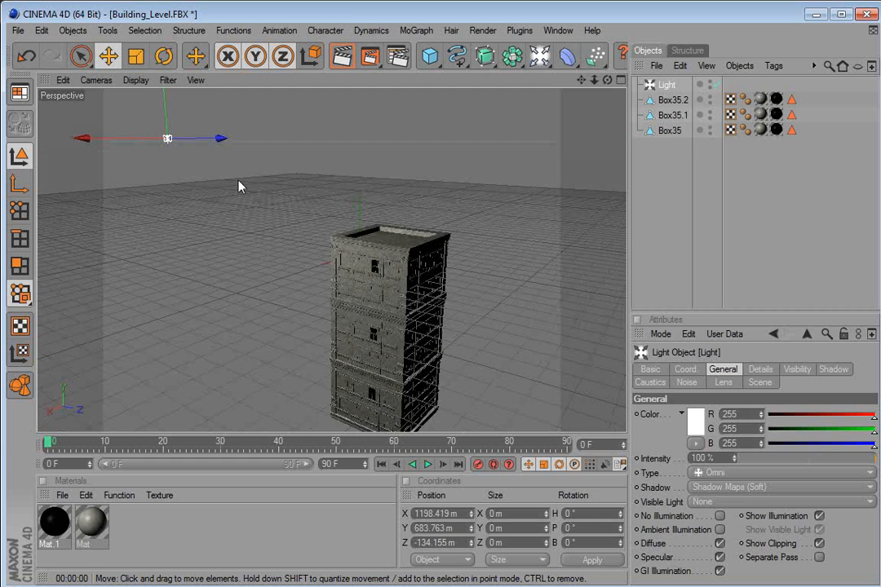
# Step: Select all three building levels, duplicate them and move the copies sideways to form a second tower beside the first
pyautogui.click(362, 278)
pyautogui.keyDown('shift'); pyautogui.click(357, 358); pyautogui.keyUp('shift')
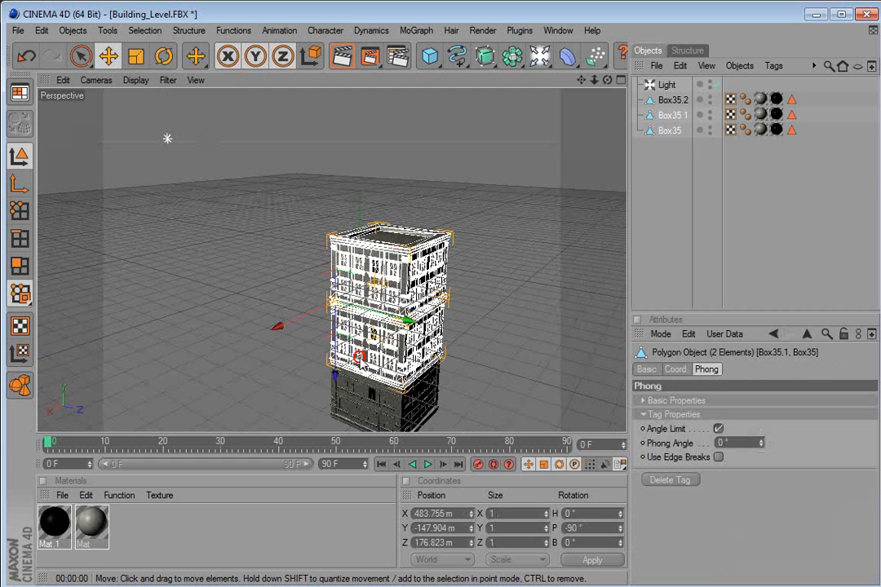
pyautogui.keyDown('shift'); pyautogui.click(357, 398); pyautogui.keyUp('shift')
pyautogui.hotkey('ctrl', 'c')
pyautogui.hotkey('ctrl', 'v')
pyautogui.moveTo(407, 354); pyautogui.dragTo(315, 329)
pyautogui.click(388, 193)
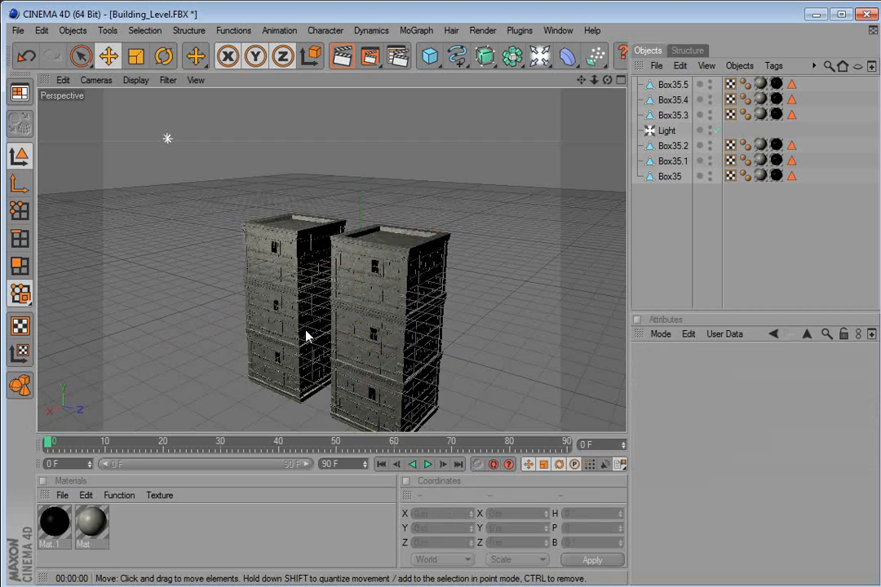
# Step: Render a close-up of the facades in the viewport and a view over the rooftops in the Picture Viewer
pyautogui.scroll(10, 308, 336)
pyautogui.moveTo(321, 279); pyautogui.dragTo(408, 393)
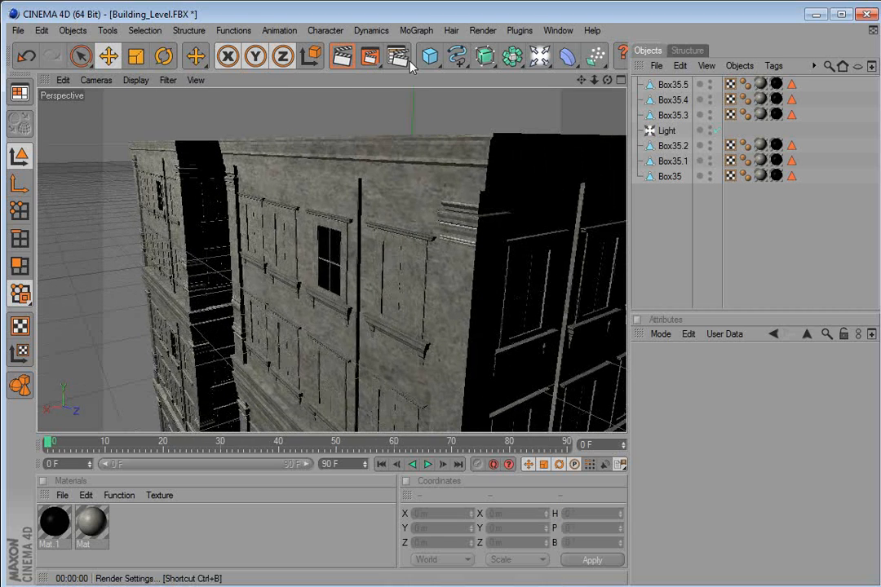
pyautogui.click(344, 59)
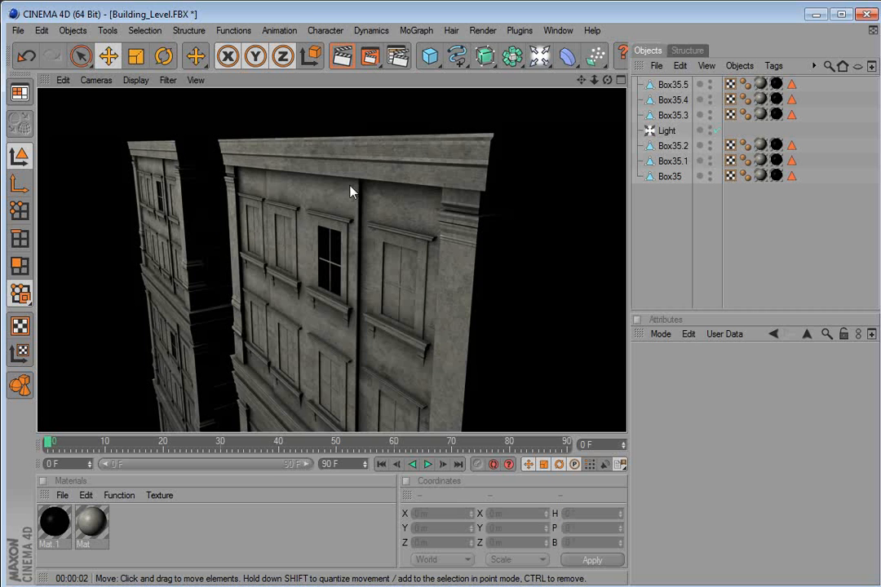
pyautogui.moveTo(353, 155); pyautogui.dragTo(432, 219)
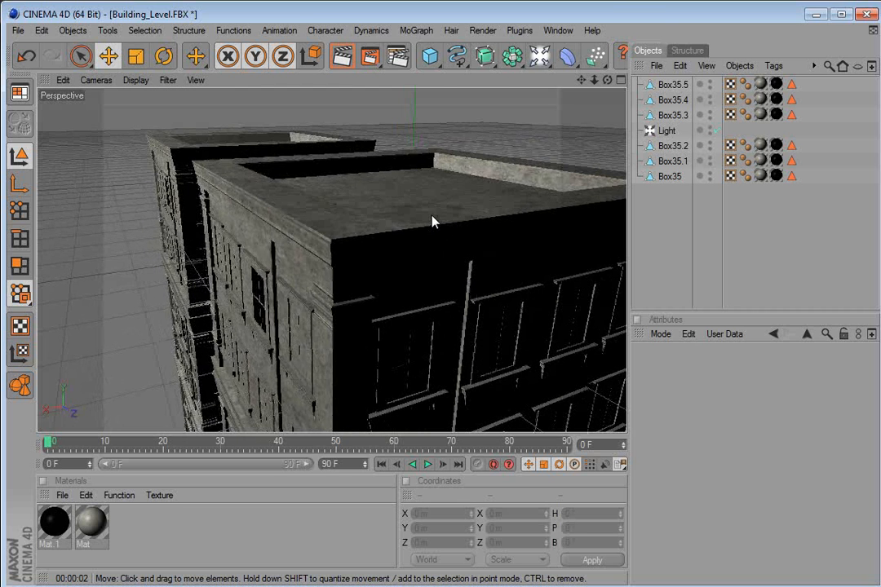
pyautogui.click(368, 57)
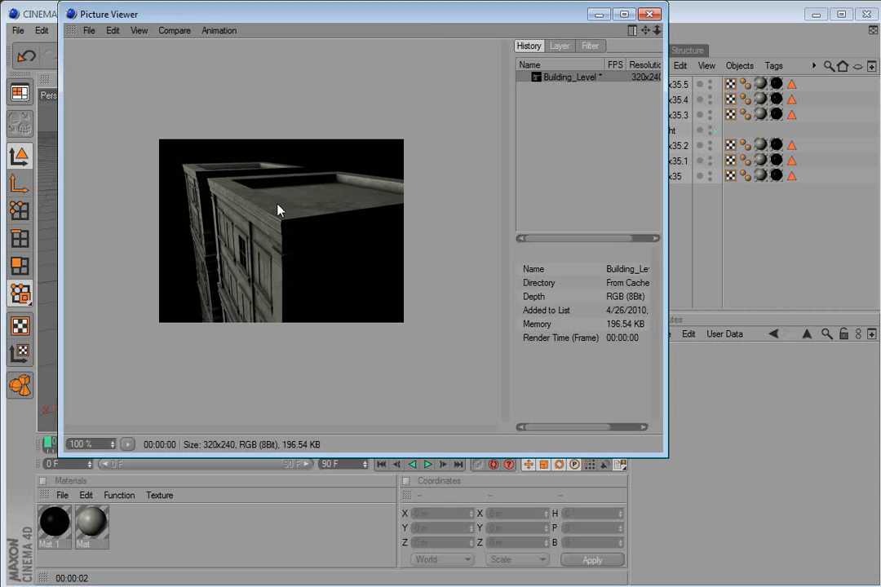
pyautogui.click(649, 14)
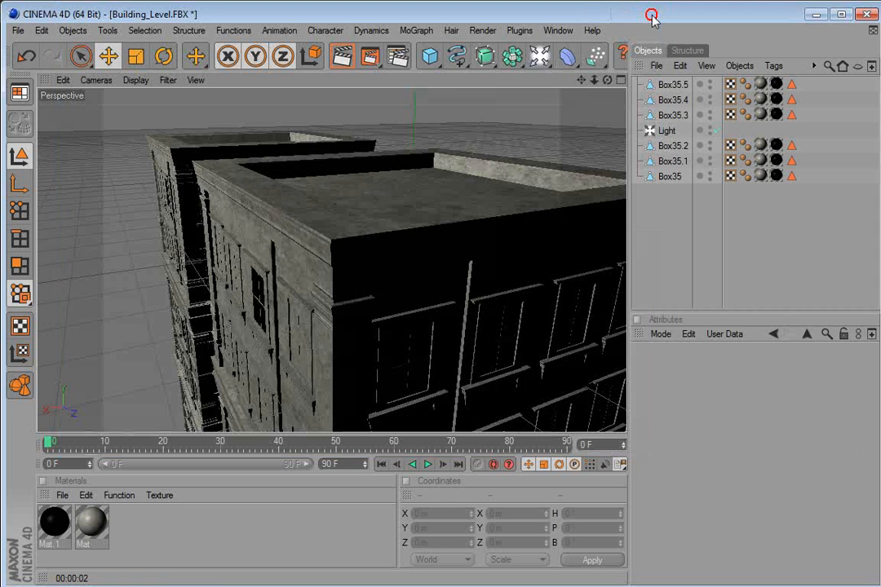
# Step: Set the render output size to 1280 x 720 pixels in the render settings
pyautogui.click(399, 57)
pyautogui.click(249, 90)
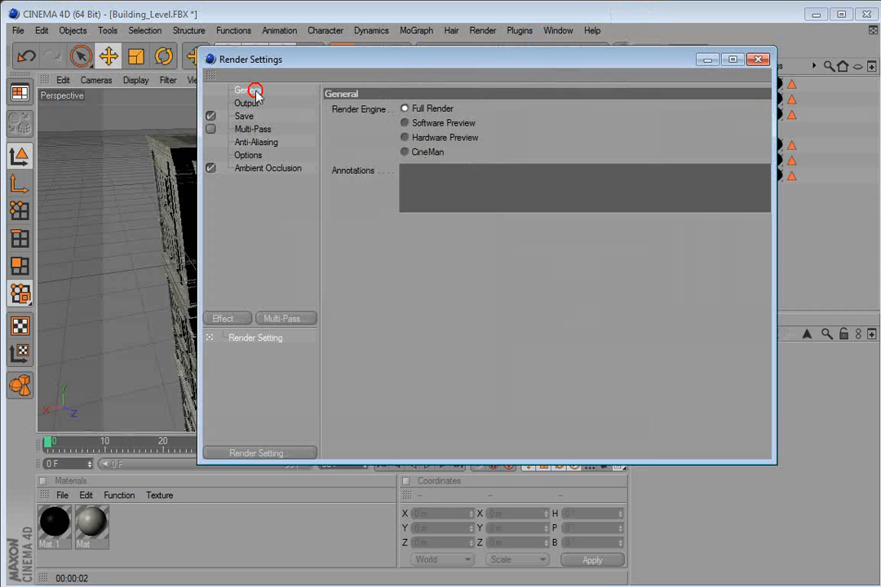
pyautogui.click(246, 103)
pyautogui.doubleClick(425, 123)
pyautogui.write('1280')
pyautogui.press('Return')
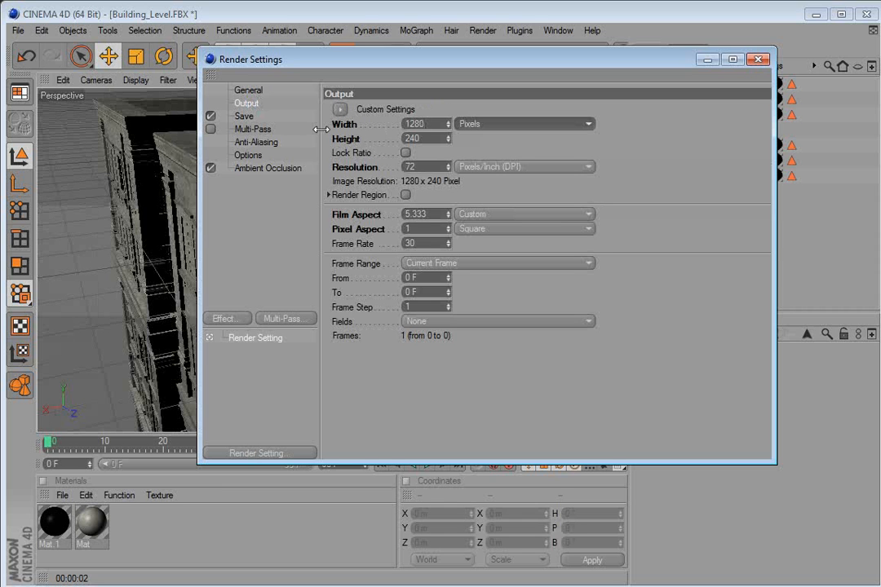
pyautogui.moveTo(435, 139); pyautogui.dragTo(335, 149)
pyautogui.write('720')
pyautogui.press('Return')
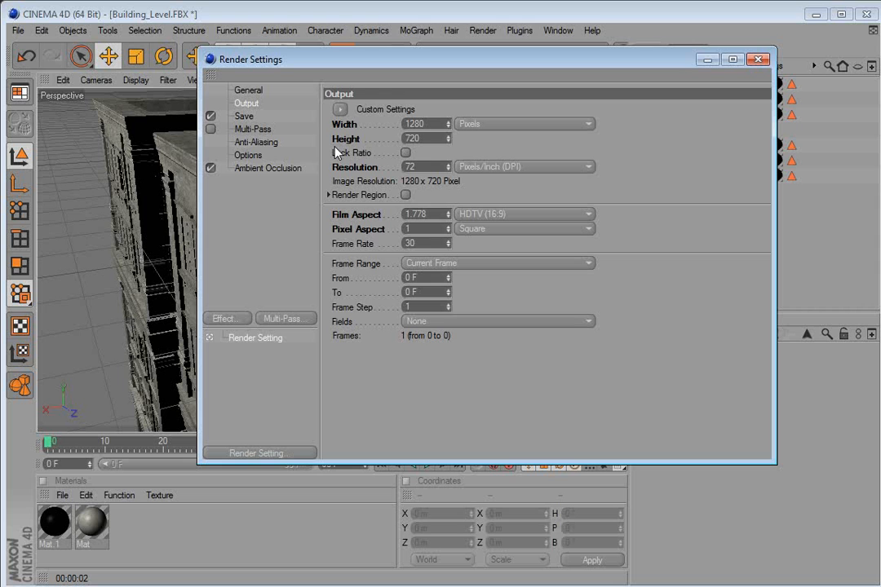
# Step: Set the output frame rate to 24 and enable Multi-Pass rendering
pyautogui.moveTo(431, 244); pyautogui.dragTo(362, 244)
pyautogui.write('24')
pyautogui.press('Return')
pyautogui.click(210, 129)
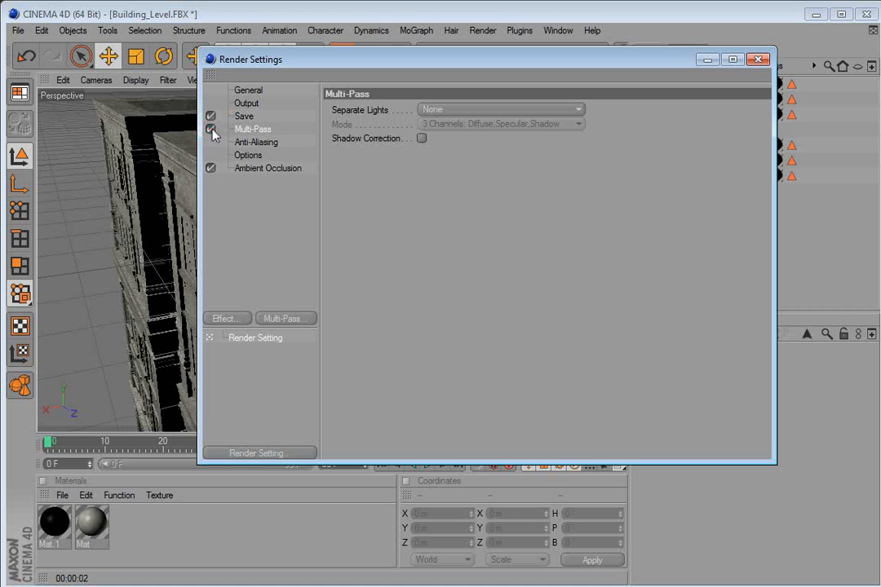
pyautogui.click(280, 453)
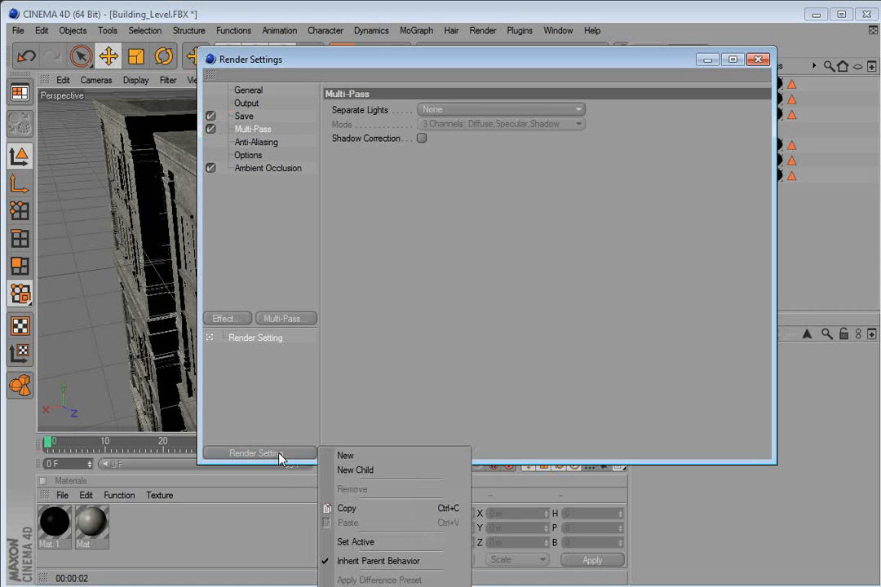
pyautogui.click(402, 238)
pyautogui.click(246, 104)
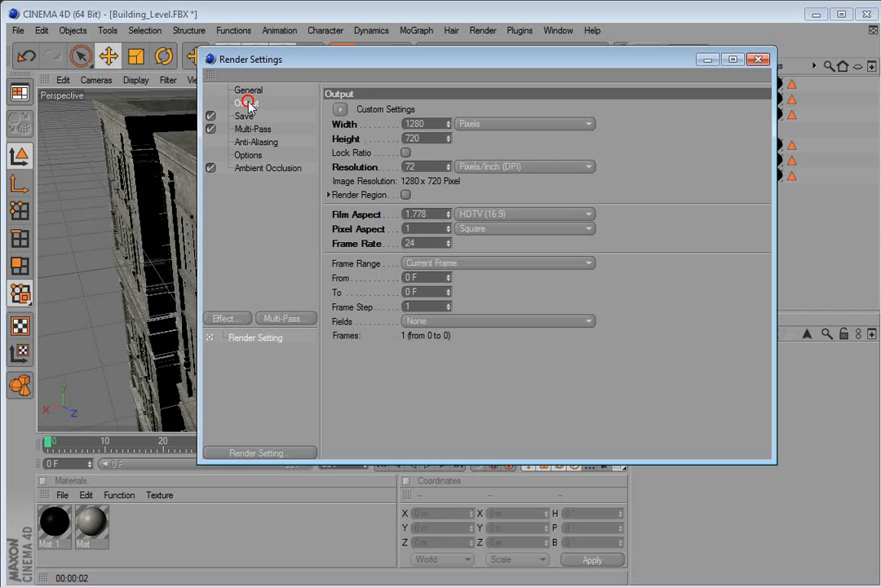
# Step: Enable the regular image's alpha channel, set the compositing project's target application to After Effects, and close the render settings
pyautogui.click(244, 116)
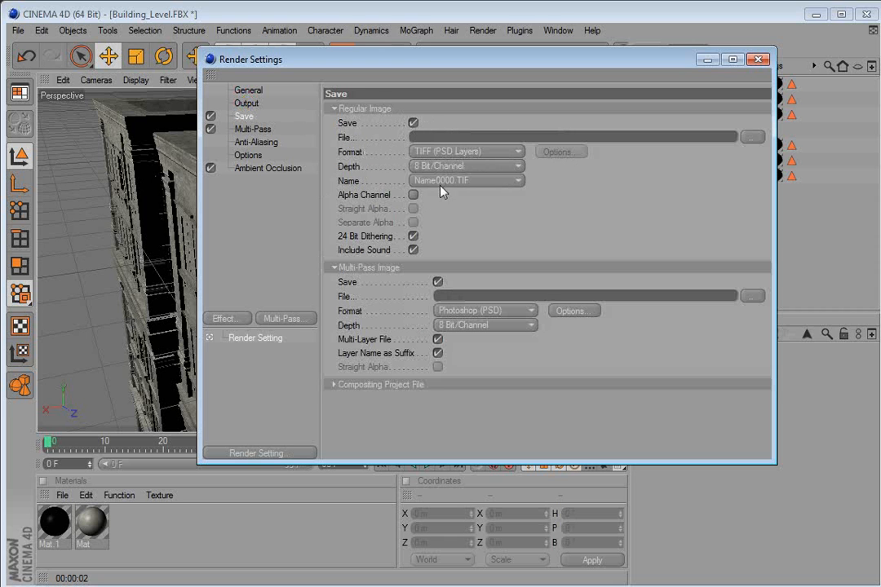
pyautogui.click(413, 195)
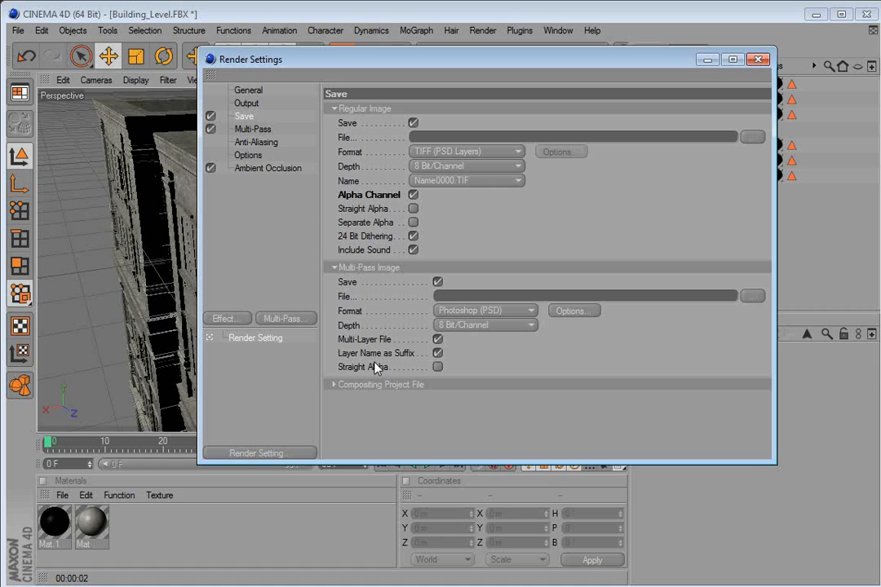
pyautogui.click(334, 388)
pyautogui.scroll(-5, 505, 410)
pyautogui.click(464, 410)
pyautogui.click(462, 424)
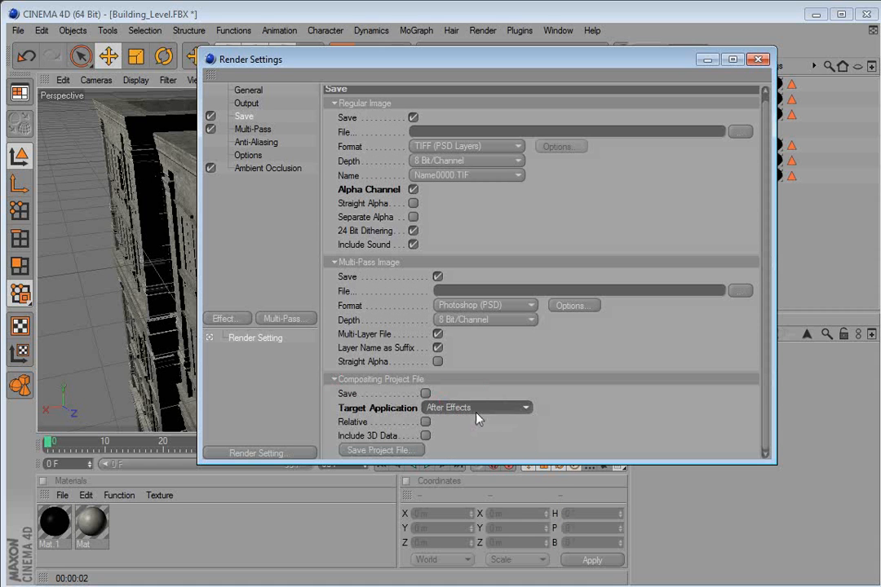
pyautogui.click(425, 394)
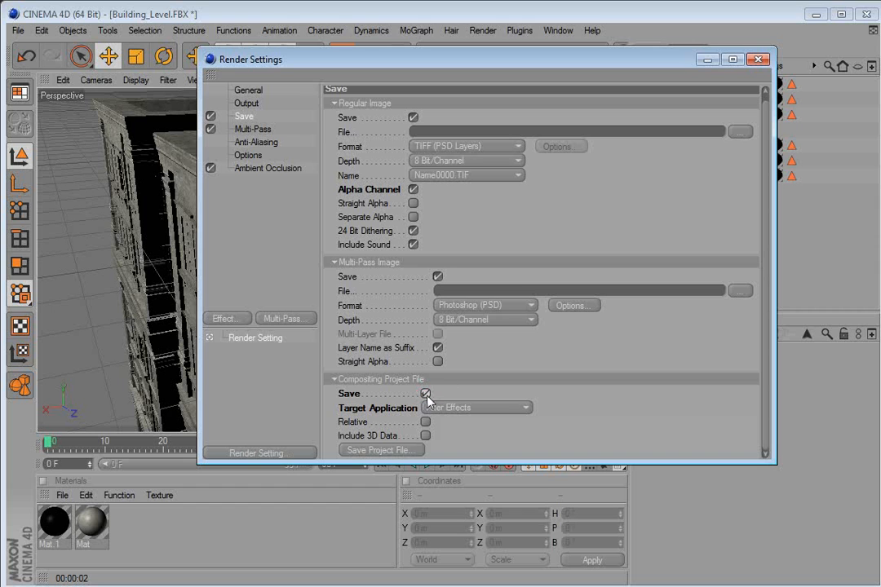
pyautogui.click(425, 394)
pyautogui.click(758, 59)
# Step: Render the perspective view looking down over both rooftops and inspect the two towers from another angle
pyautogui.moveTo(204, 177); pyautogui.dragTo(290, 246)
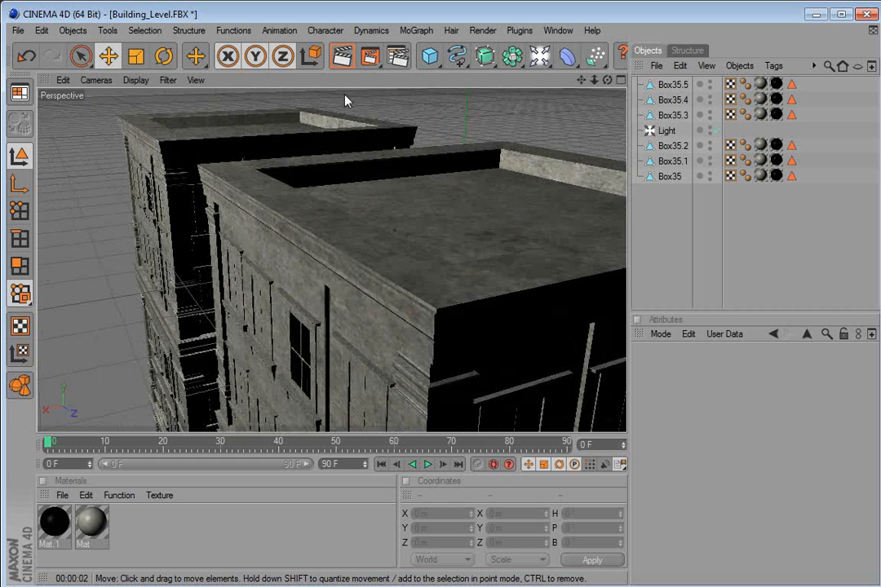
pyautogui.click(378, 70)
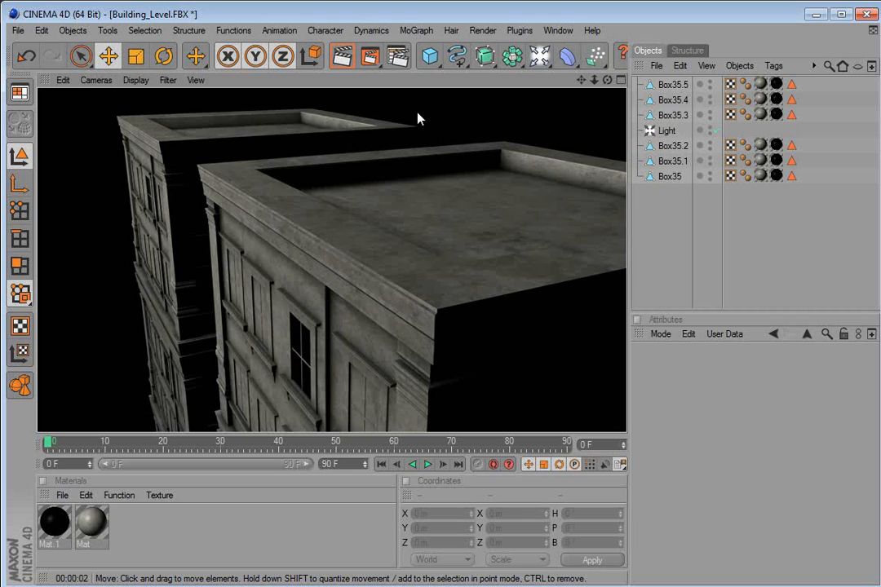
pyautogui.moveTo(330, 253); pyautogui.dragTo(416, 196)
pyautogui.moveTo(329, 253); pyautogui.dragTo(430, 136)
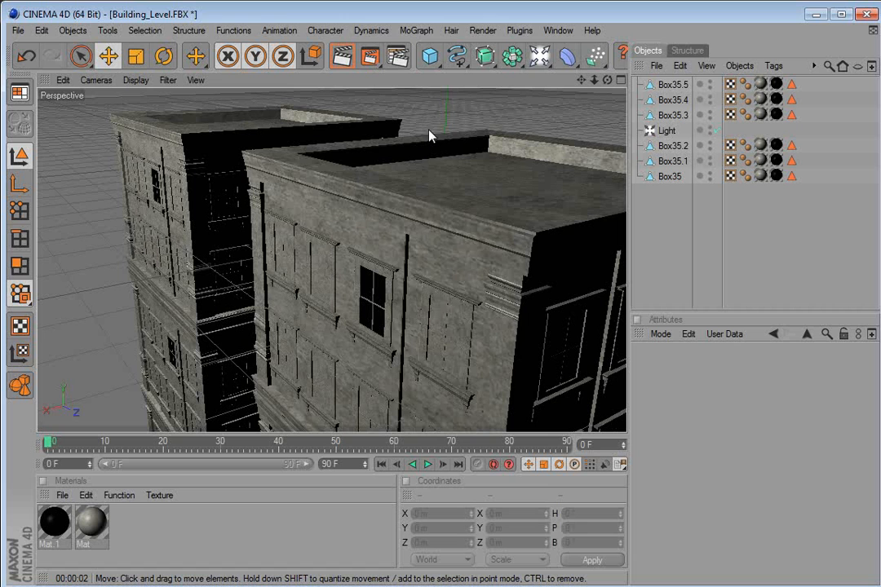
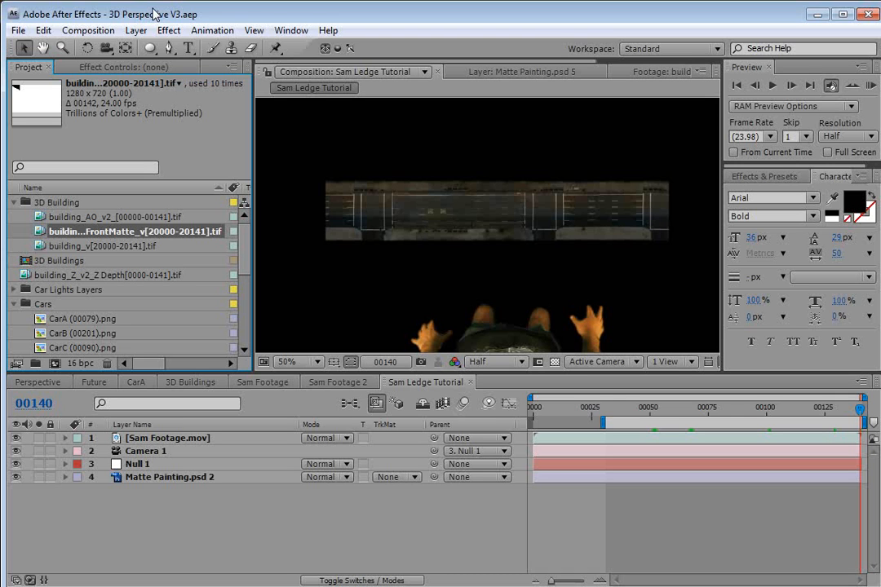
# Step: Interpret the building_AO_v2 image sequence at an assumed frame rate of 24 frames per second
pyautogui.click(62, 217)
pyautogui.rightClick(68, 217)
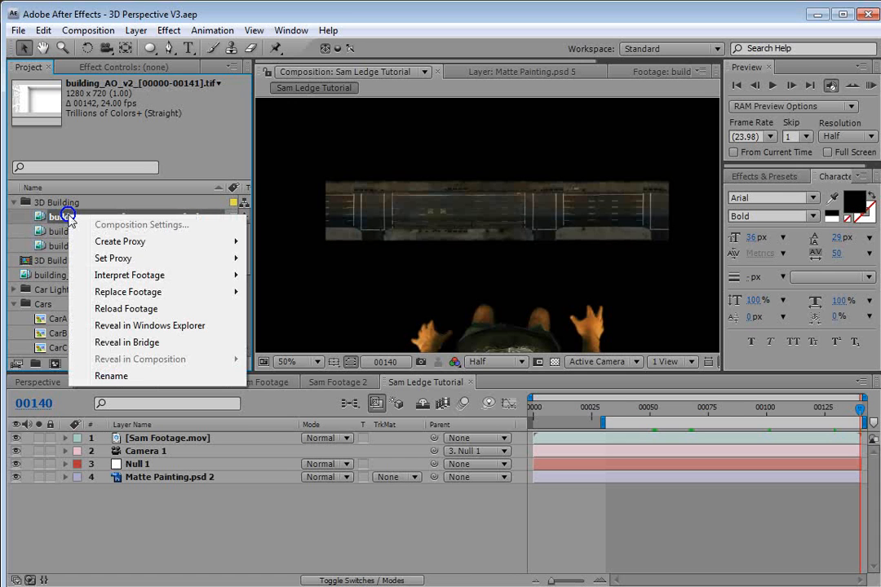
pyautogui.moveTo(118, 277)
pyautogui.click(291, 280)
pyautogui.moveTo(668, 180); pyautogui.dragTo(353, 49)
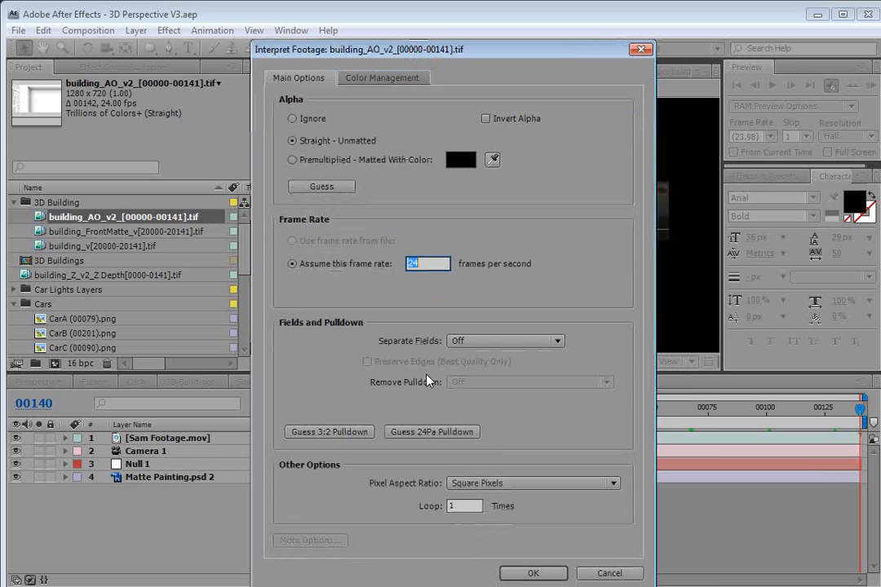
pyautogui.click(533, 573)
pyautogui.click(93, 246)
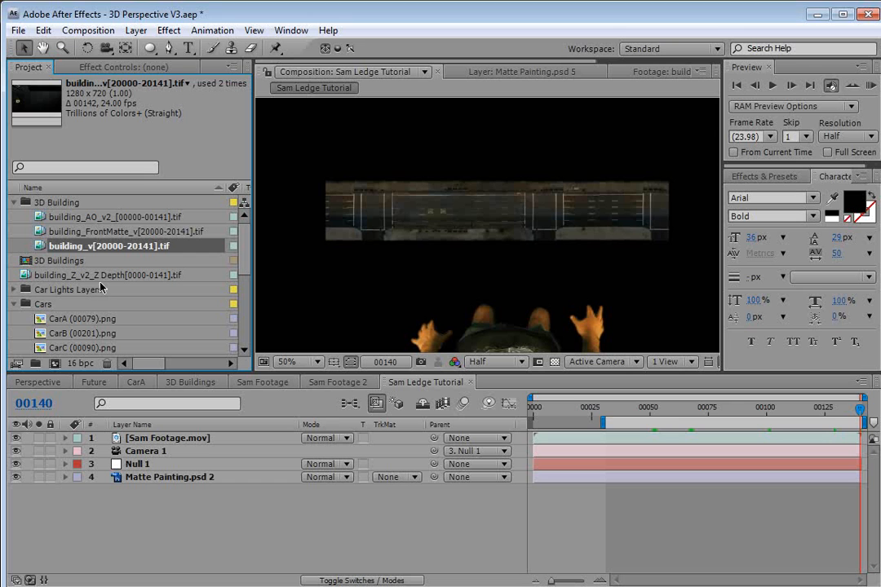
pyautogui.moveTo(60, 248); pyautogui.dragTo(142, 478)
pyautogui.moveTo(859, 408)
pyautogui.mouseDown()
pyautogui.moveTo(649, 410)
pyautogui.moveTo(688, 424)
pyautogui.moveTo(863, 421)
pyautogui.mouseUp()
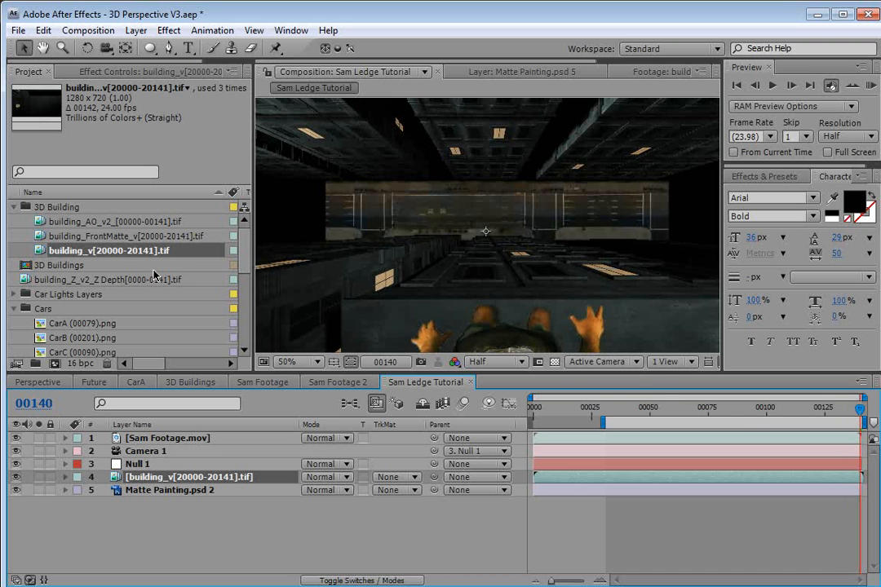
# Step: Add the building_AO_v2 sequence above the building_v layer and set its blending mode to Multiply
pyautogui.click(78, 221)
pyautogui.moveTo(162, 416); pyautogui.dragTo(176, 476)
pyautogui.click(320, 477)
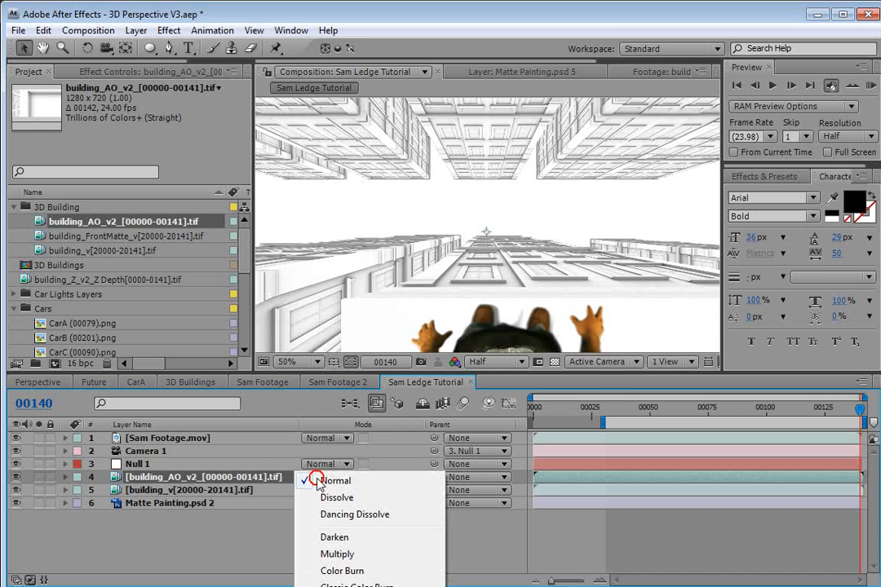
pyautogui.click(338, 555)
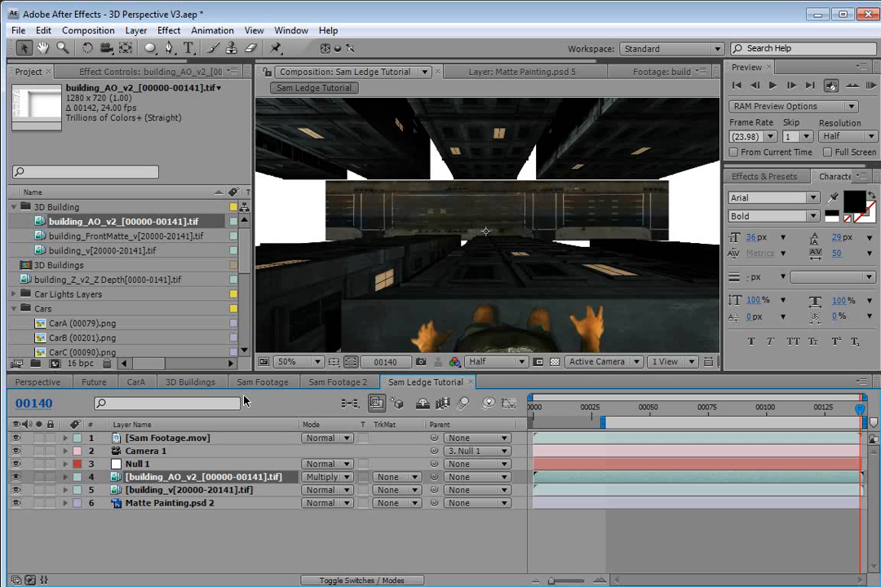
# Step: Pre-compose the building_AO_v2 and building_v layers into a new composition named Building_Composite
pyautogui.keyDown('shift'); pyautogui.click(149, 489); pyautogui.keyUp('shift')
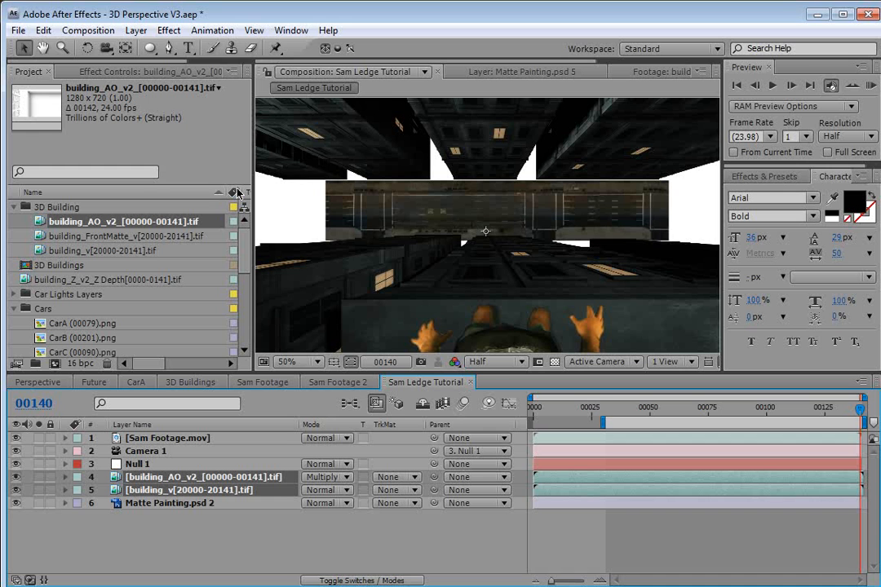
pyautogui.click(135, 31)
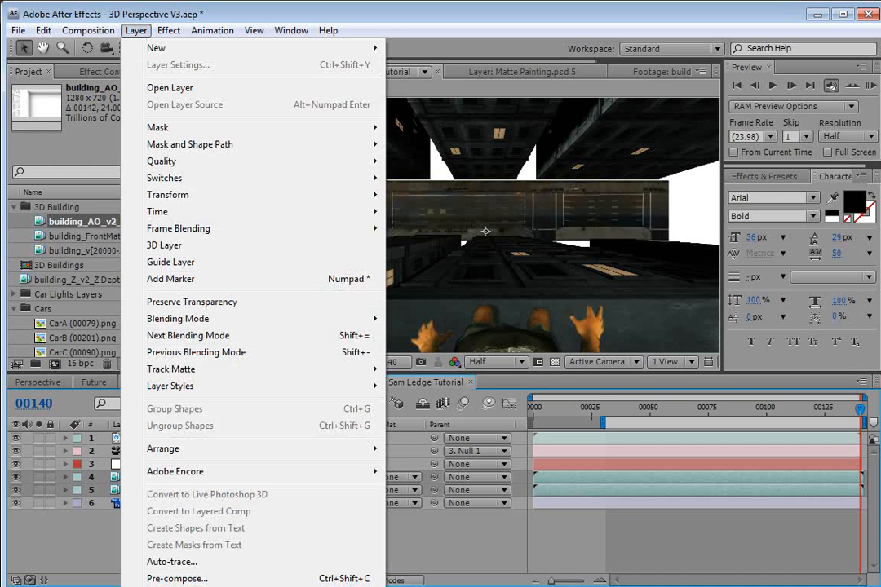
pyautogui.click(176, 578)
pyautogui.write('Building_C')
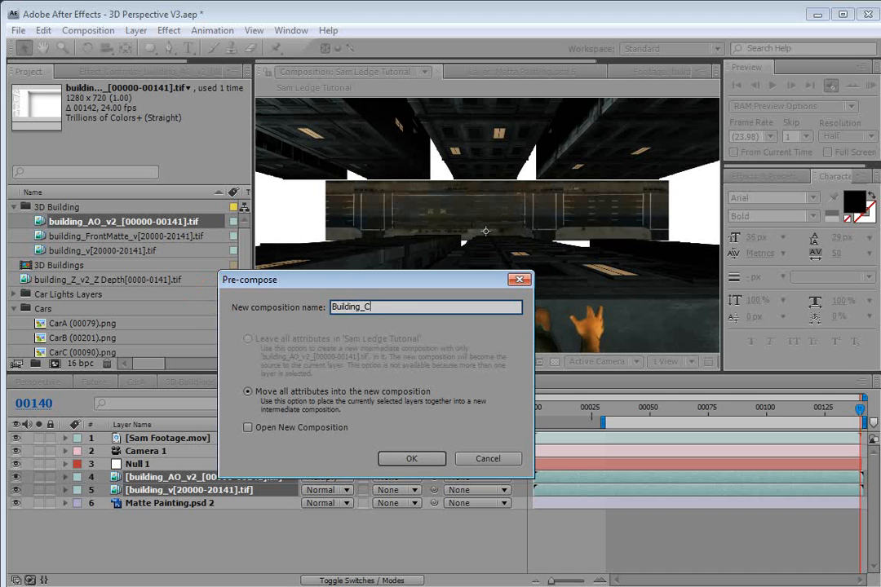
pyautogui.press('Return')
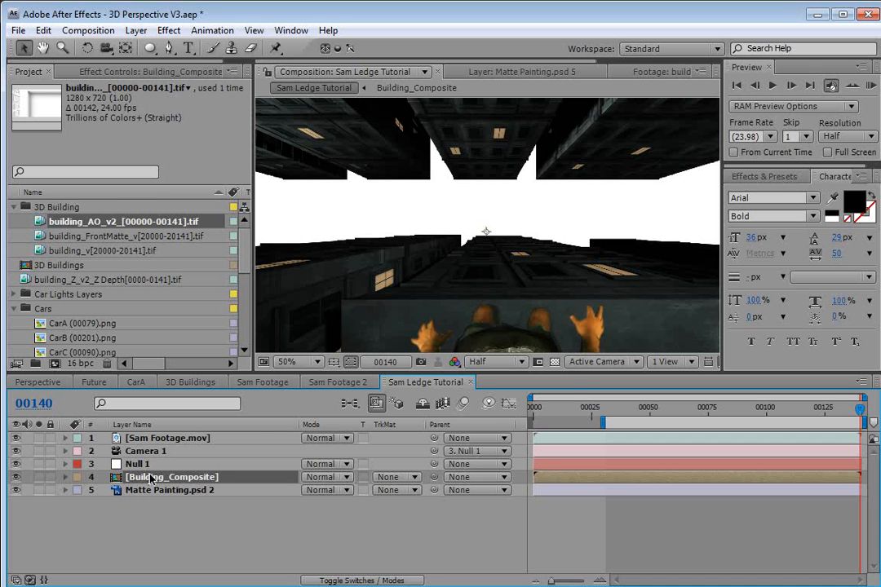
# Step: Open Building_Composite at frame 119 and brighten the building_v layer with a Curves effect, raising the shadows and midtones
pyautogui.doubleClick(151, 480)
pyautogui.click(631, 412)
pyautogui.moveTo(631, 412); pyautogui.dragTo(809, 412)
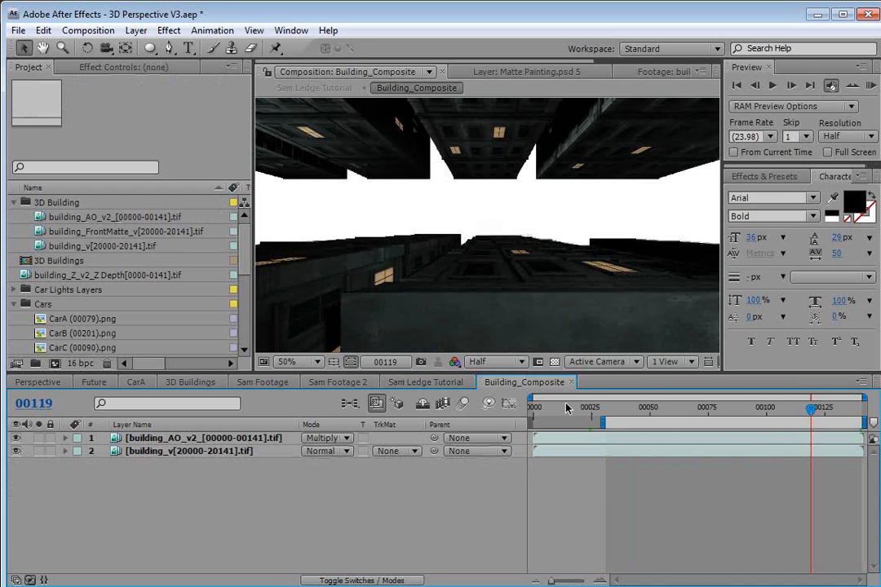
pyautogui.click(147, 451)
pyautogui.click(169, 30)
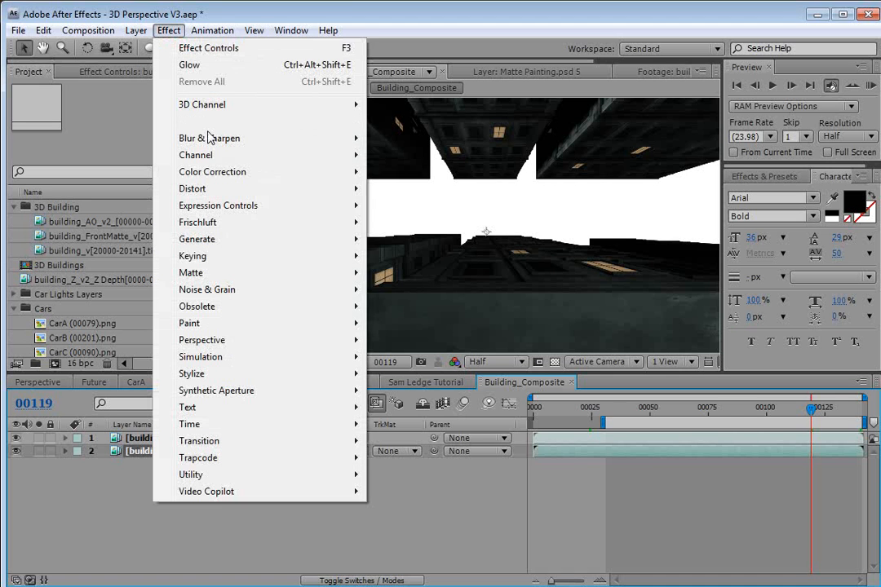
pyautogui.click(328, 172)
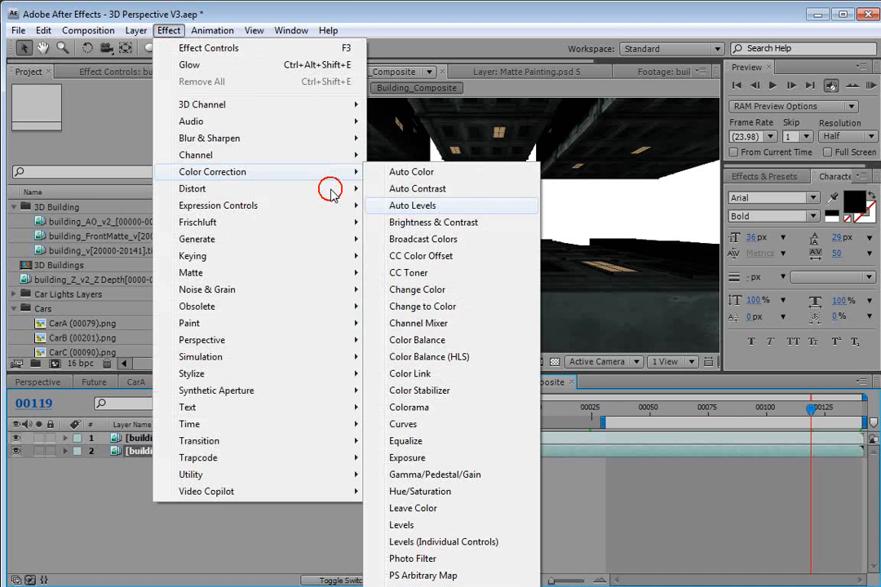
pyautogui.click(403, 425)
pyautogui.moveTo(72, 255); pyautogui.dragTo(65, 239)
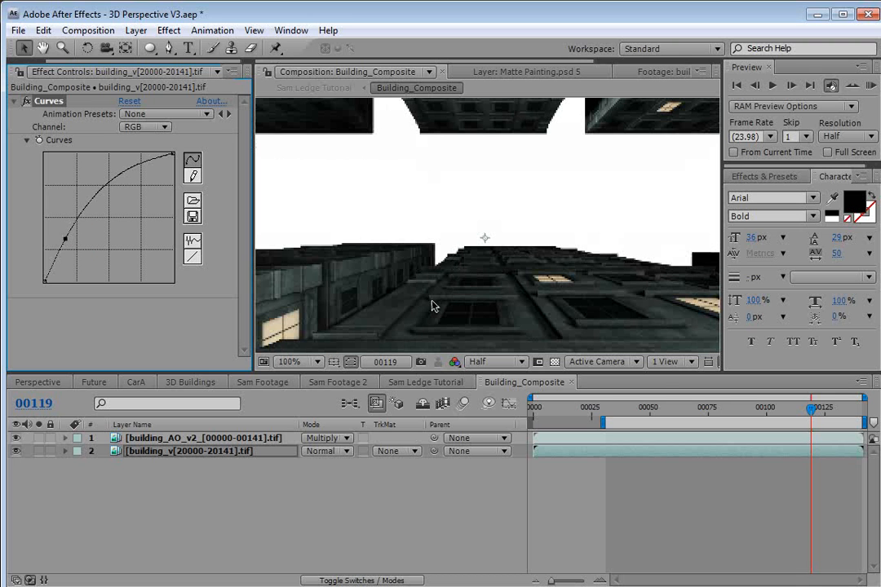
# Step: Switch the preview to full resolution and give the building_AO_v2 layer an S-shaped Curves adjustment
pyautogui.hotkey('ctrl', 'j')
pyautogui.press('space')
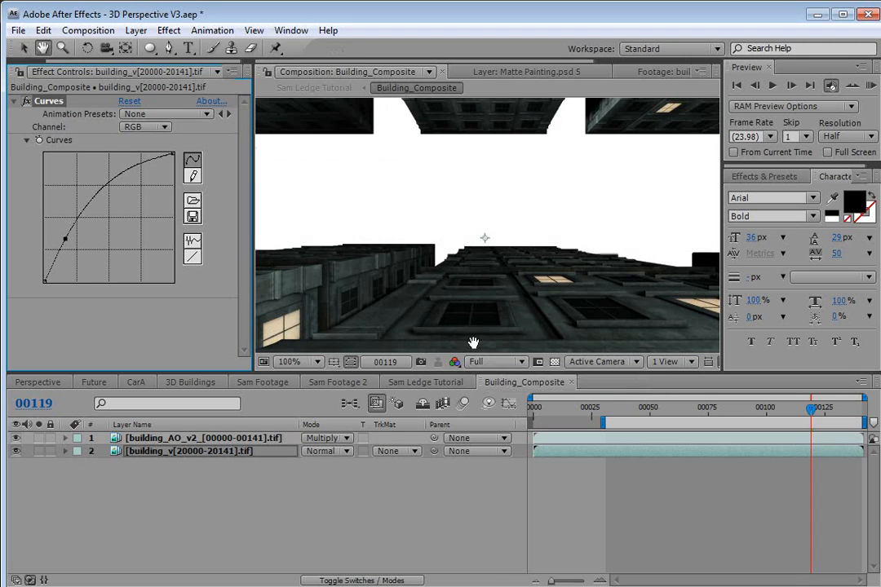
pyautogui.moveTo(433, 335); pyautogui.dragTo(465, 251)
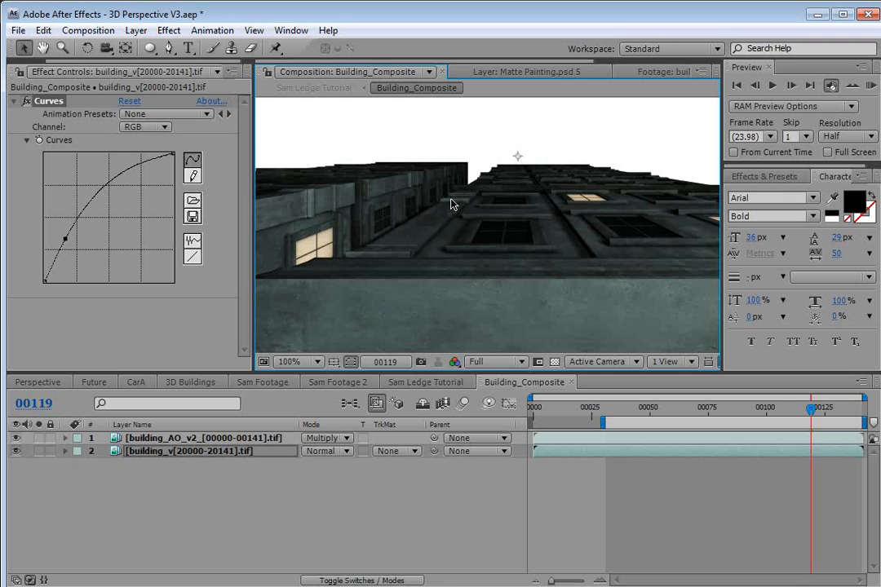
pyautogui.click(160, 439)
pyautogui.click(140, 519)
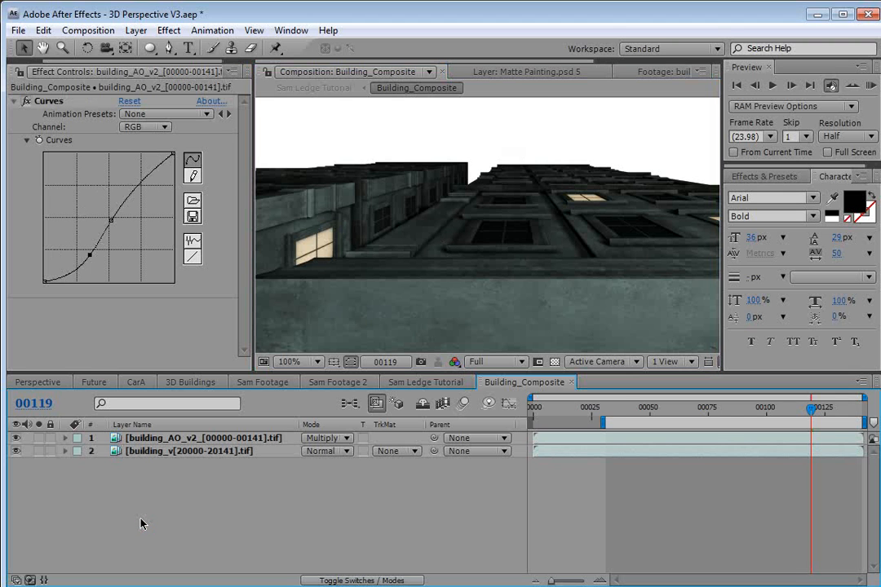
pyautogui.moveTo(501, 165); pyautogui.dragTo(462, 226)
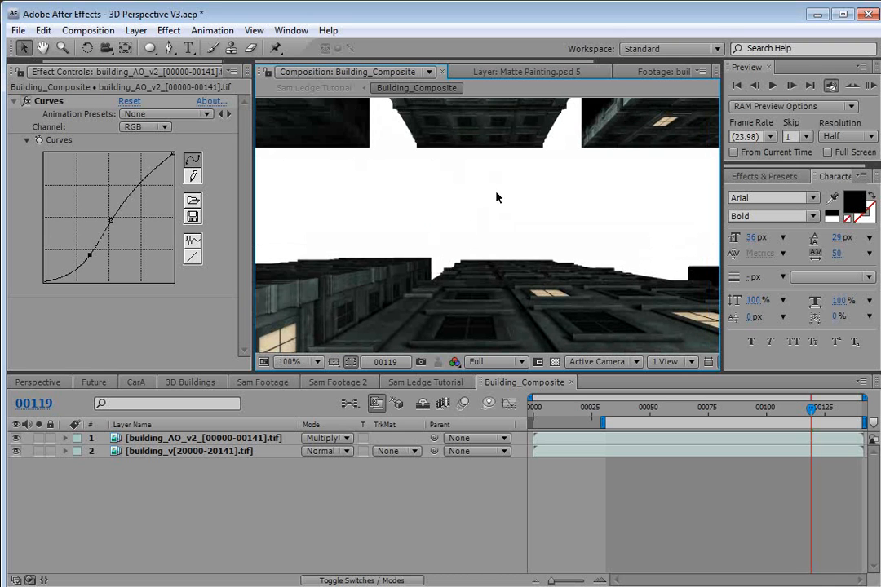
# Step: Duplicate the building_v layer, move the copy above the ambient occlusion layer, and check its alpha in solo against the transparency grid
pyautogui.click(150, 451)
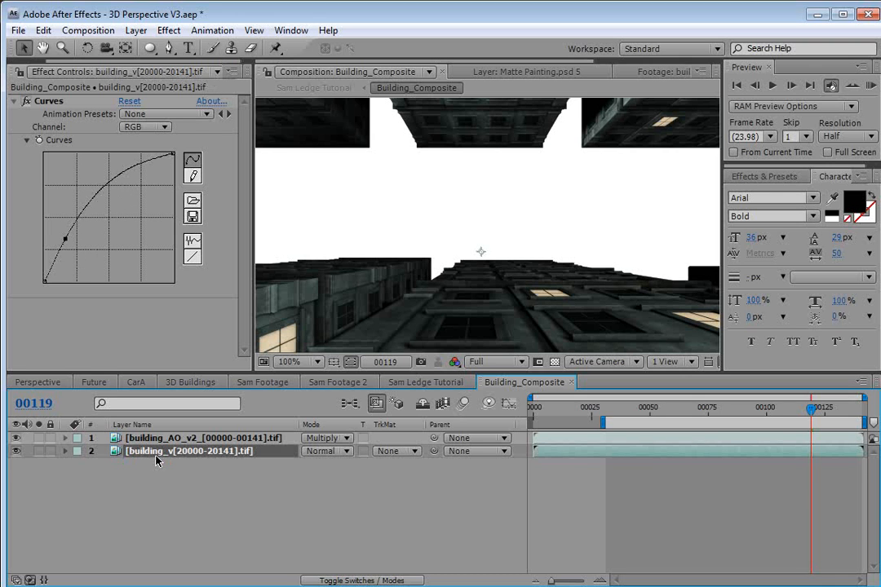
pyautogui.hotkey('ctrl', 'd')
pyautogui.moveTo(139, 452); pyautogui.dragTo(126, 438)
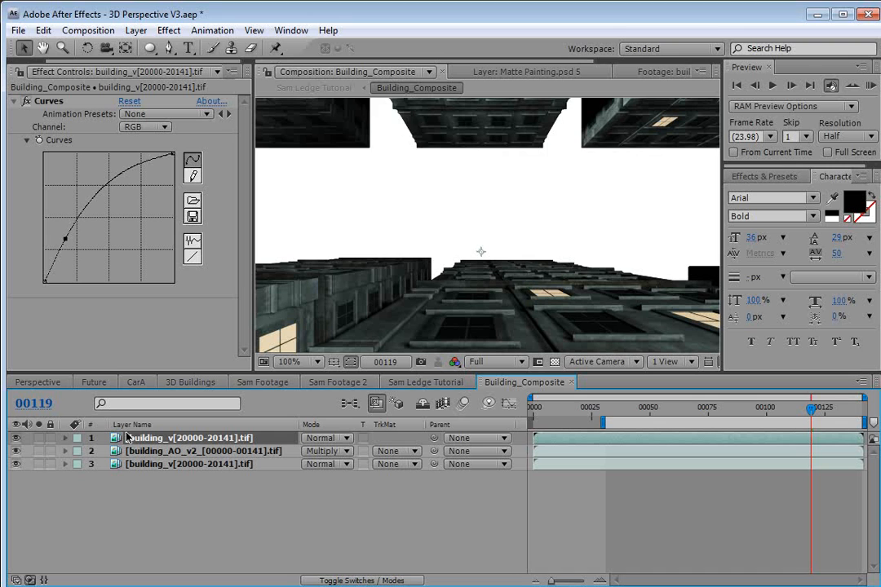
pyautogui.click(38, 438)
pyautogui.click(555, 361)
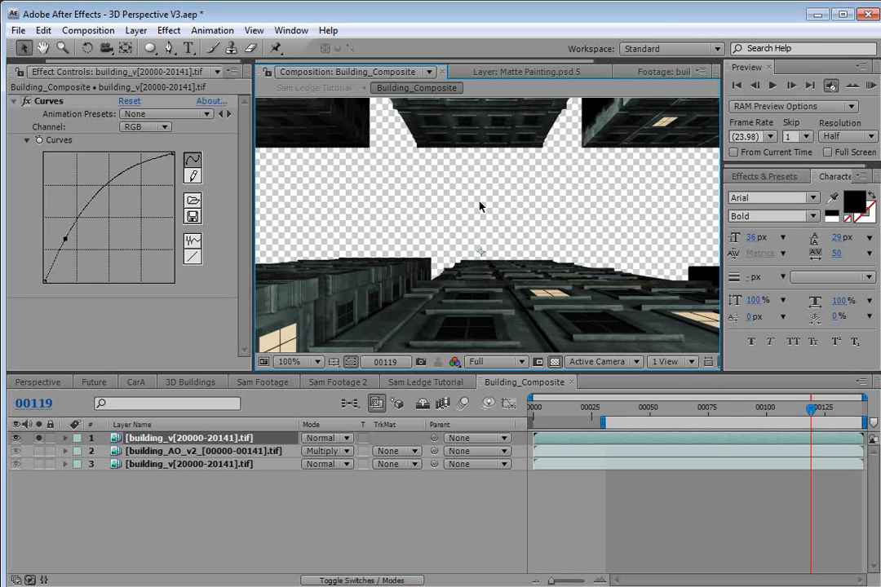
pyautogui.click(554, 362)
pyautogui.click(38, 438)
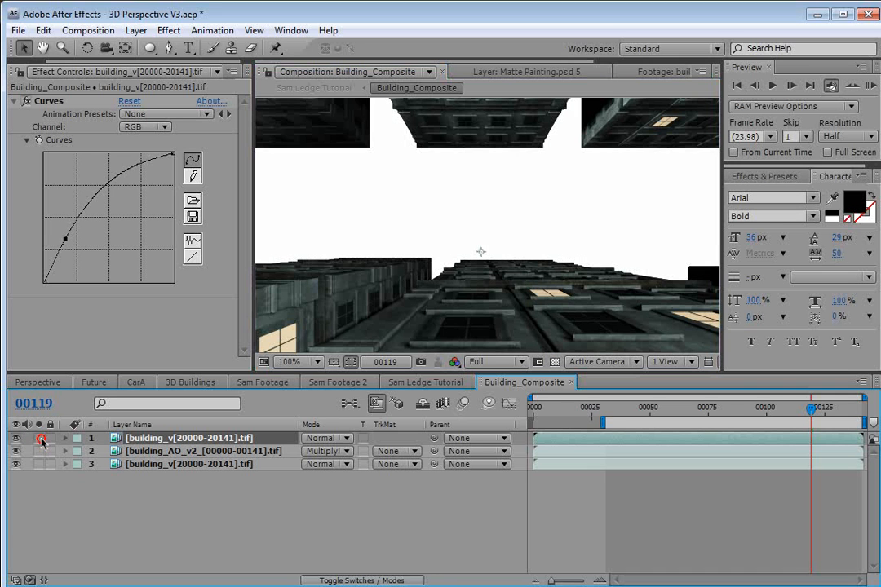
# Step: Set the top building_v copy to a stencil blending mode and check the result with the transparency grid and ambient occlusion layer toggled
pyautogui.click(320, 438)
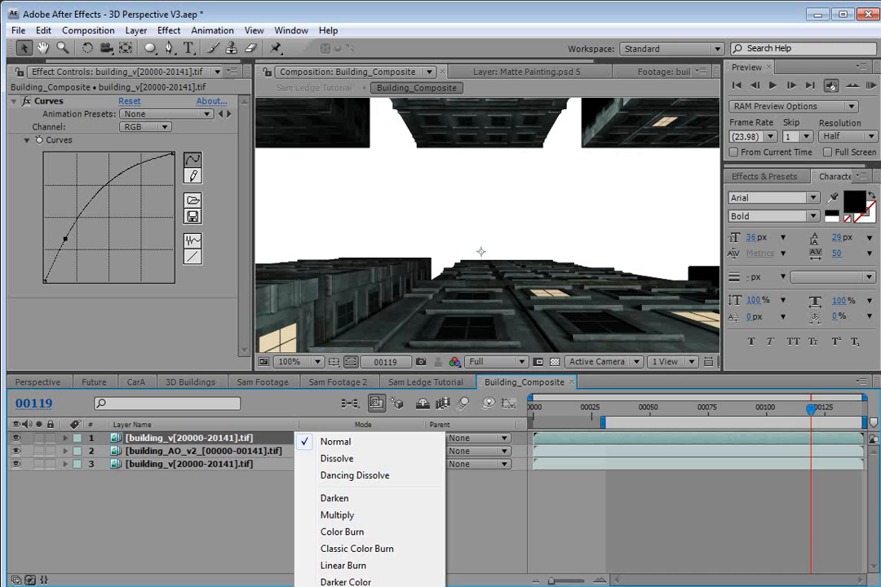
pyautogui.click(351, 586)
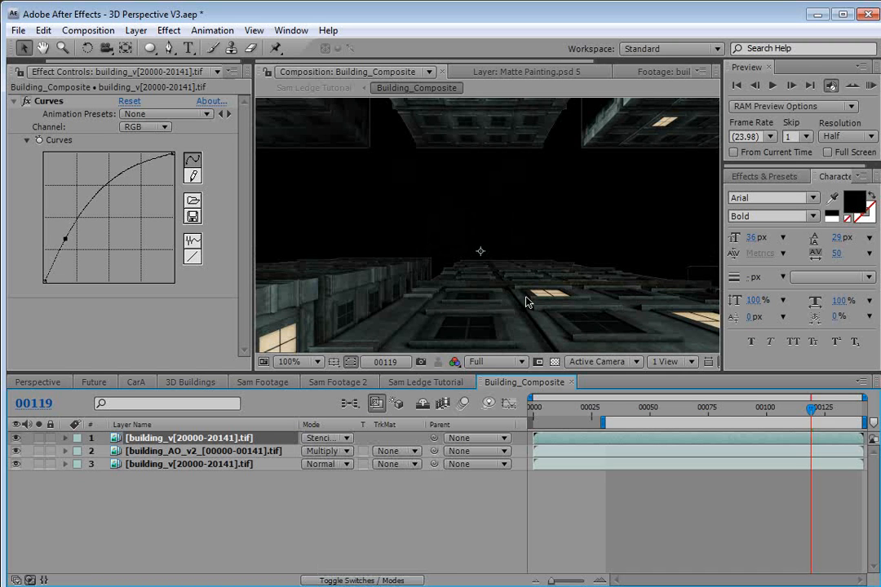
pyautogui.click(554, 361)
pyautogui.click(555, 361)
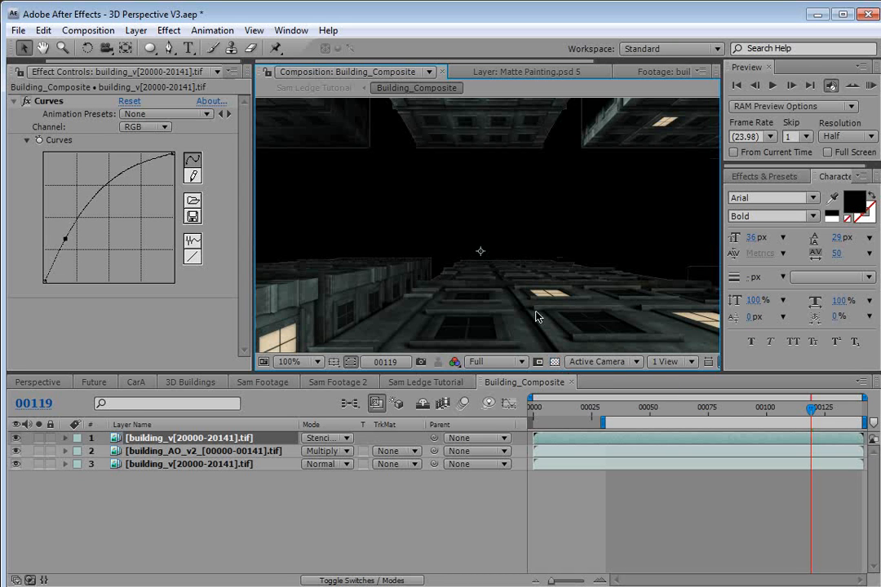
pyautogui.click(16, 452)
pyautogui.click(16, 452)
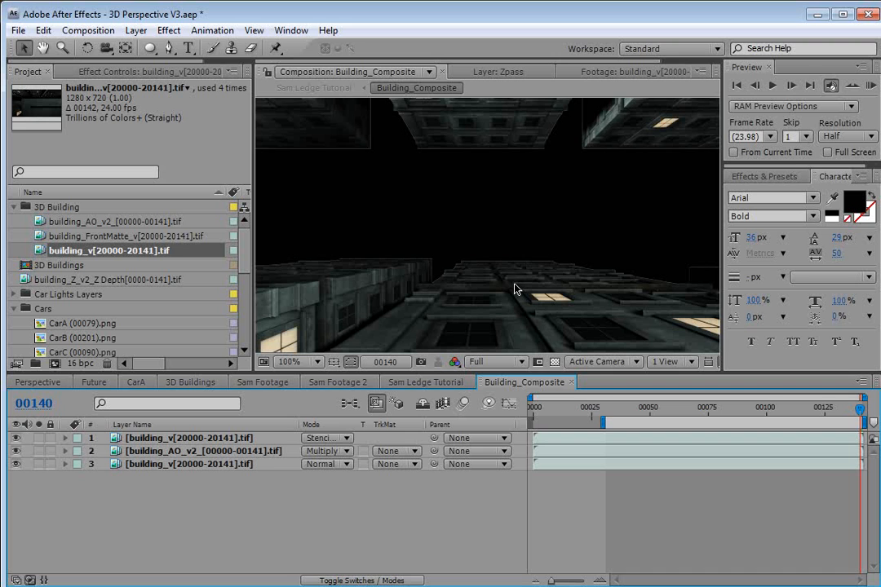
# Step: Examine the building edges up close and check the transparency around them
pyautogui.click(511, 222)
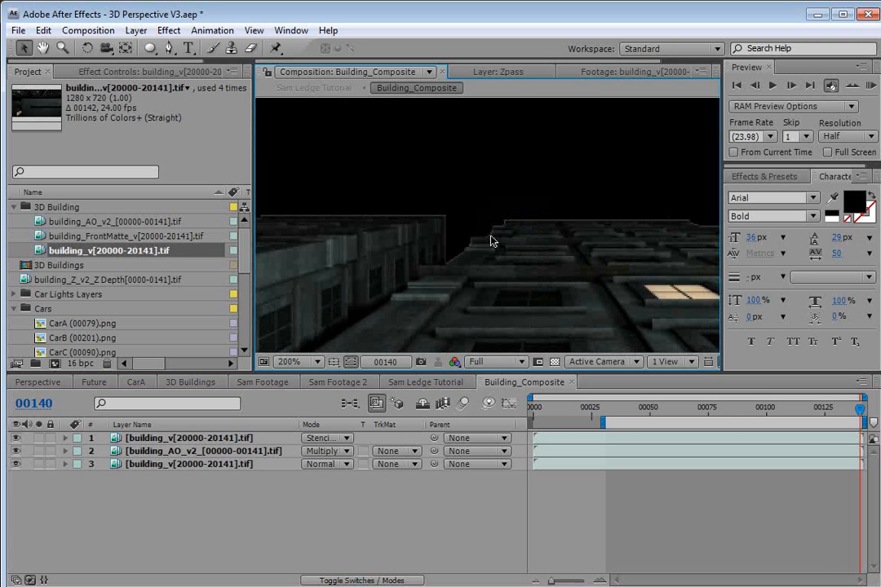
pyautogui.scroll(-1, 496, 232)
pyautogui.press('space')
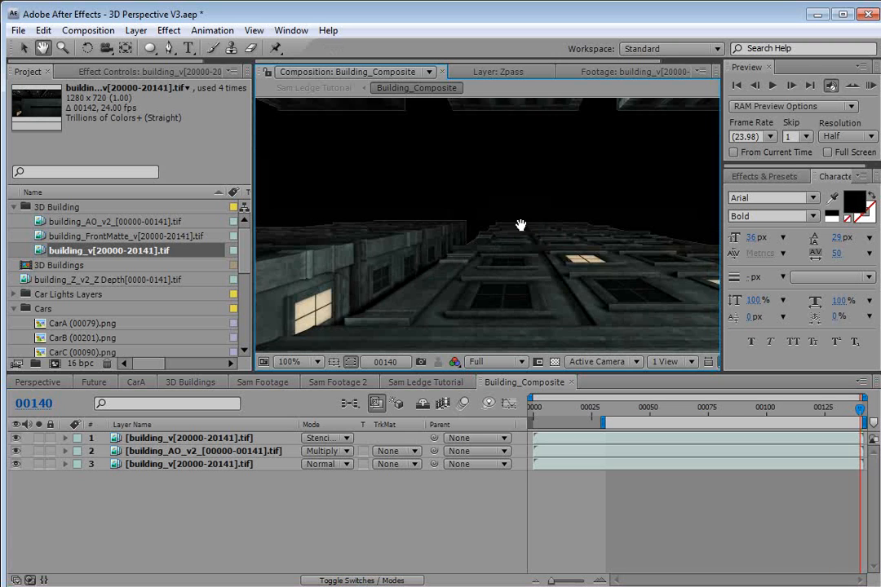
pyautogui.moveTo(522, 222); pyautogui.dragTo(500, 291)
pyautogui.click(554, 362)
pyautogui.click(554, 362)
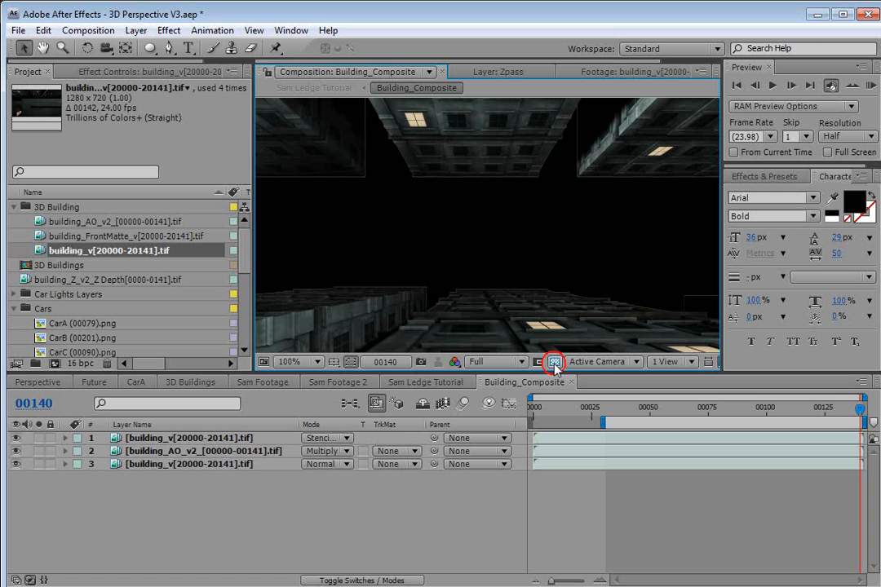
# Step: Create a black solid and place it beneath all the building layers in Building_Composite
pyautogui.click(137, 31)
pyautogui.moveTo(133, 45)
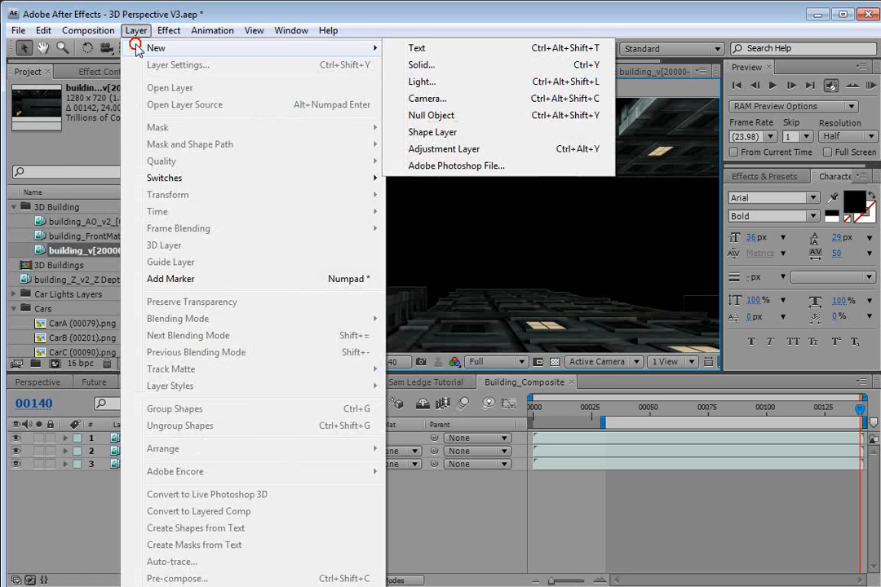
pyautogui.click(432, 64)
pyautogui.click(508, 497)
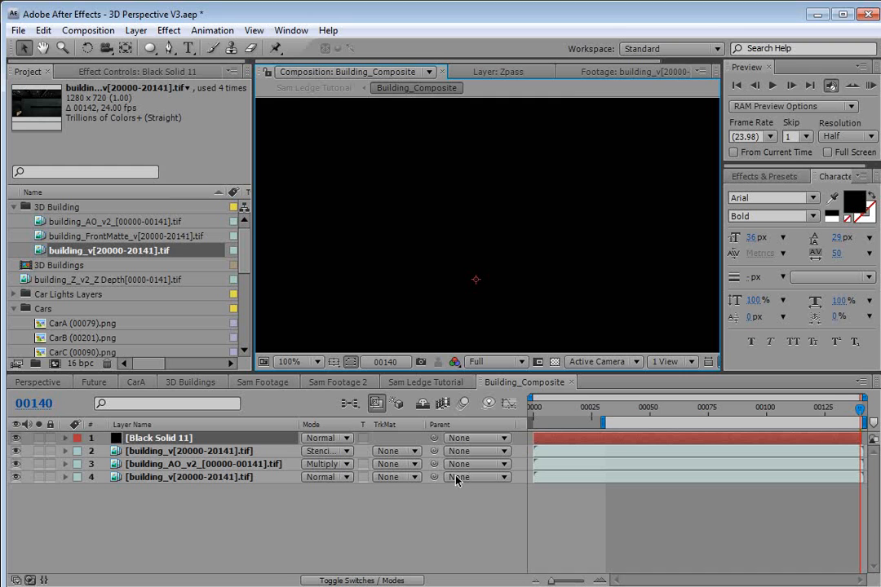
pyautogui.moveTo(204, 507); pyautogui.dragTo(211, 491)
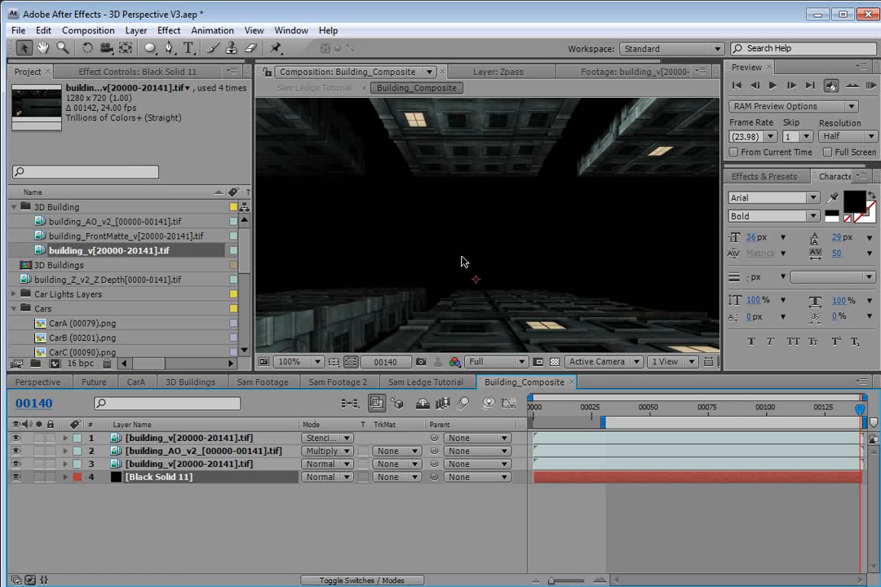
# Step: Check the layers' visibility and the composite's transparency, then close Building_Composite to return to Sam Ledge Tutorial
pyautogui.moveTo(15, 464); pyautogui.dragTo(17, 436)
pyautogui.click(17, 452)
pyautogui.click(16, 477)
pyautogui.click(555, 361)
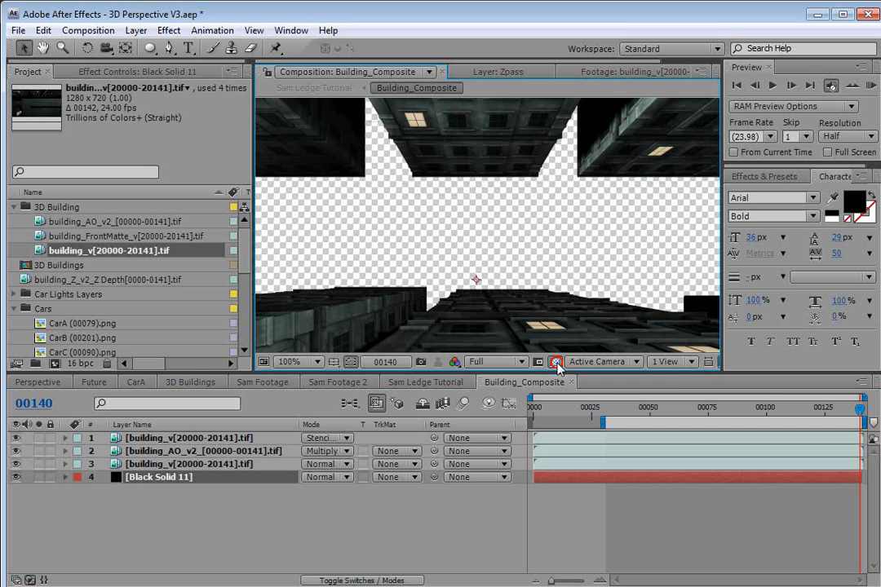
pyautogui.click(556, 362)
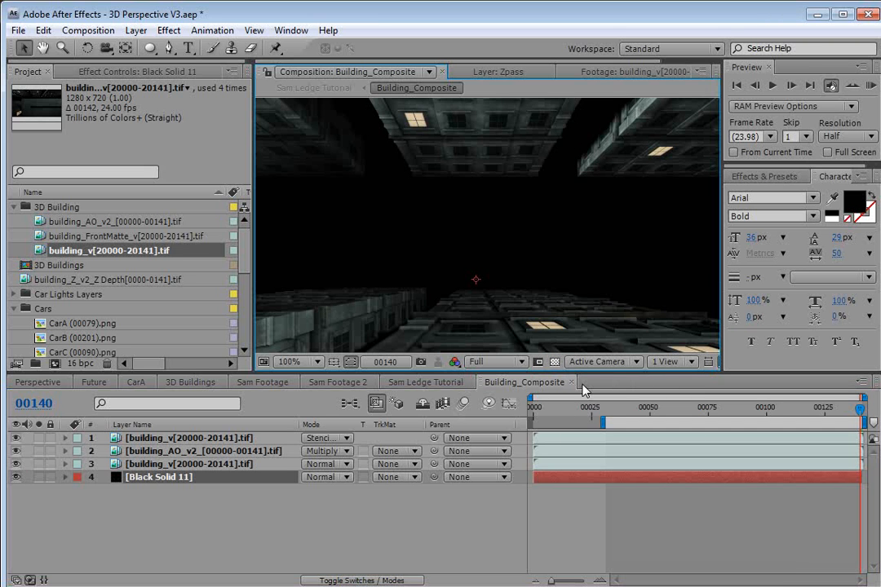
pyautogui.click(571, 383)
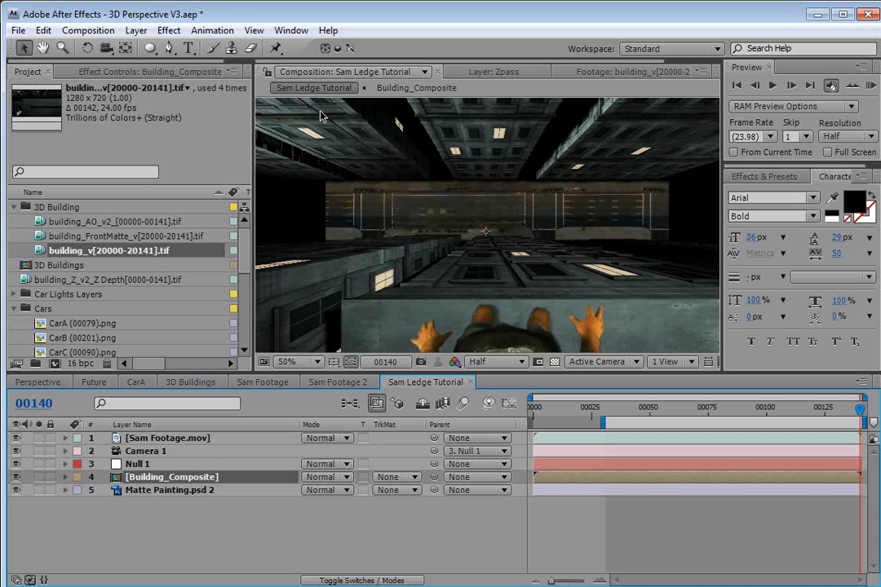
# Step: Apply a Curves effect to Building_Composite and pull its RGB midtones down to darken the buildings
pyautogui.click(171, 31)
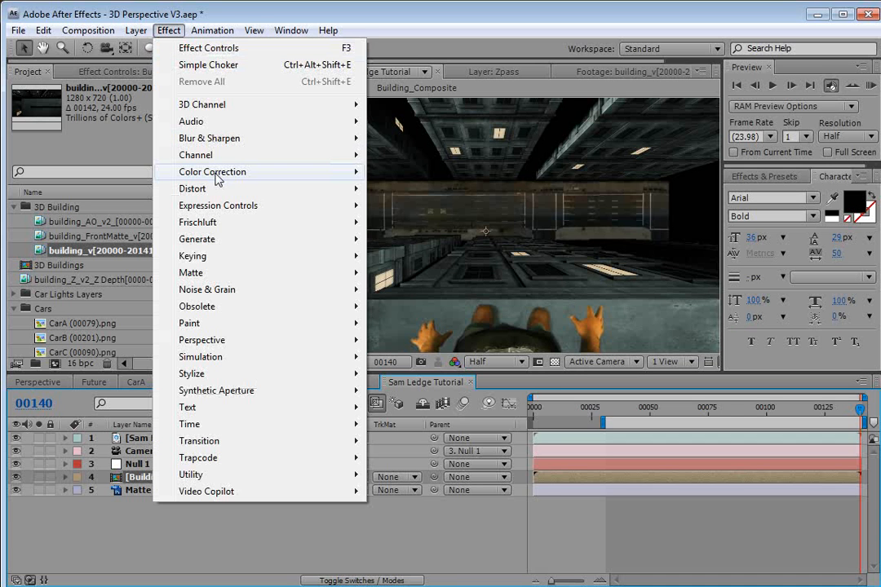
pyautogui.moveTo(216, 173)
pyautogui.click(403, 424)
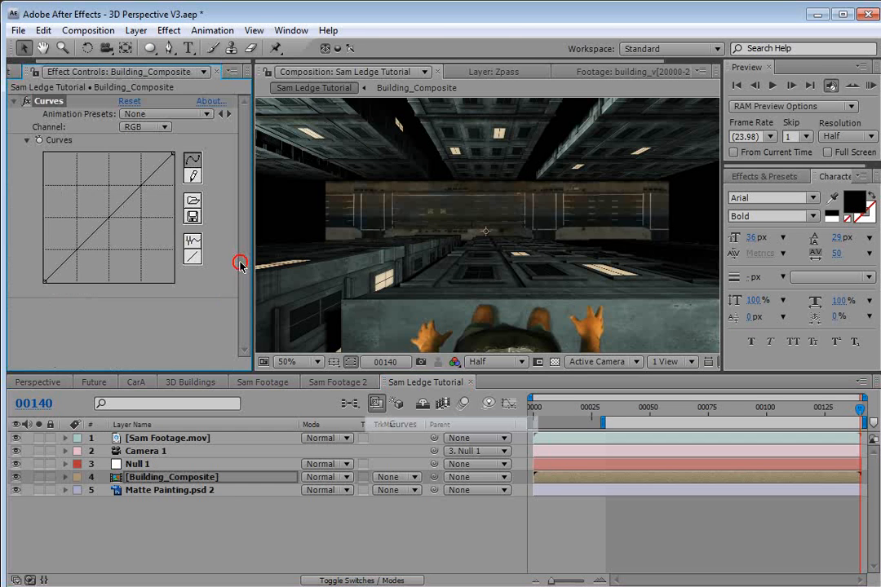
pyautogui.moveTo(110, 218); pyautogui.dragTo(116, 222)
pyautogui.click(119, 224)
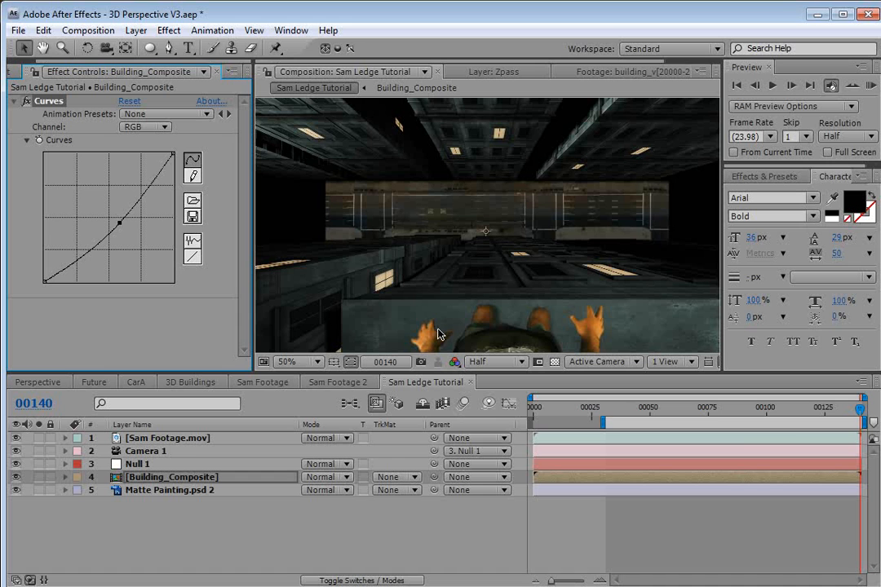
# Step: Go to frame 72 and apply a Curves effect to Sam Footage.mov
pyautogui.moveTo(767, 411); pyautogui.dragTo(702, 409)
pyautogui.click(159, 438)
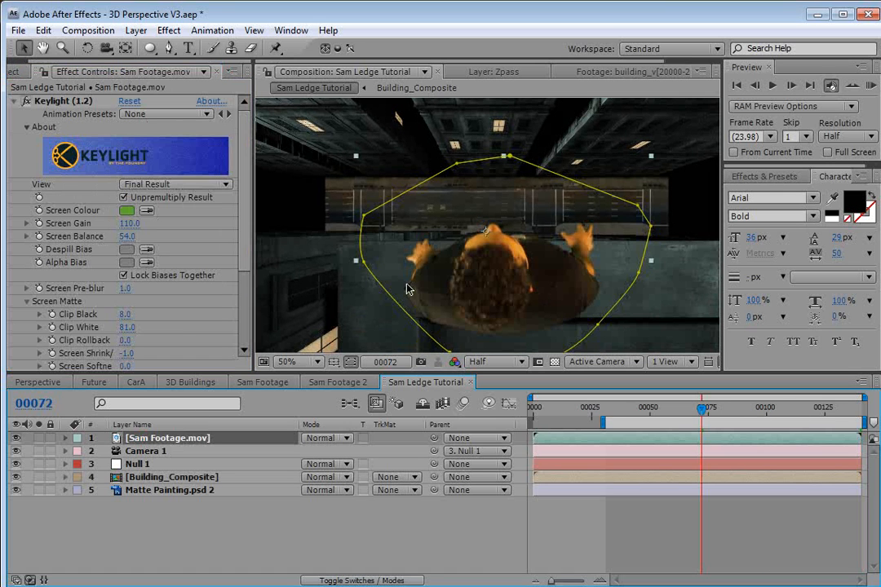
pyautogui.click(177, 31)
pyautogui.moveTo(220, 176)
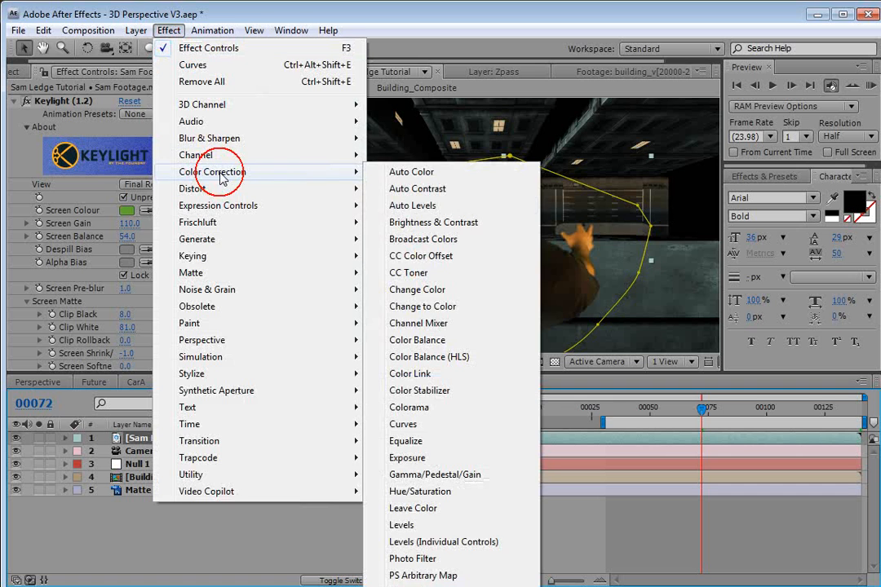
pyautogui.click(414, 425)
# Step: Add a Tint effect to Sam Footage.mov with Amount to Tint at 40% and place it above Curves
pyautogui.click(169, 30)
pyautogui.moveTo(244, 174)
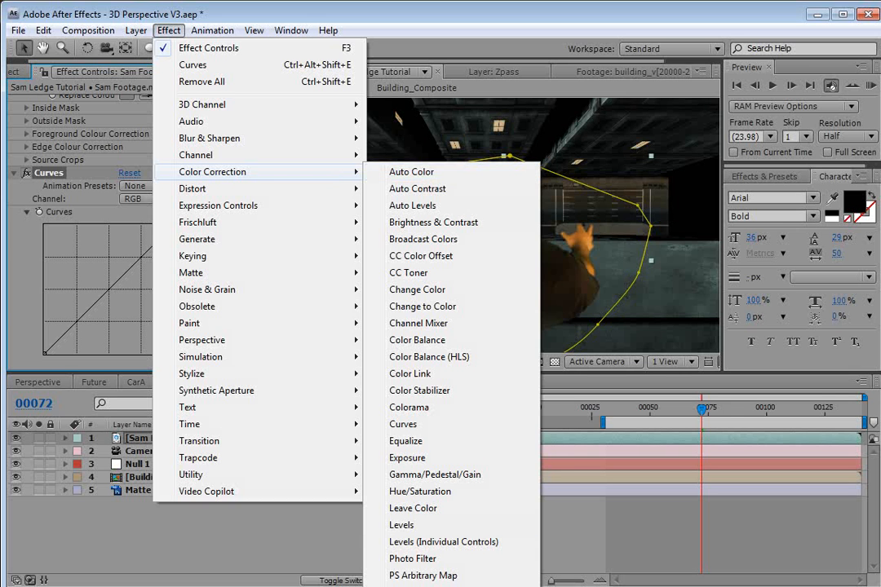
pyautogui.click(407, 585)
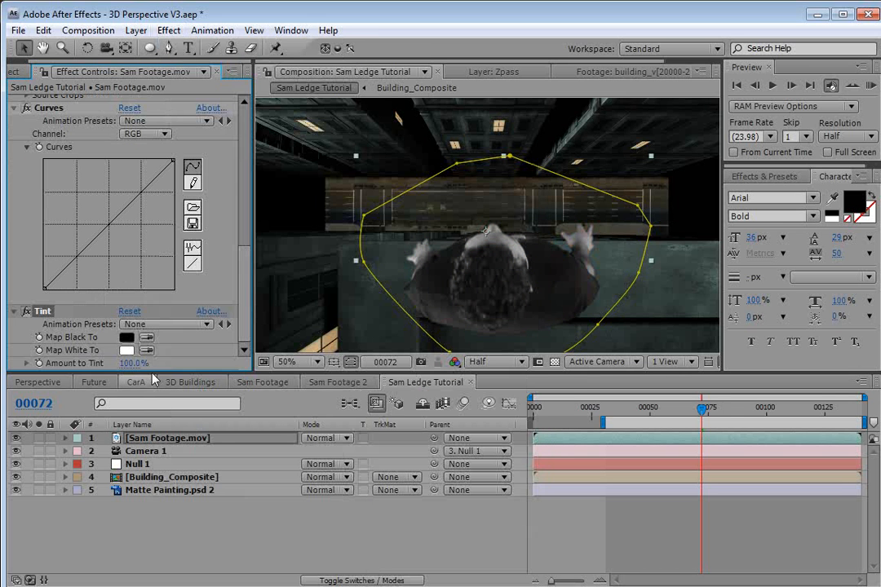
pyautogui.moveTo(134, 366); pyautogui.dragTo(77, 371)
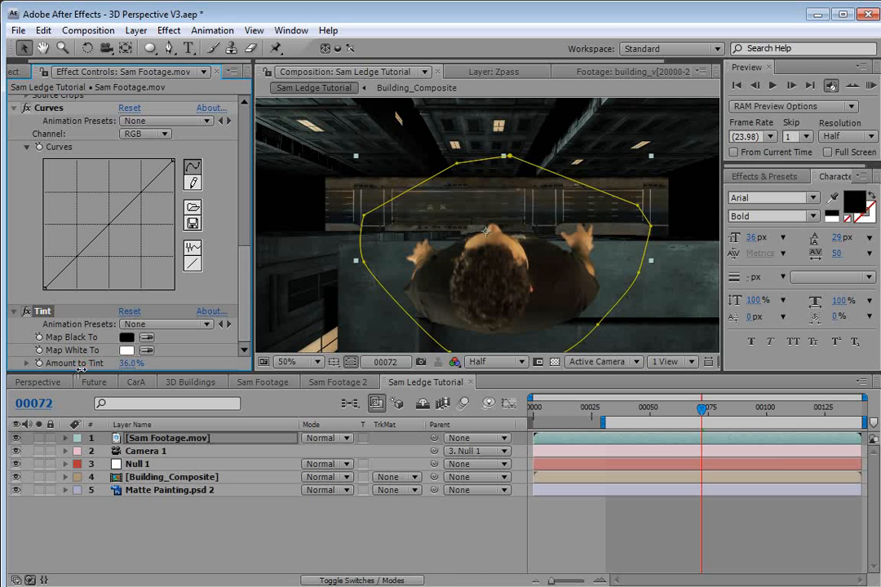
pyautogui.moveTo(34, 317); pyautogui.dragTo(42, 97)
pyautogui.moveTo(245, 256); pyautogui.dragTo(244, 273)
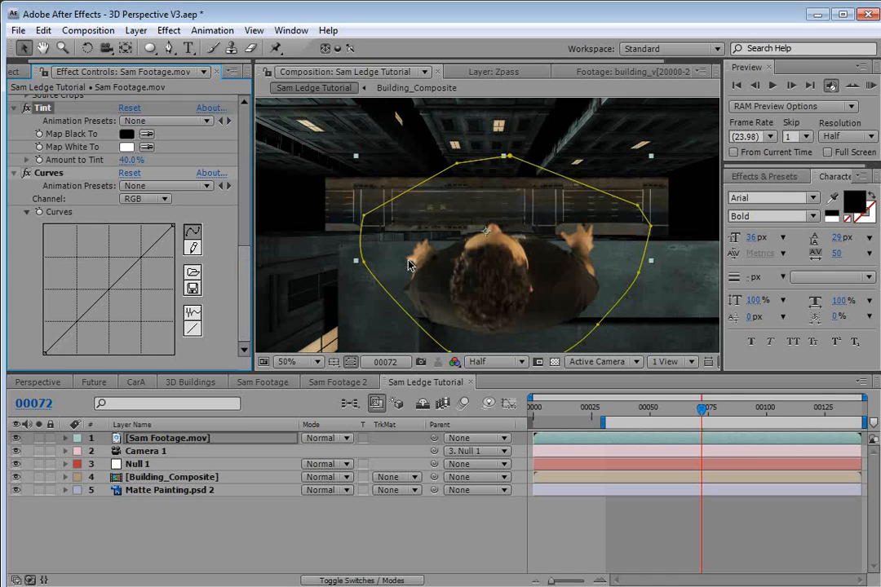
# Step: Cool the Sam Footage.mov color in Curves by lowering the Red channel and slightly raising the Blue channel
pyautogui.click(86, 314)
pyautogui.moveTo(86, 315)
pyautogui.mouseDown()
pyautogui.moveTo(95, 305)
pyautogui.moveTo(96, 316)
pyautogui.mouseUp()
pyautogui.click(158, 200)
pyautogui.click(154, 222)
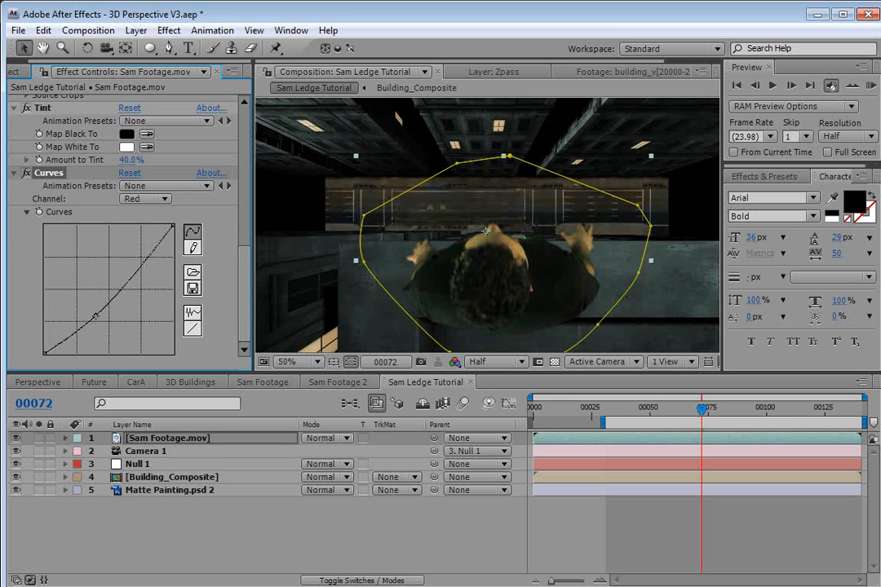
pyautogui.click(145, 198)
pyautogui.click(140, 235)
pyautogui.moveTo(106, 291)
pyautogui.mouseDown()
pyautogui.moveTo(106, 304)
pyautogui.moveTo(96, 293)
pyautogui.mouseUp()
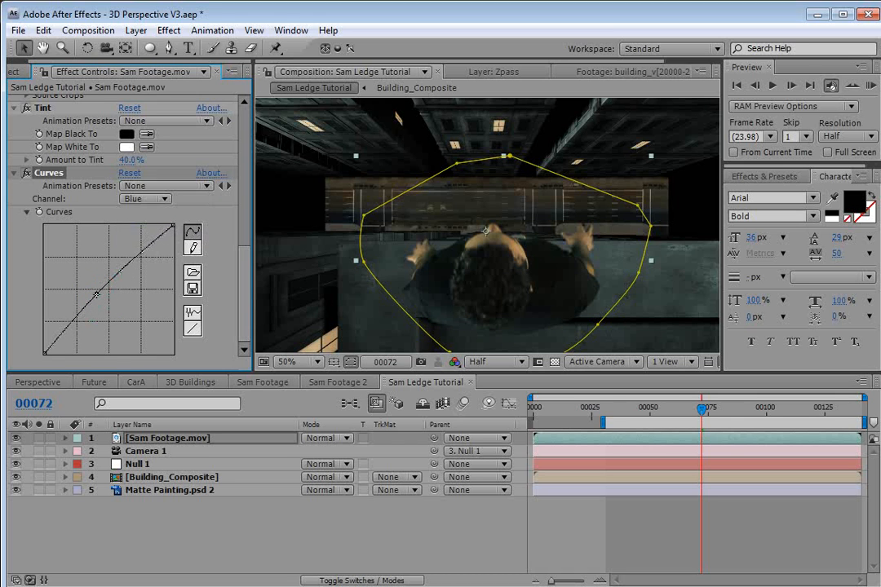
# Step: Lower the RGB curve's highlights and shadows on Sam Footage.mov and check the match at frames 92 and 50
pyautogui.click(145, 198)
pyautogui.click(147, 148)
pyautogui.moveTo(173, 230); pyautogui.dragTo(173, 261)
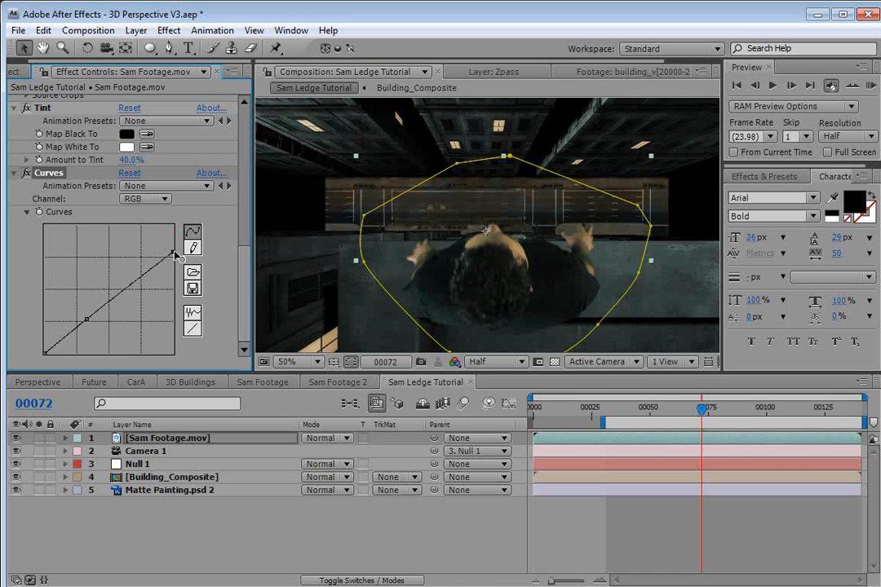
pyautogui.moveTo(86, 320)
pyautogui.mouseDown()
pyautogui.moveTo(84, 334)
pyautogui.moveTo(76, 333)
pyautogui.mouseUp()
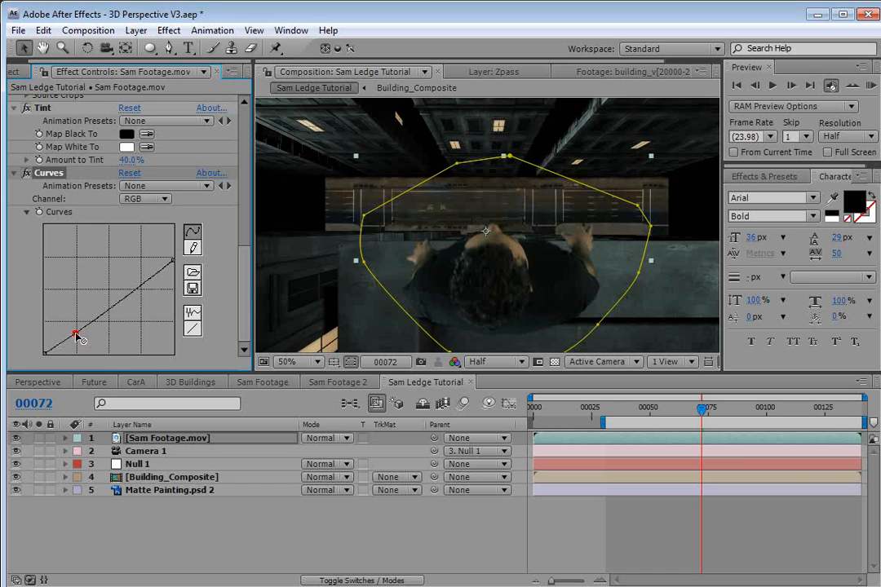
pyautogui.moveTo(173, 261); pyautogui.dragTo(172, 273)
pyautogui.moveTo(702, 407); pyautogui.dragTo(747, 454)
pyautogui.click(725, 511)
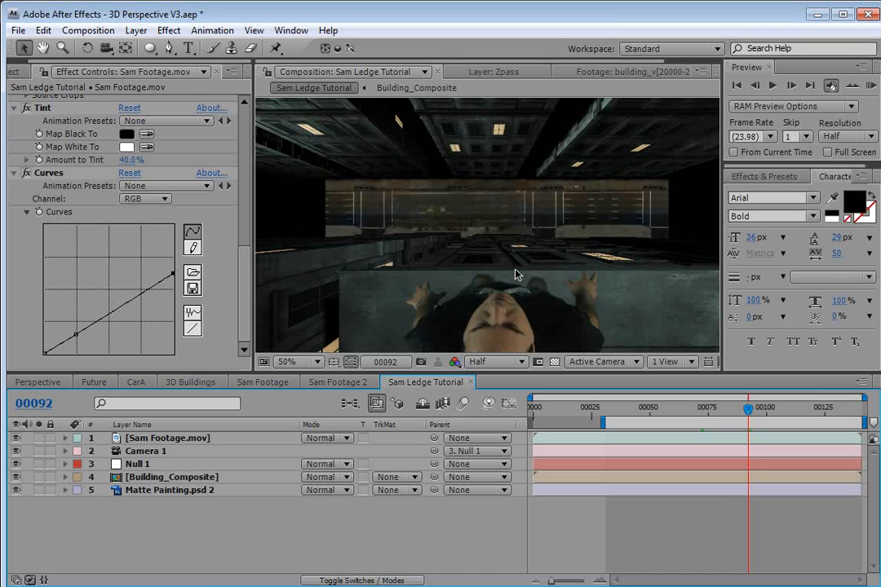
pyautogui.moveTo(706, 408); pyautogui.dragTo(650, 416)
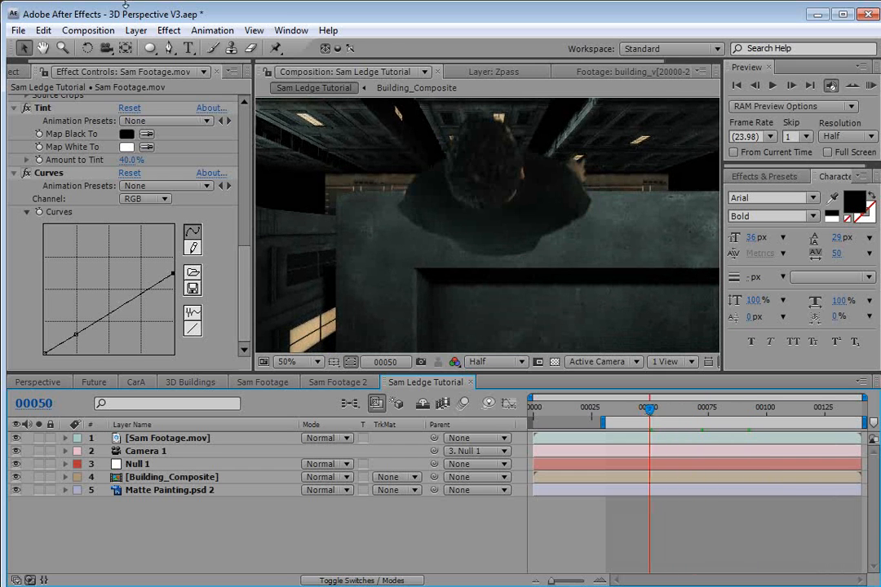
# Step: Create a black solid and place it directly beneath Sam Footage.mov in the layer stack
pyautogui.click(135, 30)
pyautogui.moveTo(148, 48)
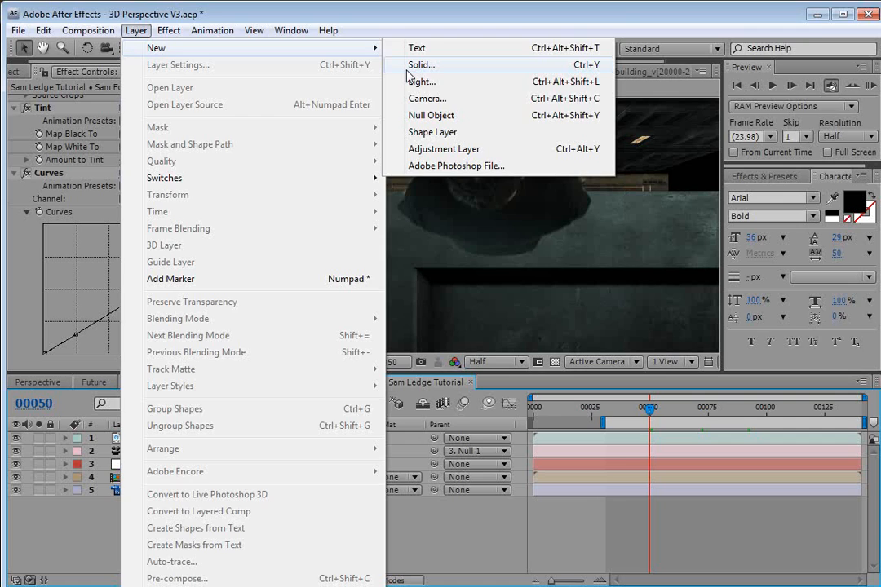
pyautogui.click(416, 65)
pyautogui.click(501, 494)
pyautogui.moveTo(155, 438); pyautogui.dragTo(161, 461)
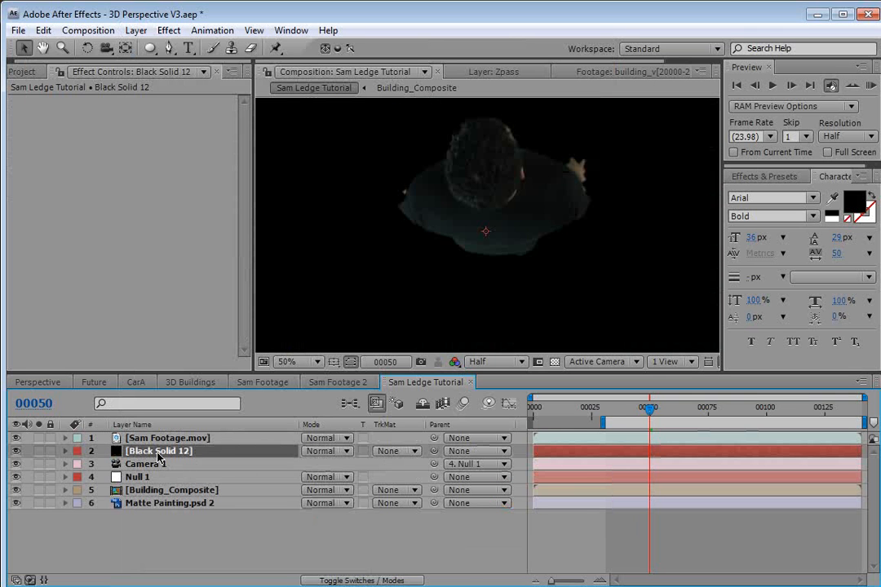
# Step: Make the black solid a 3D layer, move it up over the ledge and hide it
pyautogui.press('F4')
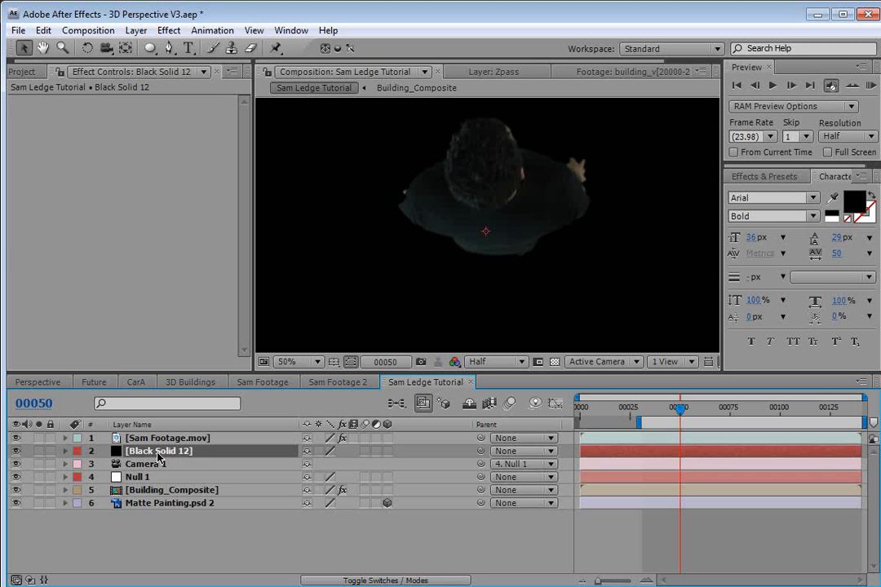
pyautogui.click(387, 451)
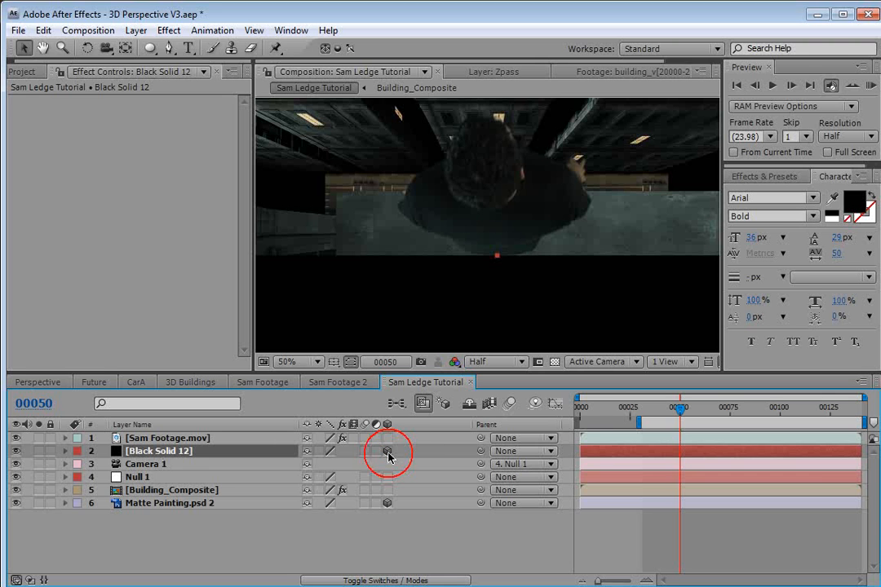
pyautogui.moveTo(491, 319); pyautogui.dragTo(514, 252)
pyautogui.click(15, 451)
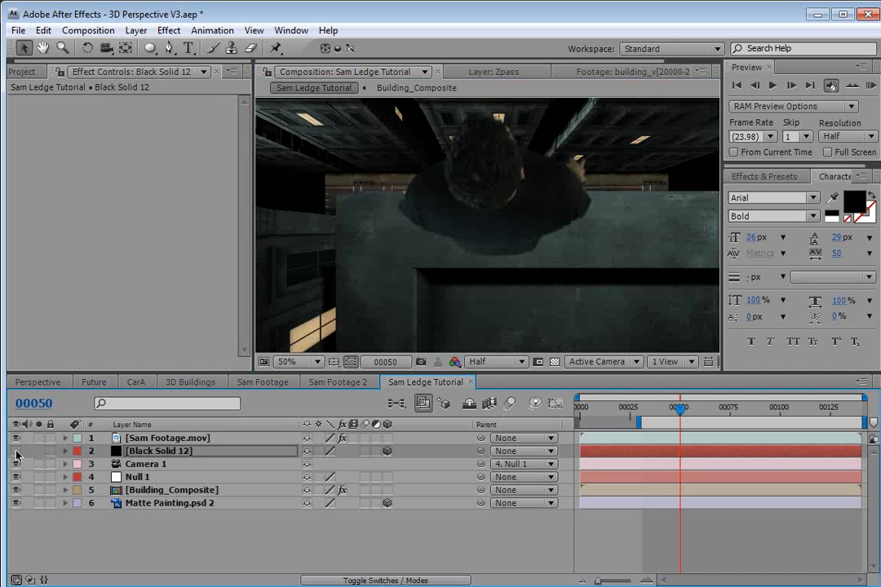
# Step: Draw a closed Pen mask on the black solid around the ledge's upper surface at frame 50
pyautogui.click(169, 50)
pyautogui.press('space')
pyautogui.moveTo(562, 235); pyautogui.dragTo(515, 244)
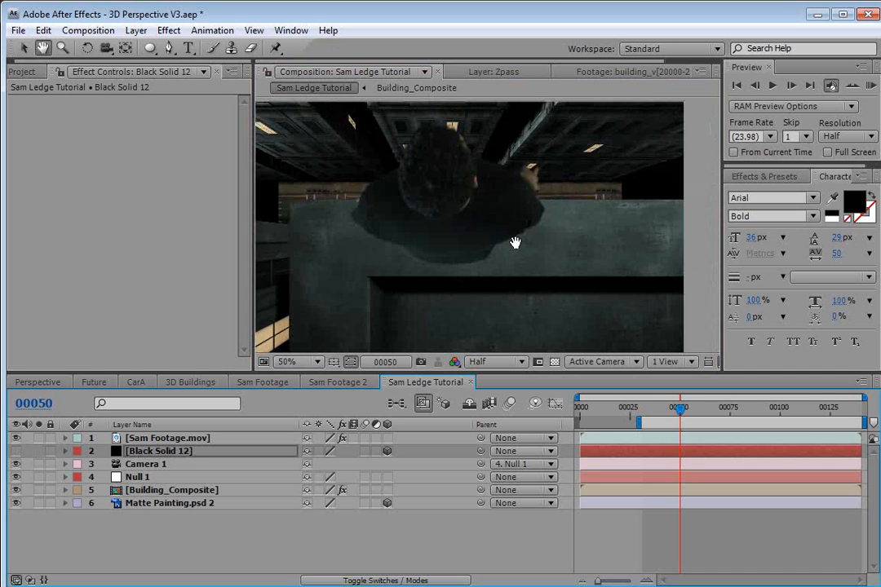
pyautogui.click(289, 199)
pyautogui.click(685, 200)
pyautogui.click(704, 273)
pyautogui.click(371, 278)
pyautogui.click(290, 274)
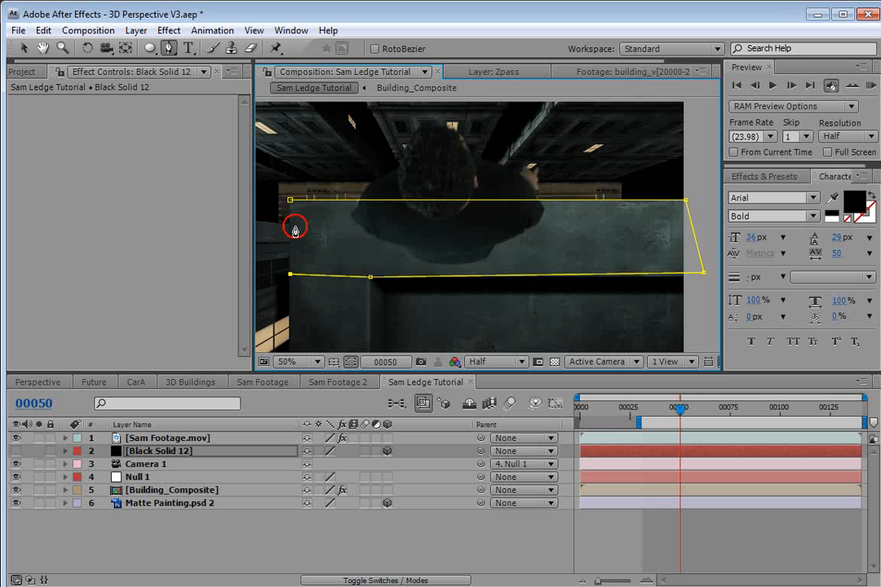
pyautogui.click(289, 200)
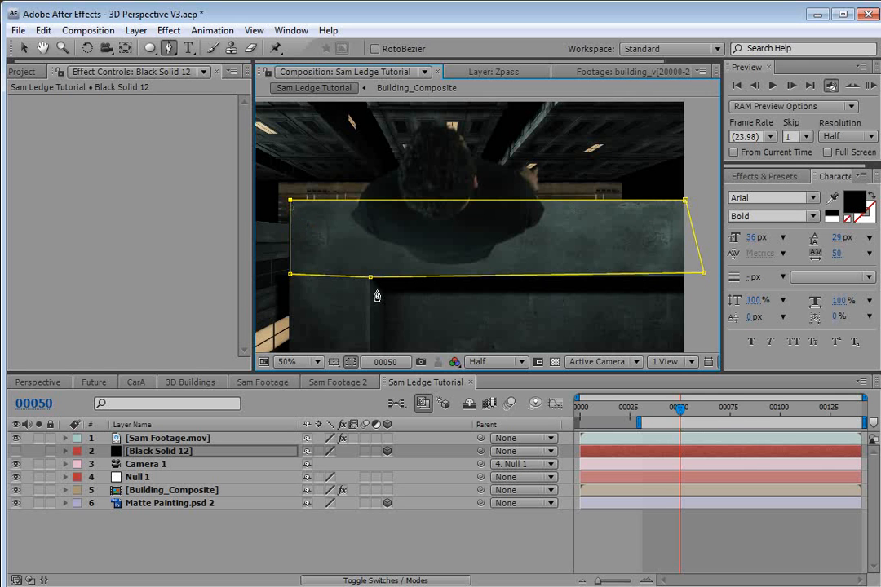
# Step: At frame 96, draw a second closed mask on the black solid as a shadow shape around the man's torso and hand
pyautogui.moveTo(748, 414); pyautogui.dragTo(772, 414)
pyautogui.press('h')
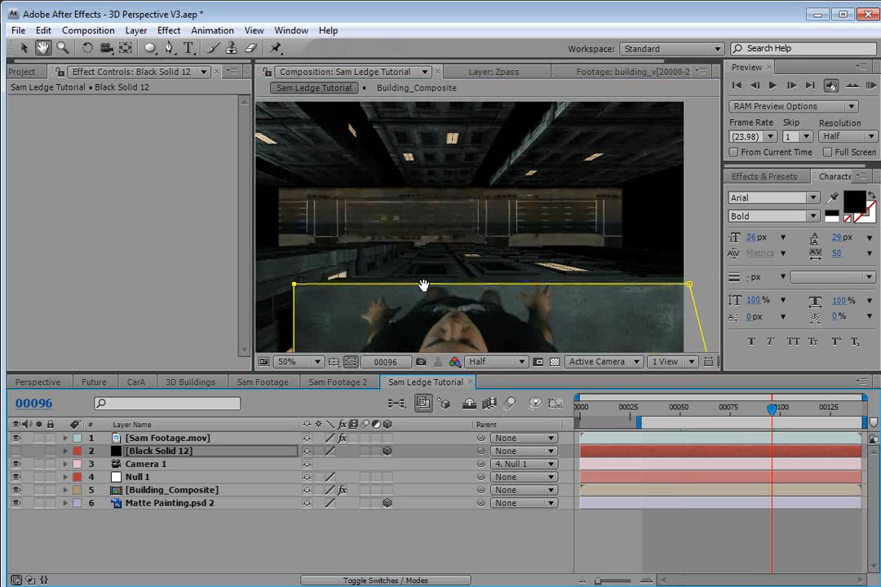
pyautogui.moveTo(424, 285); pyautogui.dragTo(436, 242)
pyautogui.press('g')
pyautogui.click(510, 275)
pyautogui.click(510, 255)
pyautogui.click(402, 188)
pyautogui.click(343, 228)
pyautogui.click(346, 271)
pyautogui.click(418, 297)
pyautogui.click(484, 294)
pyautogui.click(502, 293)
pyautogui.click(511, 276)
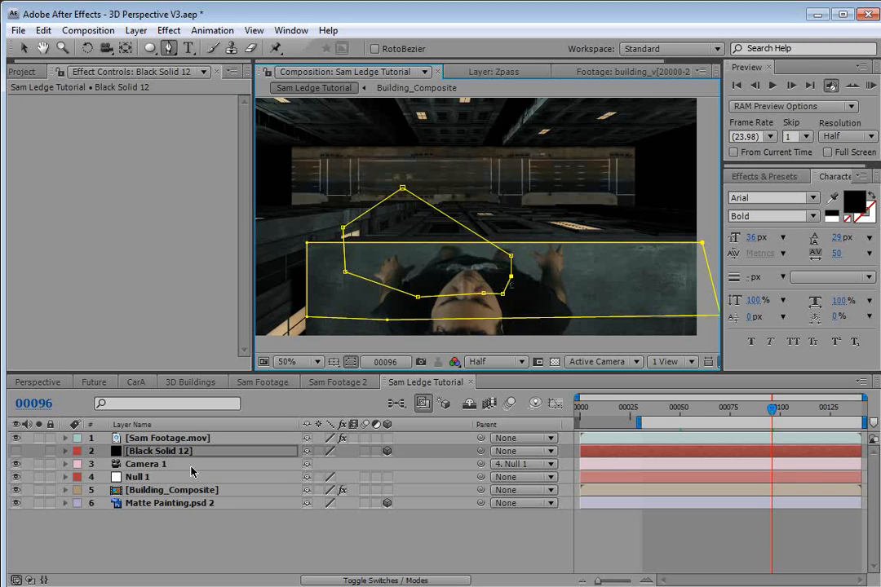
# Step: Reveal the black solid's masks, move Mask 2 above Mask 1 and make the solid visible again
pyautogui.press('m')
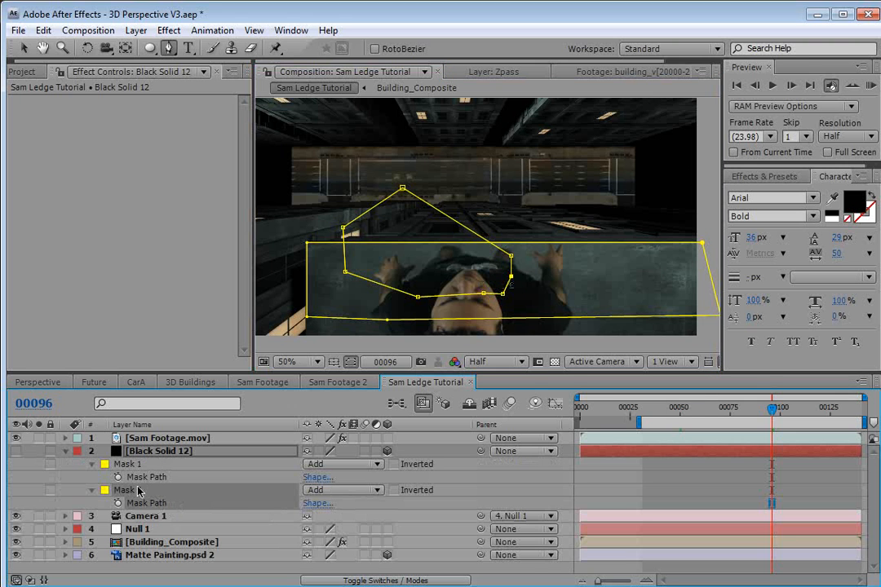
pyautogui.moveTo(124, 493); pyautogui.dragTo(132, 465)
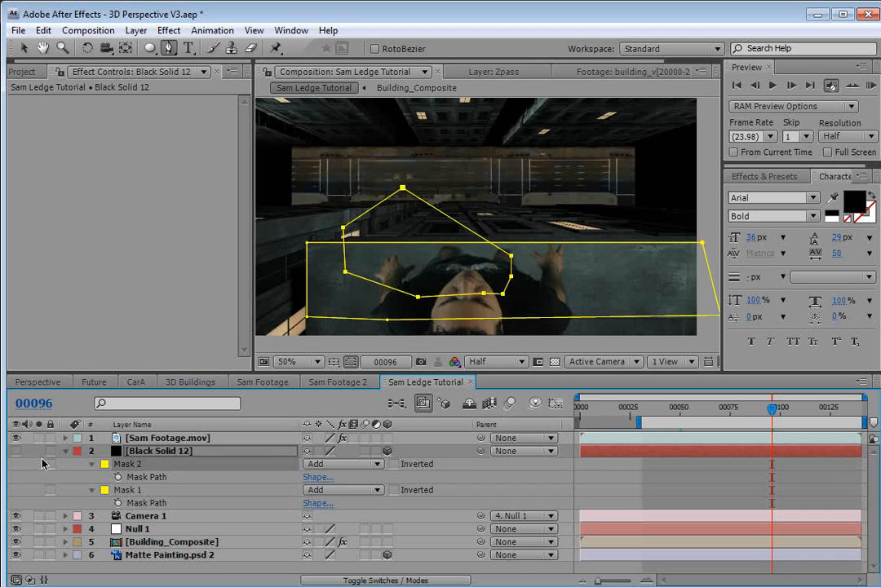
pyautogui.click(15, 452)
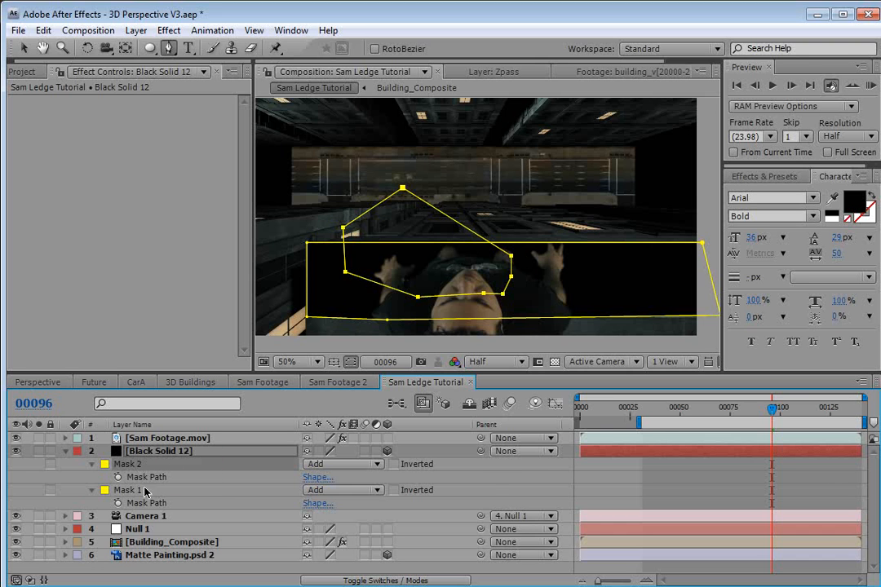
# Step: Set Mask 1 to Subtract and Inverted so the shadow is limited to the ledge, and deselect everything
pyautogui.click(322, 490)
pyautogui.click(341, 507)
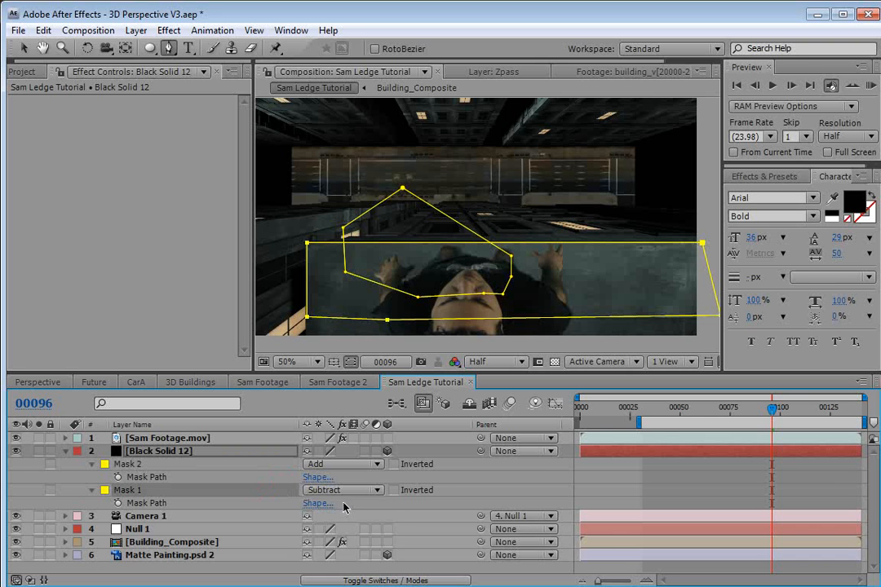
pyautogui.click(395, 491)
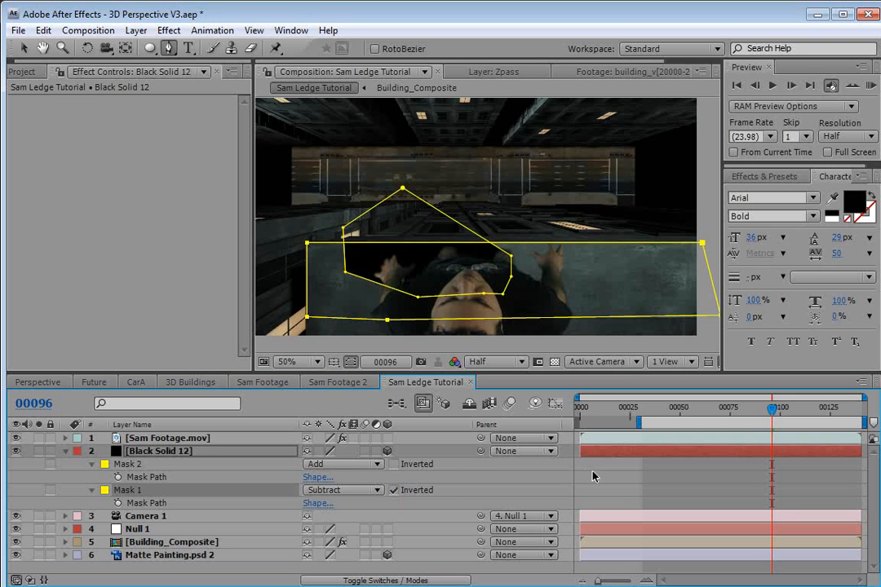
pyautogui.hotkey('ctrl', 'shift', 'a')
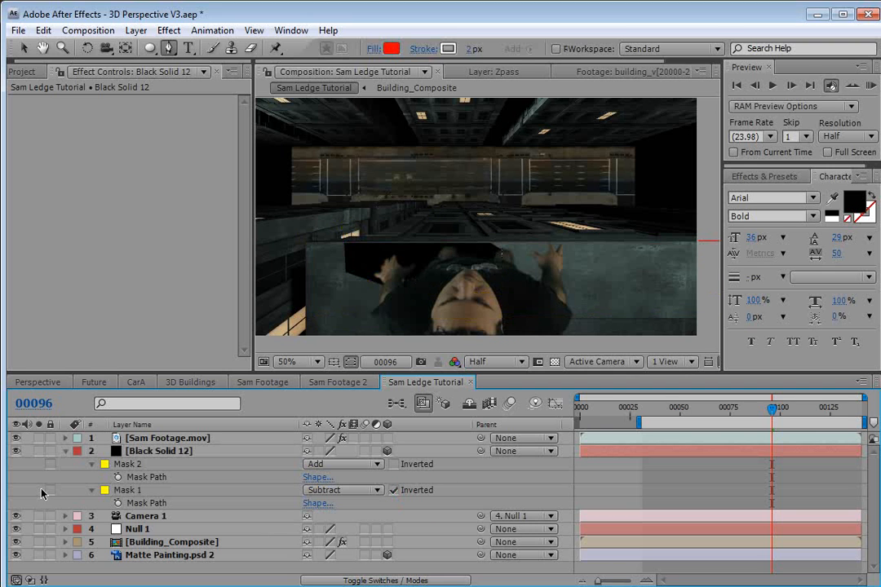
# Step: Expand Mask 2's properties and set its Mask Feather to 101 pixels
pyautogui.click(135, 465)
pyautogui.click(89, 474)
pyautogui.click(91, 465)
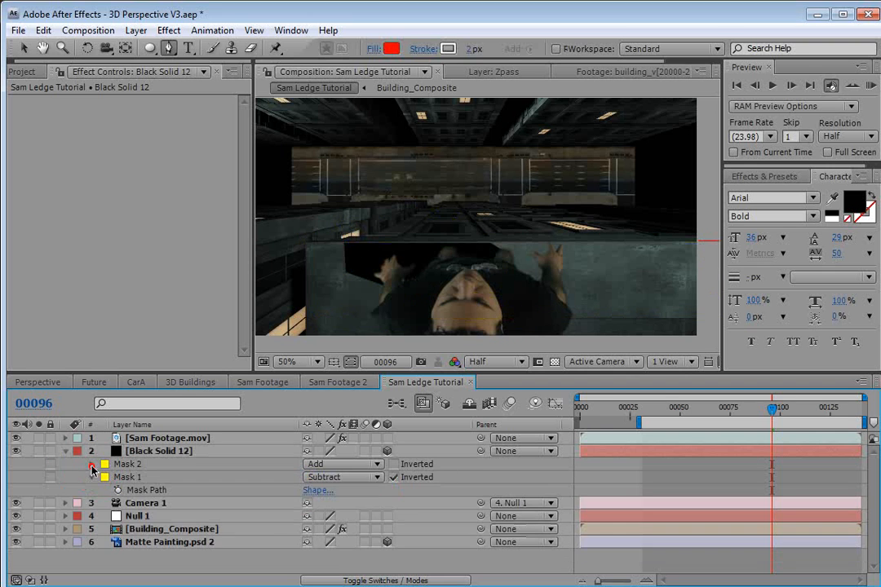
pyautogui.click(91, 464)
pyautogui.moveTo(340, 490); pyautogui.dragTo(416, 490)
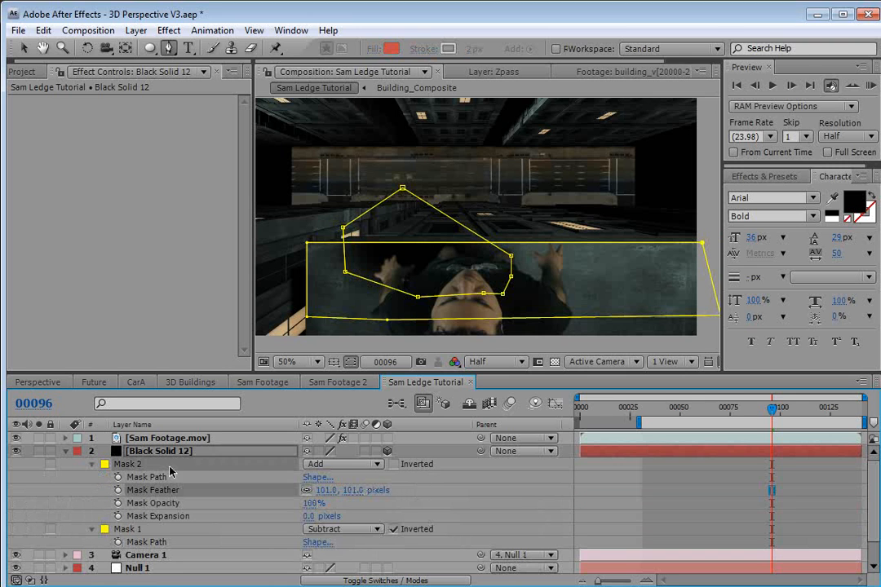
# Step: Set the black solid's blending mode to Classic Color Burn and its opacity to 18%
pyautogui.click(250, 454)
pyautogui.press('F4')
pyautogui.click(324, 452)
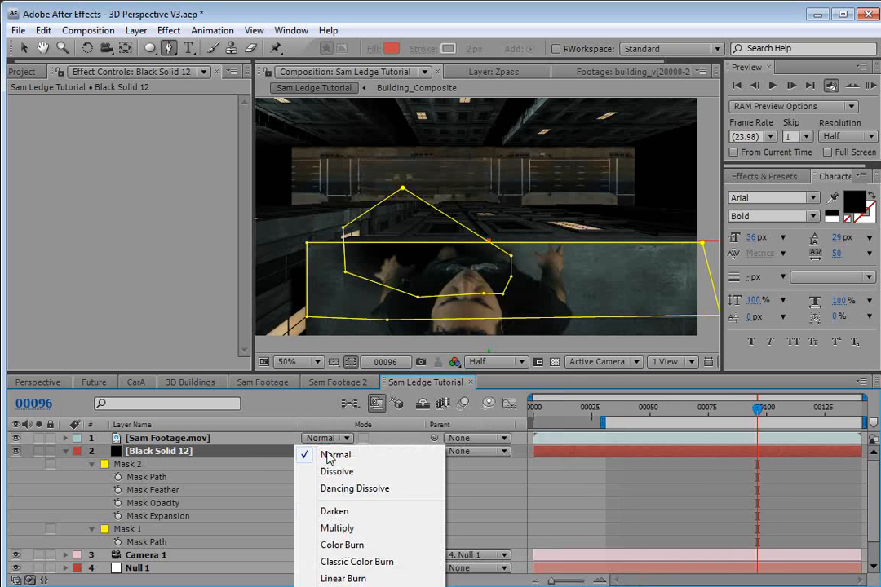
pyautogui.click(343, 543)
pyautogui.click(325, 451)
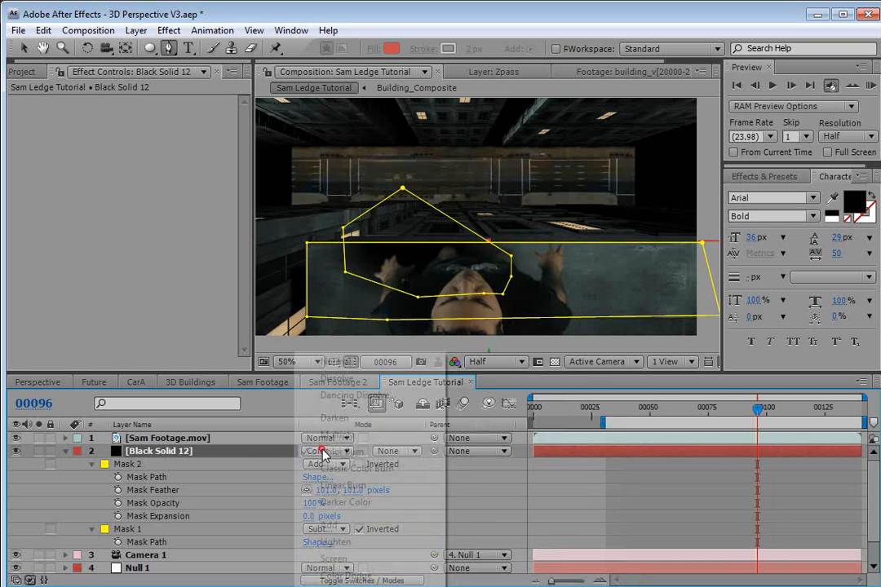
pyautogui.click(318, 473)
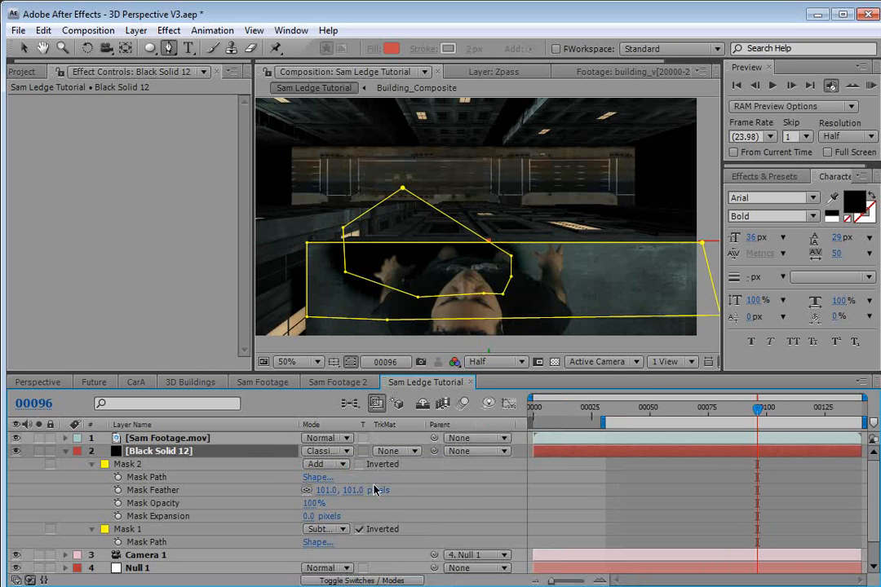
pyautogui.press('t')
pyautogui.moveTo(307, 464); pyautogui.dragTo(245, 480)
pyautogui.click(623, 527)
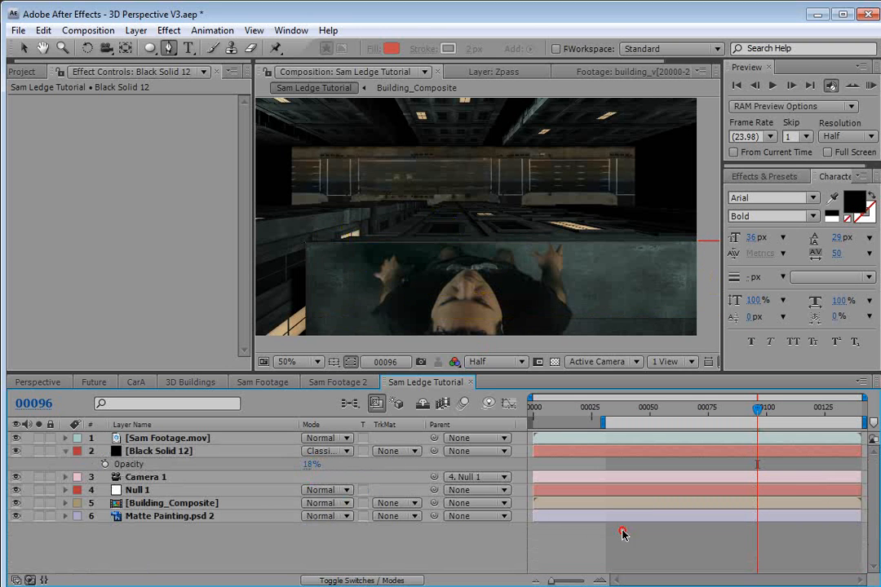
# Step: At frame 98, reveal the black solid's mask feathers and set Mask 1's feather to 2 pixels
pyautogui.moveTo(776, 417)
pyautogui.mouseDown()
pyautogui.moveTo(684, 412)
pyautogui.moveTo(717, 427)
pyautogui.moveTo(763, 426)
pyautogui.mouseUp()
pyautogui.press('space')
pyautogui.scroll(1, 416, 269)
pyautogui.moveTo(388, 296); pyautogui.dragTo(388, 243)
pyautogui.click(155, 451)
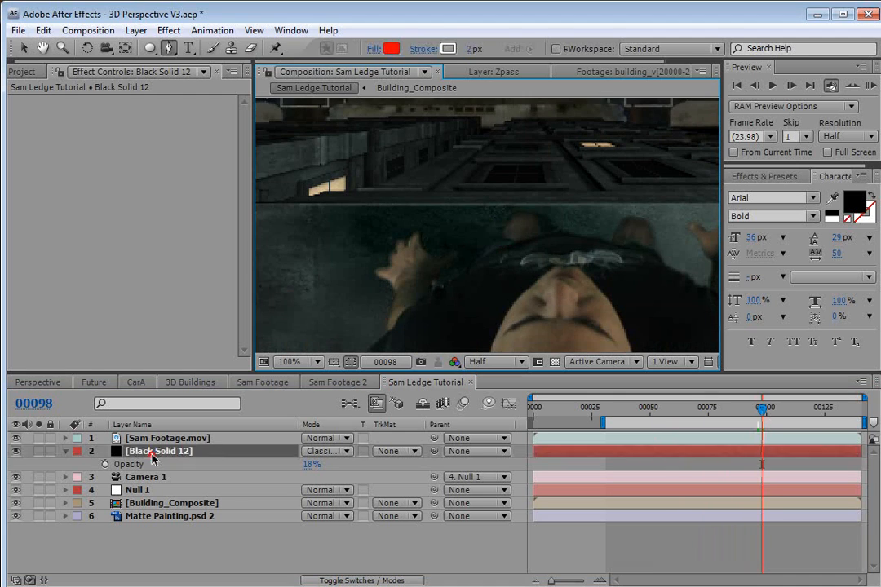
pyautogui.press('m')
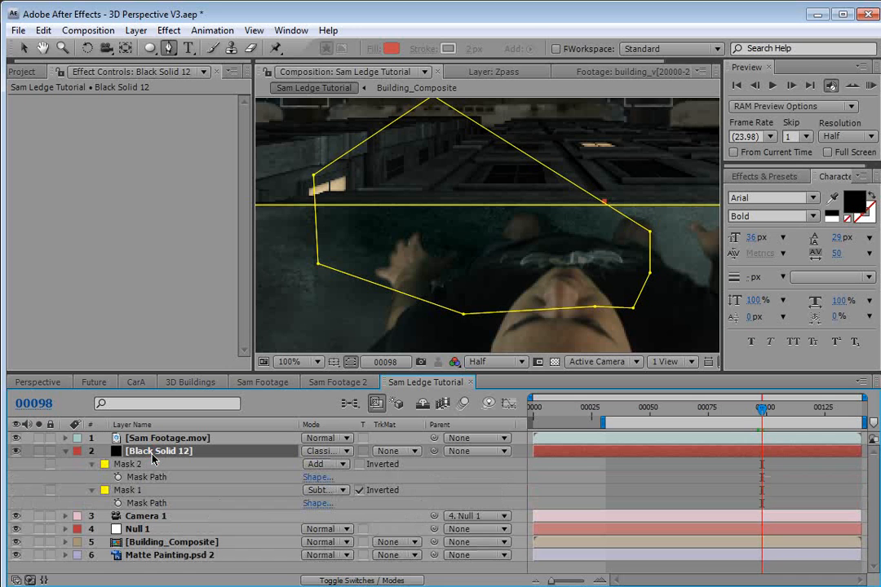
pyautogui.click(128, 491)
pyautogui.press('f')
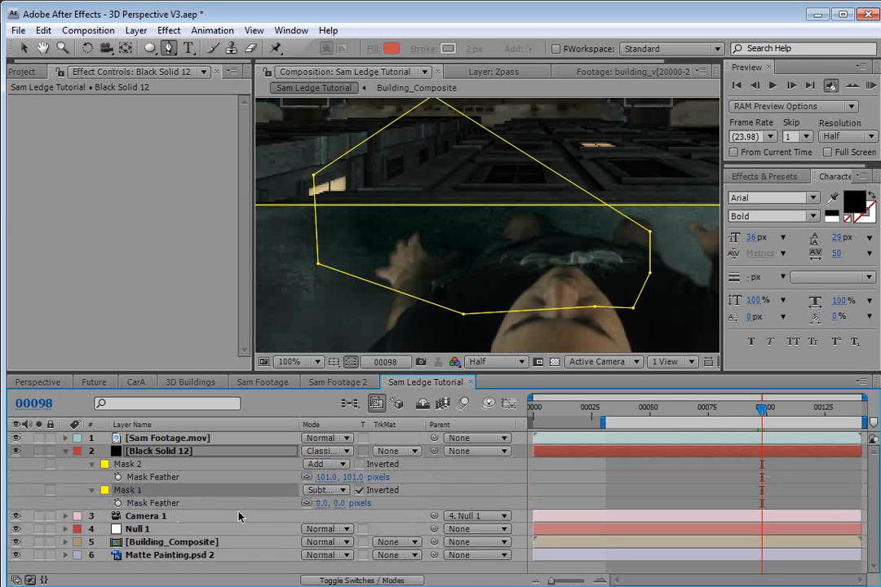
pyautogui.click(321, 503)
pyautogui.write('2')
pyautogui.press('Return')
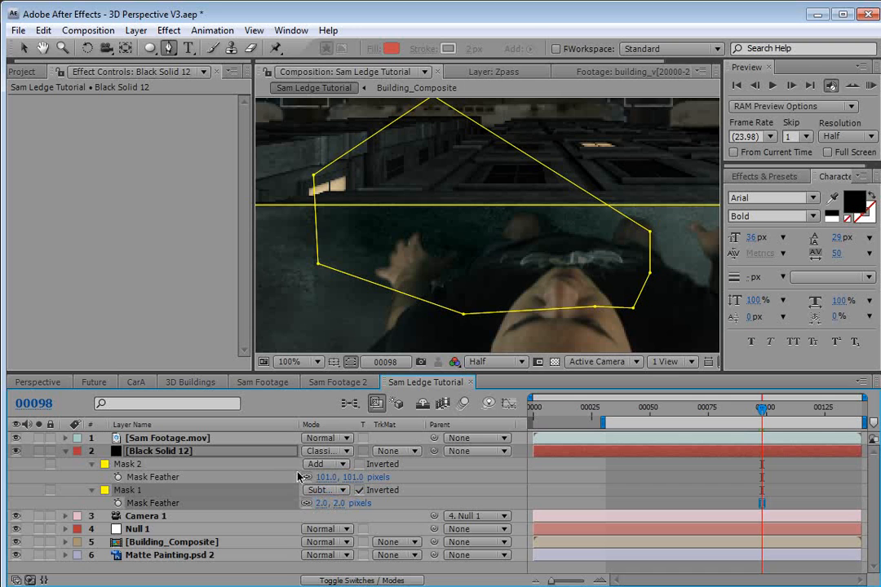
# Step: Hide the mask outlines, collapse the black solid's properties and check the shadow on the ledge up to frame 140
pyautogui.click(351, 361)
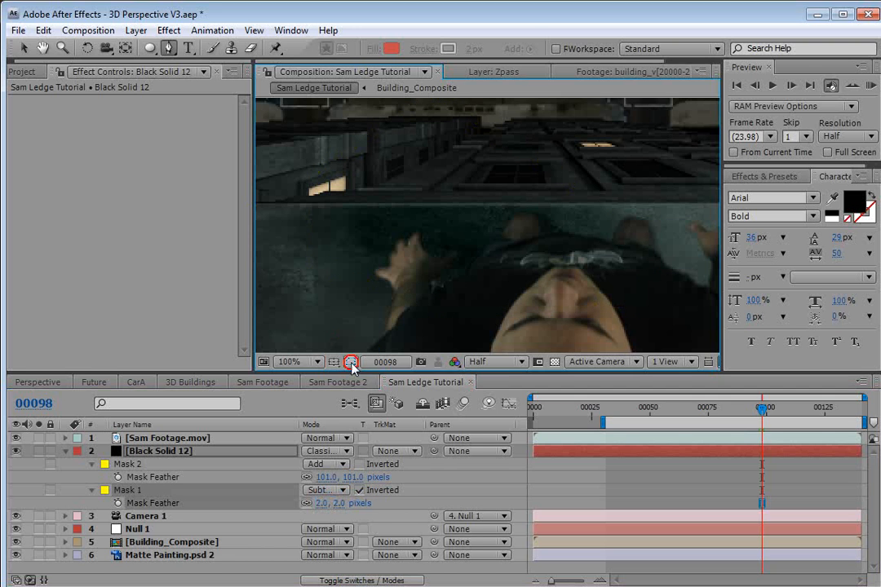
pyautogui.click(567, 460)
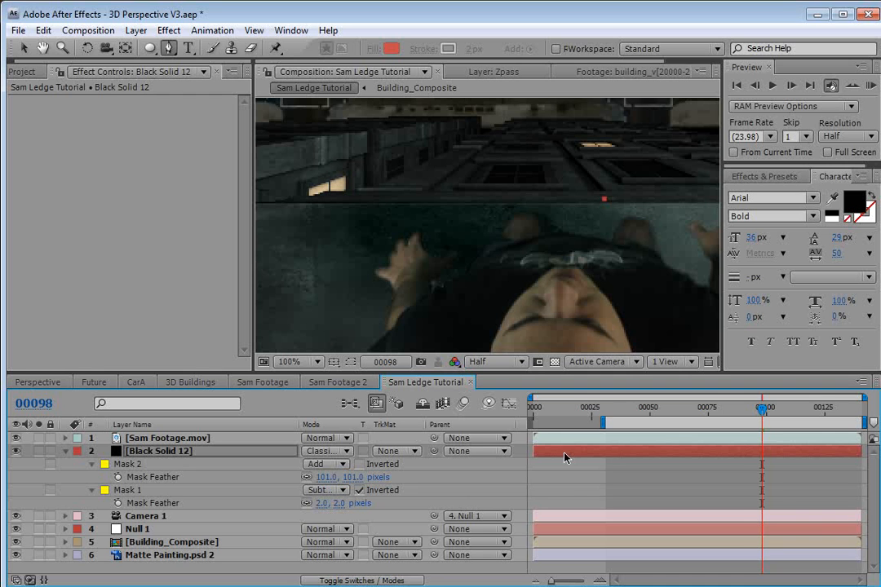
pyautogui.click(757, 432)
pyautogui.moveTo(757, 433); pyautogui.dragTo(851, 429)
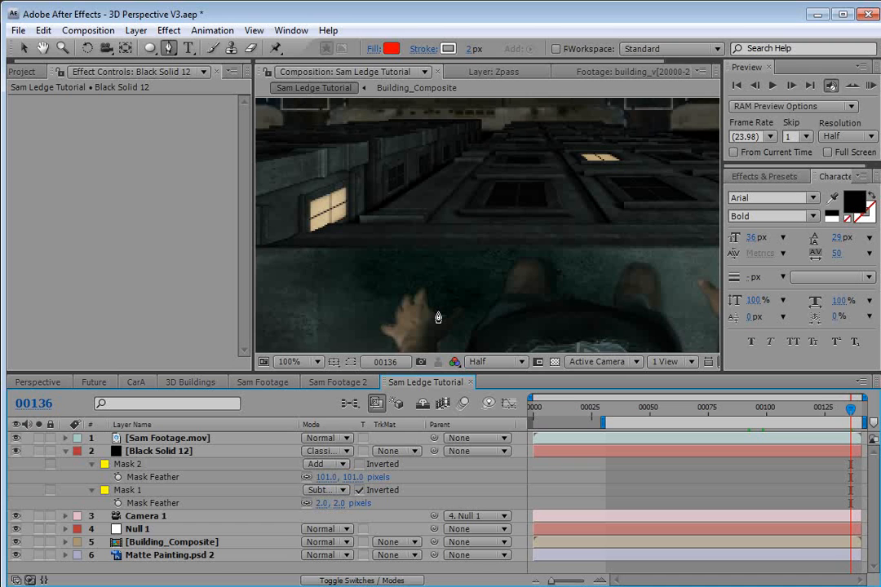
pyautogui.scroll(-2, 445, 293)
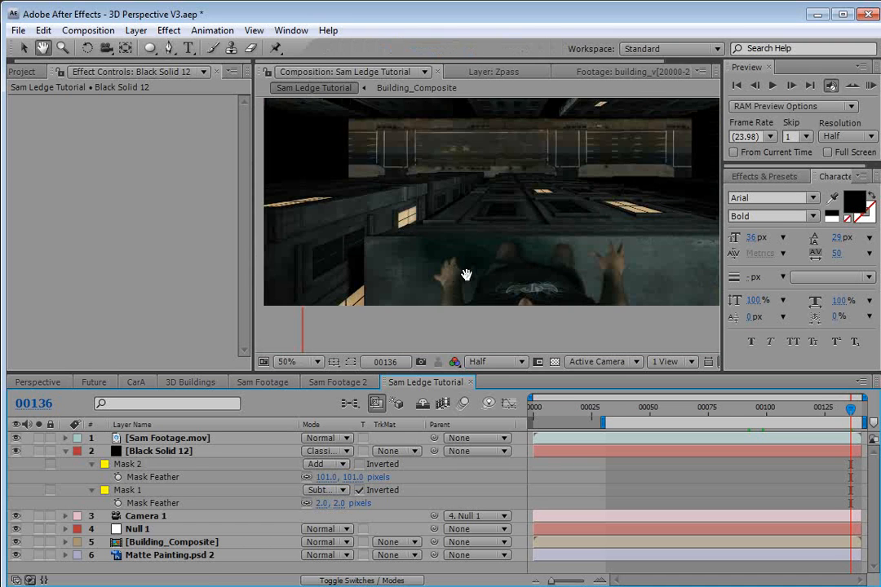
pyautogui.click(66, 451)
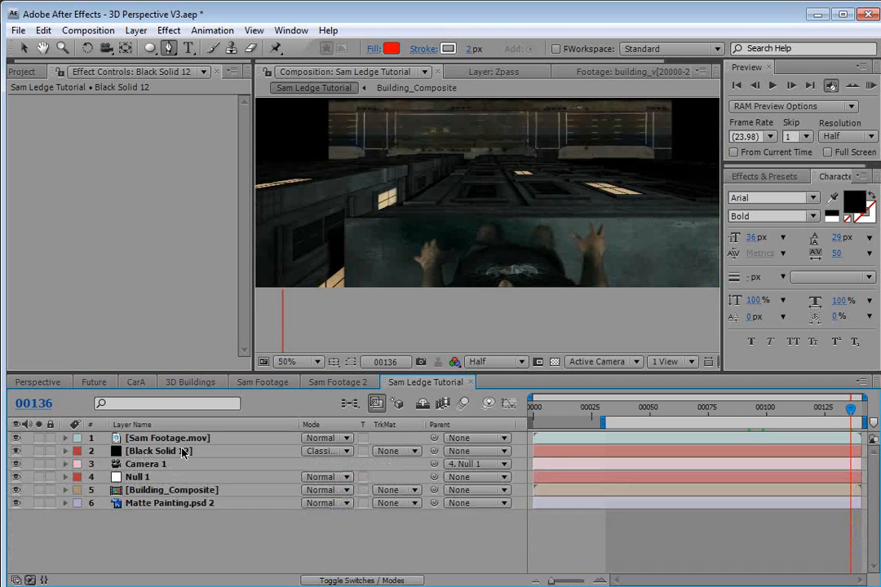
pyautogui.moveTo(655, 419); pyautogui.dragTo(872, 417)
# Step: Reduce the black solid's opacity to 13% and check the shadow at earlier frames
pyautogui.press('v')
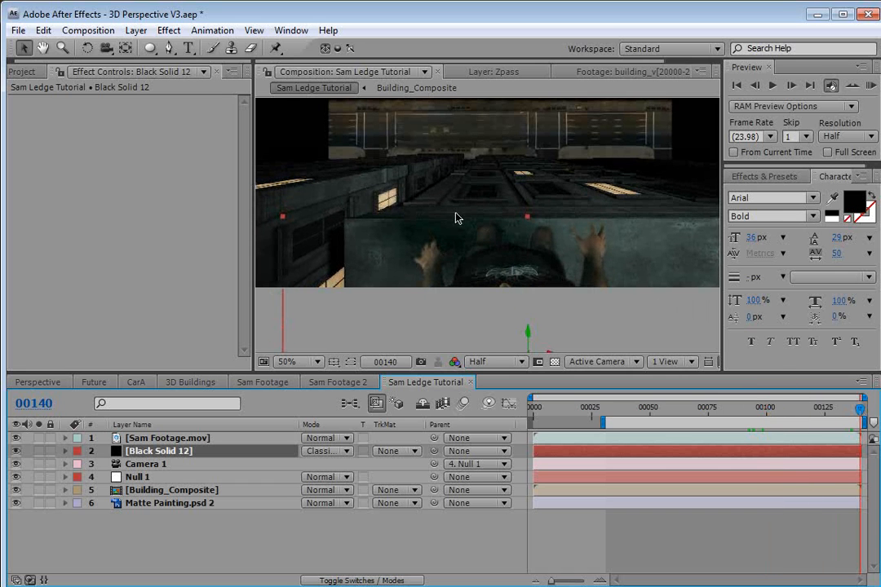
pyautogui.press('t')
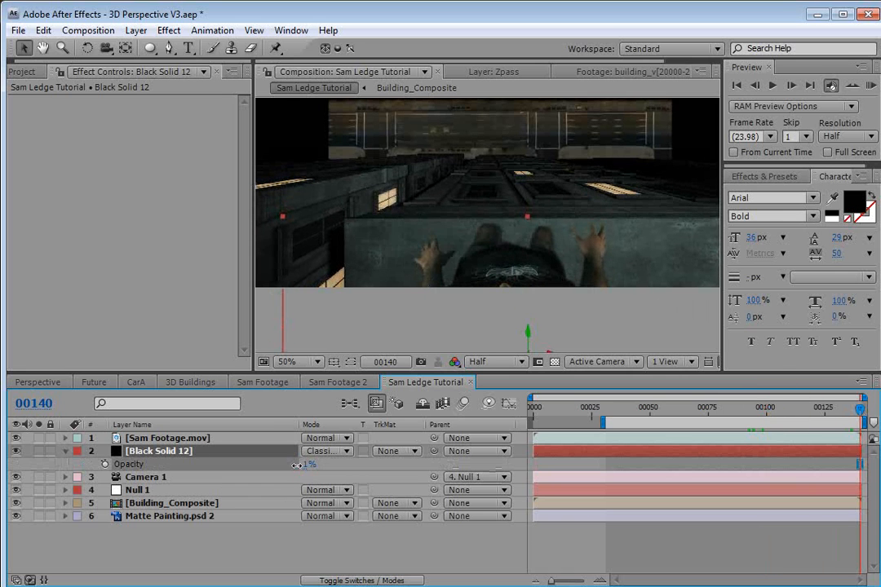
pyautogui.moveTo(861, 407); pyautogui.dragTo(655, 407)
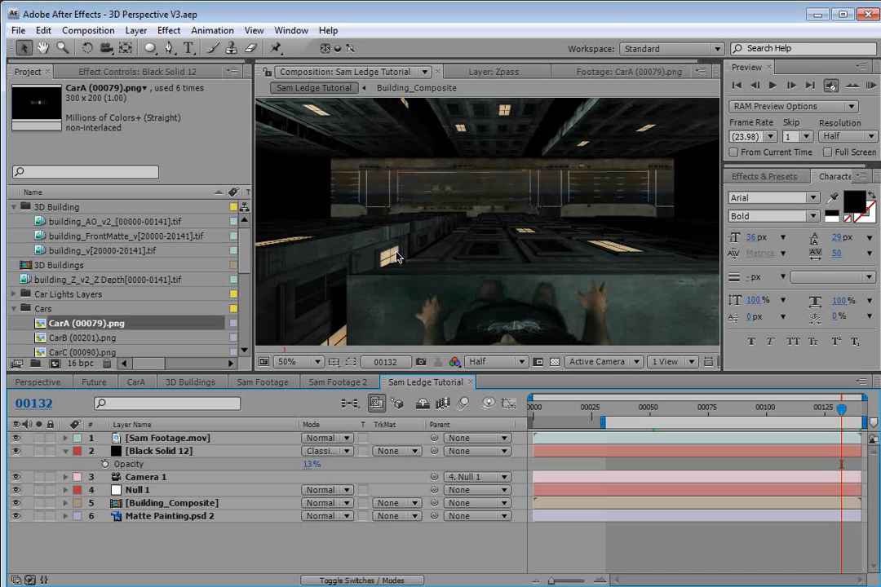
# Step: Open the Building_Composite composition and add a new adjustment layer
pyautogui.doubleClick(160, 504)
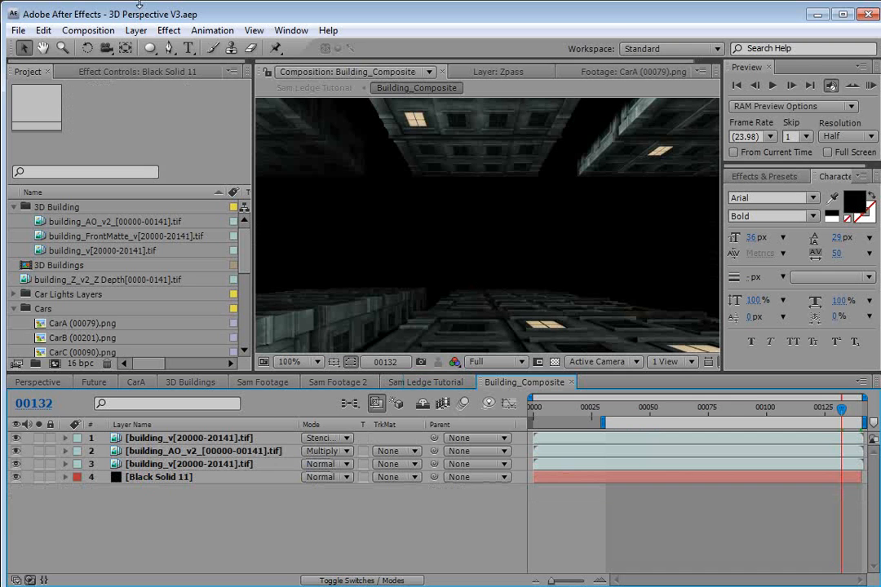
pyautogui.click(137, 30)
pyautogui.moveTo(139, 48)
pyautogui.click(441, 150)
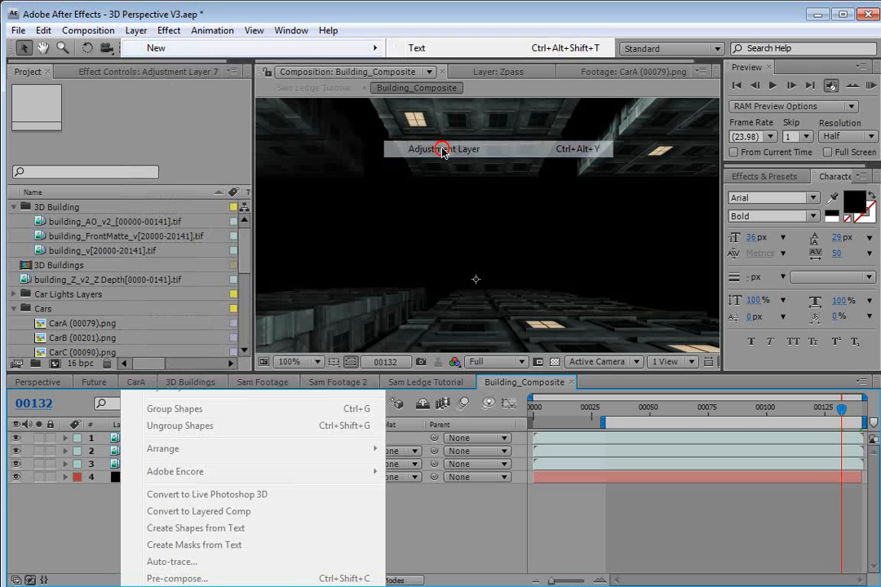
# Step: Place the adjustment layer below the stencil building layer and rename that top building layer Alpha
pyautogui.moveTo(144, 451); pyautogui.dragTo(134, 442)
pyautogui.click(136, 440)
pyautogui.press('Return')
pyautogui.write('Alpha')
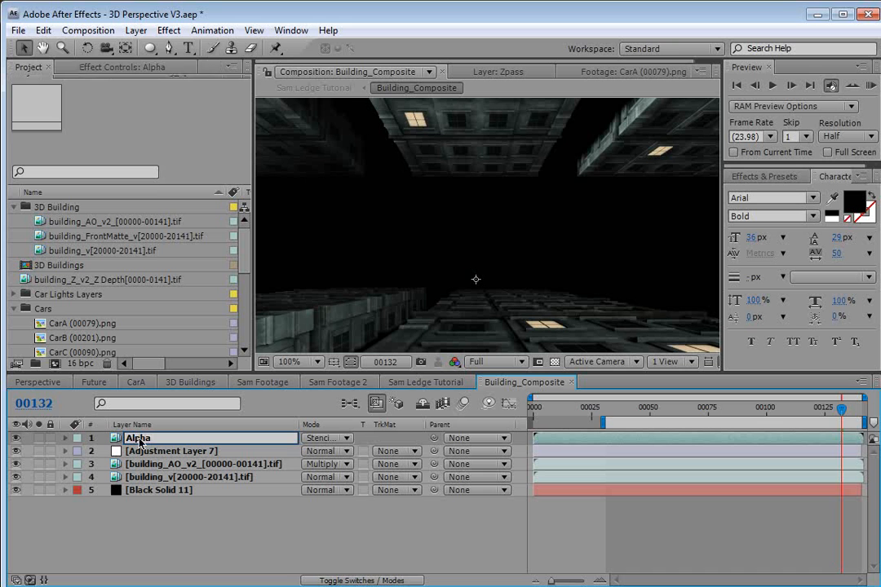
pyautogui.press('Return')
# Step: Apply the Glow effect to the adjustment layer and set its Glow Intensity to 0.5
pyautogui.click(148, 451)
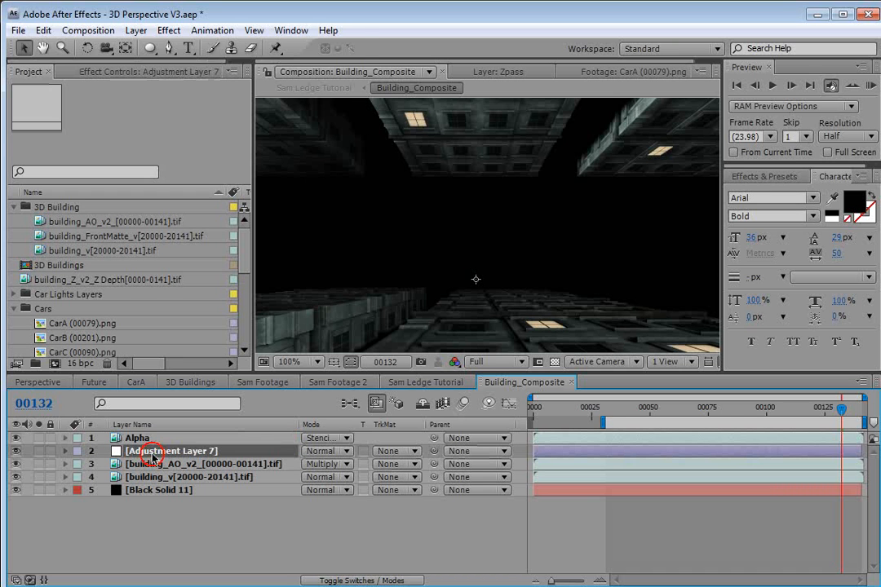
pyautogui.click(169, 30)
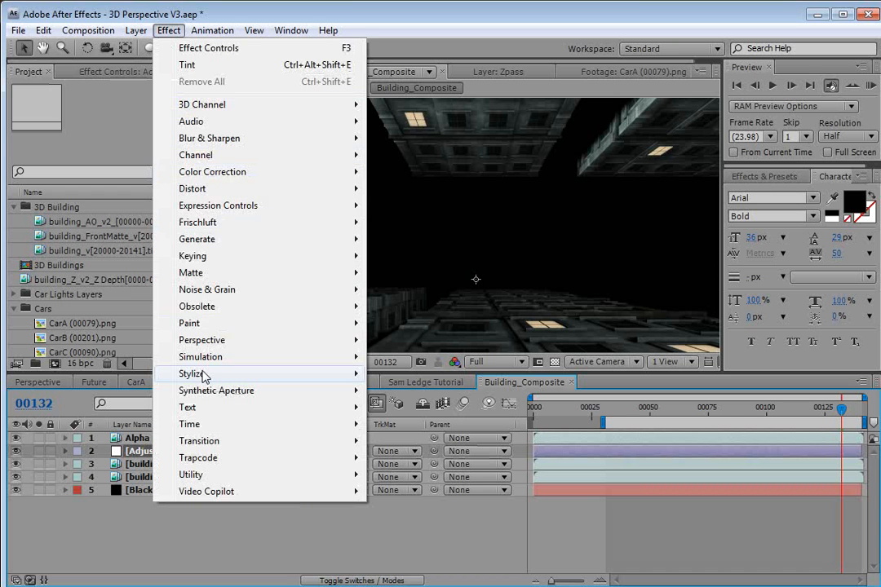
pyautogui.moveTo(343, 373)
pyautogui.click(400, 576)
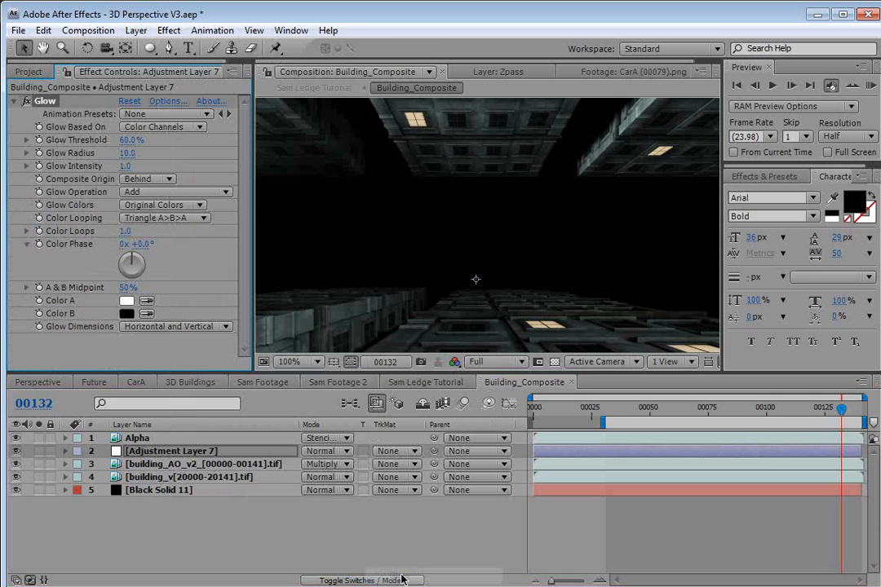
pyautogui.click(526, 236)
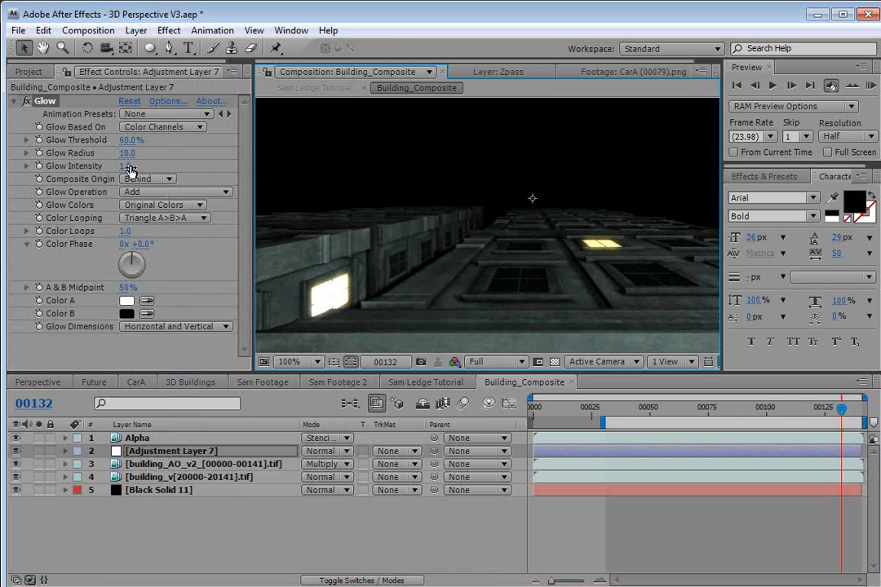
pyautogui.moveTo(129, 168); pyautogui.dragTo(119, 163)
# Step: Set Glow Colors to A & B Colors and choose a light orange for Color A
pyautogui.click(152, 209)
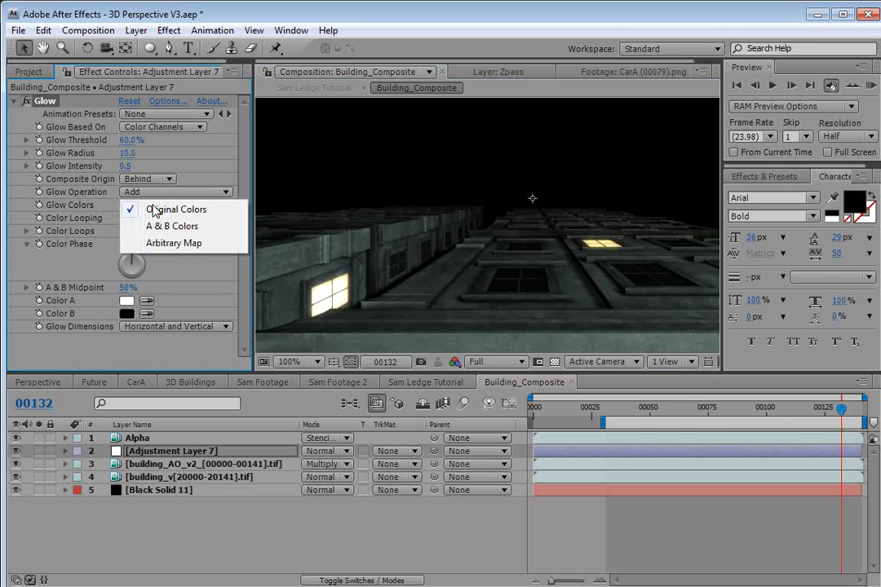
pyautogui.click(189, 227)
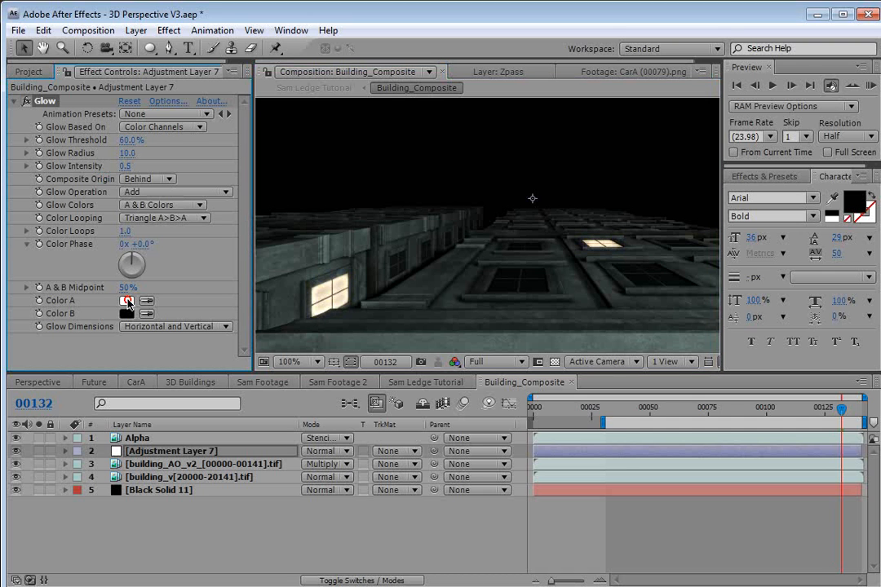
pyautogui.click(127, 302)
pyautogui.click(449, 425)
pyautogui.moveTo(317, 255); pyautogui.dragTo(321, 250)
pyautogui.click(568, 251)
# Step: Set the glow's Color B to orange F67D25, with a Glow Threshold of 56.9% and a Glow Radius of 34
pyautogui.click(127, 313)
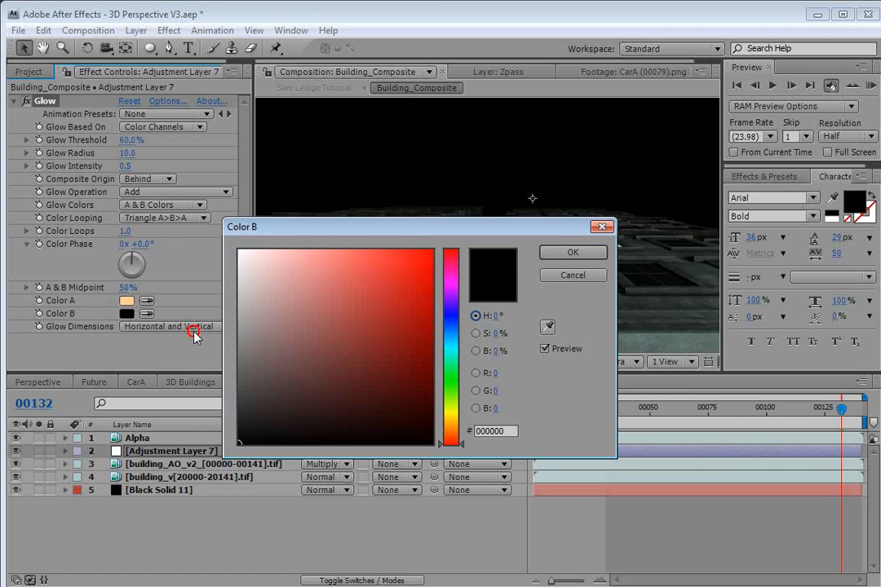
pyautogui.click(450, 431)
pyautogui.click(403, 256)
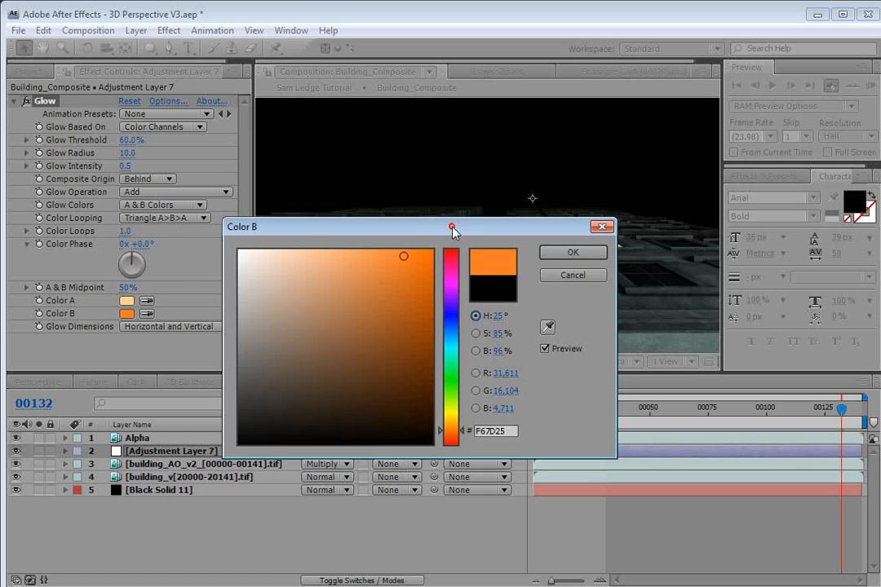
pyautogui.moveTo(454, 230); pyautogui.dragTo(358, 354)
pyautogui.click(476, 377)
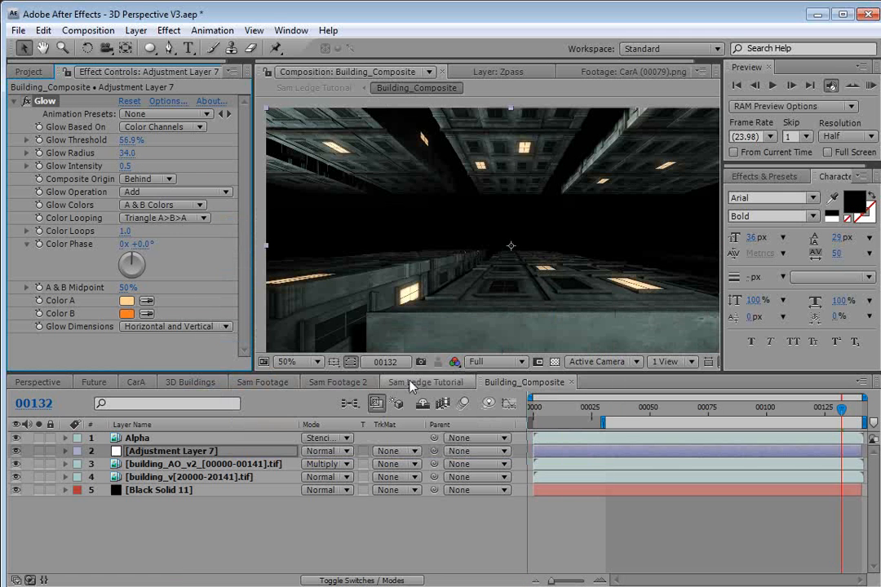
# Step: In the Sam Ledge Tutorial composition, pre-compose the matte painting layer as Street, leaving all attributes in the current composition
pyautogui.click(410, 384)
pyautogui.click(480, 199)
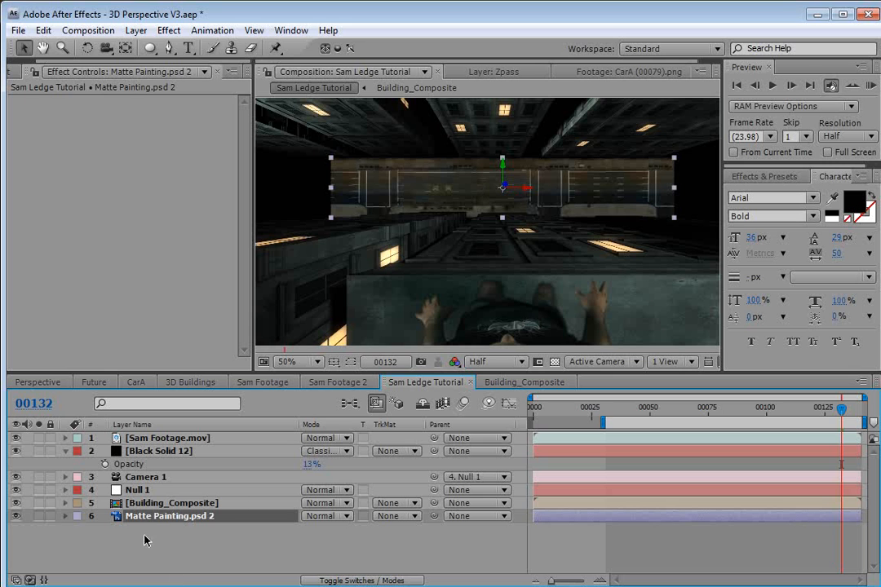
pyautogui.click(136, 30)
pyautogui.click(177, 578)
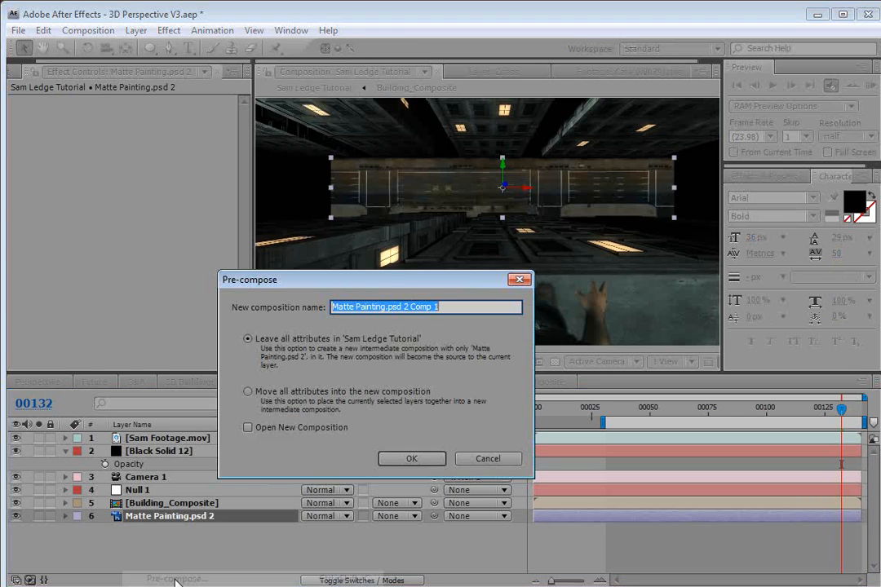
pyautogui.write('Street')
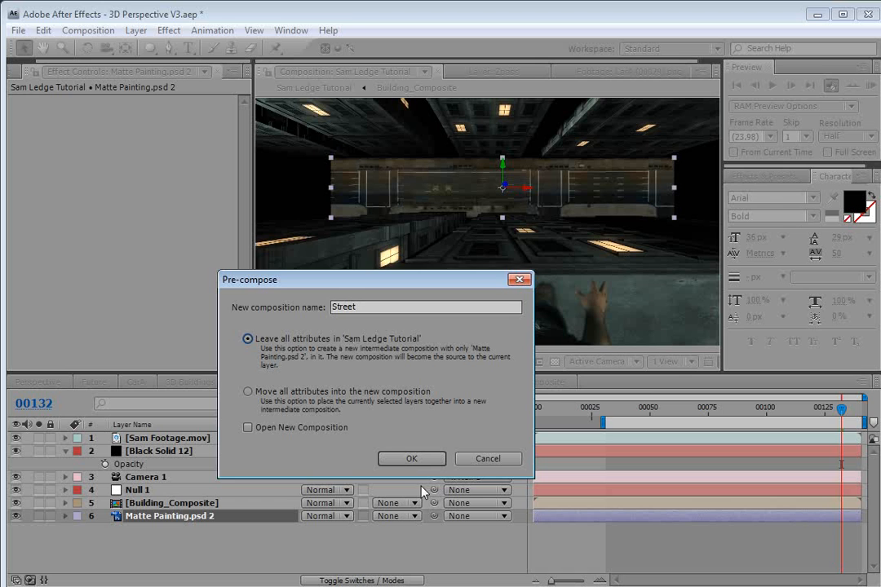
pyautogui.click(413, 461)
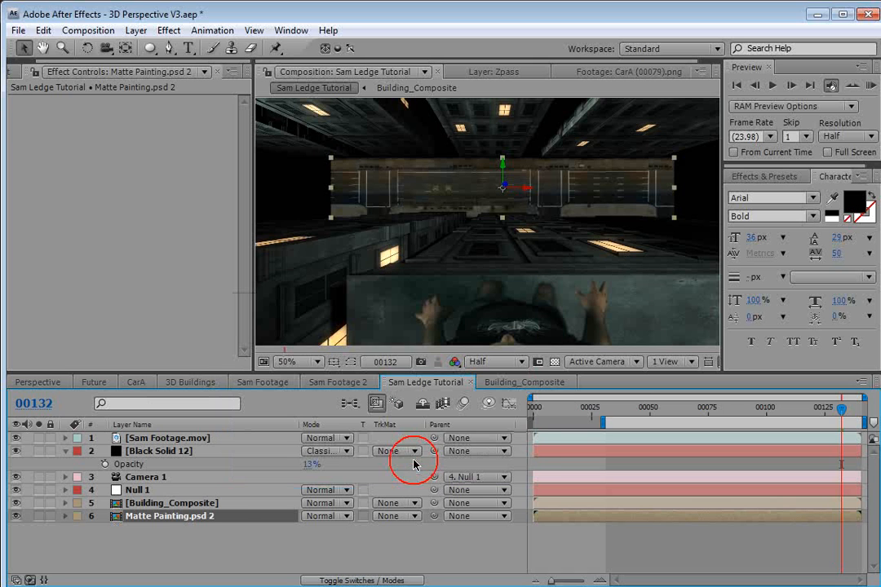
# Step: Open the Street composition and set its width to 2800 px
pyautogui.doubleClick(170, 517)
pyautogui.press(',')
pyautogui.click(394, 305)
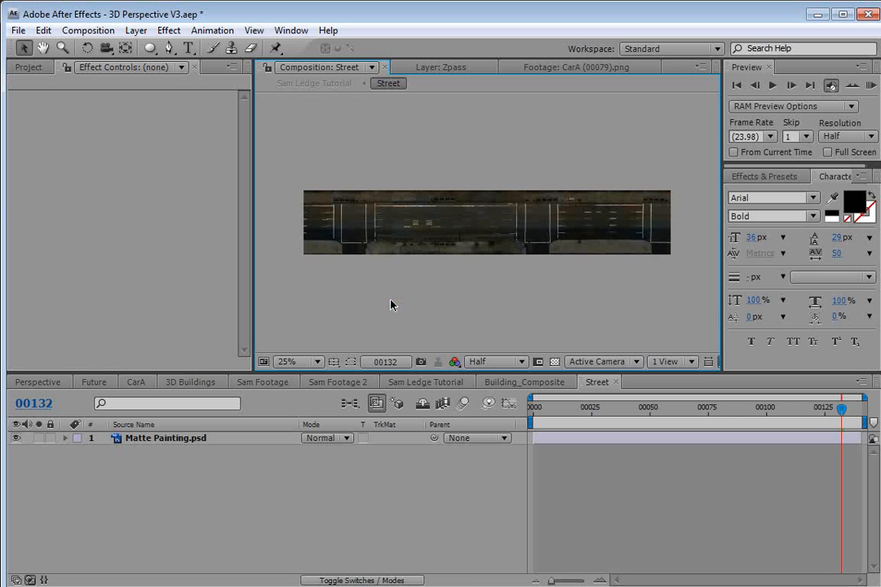
pyautogui.click(88, 30)
pyautogui.click(97, 68)
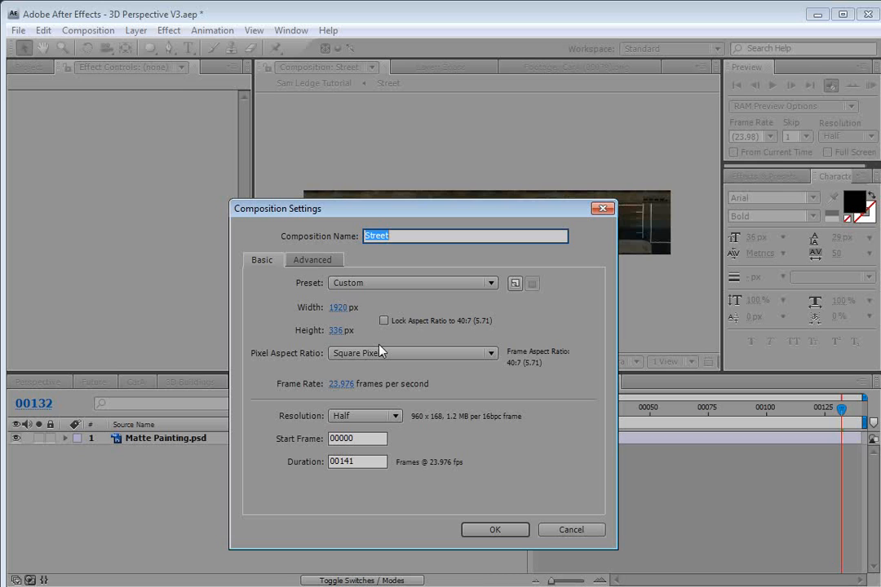
pyautogui.click(337, 308)
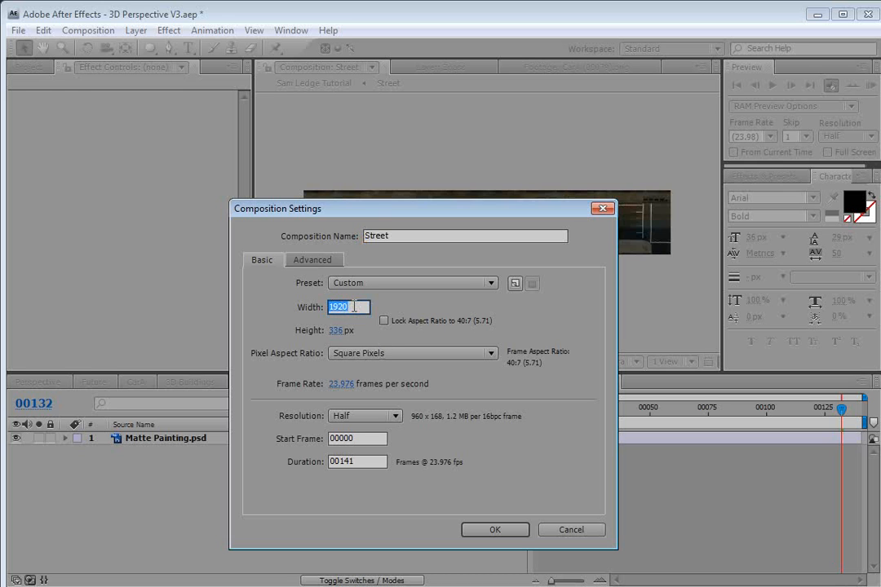
pyautogui.write('2800')
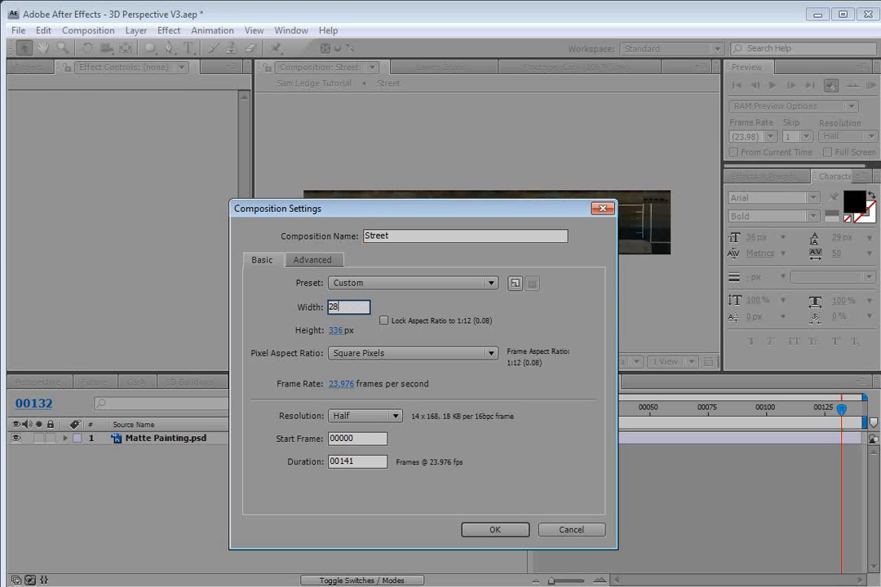
pyautogui.press('Return')
pyautogui.press(',')
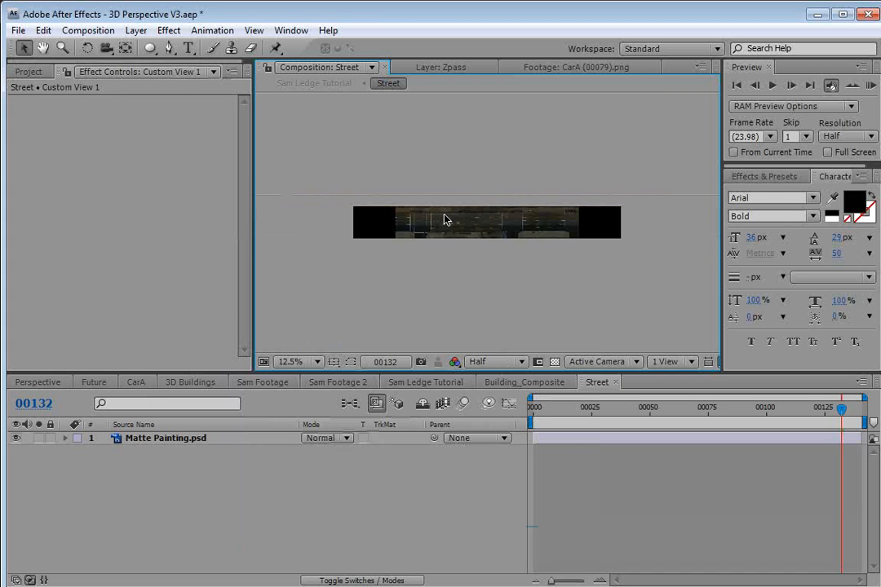
# Step: Shift the matte painting to the composition's left edge, duplicate it, and offset the copy to the right to fill the empty width
pyautogui.click(457, 231)
pyautogui.moveTo(457, 231); pyautogui.dragTo(416, 232)
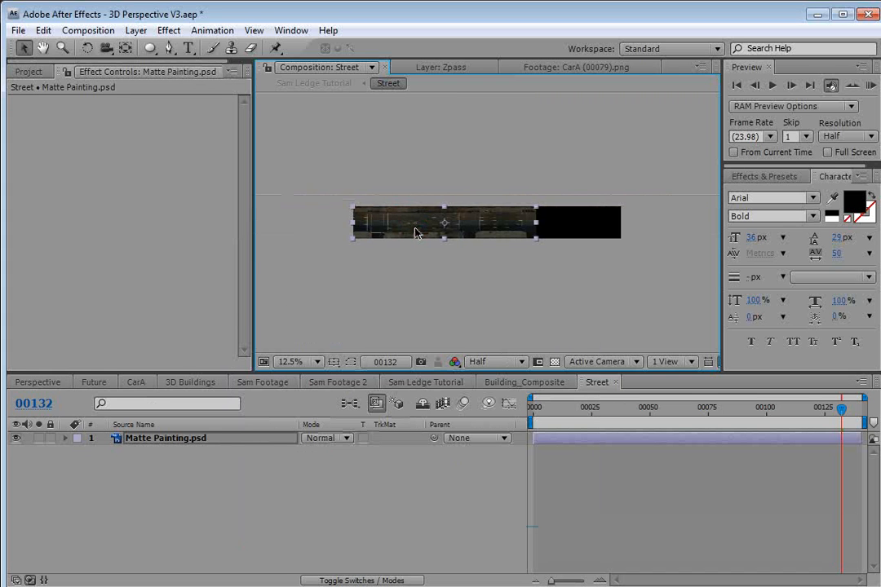
pyautogui.click(43, 31)
pyautogui.click(102, 196)
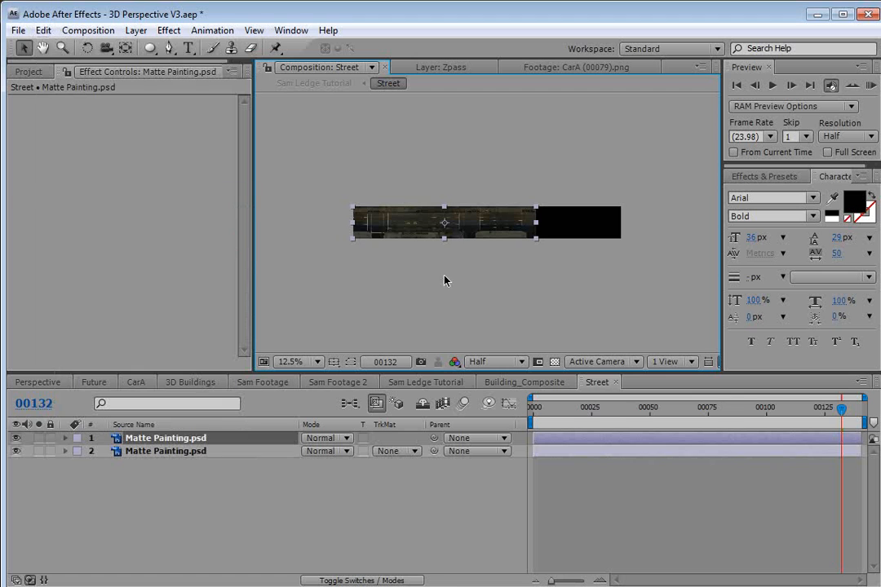
pyautogui.moveTo(461, 226); pyautogui.dragTo(559, 230)
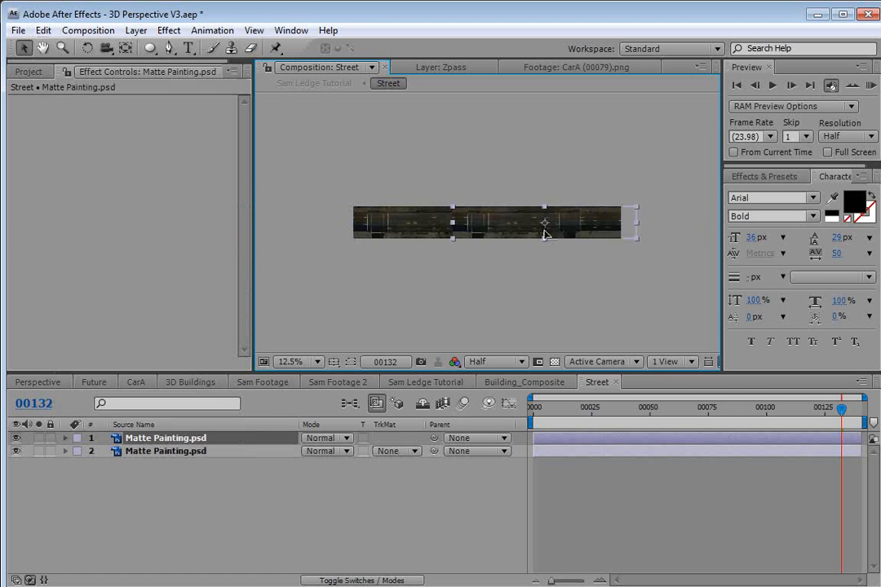
# Step: In the Sam Ledge Tutorial composition, slide the widened street layer left so it spans the full frame
pyautogui.click(420, 382)
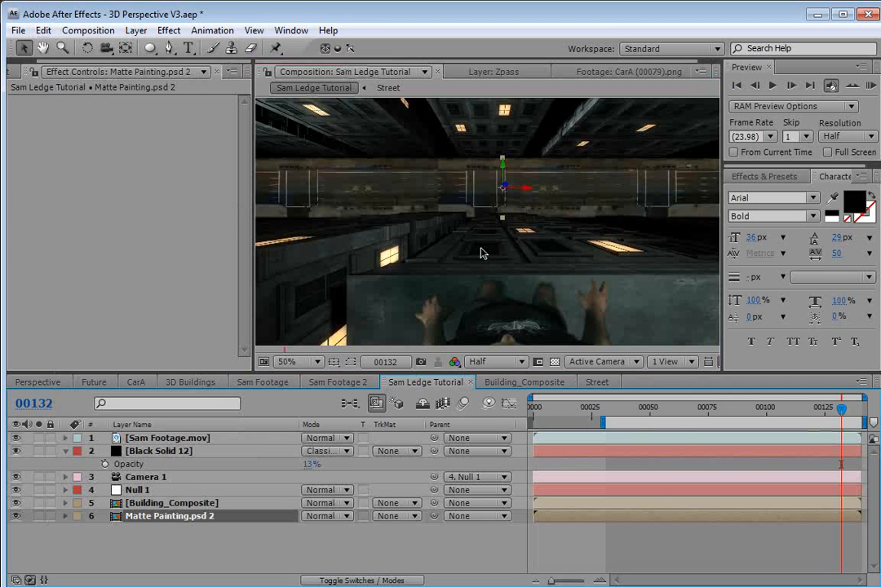
pyautogui.press('`')
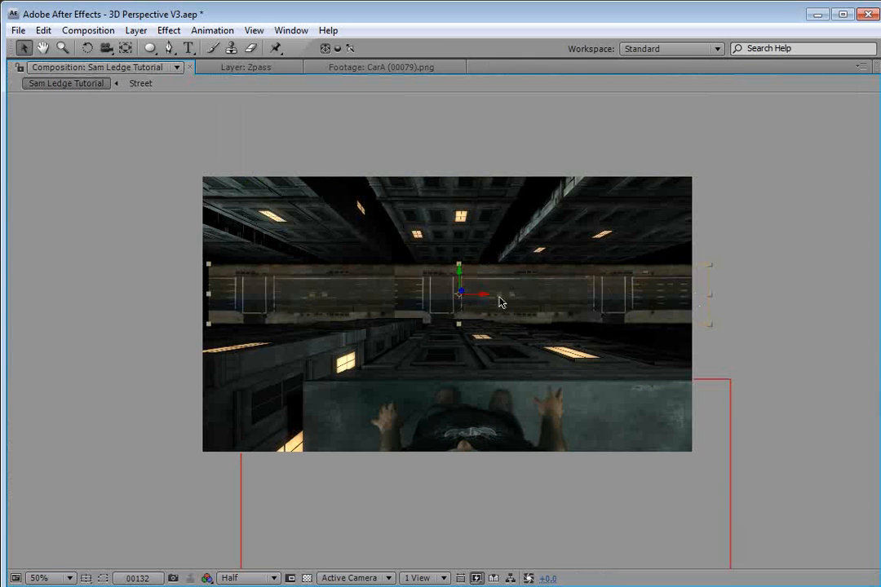
pyautogui.moveTo(481, 296); pyautogui.dragTo(291, 316)
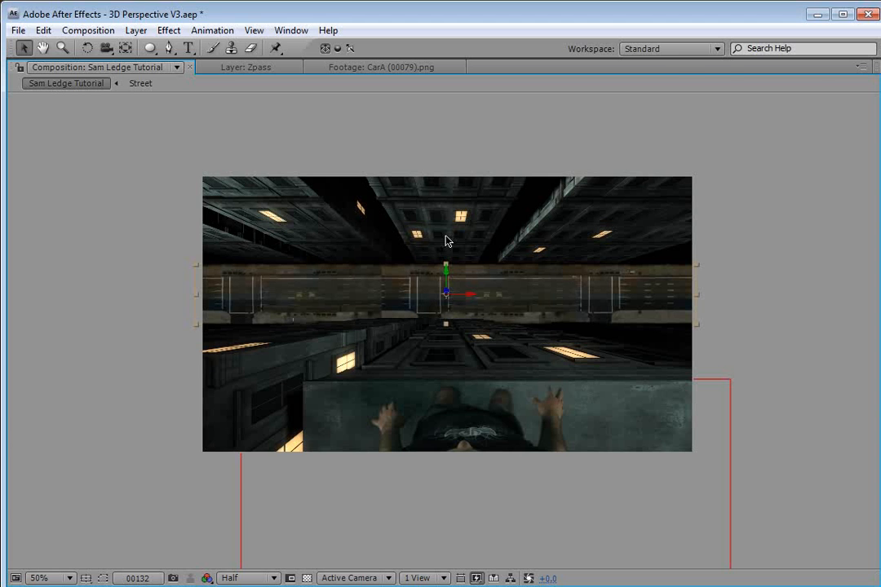
pyautogui.press('`')
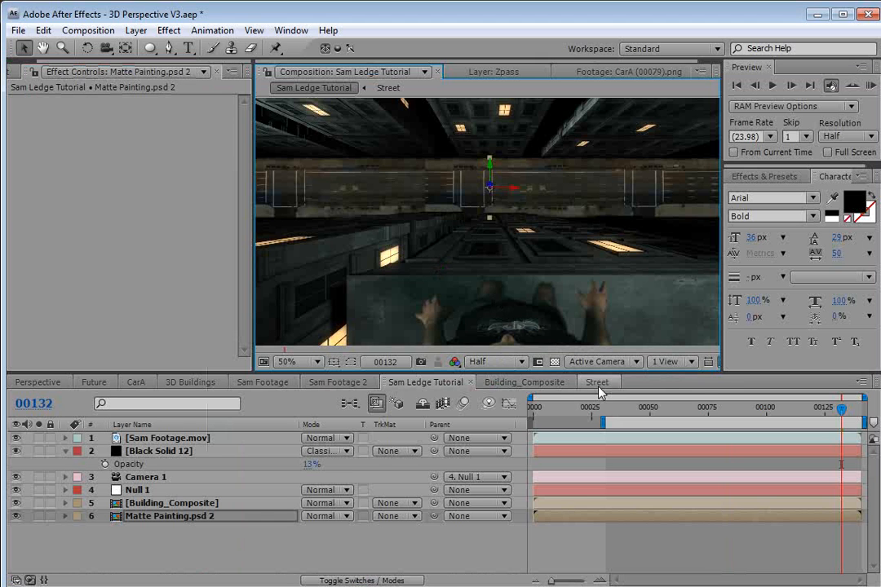
# Step: In Street, swap the stacking order of the two matte painting layers and reposition the copy on the right for a clean road join
pyautogui.doubleClick(477, 304)
pyautogui.scroll(1, 476, 304)
pyautogui.press('`')
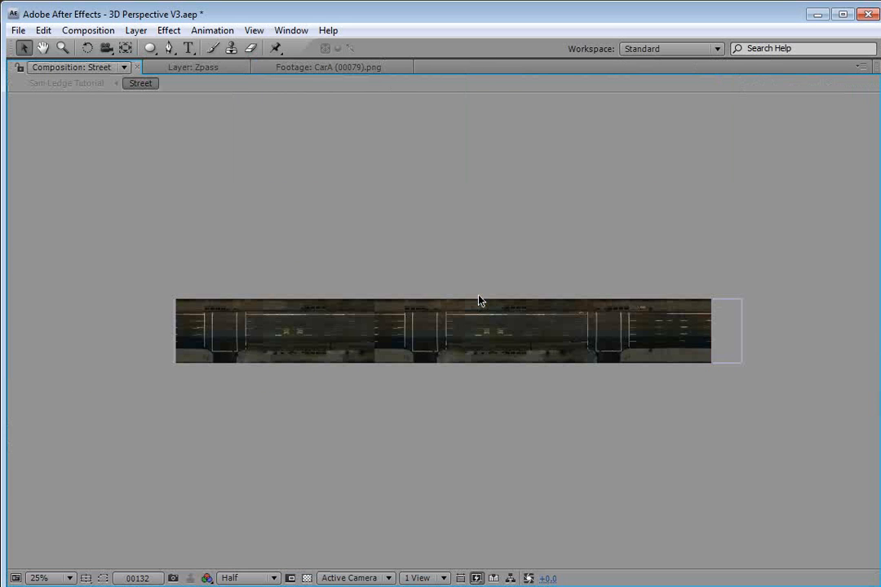
pyautogui.click(526, 356)
pyautogui.moveTo(625, 341); pyautogui.dragTo(526, 351)
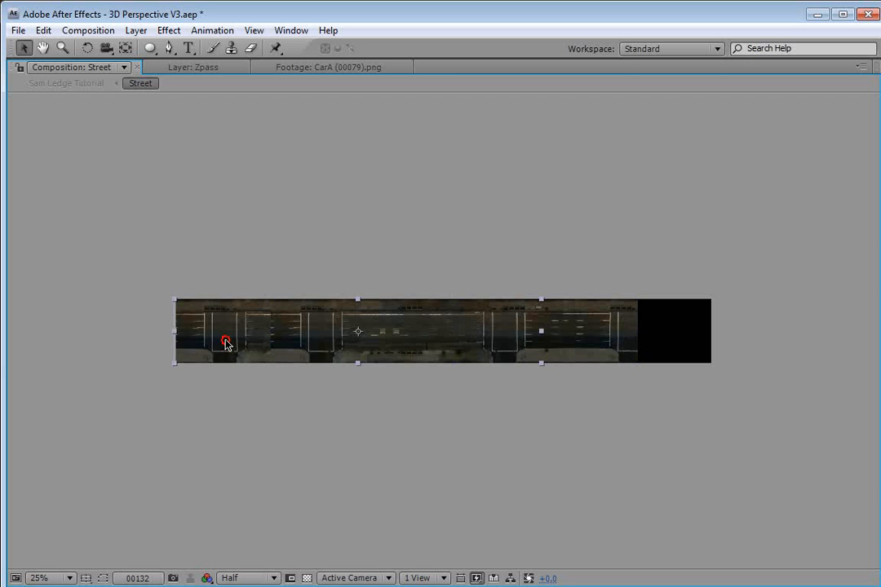
pyautogui.press('`')
pyautogui.moveTo(195, 440); pyautogui.dragTo(196, 459)
pyautogui.moveTo(449, 244); pyautogui.dragTo(648, 240)
pyautogui.press('`')
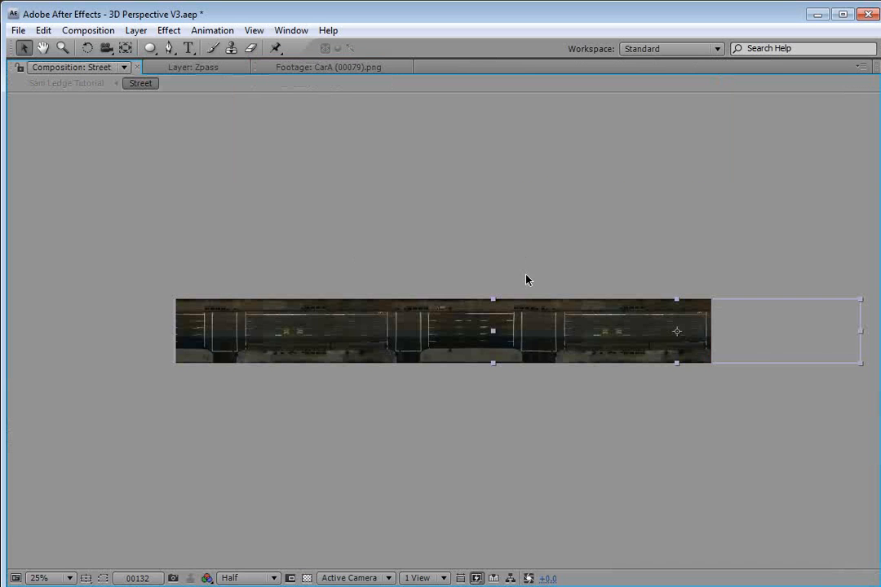
# Step: Check how the extended street looks between the buildings in the Sam Ledge Tutorial composition
pyautogui.click(456, 258)
pyautogui.press('`')
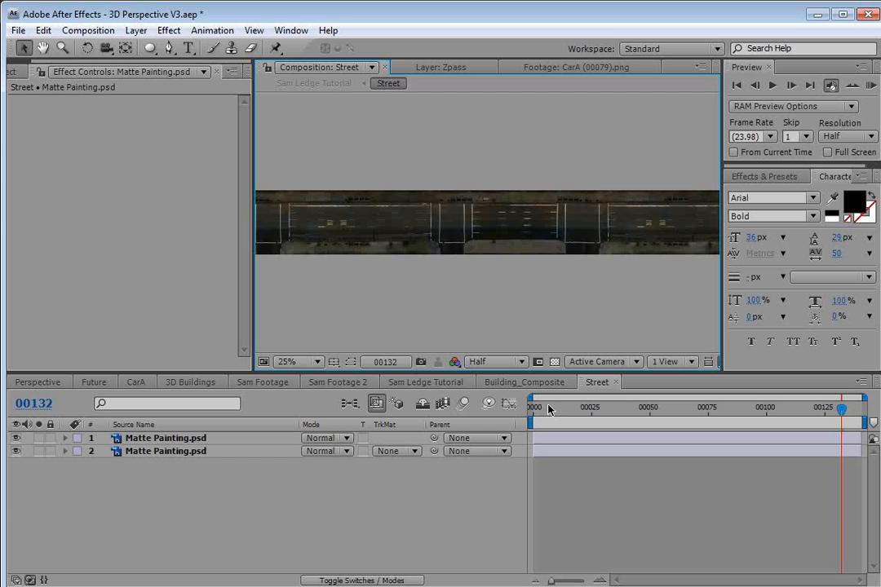
pyautogui.click(426, 382)
pyautogui.press('`')
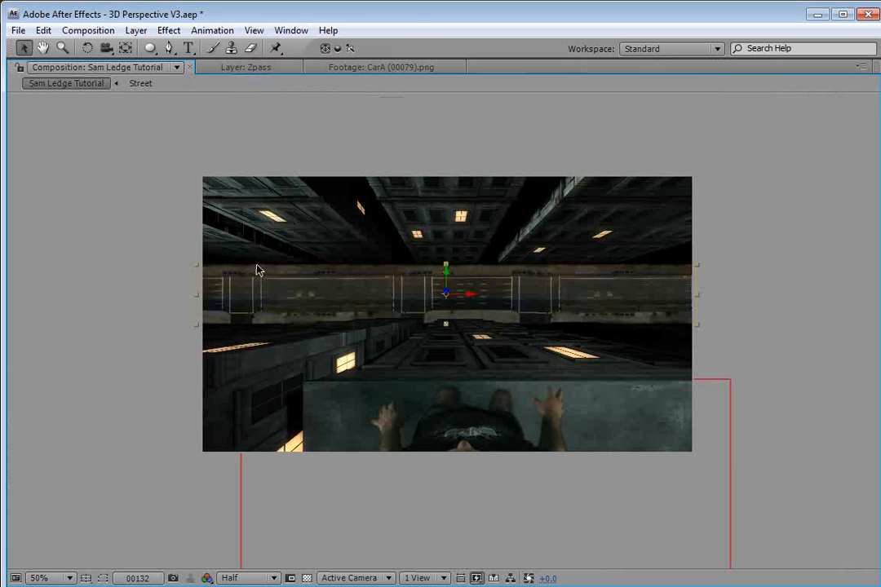
pyautogui.press('`')
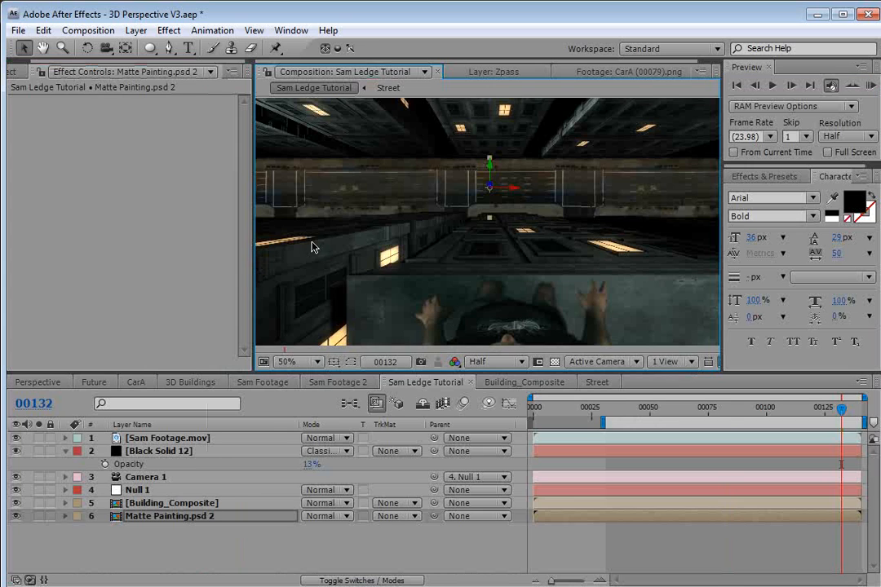
pyautogui.press('`')
pyautogui.press('`')
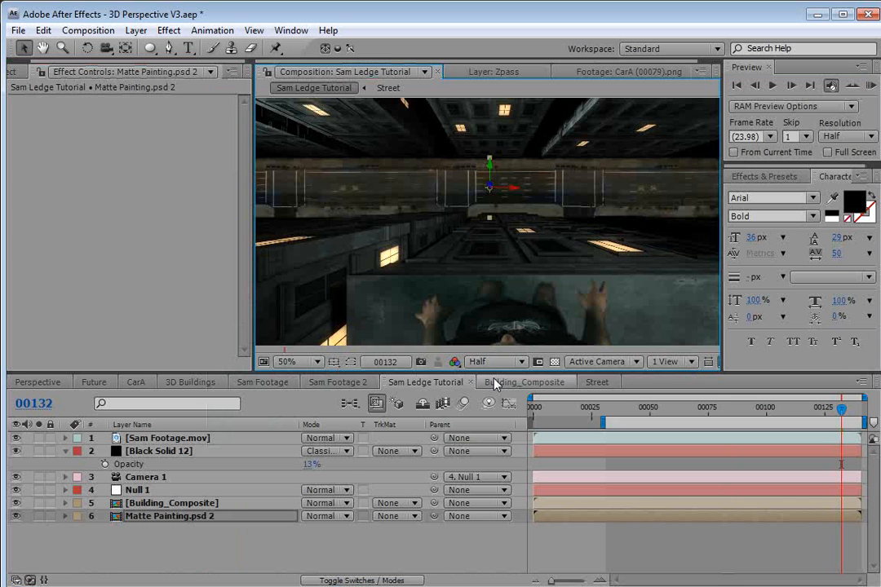
# Step: Return to the Street composition and examine the CarA, CarB and CarC images from the Cars folder
pyautogui.click(597, 382)
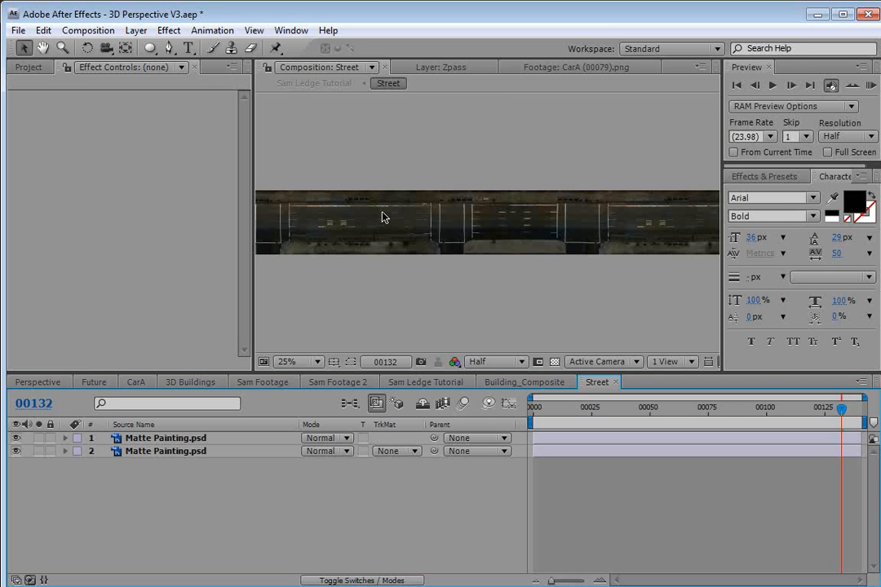
pyautogui.click(30, 68)
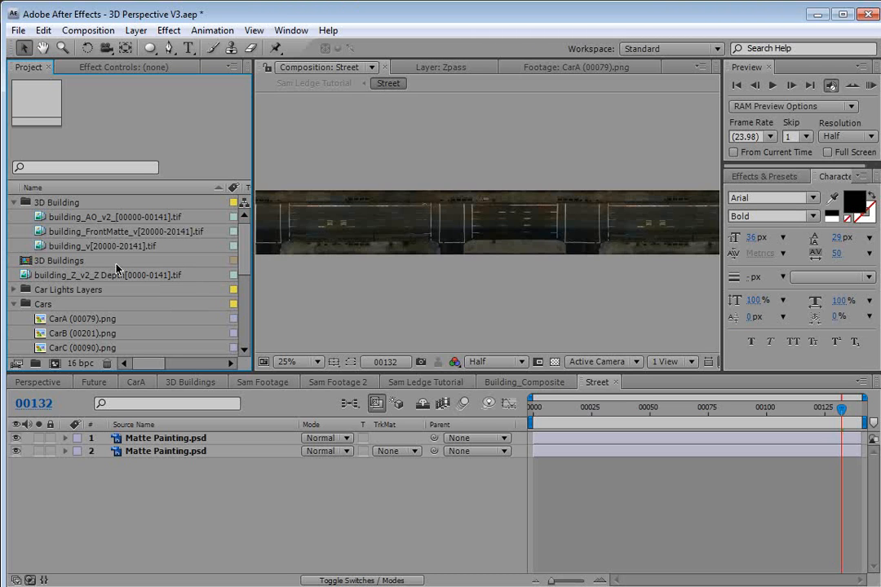
pyautogui.scroll(-3, 187, 270)
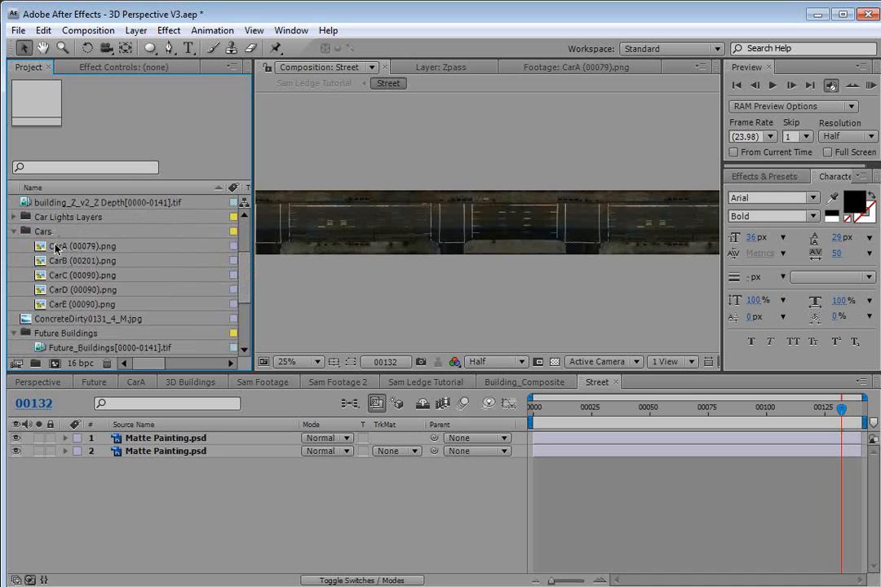
pyautogui.click(59, 247)
pyautogui.doubleClick(70, 249)
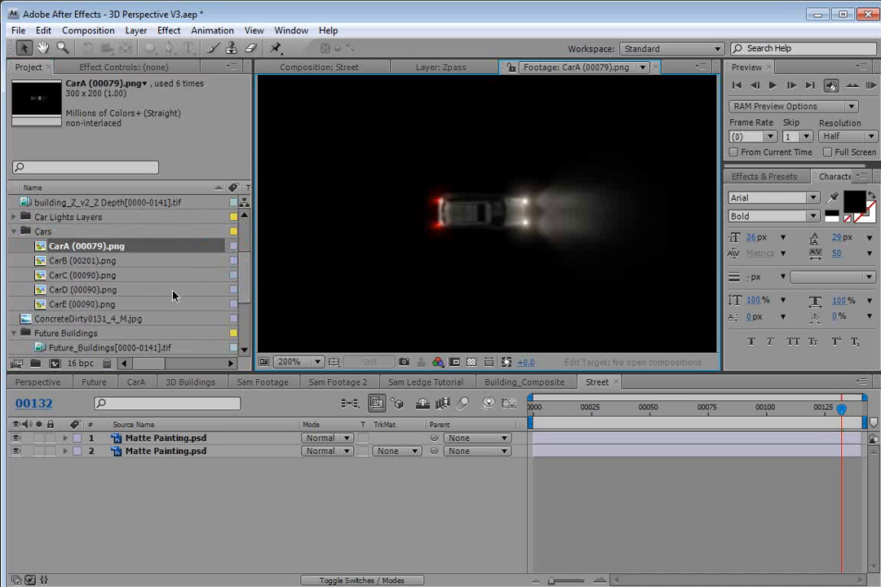
pyautogui.doubleClick(78, 260)
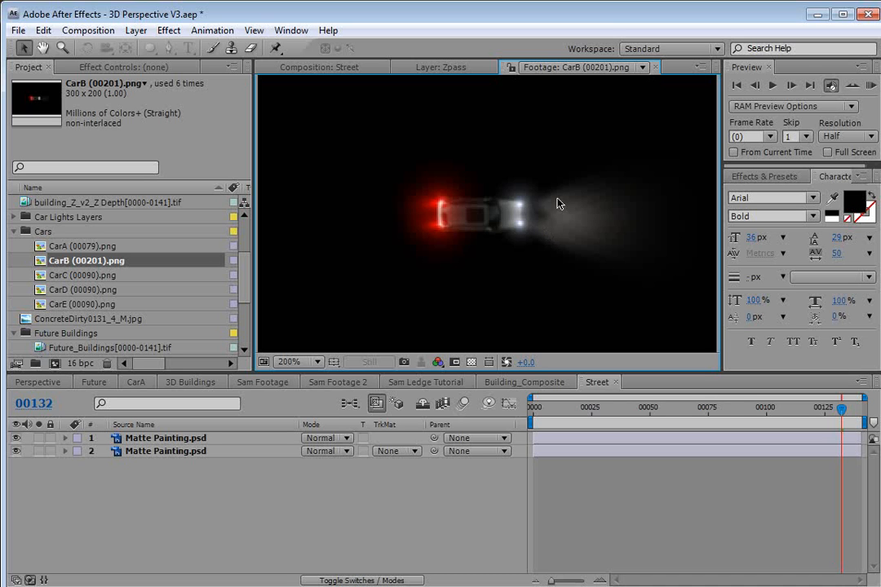
pyautogui.doubleClick(80, 276)
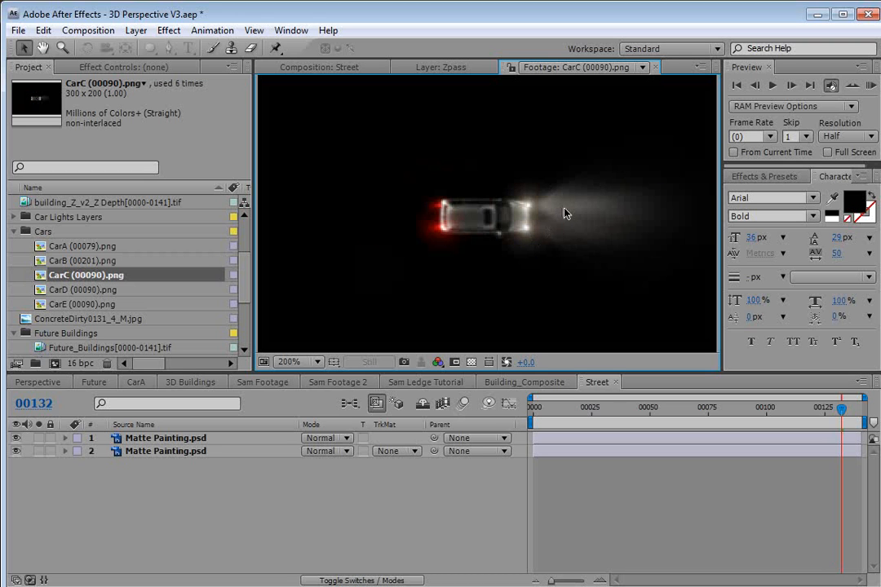
# Step: Add CarA through CarE above the matte painting layers in Street and move them together to the uppermost lane
pyautogui.click(306, 68)
pyautogui.click(70, 245)
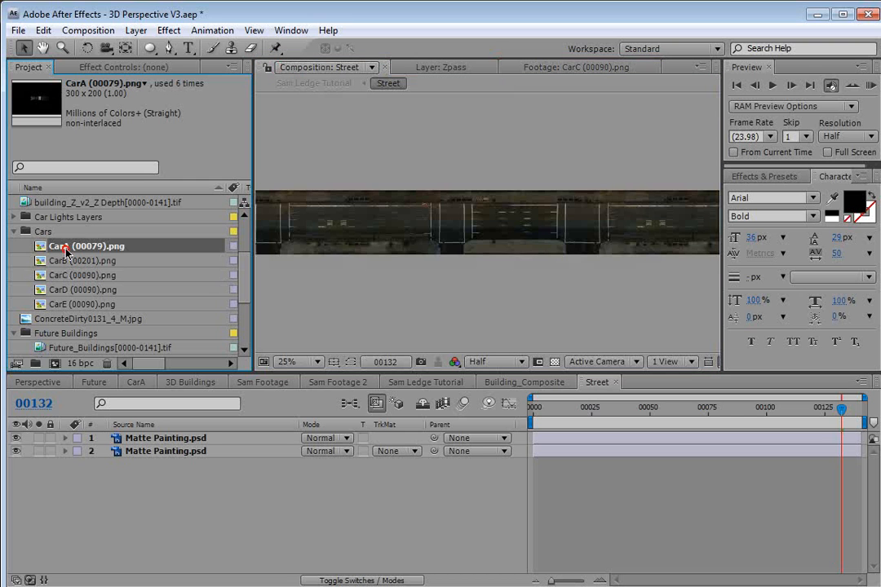
pyautogui.keyDown('shift'); pyautogui.click(67, 308); pyautogui.keyUp('shift')
pyautogui.moveTo(67, 308)
pyautogui.mouseDown()
pyautogui.moveTo(172, 451)
pyautogui.moveTo(162, 438)
pyautogui.mouseUp()
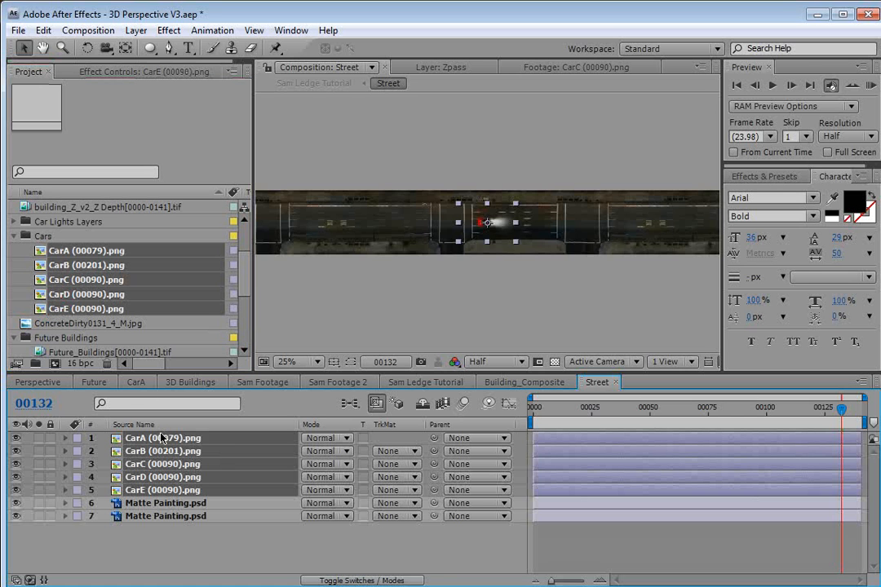
pyautogui.scroll(4, 536, 231)
pyautogui.moveTo(482, 237); pyautogui.dragTo(487, 183)
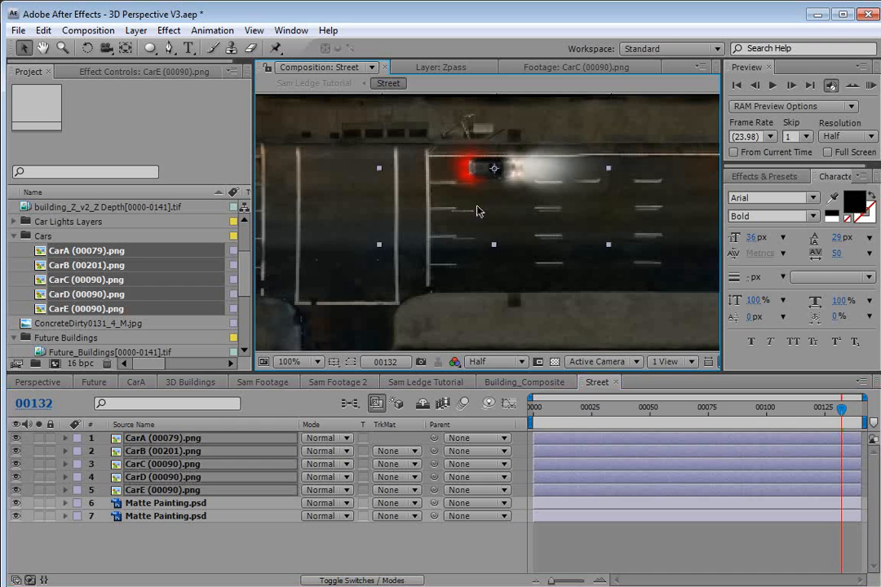
# Step: Place CarB in a middle lane at the left intersection and CarC in a lower lane just before the right intersection
pyautogui.click(209, 529)
pyautogui.click(162, 452)
pyautogui.moveTo(503, 180); pyautogui.dragTo(366, 238)
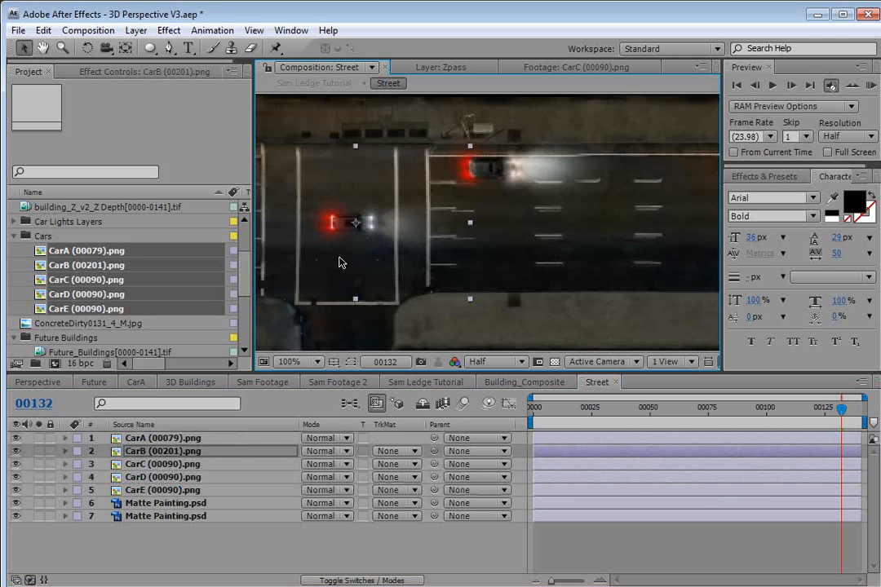
pyautogui.click(162, 464)
pyautogui.scroll(-2, 521, 221)
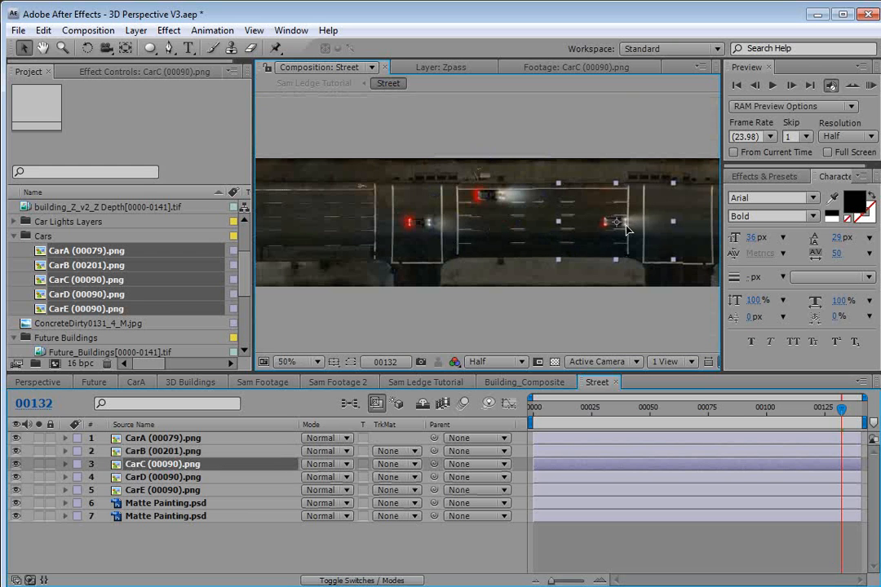
pyautogui.moveTo(623, 228); pyautogui.dragTo(623, 242)
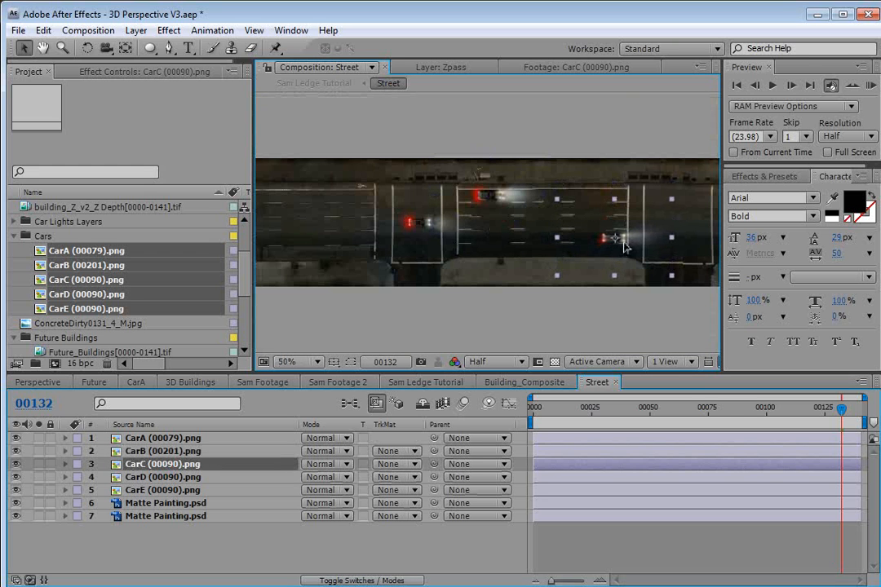
# Step: Place CarD in the upper lane of the left road section and CarE in the upper lane near the right intersection
pyautogui.click(204, 479)
pyautogui.moveTo(551, 210); pyautogui.dragTo(368, 211)
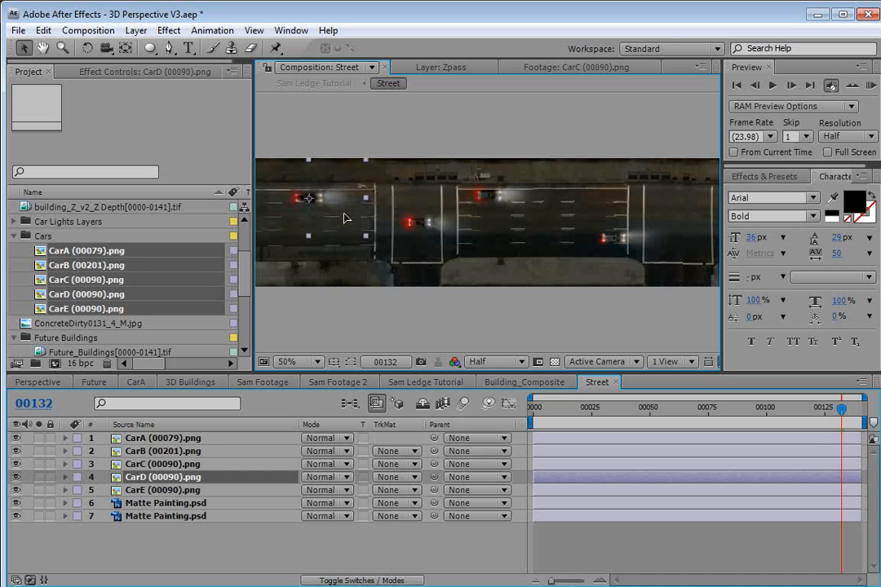
pyautogui.click(176, 493)
pyautogui.moveTo(496, 216); pyautogui.dragTo(673, 218)
pyautogui.press('`')
pyautogui.moveTo(629, 314); pyautogui.dragTo(581, 314)
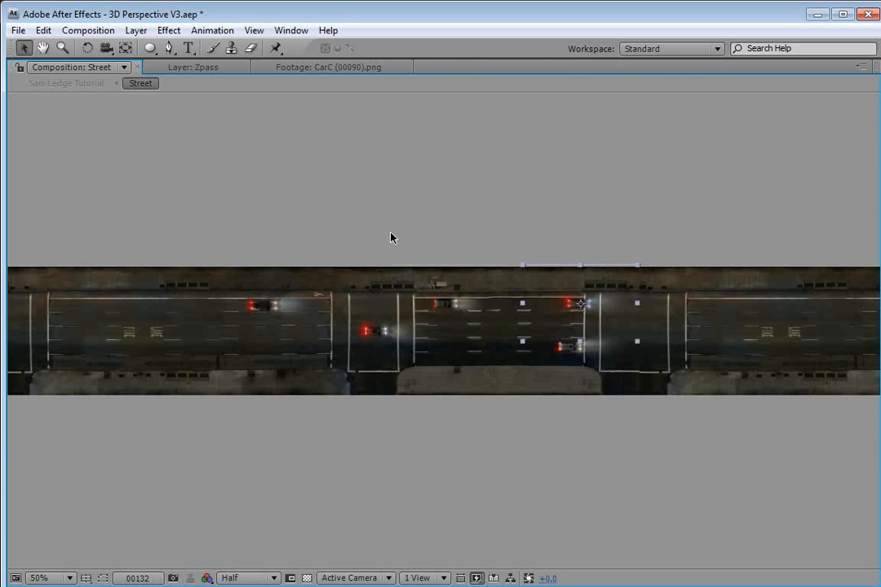
pyautogui.press('`')
# Step: Duplicate the CarA through CarE layers and move the copies together onto the street's right section
pyautogui.click(167, 439)
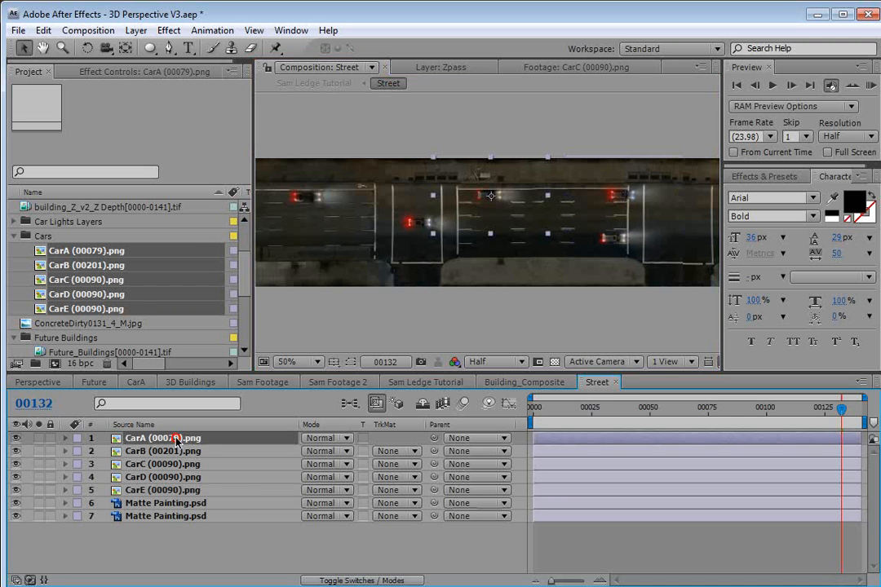
pyautogui.keyDown('shift'); pyautogui.click(153, 491); pyautogui.keyUp('shift')
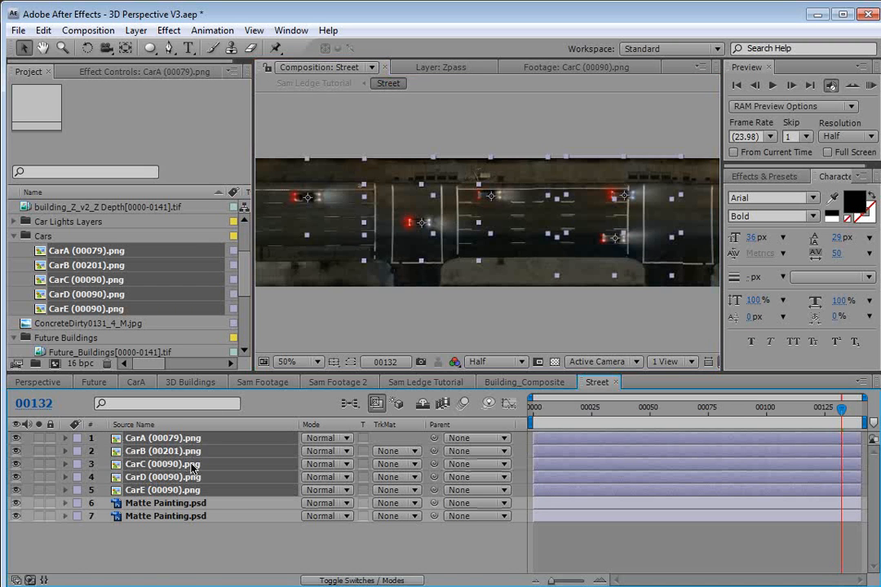
pyautogui.hotkey('ctrl', 'd')
pyautogui.scroll(-2, 440, 236)
pyautogui.moveTo(380, 215); pyautogui.dragTo(577, 214)
# Step: Duplicate the five cars again and move the new copies together onto the street's left section
pyautogui.press('`')
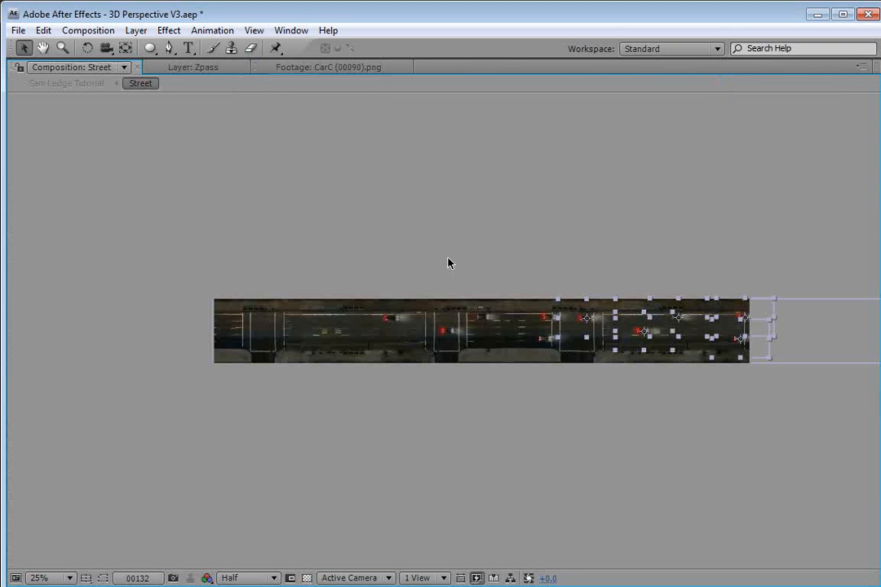
pyautogui.moveTo(756, 350); pyautogui.dragTo(350, 349)
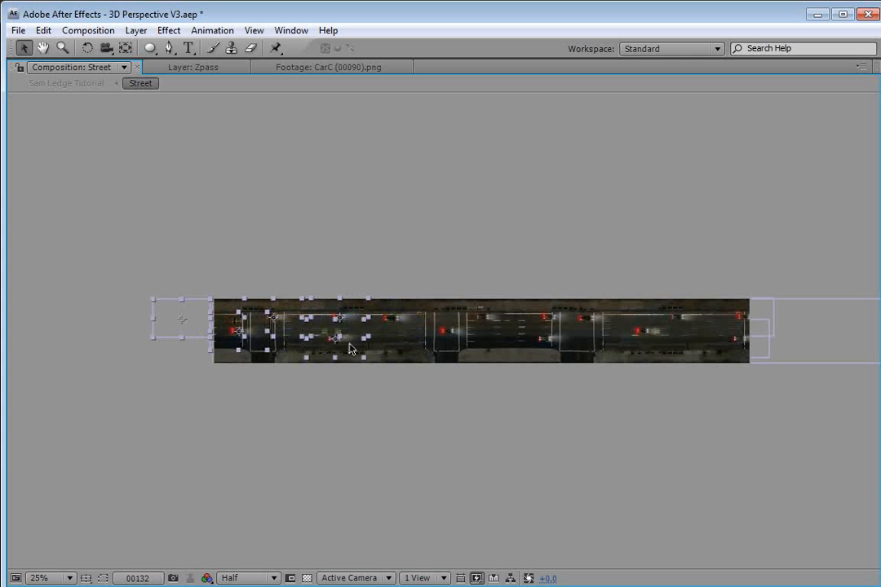
pyautogui.click(412, 423)
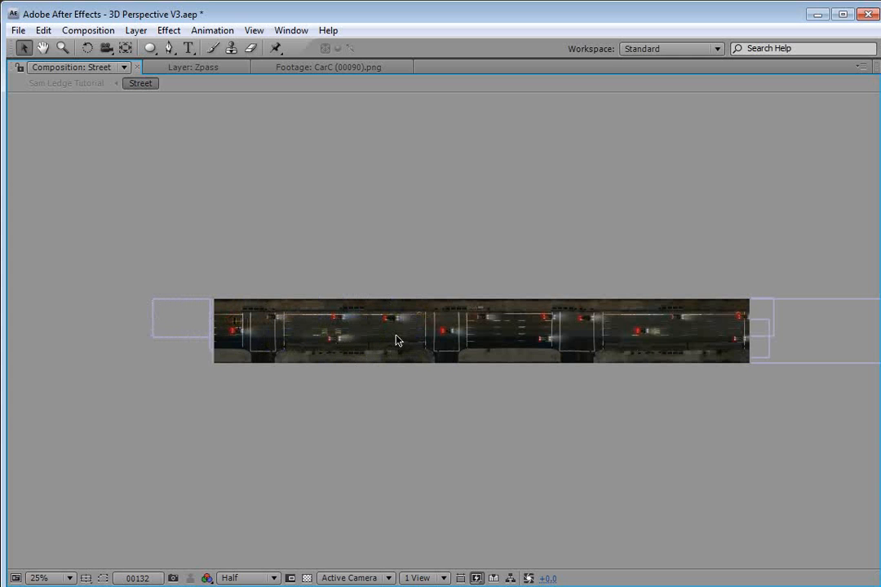
pyautogui.press('`')
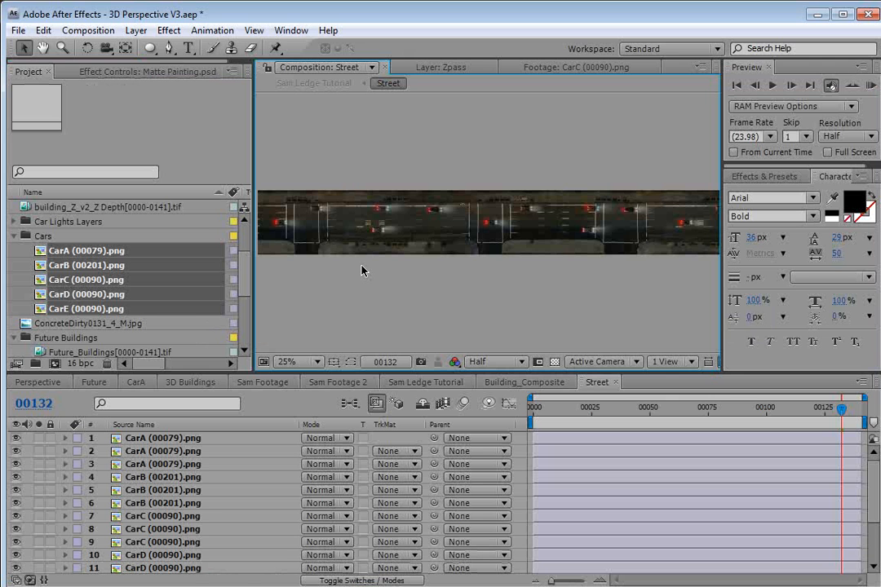
# Step: Create a null object in Street and parent all the CarA through CarE layers to it
pyautogui.click(180, 439)
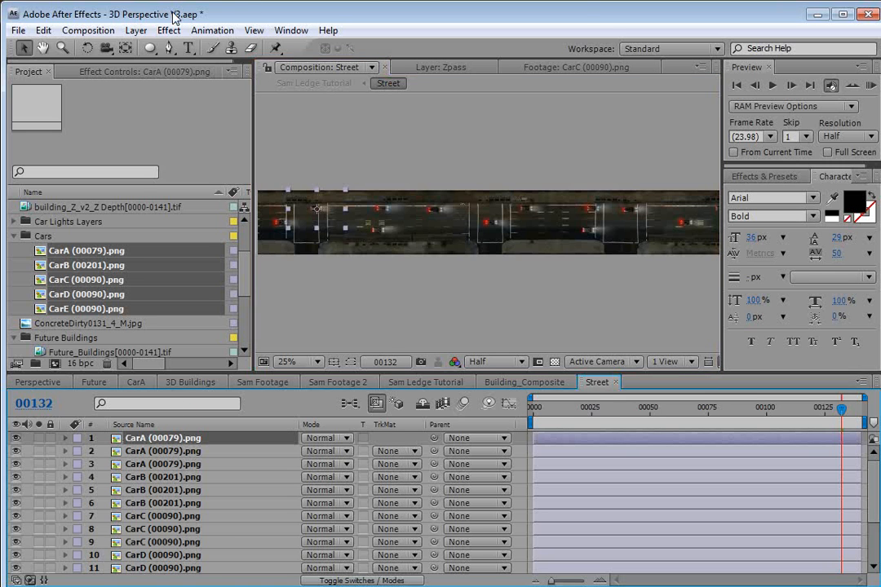
pyautogui.click(132, 31)
pyautogui.moveTo(163, 48)
pyautogui.click(426, 115)
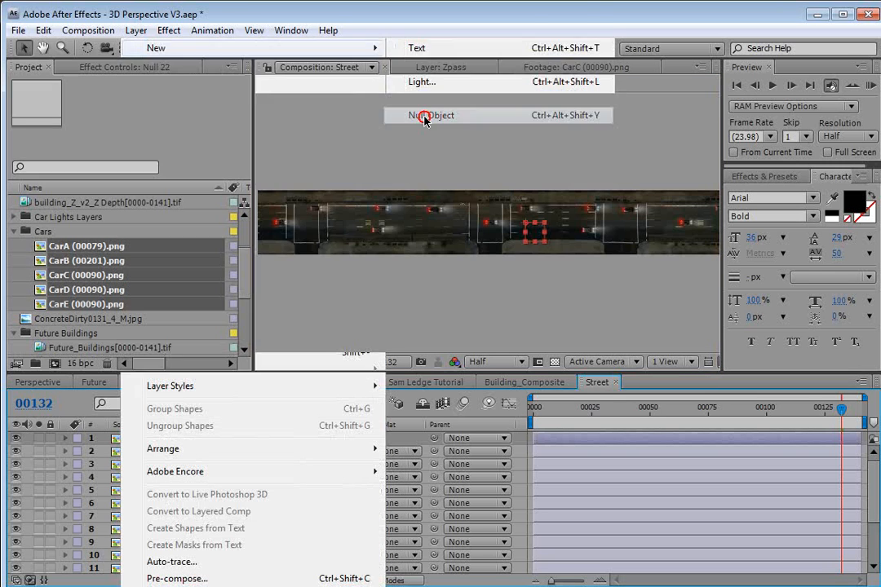
pyautogui.click(201, 461)
pyautogui.scroll(-3, 173, 489)
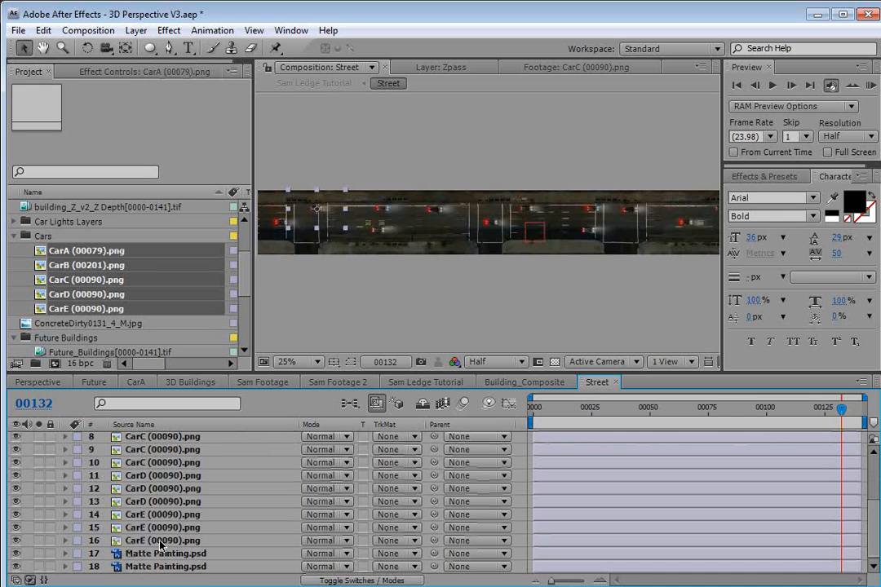
pyautogui.keyDown('shift'); pyautogui.click(279, 527); pyautogui.keyUp('shift')
pyautogui.scroll(3, 418, 512)
pyautogui.moveTo(433, 453); pyautogui.dragTo(102, 438)
# Step: Move the null with its cars left to 516, 168 and key its Position at frame 7
pyautogui.click(102, 438)
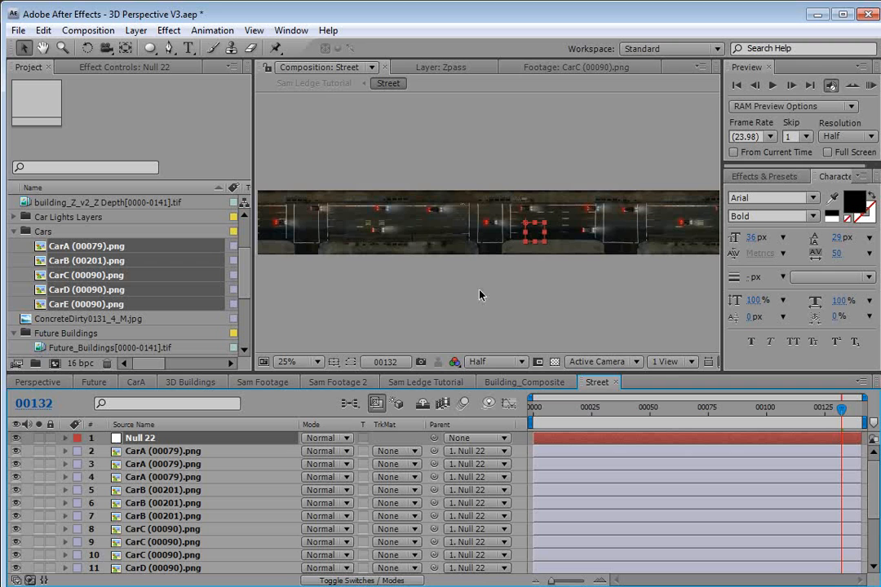
pyautogui.moveTo(531, 240); pyautogui.dragTo(368, 244)
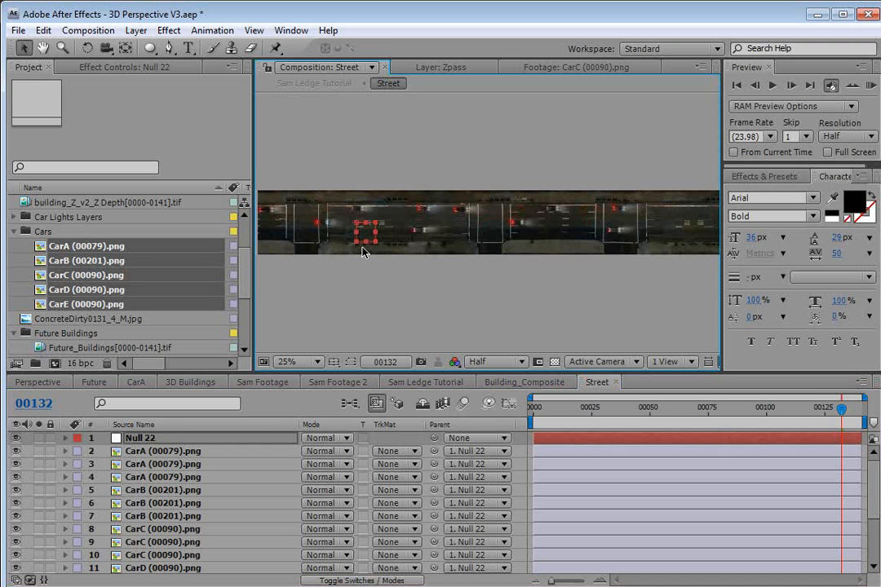
pyautogui.click(577, 410)
pyautogui.click(546, 408)
pyautogui.press('p')
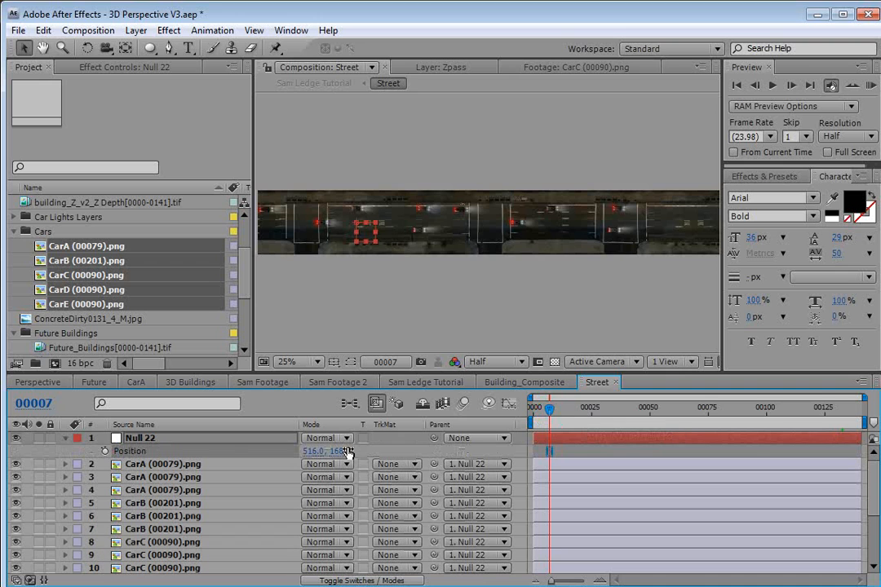
pyautogui.click(104, 451)
# Step: Animate the traffic rightward by moving the null to 1984, 168 at the last frame, 140
pyautogui.click(683, 410)
pyautogui.click(838, 412)
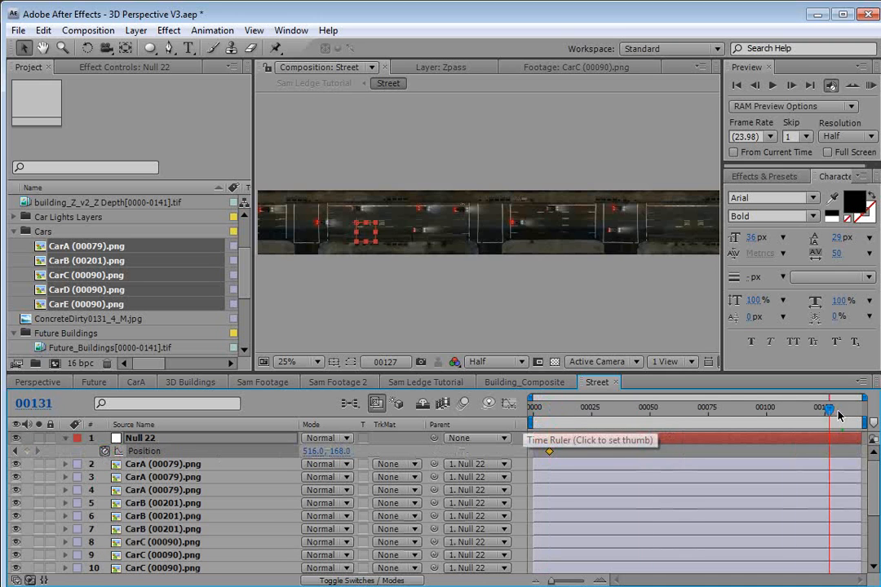
pyautogui.press('End')
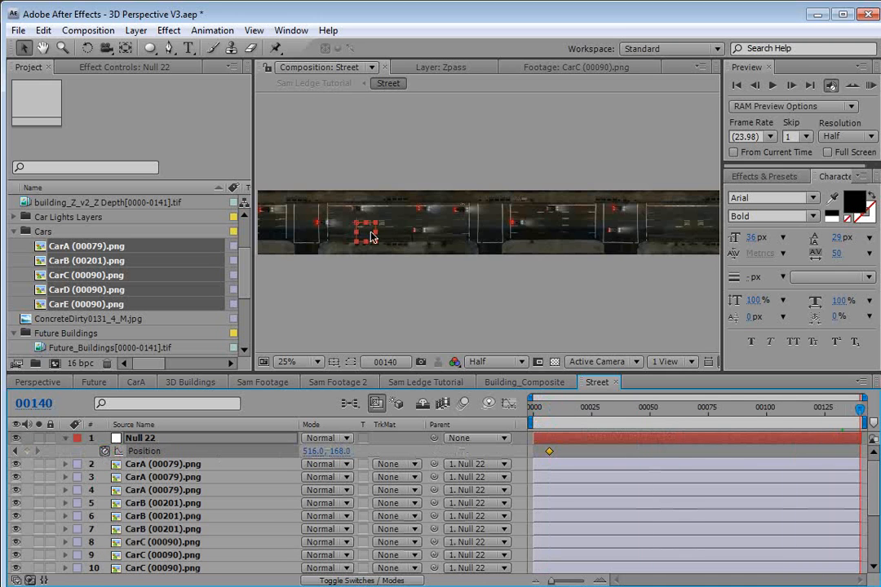
pyautogui.moveTo(370, 237); pyautogui.dragTo(568, 251)
pyautogui.moveTo(559, 410); pyautogui.dragTo(768, 448)
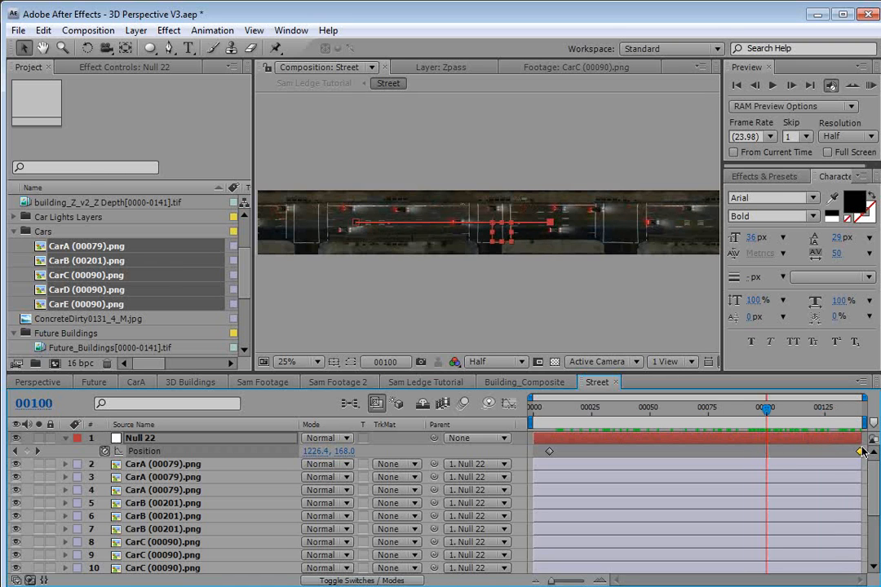
pyautogui.press('End')
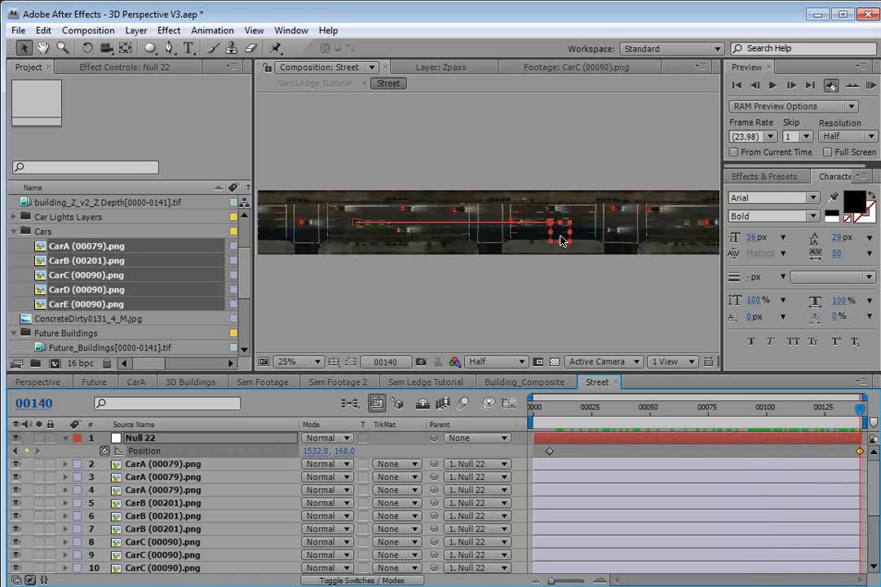
pyautogui.moveTo(560, 238); pyautogui.dragTo(646, 256)
pyautogui.press('`')
pyautogui.press('`')
# Step: At frame 140, duplicate a group of cars from the street's left half and move the copies left behind the existing traffic
pyautogui.click(151, 464)
pyautogui.scroll(-3, 226, 507)
pyautogui.scroll(3, 226, 507)
pyautogui.click(341, 260)
pyautogui.click(341, 216)
pyautogui.click(423, 212)
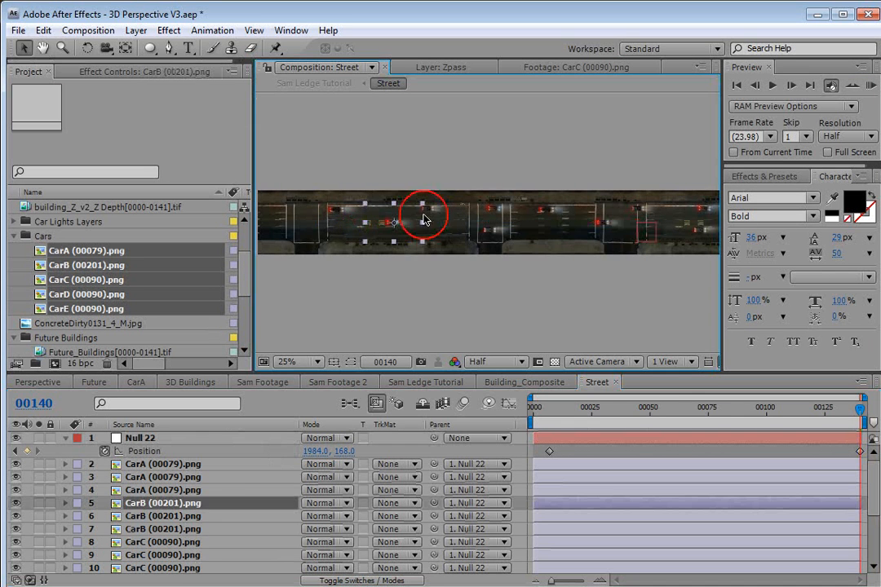
pyautogui.keyDown('shift'); pyautogui.click(388, 222); pyautogui.keyUp('shift')
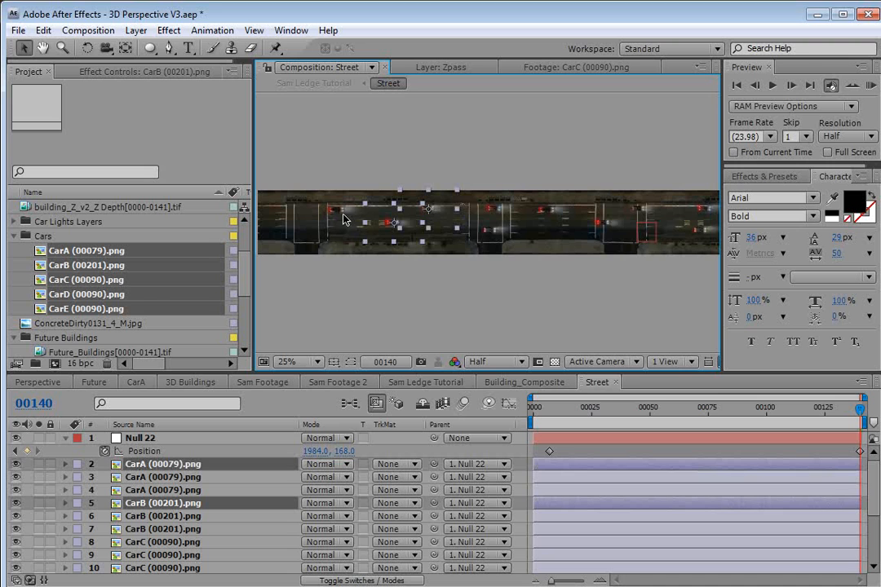
pyautogui.keyDown('shift'); pyautogui.click(491, 232); pyautogui.keyUp('shift')
pyautogui.hotkey('ctrl', 'd')
pyautogui.moveTo(501, 248); pyautogui.dragTo(307, 269)
pyautogui.moveTo(572, 423); pyautogui.dragTo(515, 415)
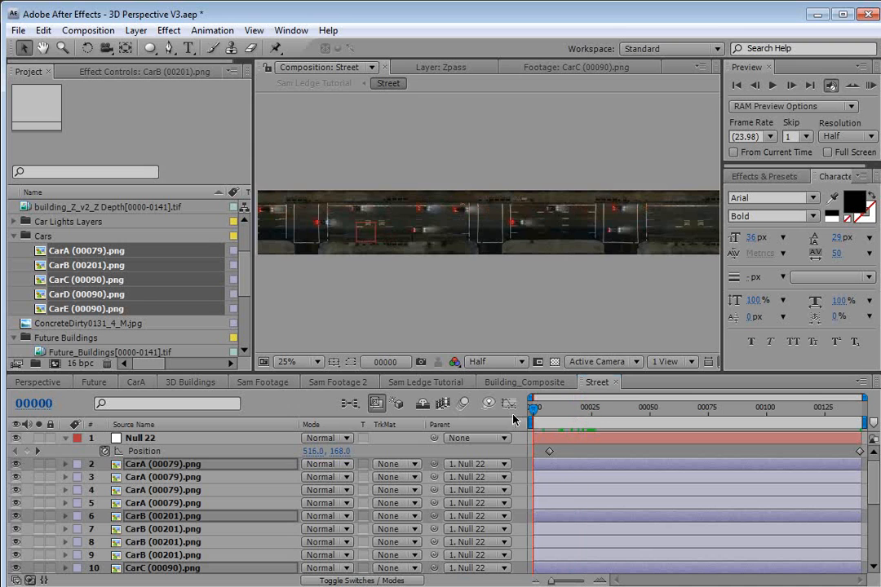
# Step: At frame 0, duplicate a group of cars near the right intersection and move the copies onto the road section beyond it
pyautogui.click(555, 214)
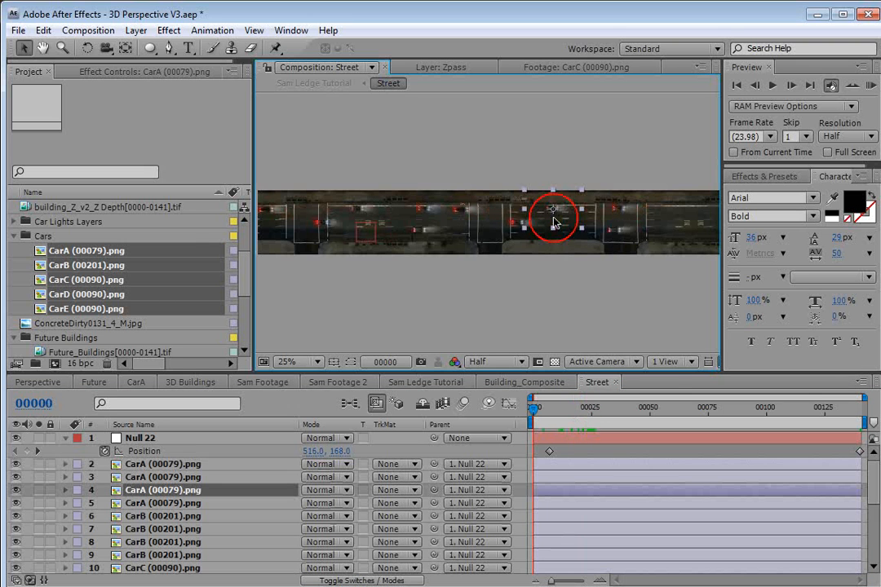
pyautogui.keyDown('shift'); pyautogui.click(618, 208); pyautogui.keyUp('shift')
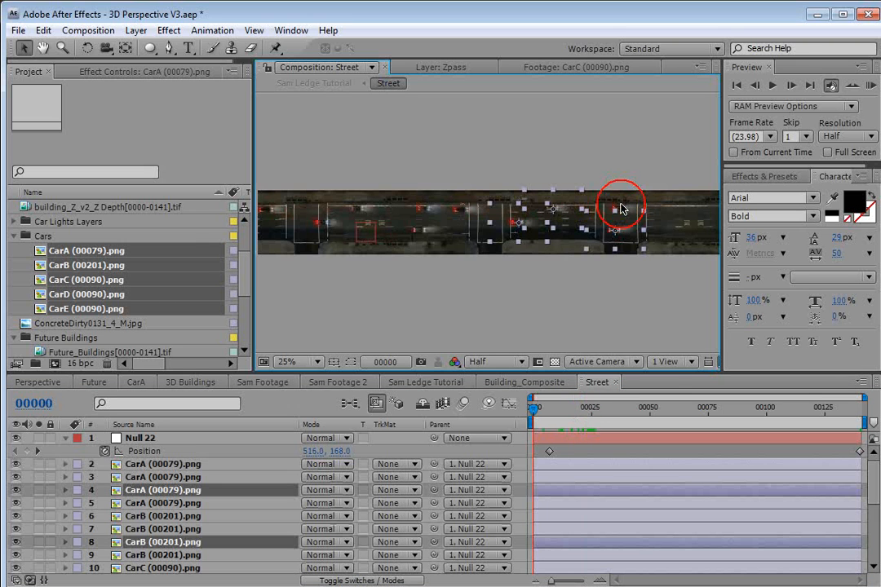
pyautogui.hotkey('ctrl', 'd')
pyautogui.moveTo(612, 231); pyautogui.dragTo(696, 235)
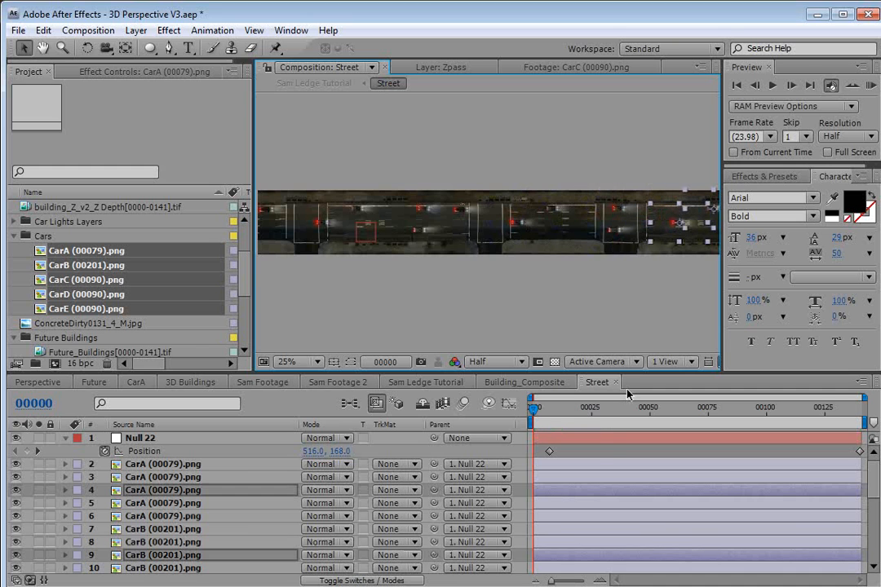
pyautogui.click(607, 448)
pyautogui.press('`')
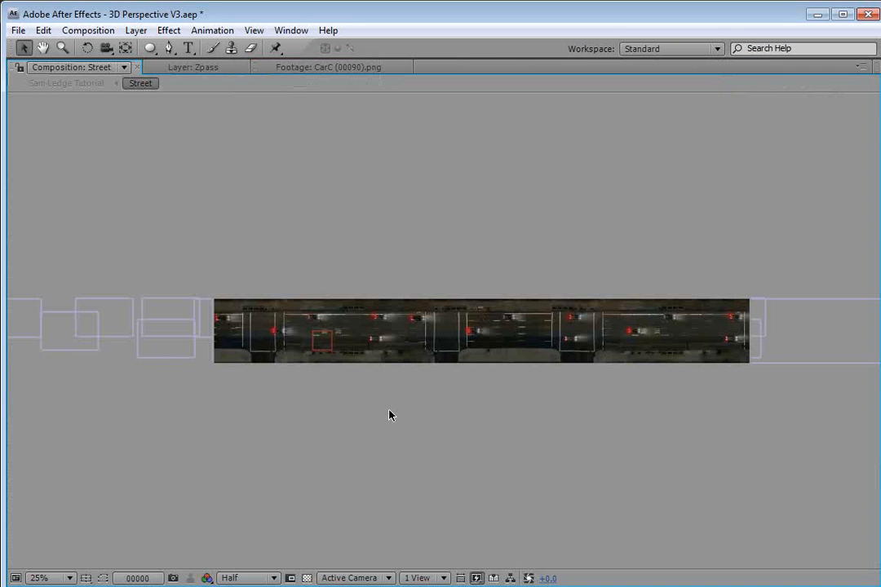
pyautogui.press('`')
pyautogui.moveTo(534, 408); pyautogui.dragTo(775, 409)
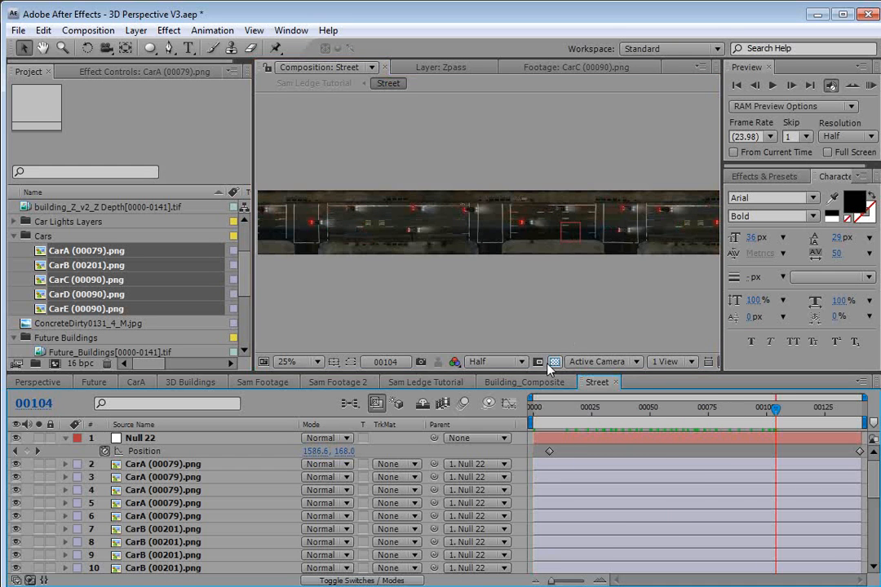
# Step: Select one copy of each car, CarA through CarE, and key their Position at frame 140
pyautogui.click(471, 213)
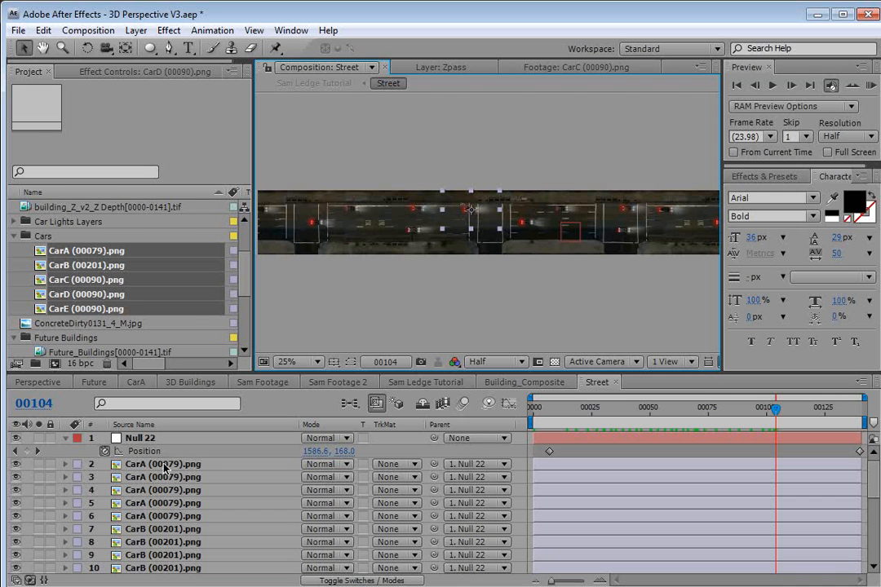
pyautogui.press('`')
pyautogui.keyDown('ctrl'); pyautogui.click(163, 161); pyautogui.keyUp('ctrl')
pyautogui.keyDown('ctrl'); pyautogui.click(163, 240); pyautogui.keyUp('ctrl')
pyautogui.keyDown('ctrl'); pyautogui.click(155, 317); pyautogui.keyUp('ctrl')
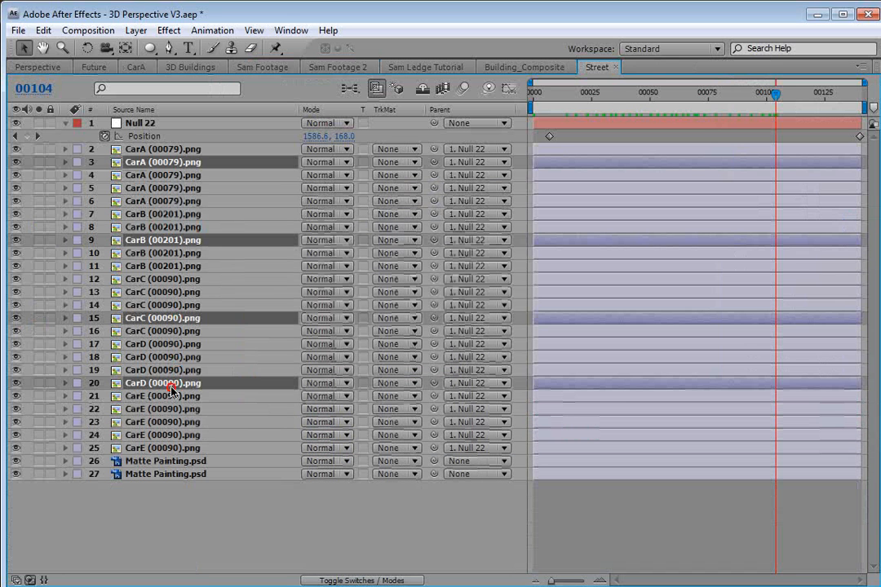
pyautogui.keyDown('ctrl'); pyautogui.click(168, 423); pyautogui.keyUp('ctrl')
pyautogui.press('p')
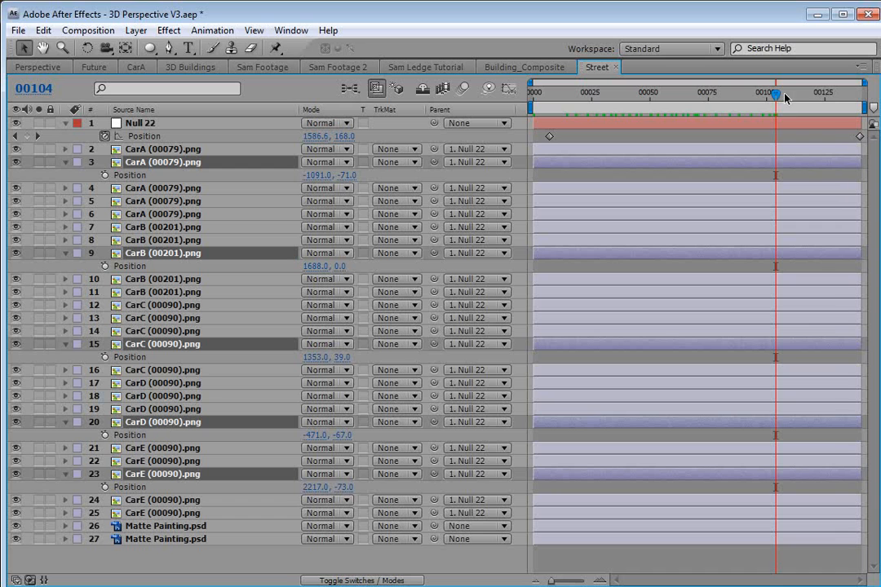
pyautogui.moveTo(834, 94); pyautogui.dragTo(865, 93)
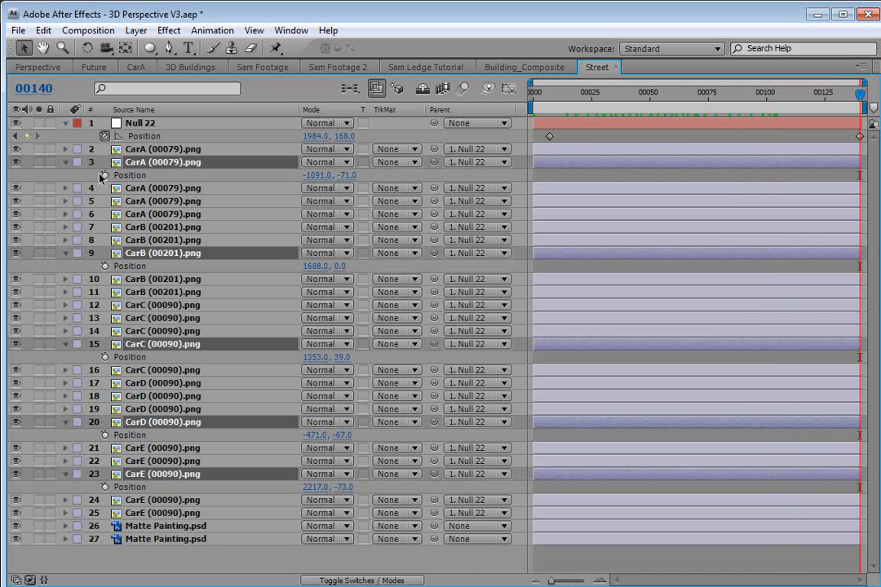
pyautogui.click(104, 176)
# Step: At frame 0, move the five selected cars farther left so they travel faster than the other traffic
pyautogui.moveTo(783, 102); pyautogui.dragTo(501, 140)
pyautogui.press('`')
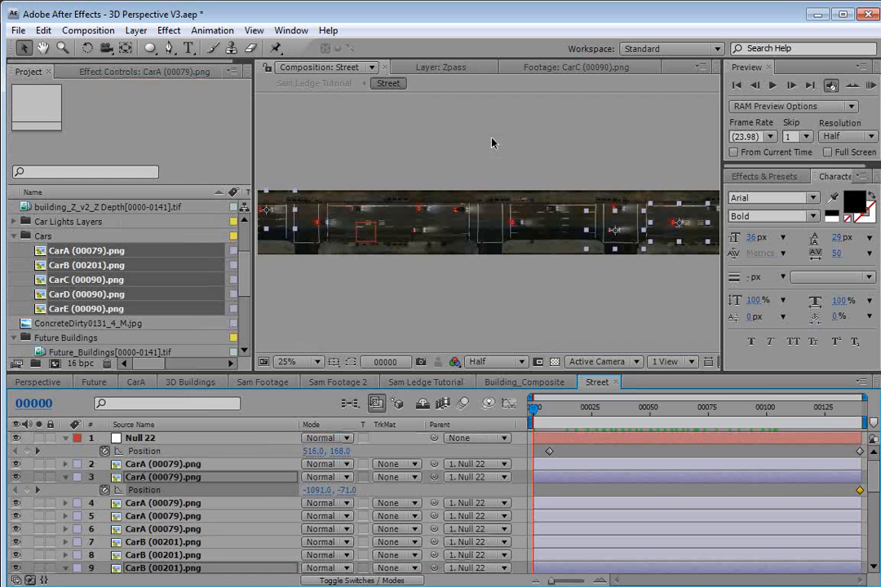
pyautogui.moveTo(627, 243); pyautogui.dragTo(530, 250)
pyautogui.moveTo(538, 408); pyautogui.dragTo(725, 412)
# Step: Animate the middle-lane CarB at the intersection from farther left at frame 0 to 304, 0 at frame 140
pyautogui.click(477, 232)
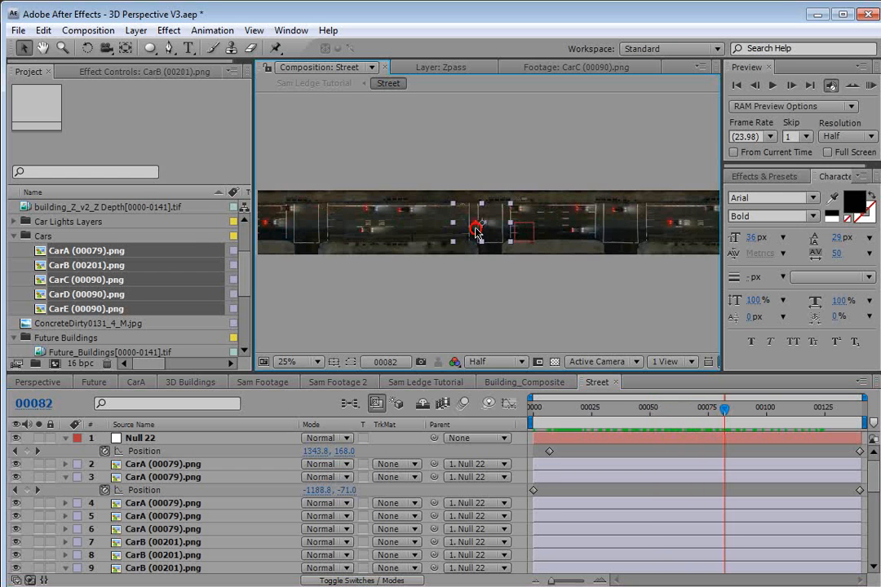
pyautogui.scroll(-5, 682, 461)
pyautogui.scroll(3, 775, 465)
pyautogui.click(794, 411)
pyautogui.moveTo(794, 411); pyautogui.dragTo(860, 410)
pyautogui.moveTo(616, 234); pyautogui.dragTo(713, 234)
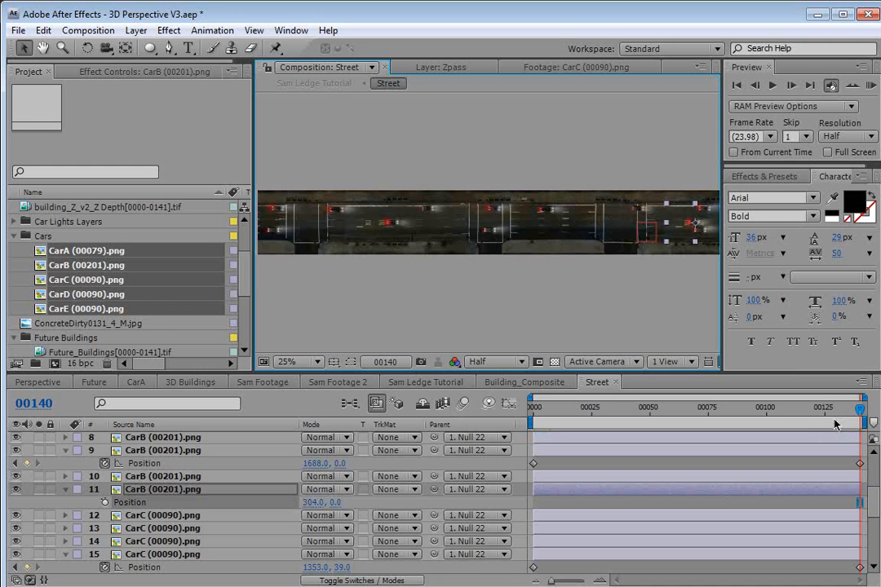
pyautogui.click(541, 421)
pyautogui.moveTo(698, 412); pyautogui.dragTo(446, 439)
pyautogui.moveTo(427, 238); pyautogui.dragTo(298, 238)
# Step: Review the varied car motion along the street and return to the Sam Ledge Tutorial composition
pyautogui.moveTo(549, 414)
pyautogui.mouseDown()
pyautogui.moveTo(779, 417)
pyautogui.moveTo(655, 422)
pyautogui.moveTo(556, 564)
pyautogui.moveTo(550, 426)
pyautogui.moveTo(564, 418)
pyautogui.mouseUp()
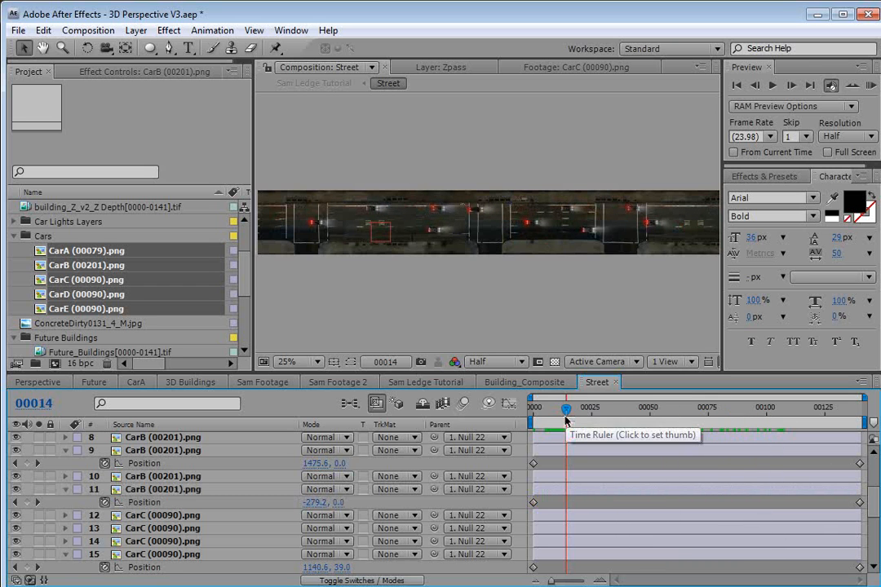
pyautogui.press('`')
pyautogui.press('.')
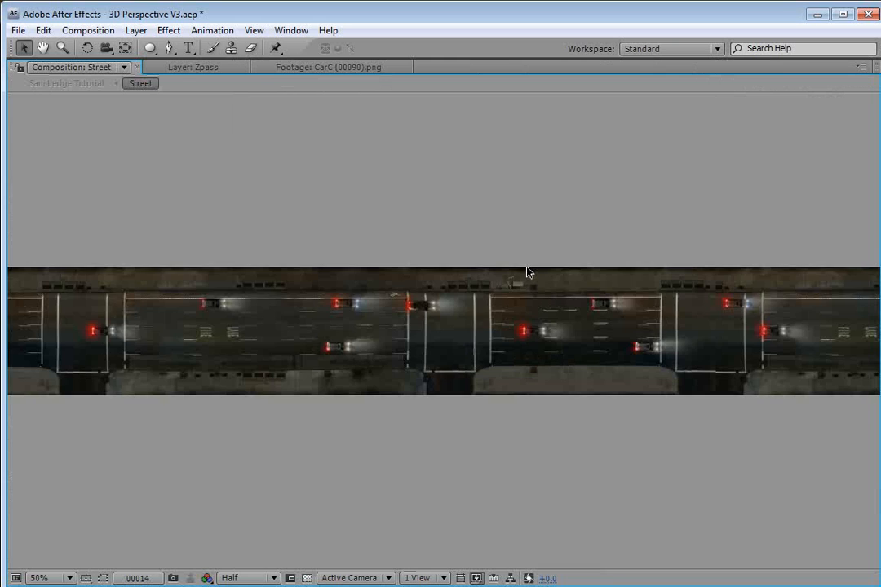
pyautogui.press('`')
pyautogui.moveTo(566, 416); pyautogui.dragTo(633, 417)
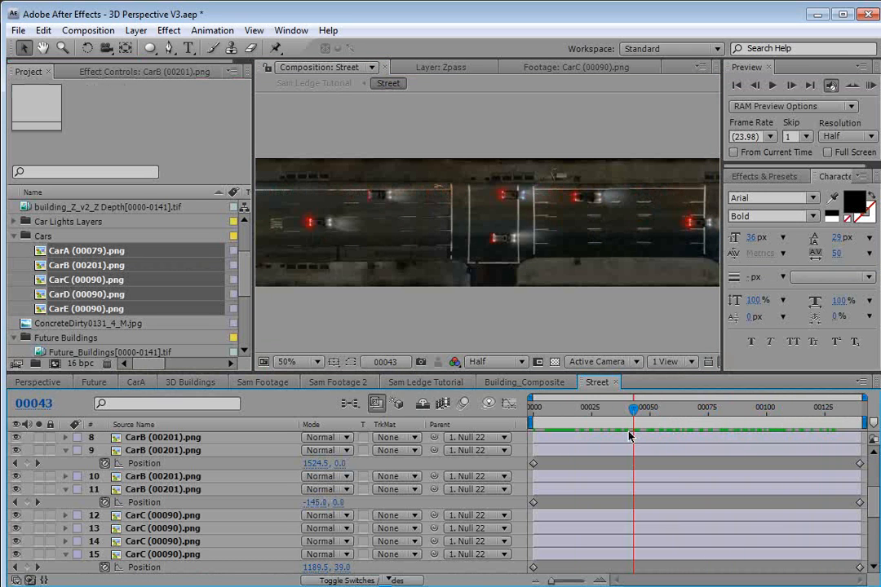
pyautogui.click(426, 383)
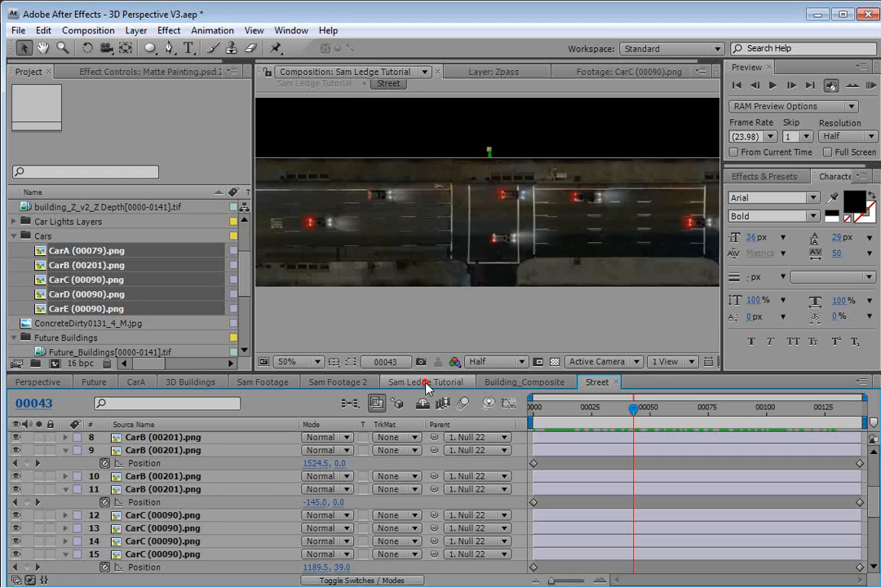
# Step: At frame 124, apply a Curves effect to the Matte Painting layer and slightly adjust the Red channel's midtones
pyautogui.moveTo(648, 409); pyautogui.dragTo(825, 422)
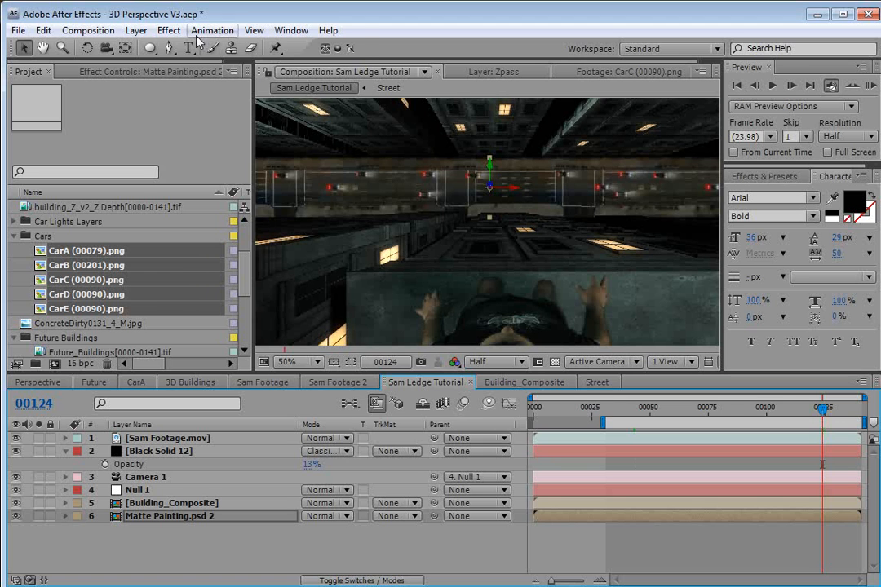
pyautogui.click(169, 30)
pyautogui.moveTo(245, 172)
pyautogui.click(403, 424)
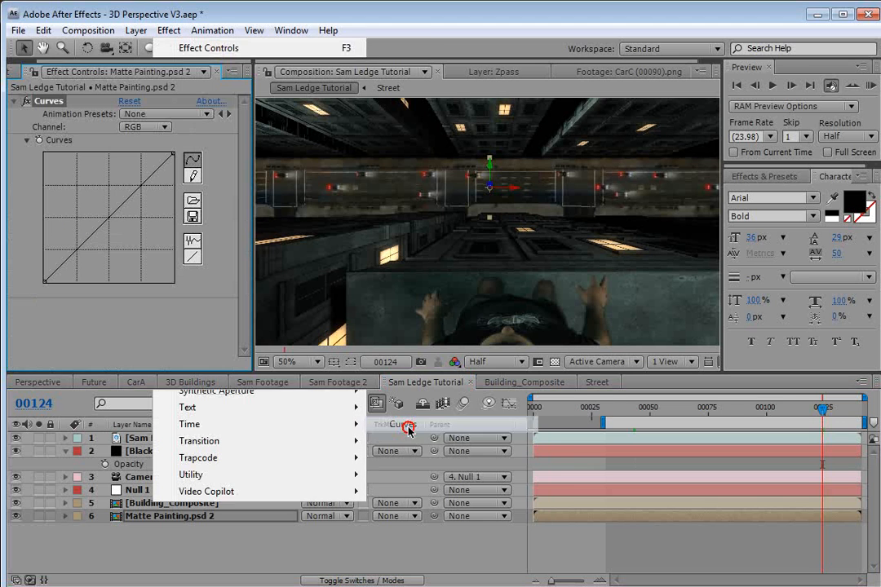
pyautogui.click(147, 126)
pyautogui.click(153, 148)
pyautogui.moveTo(110, 222)
pyautogui.mouseDown()
pyautogui.moveTo(112, 231)
pyautogui.moveTo(108, 216)
pyautogui.mouseUp()
# Step: Raise the midtones of the Blue channel curve slightly and nudge the matte painting a little left in the frame
pyautogui.click(146, 127)
pyautogui.click(153, 163)
pyautogui.click(106, 218)
pyautogui.moveTo(105, 218); pyautogui.dragTo(103, 215)
pyautogui.click(104, 216)
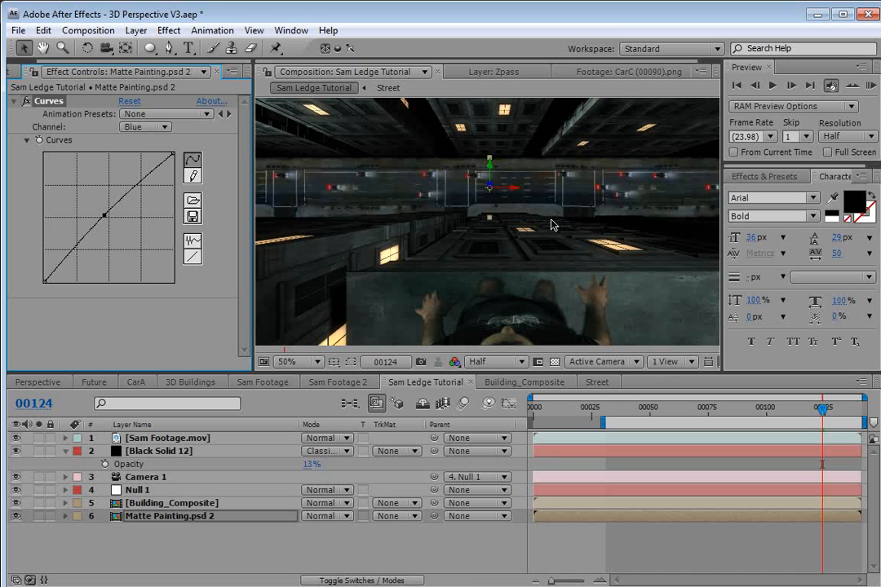
pyautogui.moveTo(534, 201); pyautogui.dragTo(529, 206)
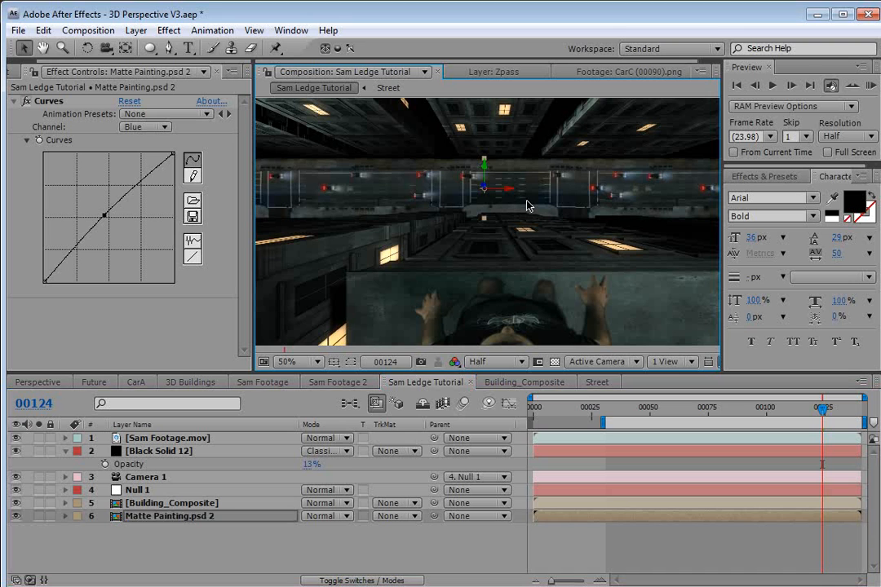
pyautogui.click(304, 128)
# Step: Darken the matte painting's shadows on the RGB curve while holding the midtones near their original level
pyautogui.click(145, 127)
pyautogui.click(137, 80)
pyautogui.moveTo(104, 221); pyautogui.dragTo(76, 261)
pyautogui.moveTo(109, 223); pyautogui.dragTo(109, 220)
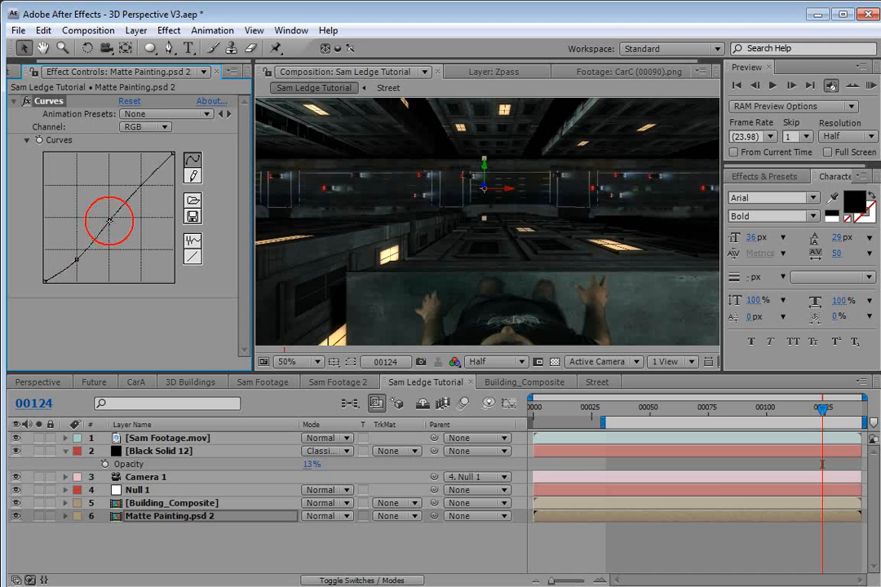
# Step: Check the composite in an enlarged view and at frame 135, and save the project
pyautogui.click(456, 547)
pyautogui.press('`')
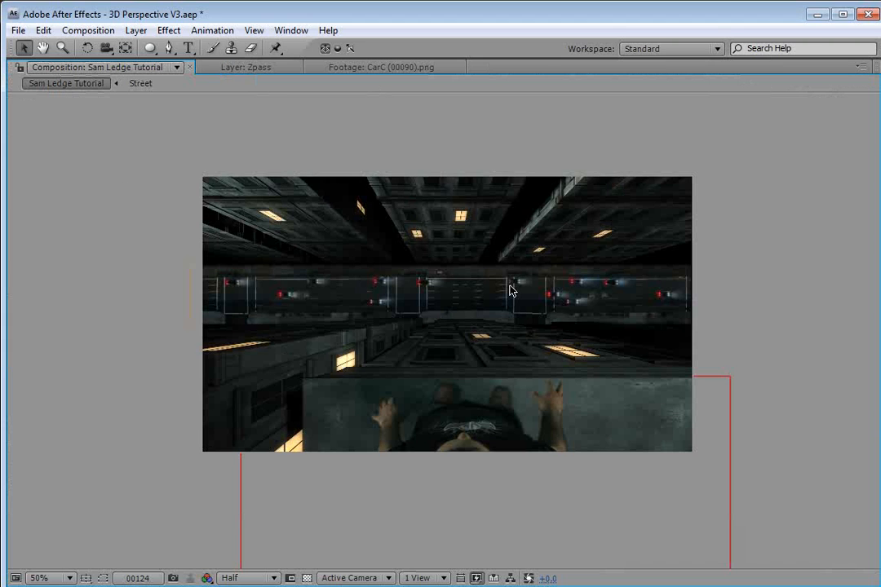
pyautogui.press('`')
pyautogui.moveTo(767, 408); pyautogui.dragTo(848, 423)
pyautogui.hotkey('ctrl', 's')
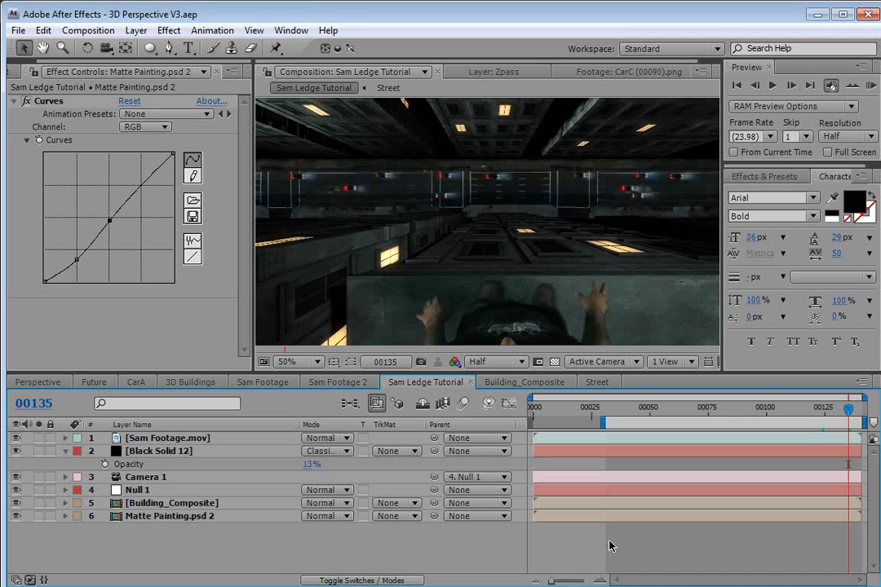
# Step: Add a point light at 100% intensity with the yellow-green colour A3EE4C and no shadow casting
pyautogui.click(136, 30)
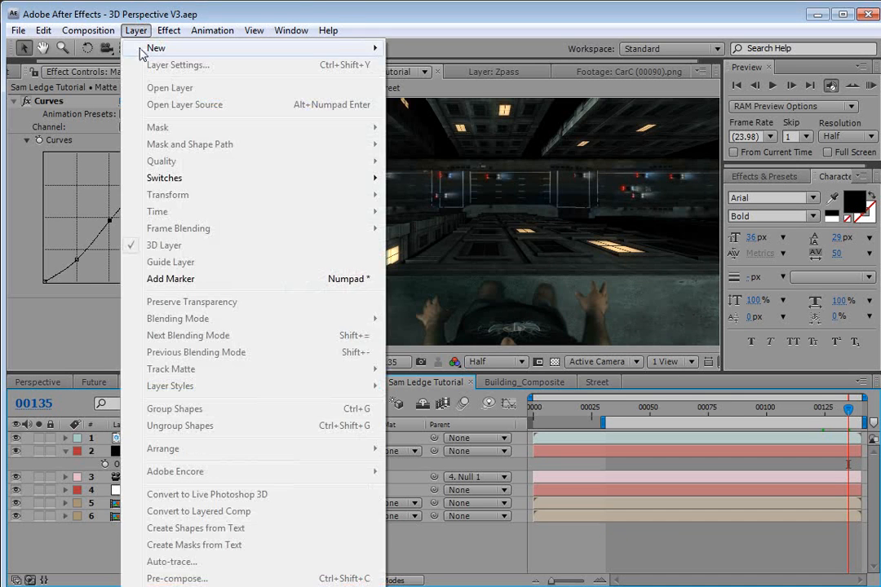
pyautogui.moveTo(163, 47)
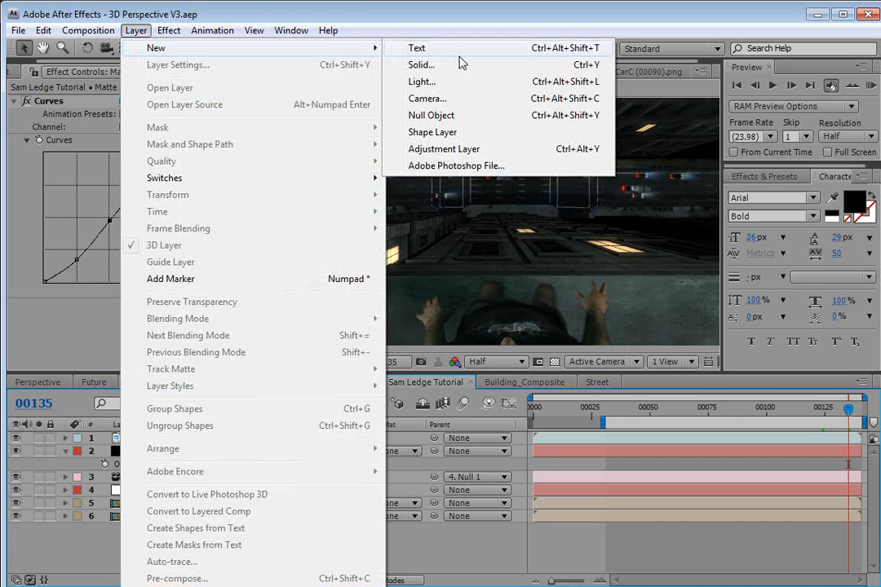
pyautogui.click(426, 82)
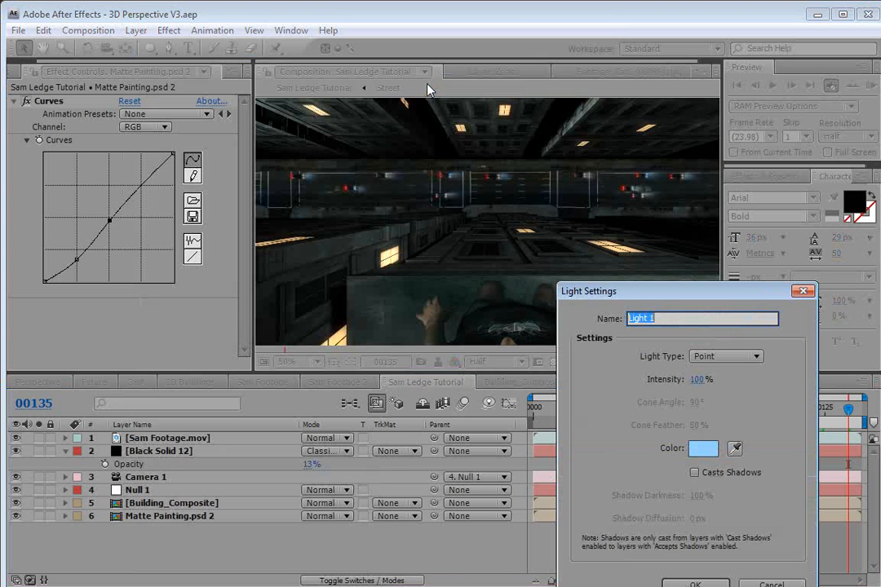
pyautogui.moveTo(649, 287); pyautogui.dragTo(455, 198)
pyautogui.click(507, 360)
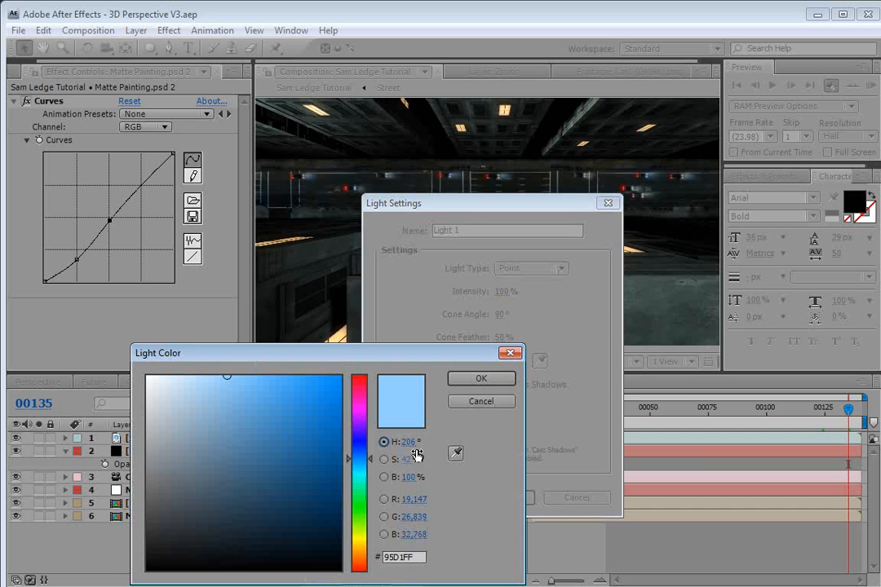
pyautogui.click(360, 535)
pyautogui.moveTo(359, 534); pyautogui.dragTo(359, 523)
pyautogui.click(279, 389)
pyautogui.click(467, 383)
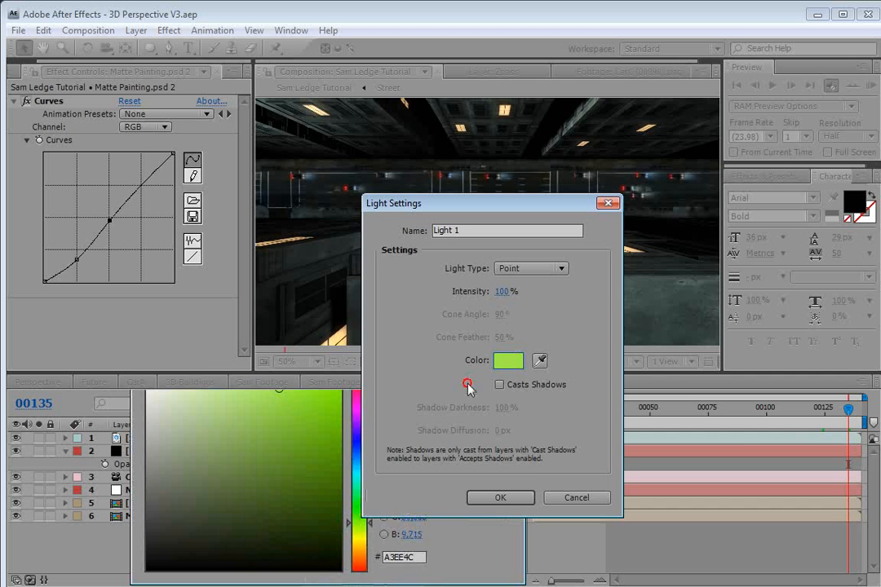
pyautogui.click(498, 497)
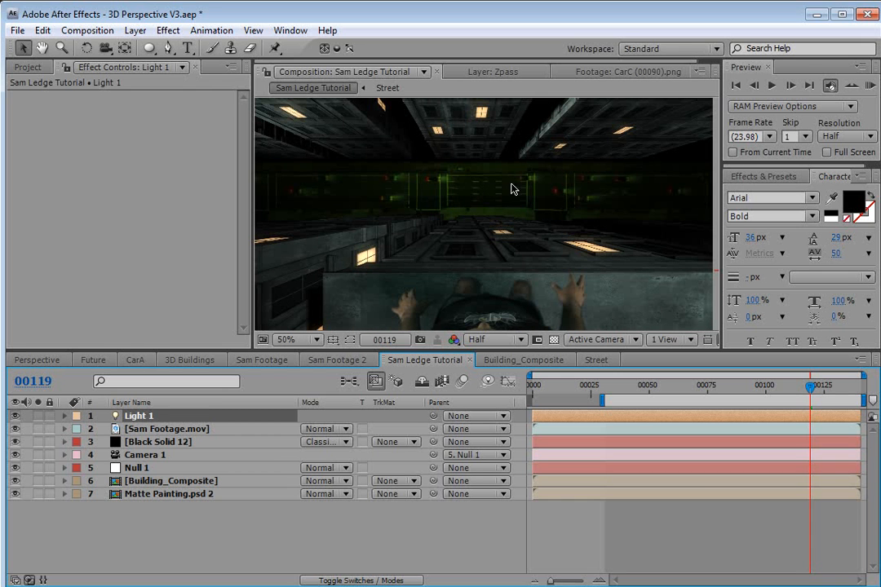
# Step: Turn off Accepts Lights in the Matte Painting layer's material options
pyautogui.click(151, 495)
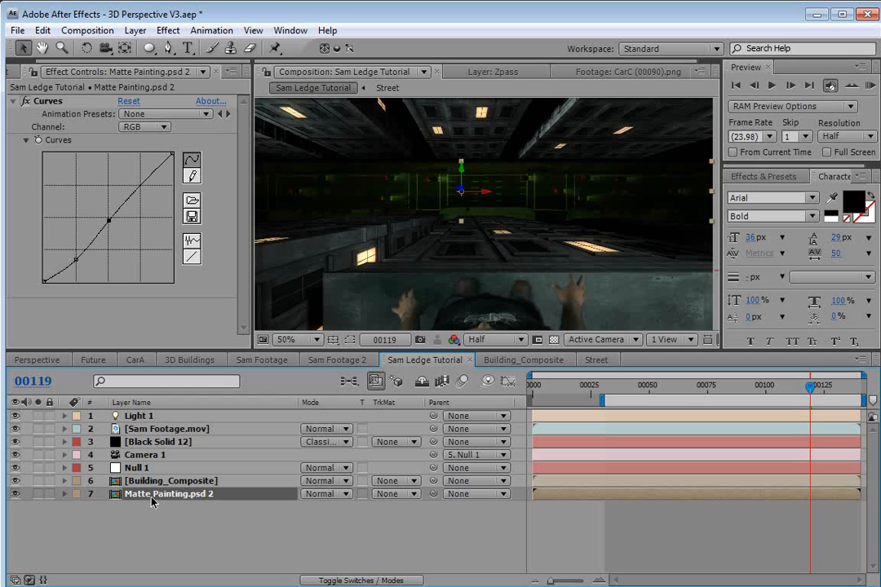
pyautogui.press('a')
pyautogui.press('a')
pyautogui.scroll(-2, 244, 527)
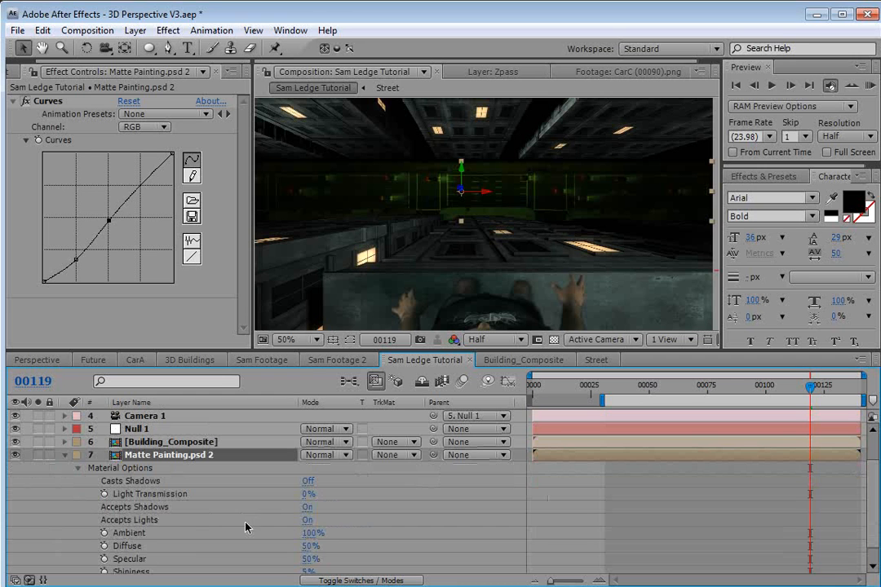
pyautogui.click(306, 521)
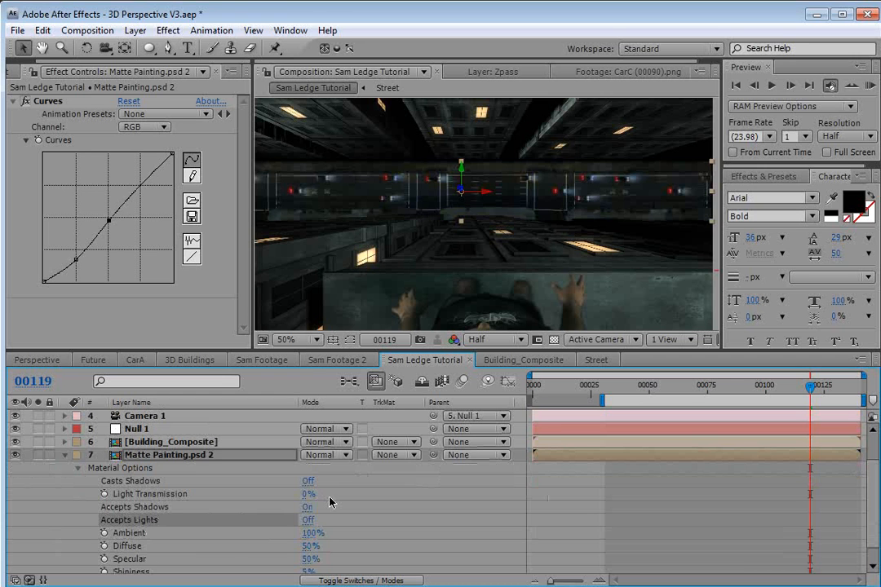
pyautogui.click(66, 454)
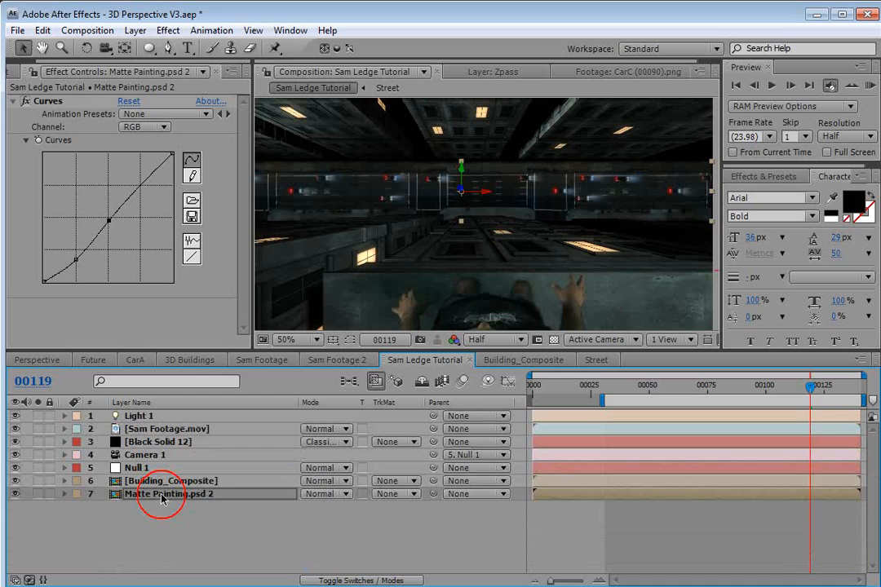
# Step: Set the Z position of Light 1 to 0
pyautogui.click(143, 416)
pyautogui.press('p')
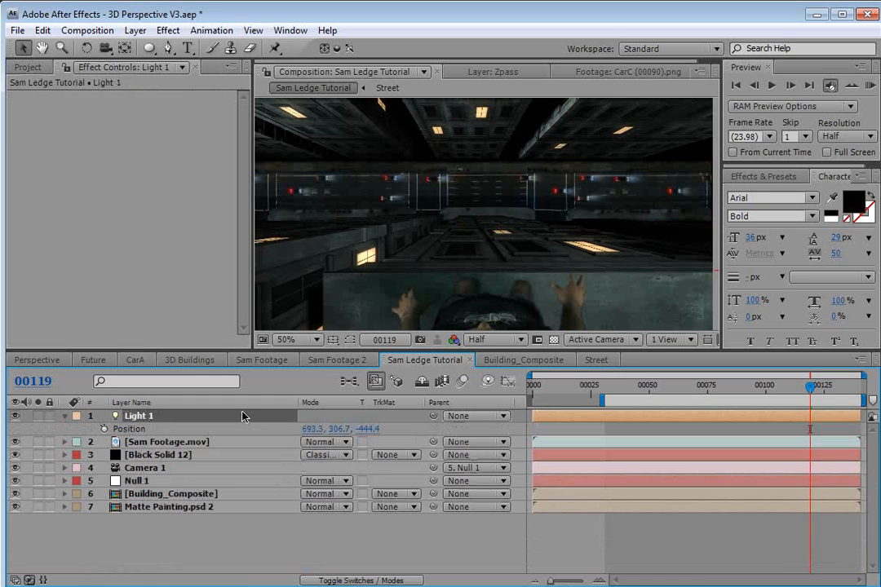
pyautogui.click(369, 429)
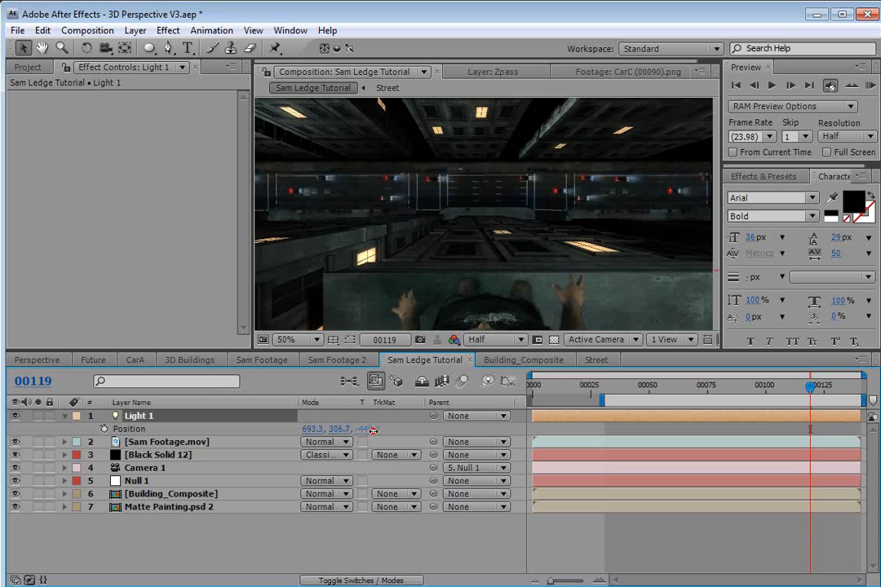
pyautogui.write('0')
pyautogui.press('Return')
# Step: Move Light 1 just outside the right edge of the frame, to about 1393, -201, 0
pyautogui.scroll(-2, 489, 273)
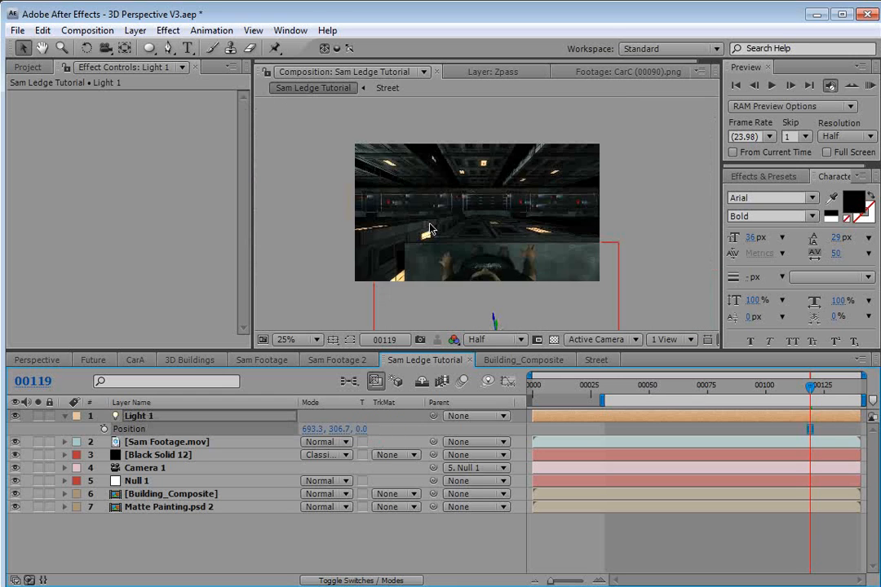
pyautogui.scroll(1, 500, 281)
pyautogui.moveTo(517, 257); pyautogui.dragTo(507, 235)
pyautogui.moveTo(482, 290); pyautogui.dragTo(620, 189)
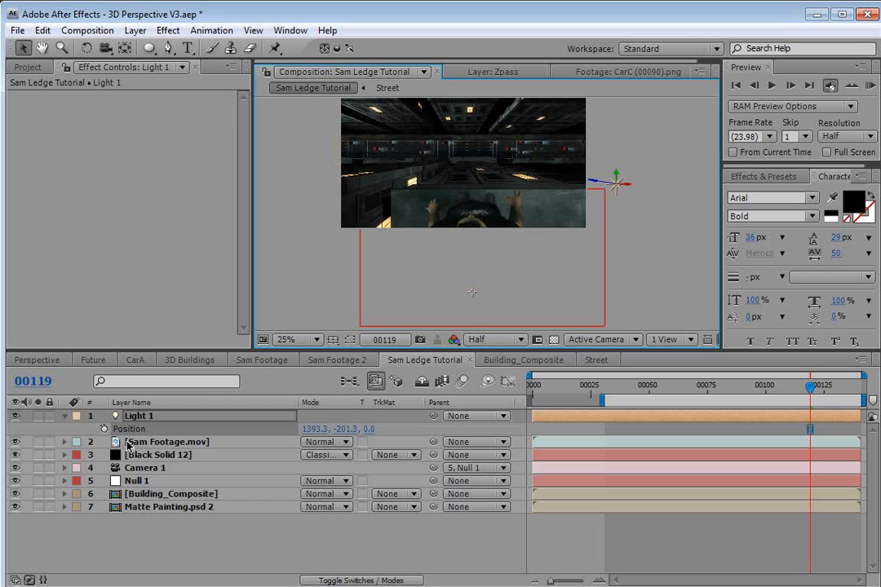
# Step: Create a black 1280 x 720 solid named OF above the light
pyautogui.click(135, 30)
pyautogui.moveTo(218, 47)
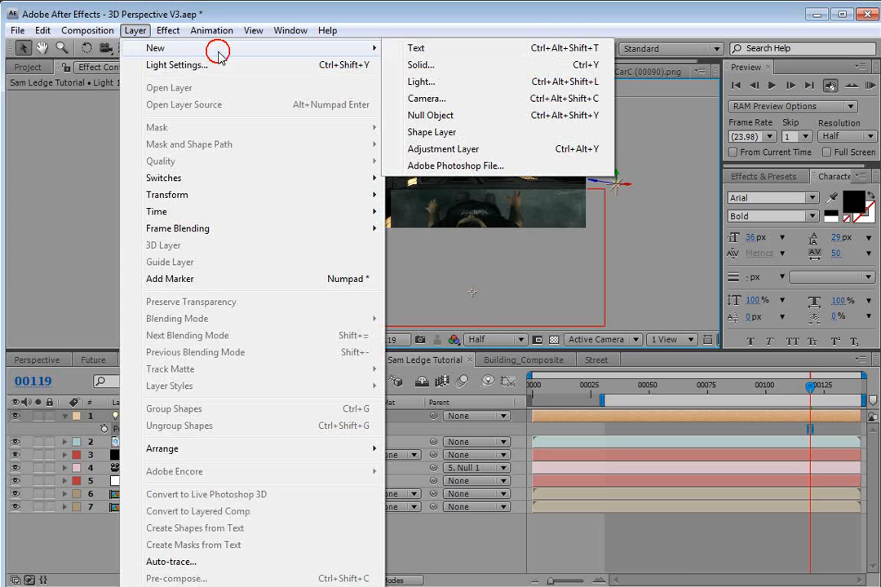
pyautogui.click(441, 65)
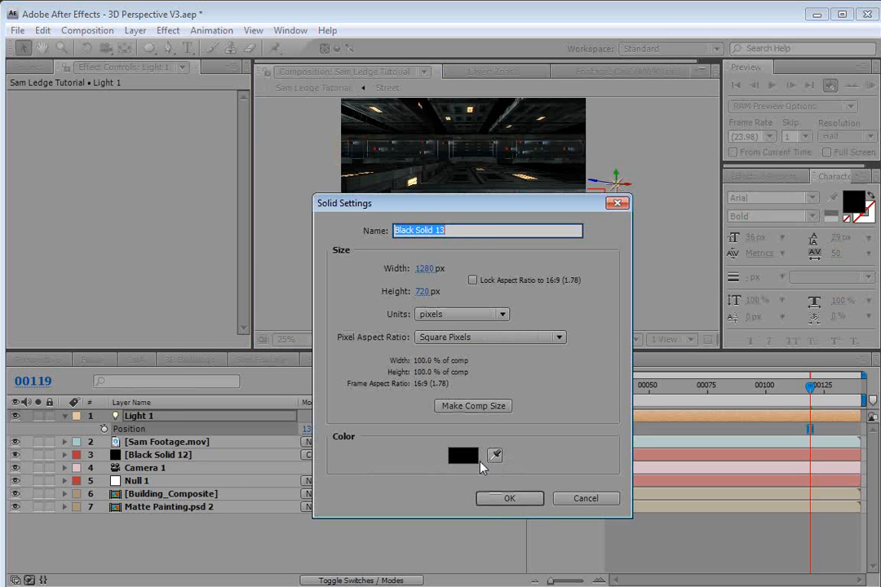
pyautogui.write('OF')
pyautogui.click(510, 498)
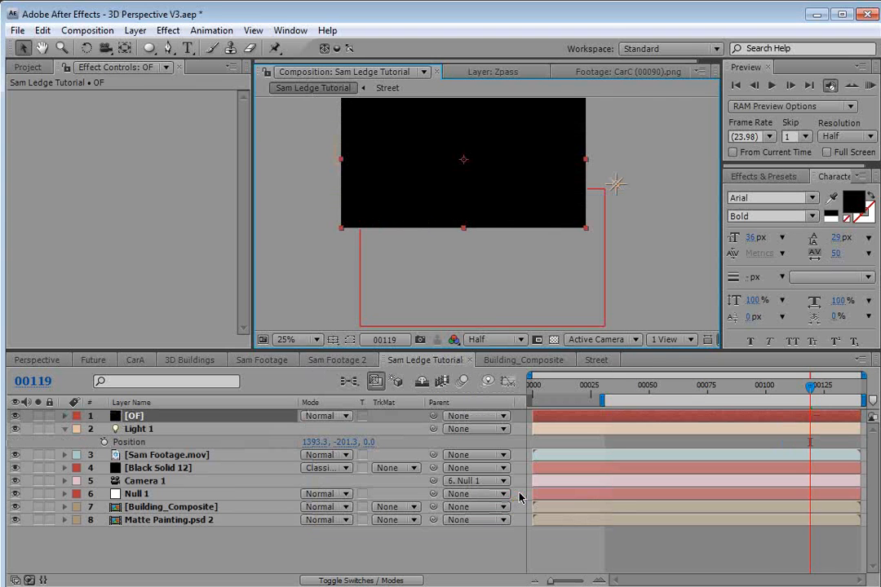
# Step: Apply the Video Copilot Optical Flares effect to the OF solid
pyautogui.press('h')
pyautogui.scroll(2, 448, 239)
pyautogui.moveTo(457, 203); pyautogui.dragTo(478, 244)
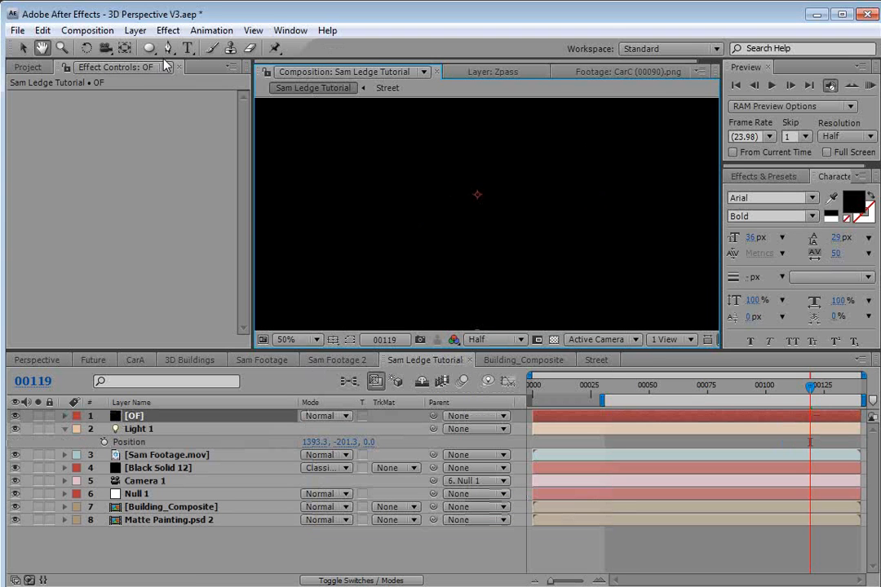
pyautogui.press('v')
pyautogui.click(168, 33)
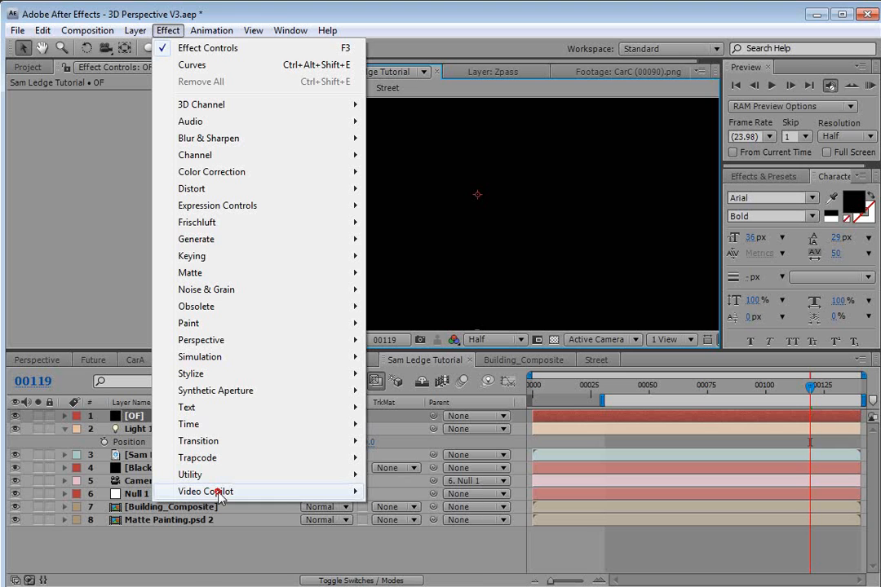
pyautogui.moveTo(249, 491)
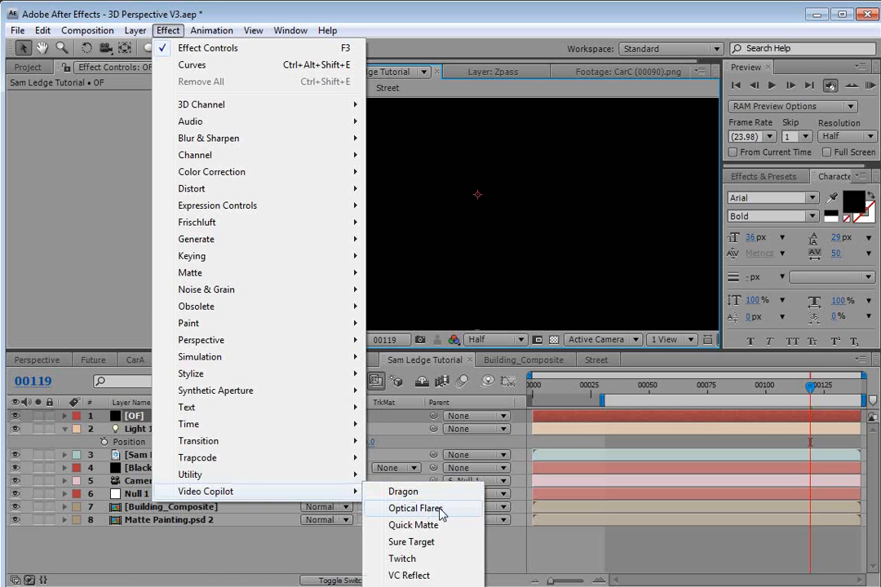
pyautogui.click(441, 511)
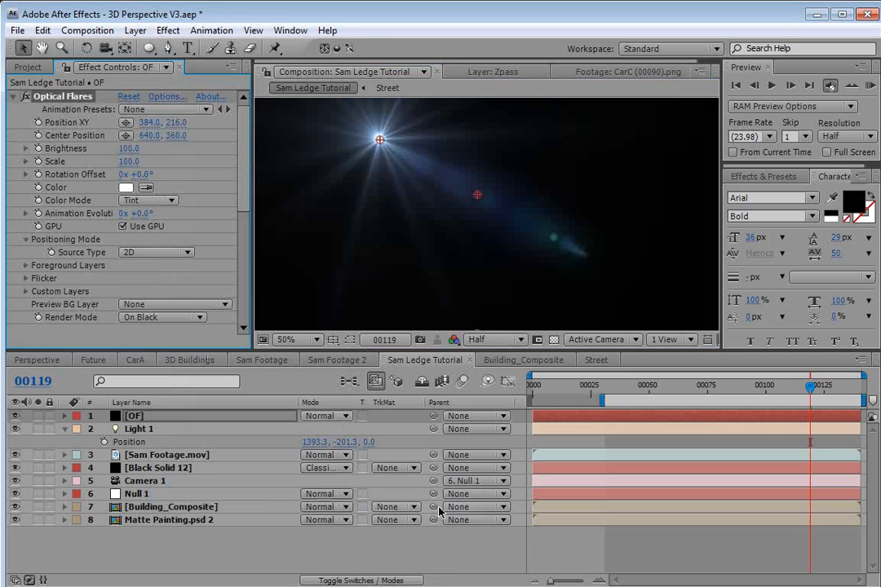
# Step: In the Optical Flares options, load the Sankor 16 preset from the Motion Graphics presets
pyautogui.click(161, 97)
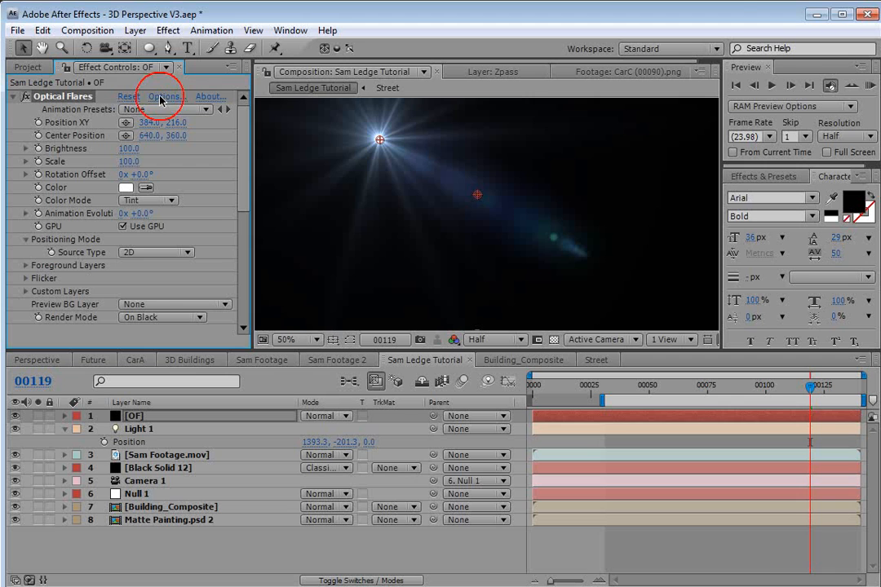
pyautogui.moveTo(161, 102); pyautogui.dragTo(170, 153)
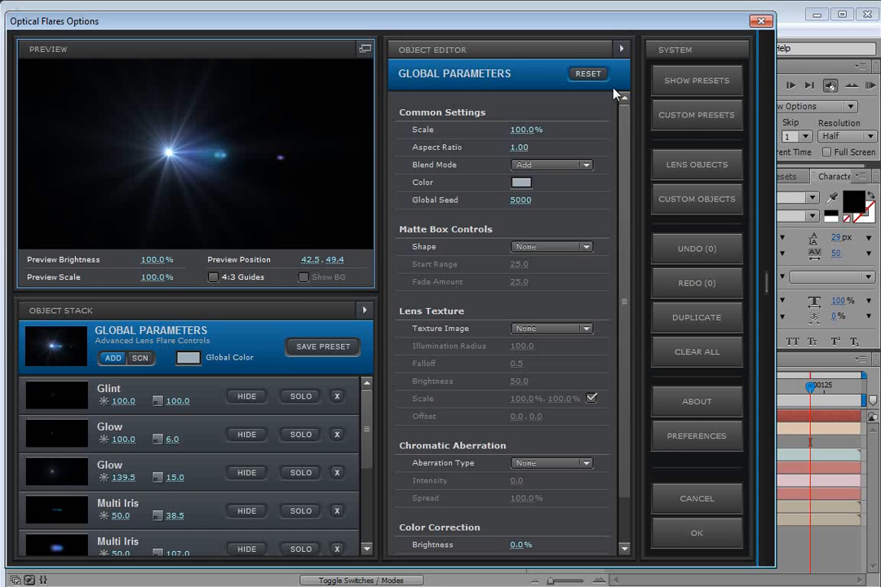
pyautogui.click(767, 95)
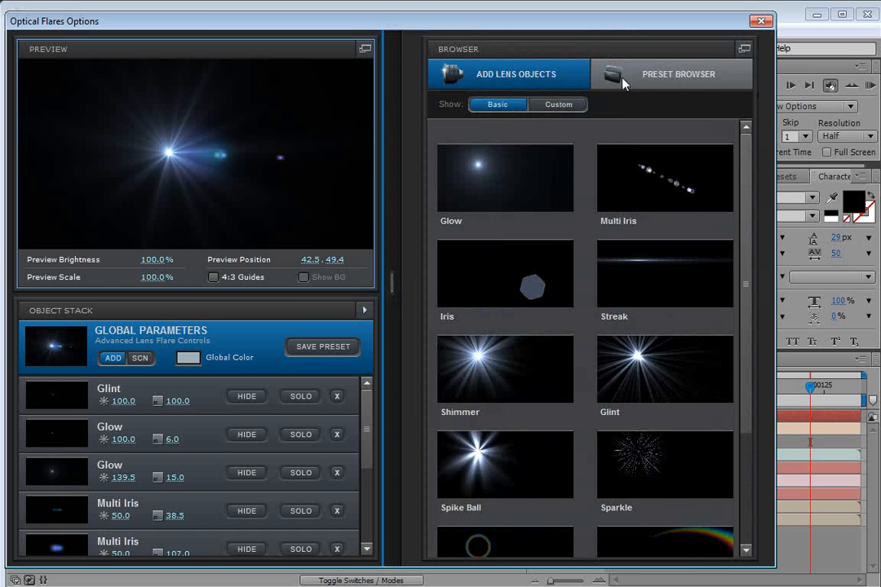
pyautogui.click(624, 84)
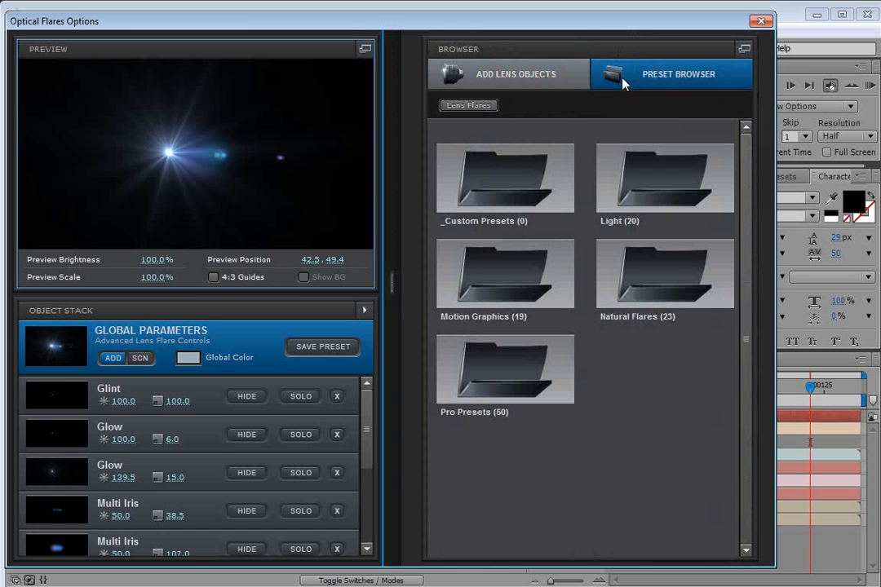
pyautogui.doubleClick(499, 282)
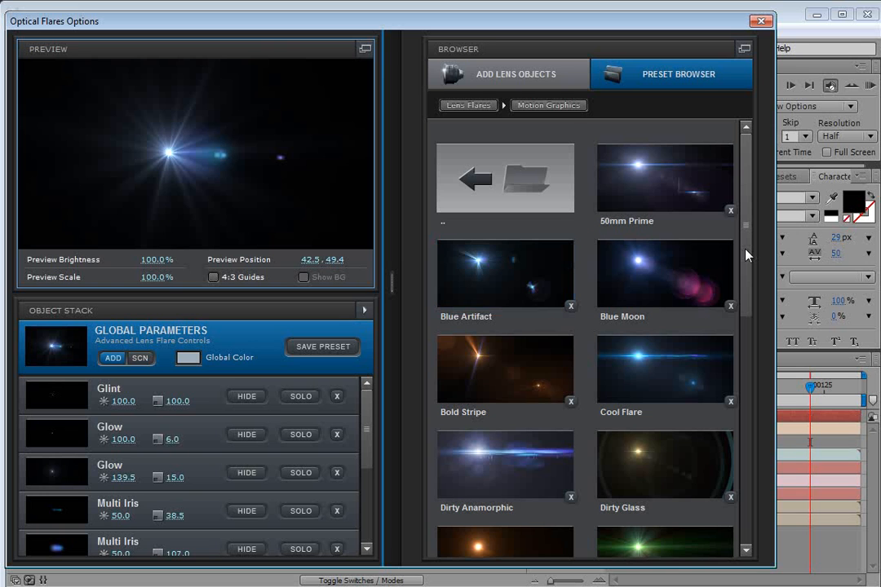
pyautogui.moveTo(748, 231); pyautogui.dragTo(747, 466)
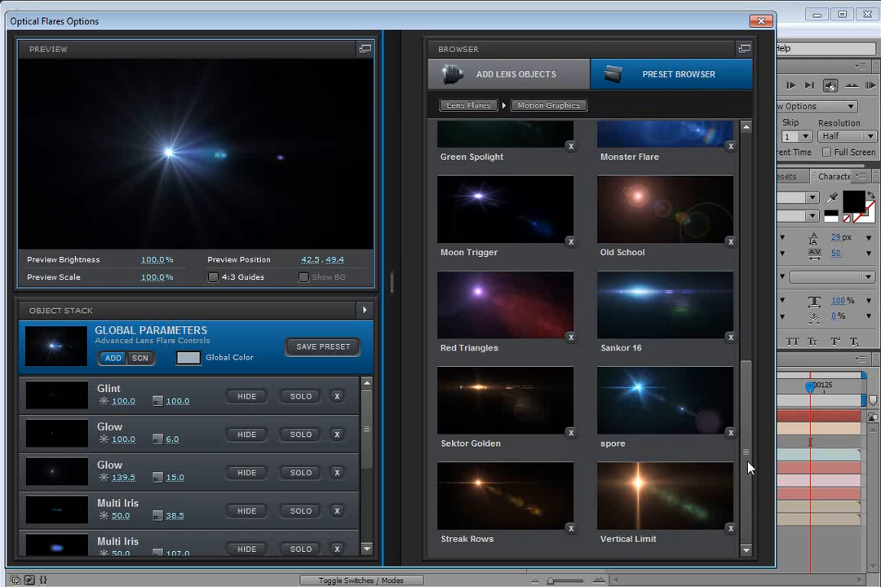
pyautogui.click(656, 306)
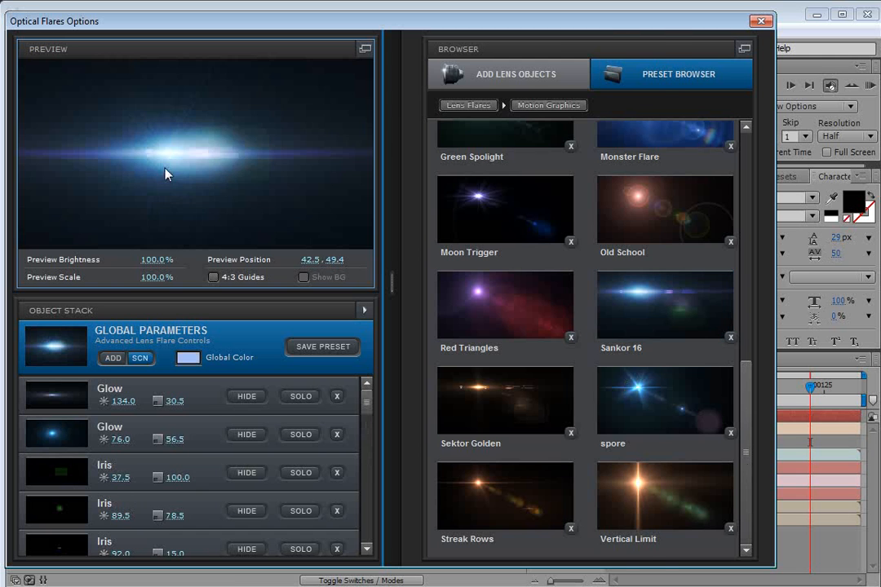
# Step: Accept the flare design and set the Optical Flares positioning source type to Track Lights
pyautogui.moveTo(167, 171); pyautogui.dragTo(337, 149)
pyautogui.click(656, 522)
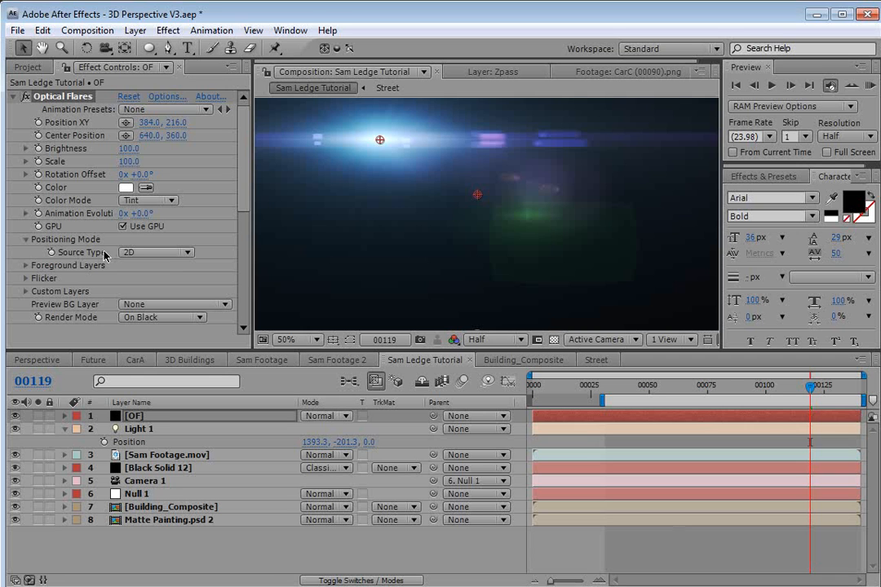
pyautogui.click(129, 252)
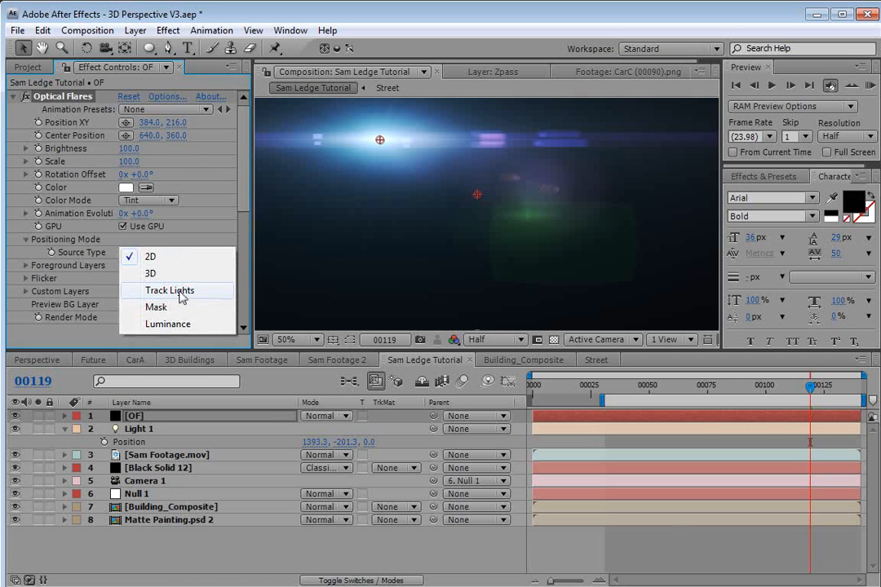
pyautogui.click(169, 291)
pyautogui.scroll(5, 397, 436)
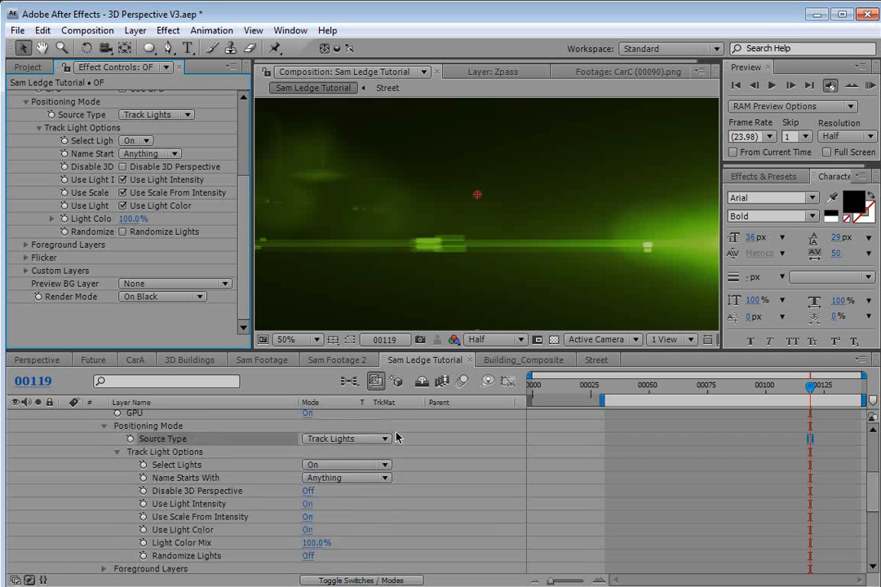
pyautogui.click(65, 417)
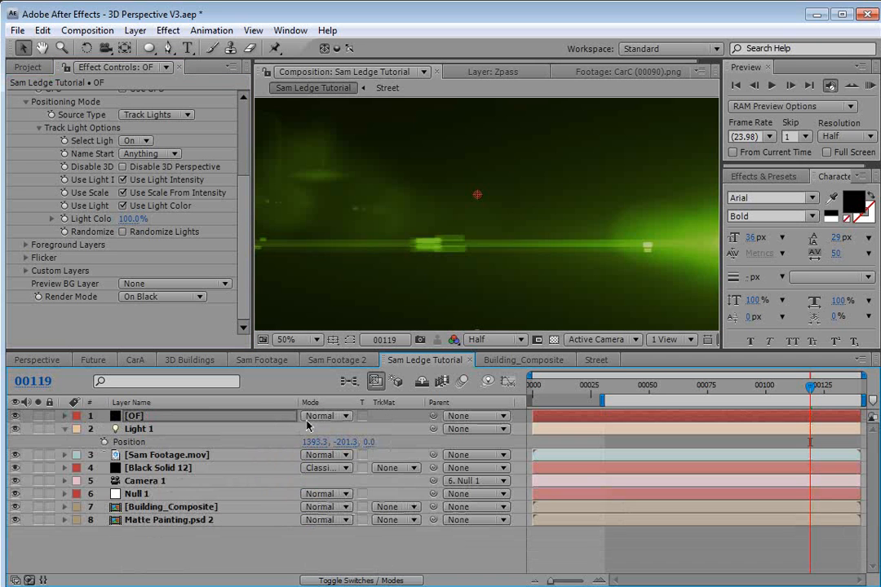
# Step: Keep the flare's render mode On Black and set the OF layer's blending mode to Screen
pyautogui.click(153, 298)
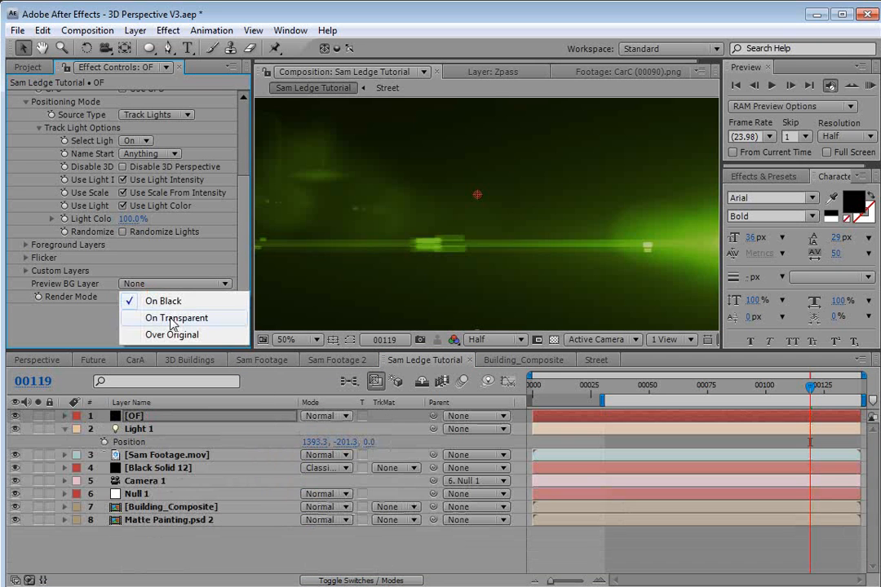
pyautogui.click(169, 316)
pyautogui.click(163, 296)
pyautogui.click(151, 282)
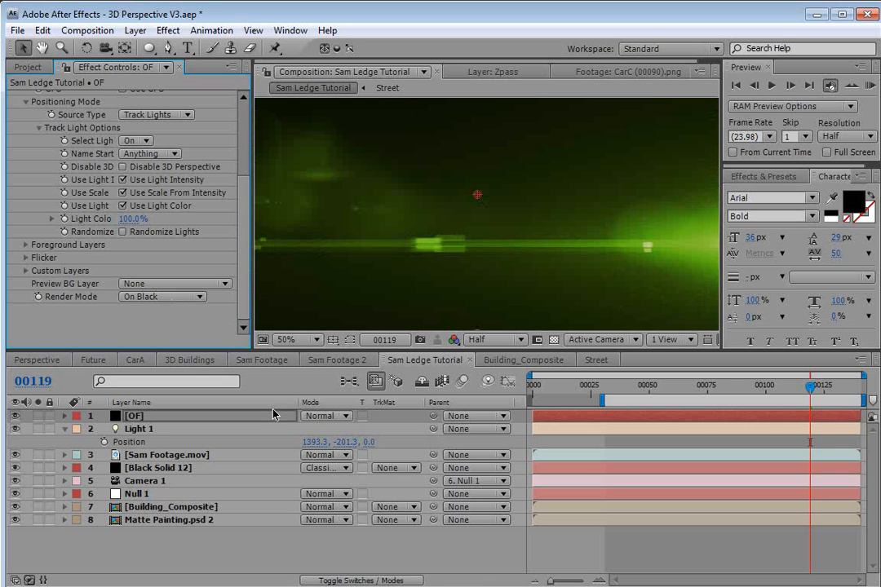
pyautogui.click(325, 416)
pyautogui.click(328, 552)
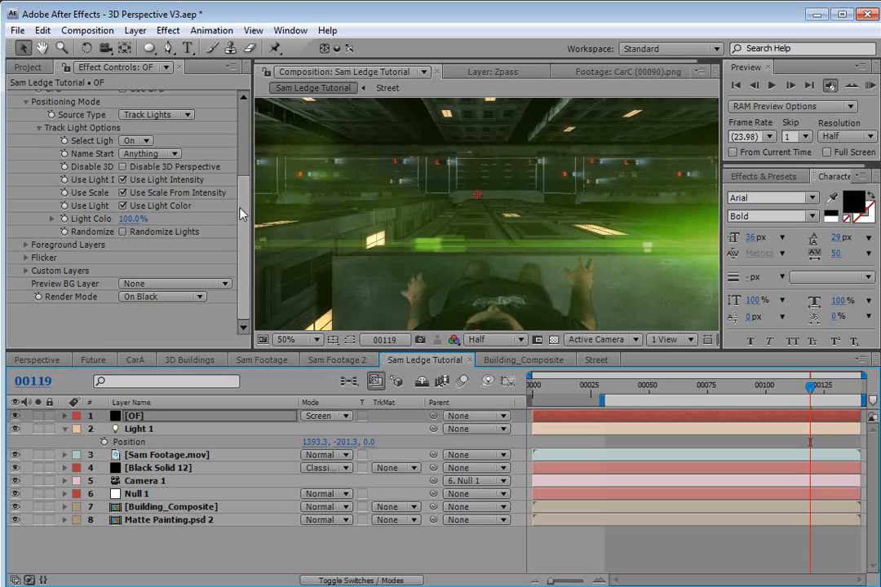
# Step: Change Light 1's color to a pale green, about CCEBA7, and check the flare at frame 123
pyautogui.scroll(3, 234, 276)
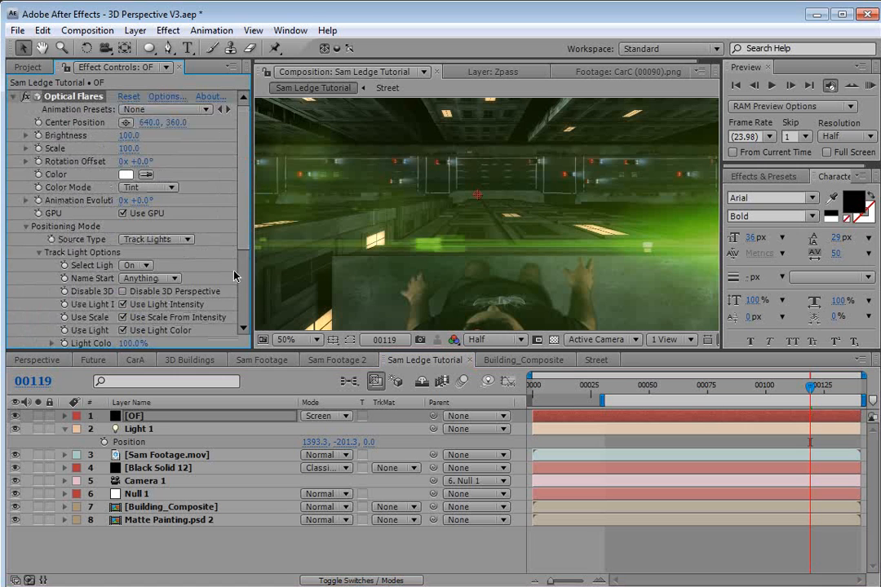
pyautogui.click(139, 429)
pyautogui.press('a')
pyautogui.press('a')
pyautogui.click(307, 470)
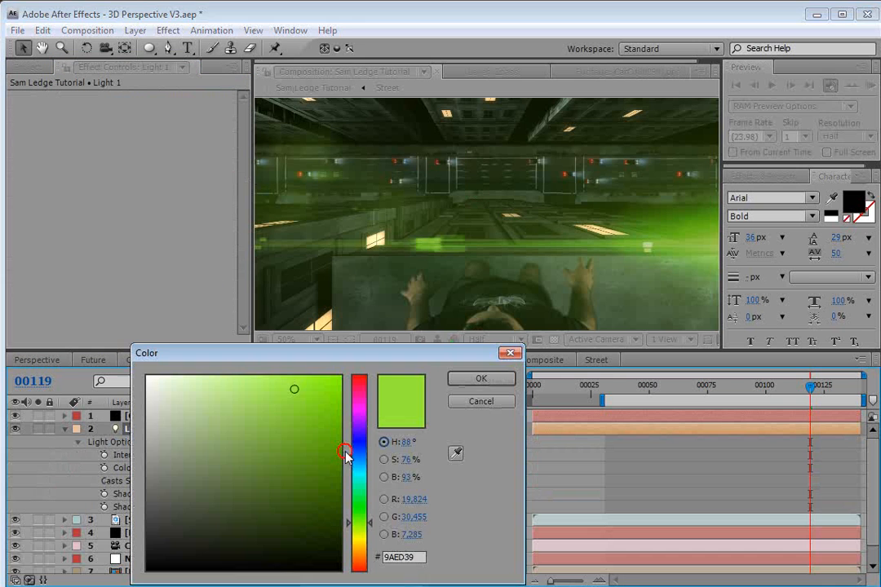
pyautogui.click(226, 394)
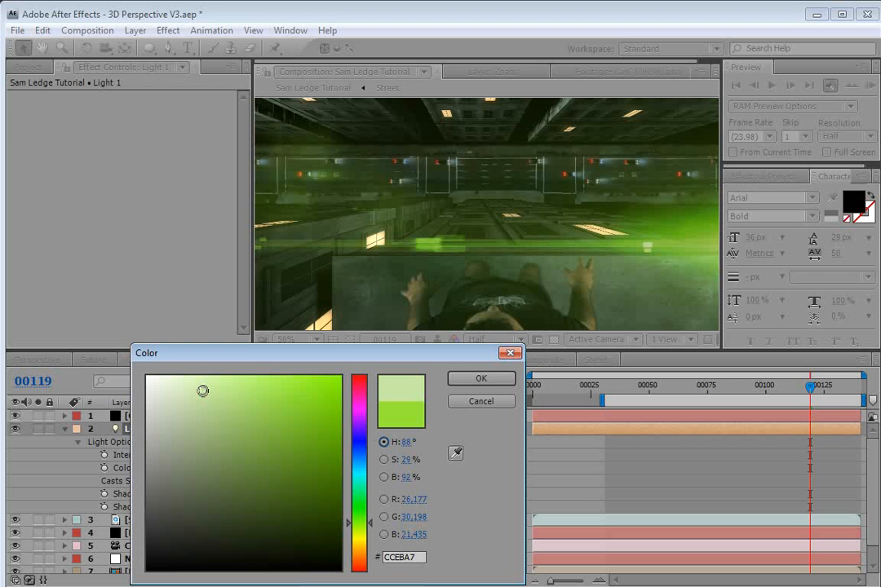
pyautogui.click(480, 379)
pyautogui.press('`')
pyautogui.press('`')
pyautogui.moveTo(727, 385); pyautogui.dragTo(818, 384)
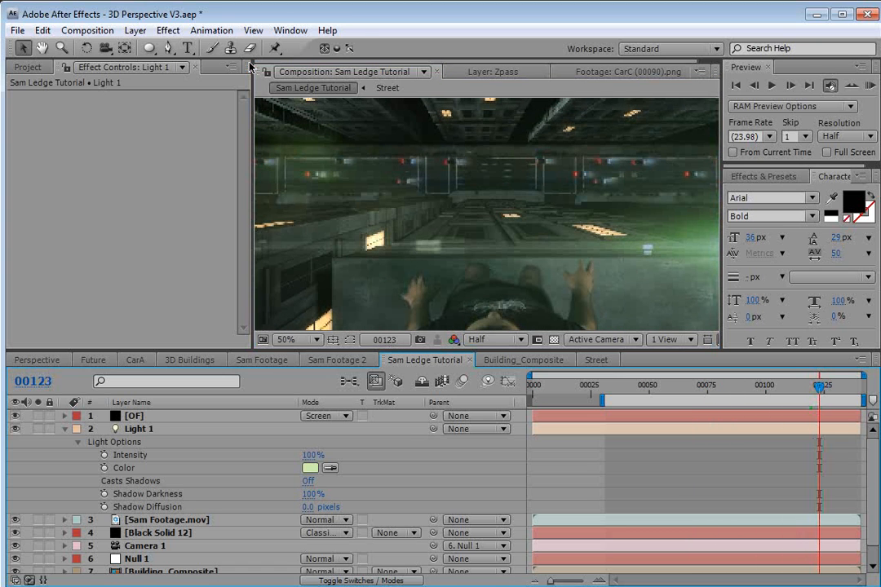
# Step: Apply a Curves effect to the OF layer and shape its RGB curve into a contrast-boosting S
pyautogui.click(162, 33)
pyautogui.click(125, 422)
pyautogui.click(168, 30)
pyautogui.moveTo(218, 178)
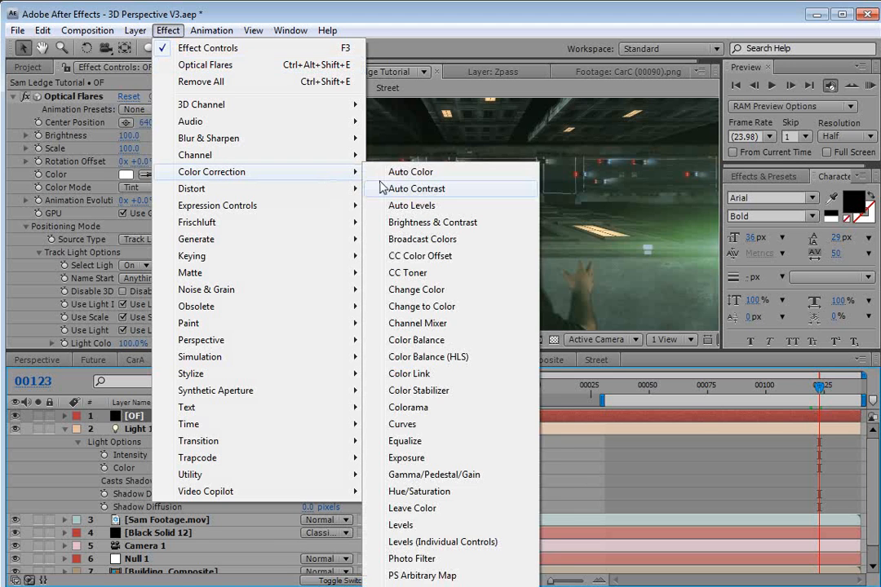
pyautogui.click(403, 424)
pyautogui.moveTo(107, 268); pyautogui.dragTo(131, 245)
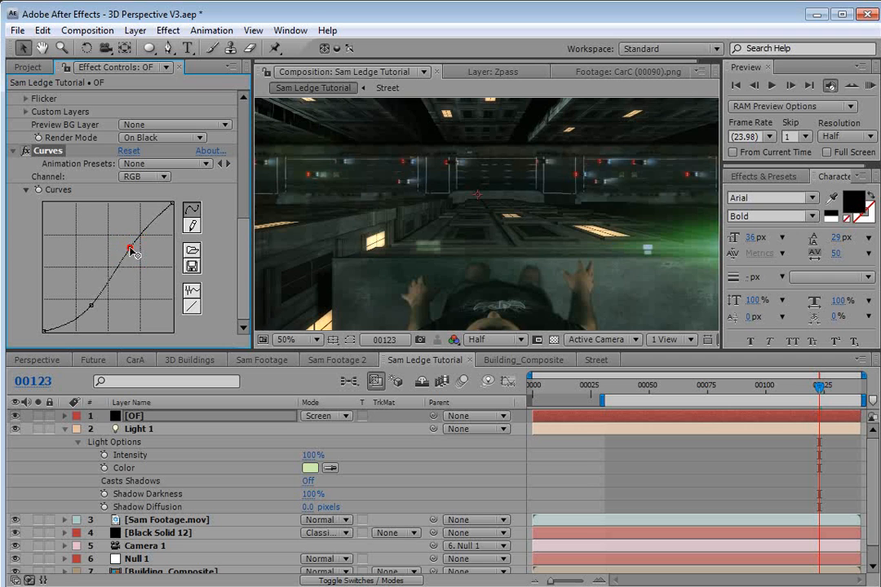
pyautogui.moveTo(92, 306); pyautogui.dragTo(84, 304)
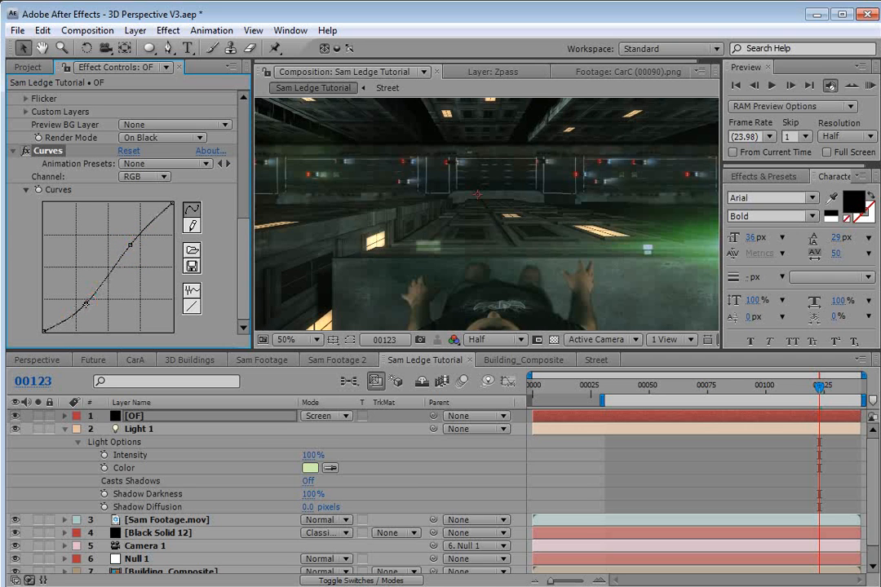
pyautogui.moveTo(130, 246); pyautogui.dragTo(132, 232)
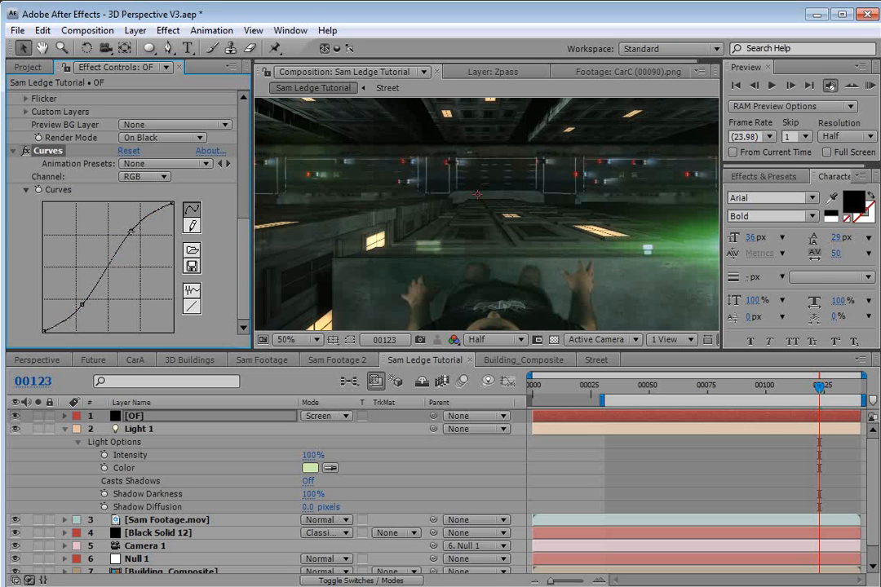
# Step: Set the flare's Flicker speed to 35 and amount to 51, and preview the result
pyautogui.scroll(3, 124, 187)
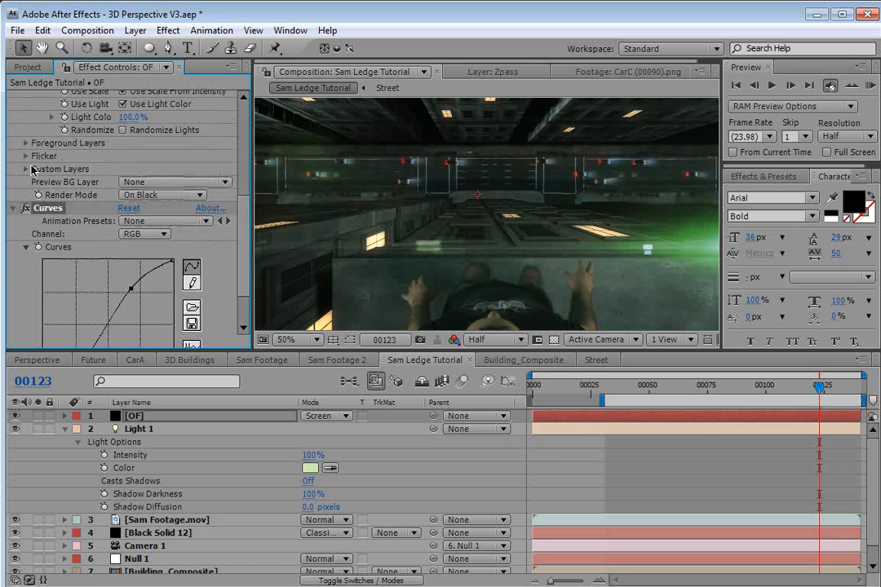
pyautogui.click(26, 156)
pyautogui.moveTo(124, 182); pyautogui.dragTo(166, 200)
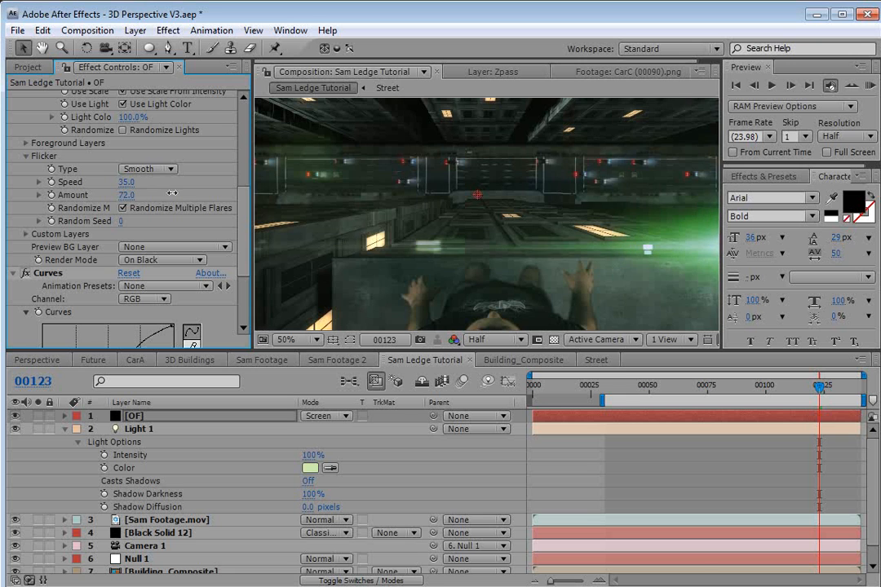
pyautogui.click(644, 394)
pyautogui.moveTo(644, 394); pyautogui.dragTo(820, 395)
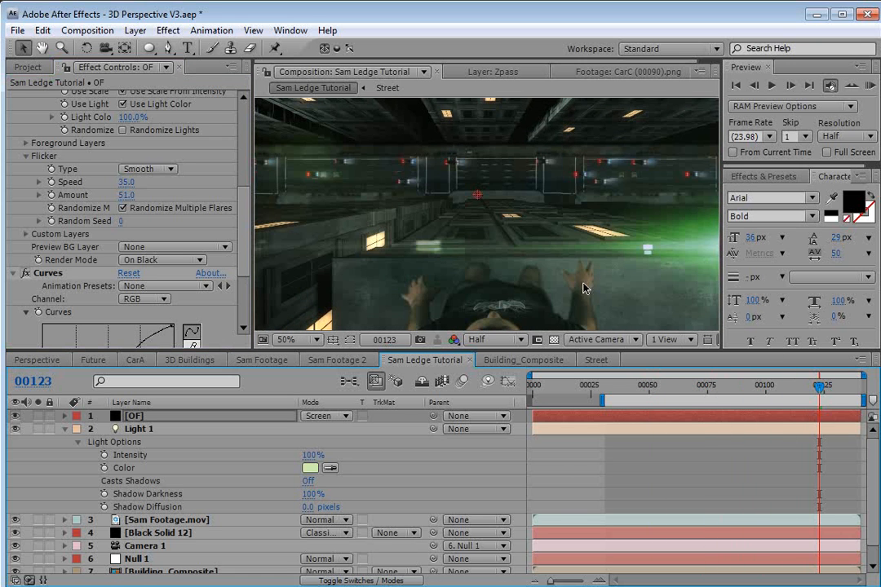
pyautogui.press('`')
pyautogui.press('`')
# Step: Duplicate Light 1 and move the copy just above the frame's upper edge, left of centre
pyautogui.scroll(-2, 556, 241)
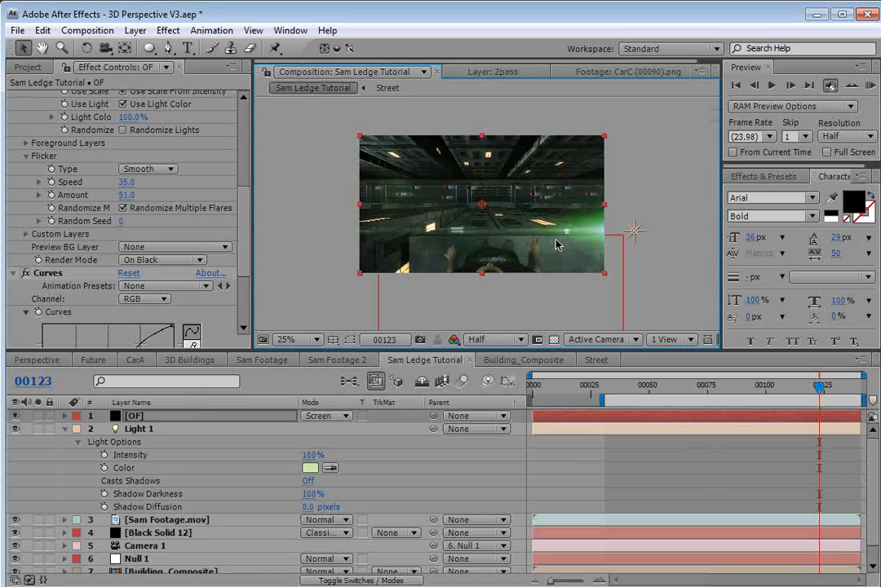
pyautogui.moveTo(556, 242); pyautogui.dragTo(556, 229)
pyautogui.click(795, 400)
pyautogui.moveTo(796, 400); pyautogui.dragTo(836, 408)
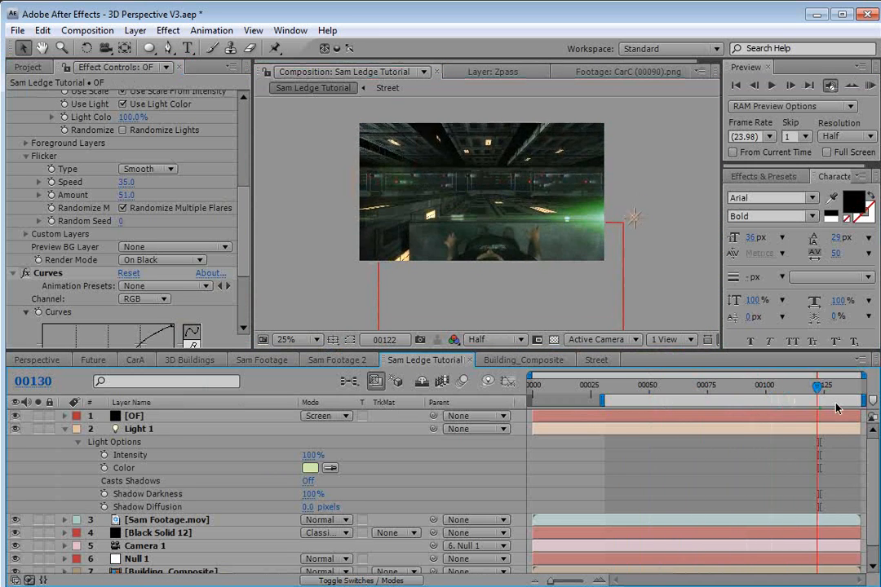
pyautogui.click(635, 219)
pyautogui.hotkey('ctrl', 'd')
pyautogui.moveTo(635, 220); pyautogui.dragTo(420, 118)
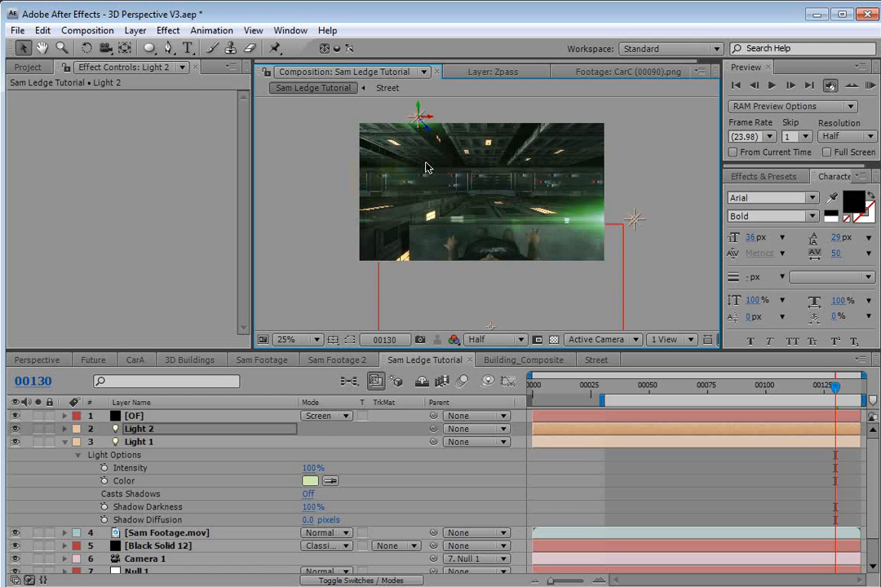
pyautogui.press('`')
pyautogui.press('`')
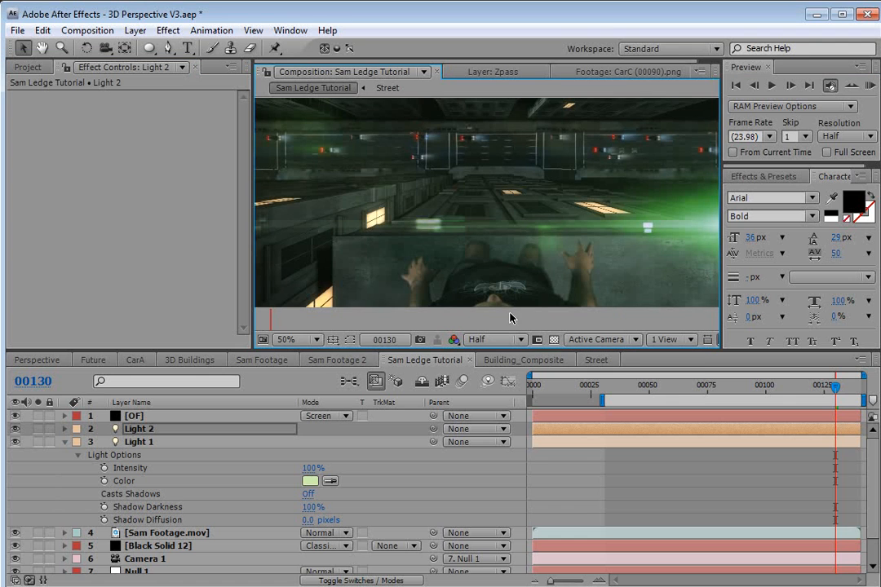
pyautogui.scroll(-2, 545, 226)
pyautogui.moveTo(810, 392); pyautogui.dragTo(824, 405)
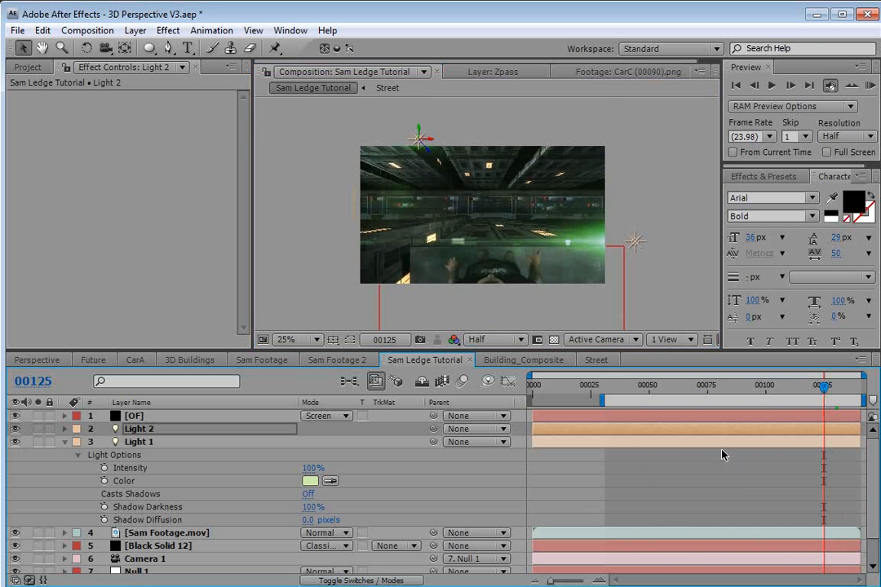
# Step: Replace the OF layer's flare with the JayJay preset from the Light presets, testing it in the preview before accepting
pyautogui.click(133, 416)
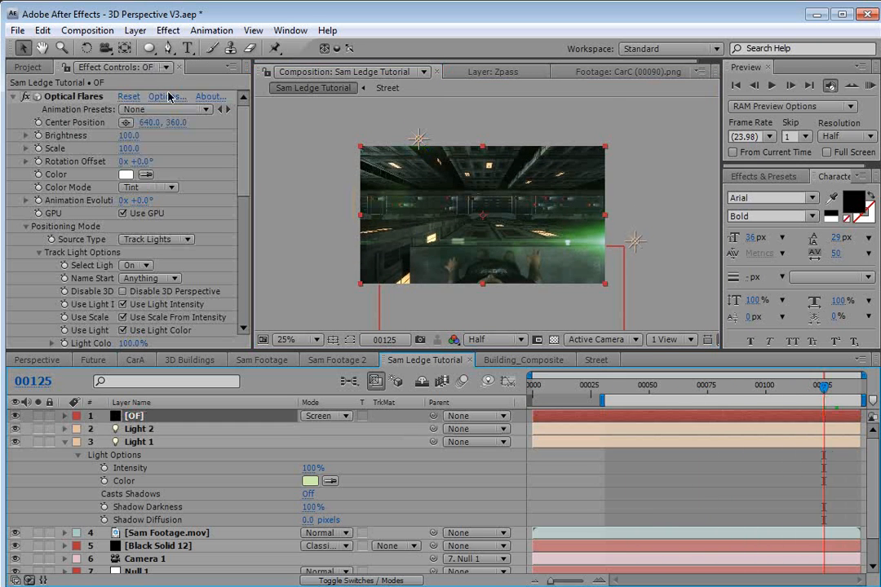
pyautogui.click(167, 97)
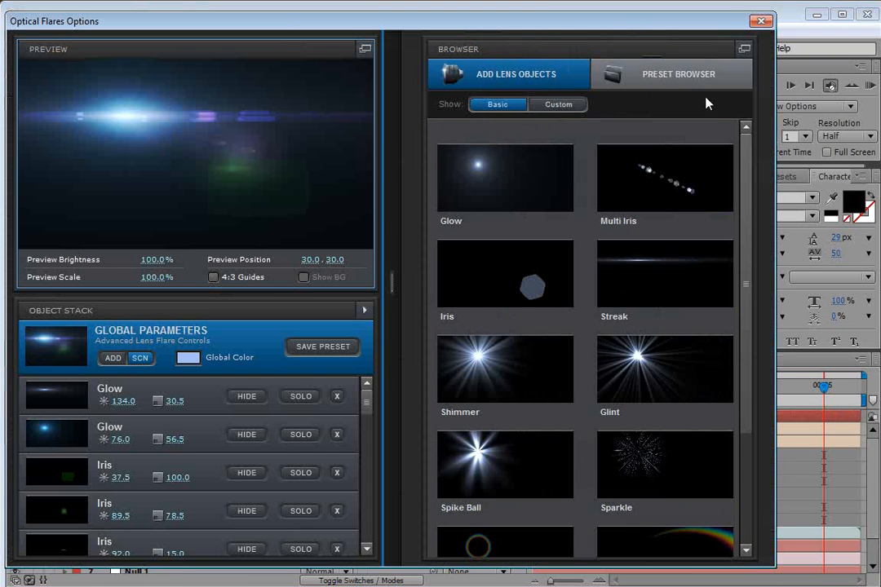
pyautogui.click(648, 82)
pyautogui.doubleClick(649, 183)
pyautogui.moveTo(739, 221); pyautogui.dragTo(748, 275)
pyautogui.scroll(-1, 522, 412)
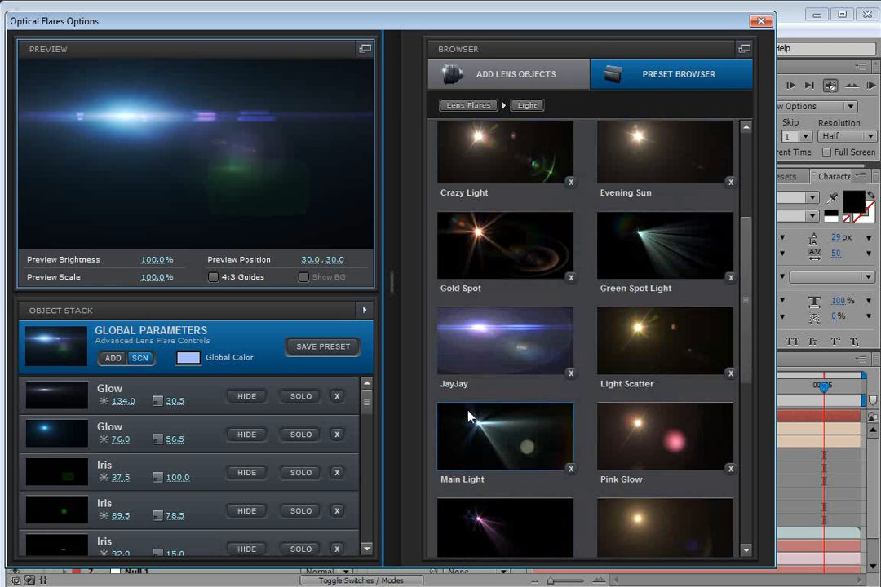
pyautogui.doubleClick(480, 344)
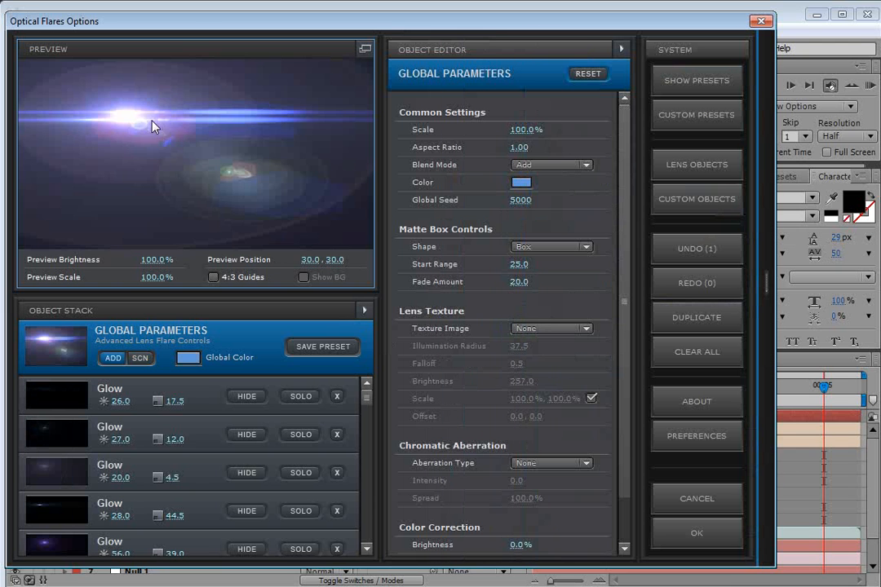
pyautogui.moveTo(286, 122); pyautogui.dragTo(457, 188)
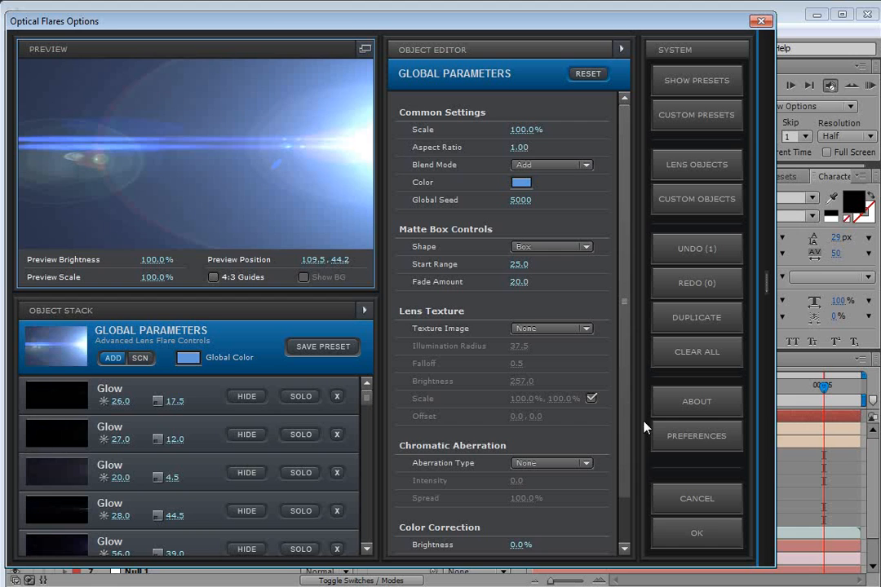
pyautogui.click(690, 532)
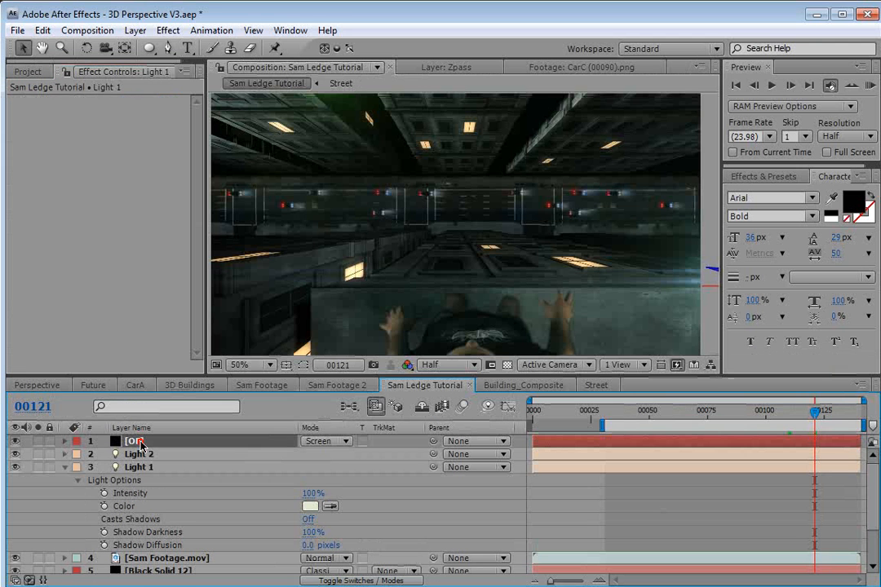
# Step: Set the Optical Flares brightness on the OF layer to 55 and check the flare through frame 138
pyautogui.click(141, 443)
pyautogui.moveTo(103, 140); pyautogui.dragTo(104, 140)
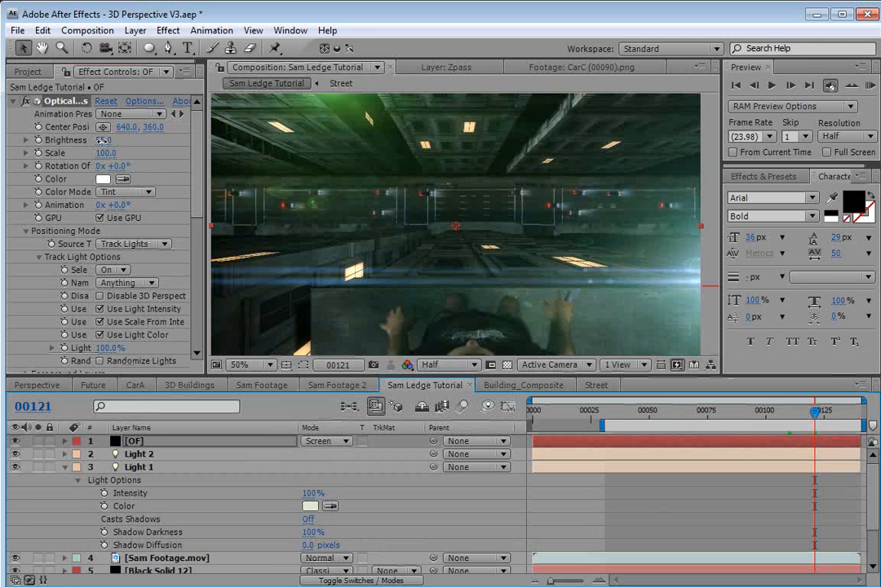
pyautogui.moveTo(761, 418); pyautogui.dragTo(855, 420)
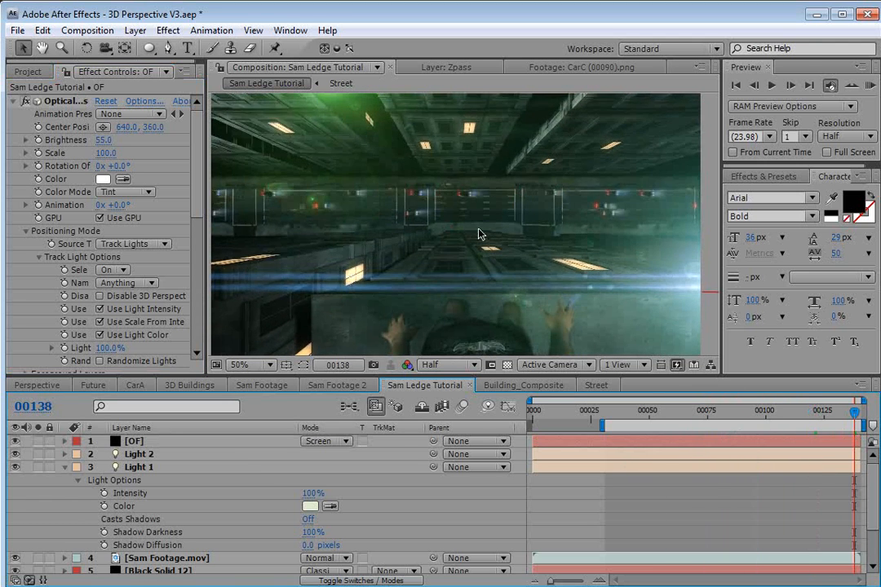
# Step: Review the enlarged composition, save the project, collapse Light 1's properties and select Camera 1
pyautogui.press('`')
pyautogui.hotkey('ctrl', 's')
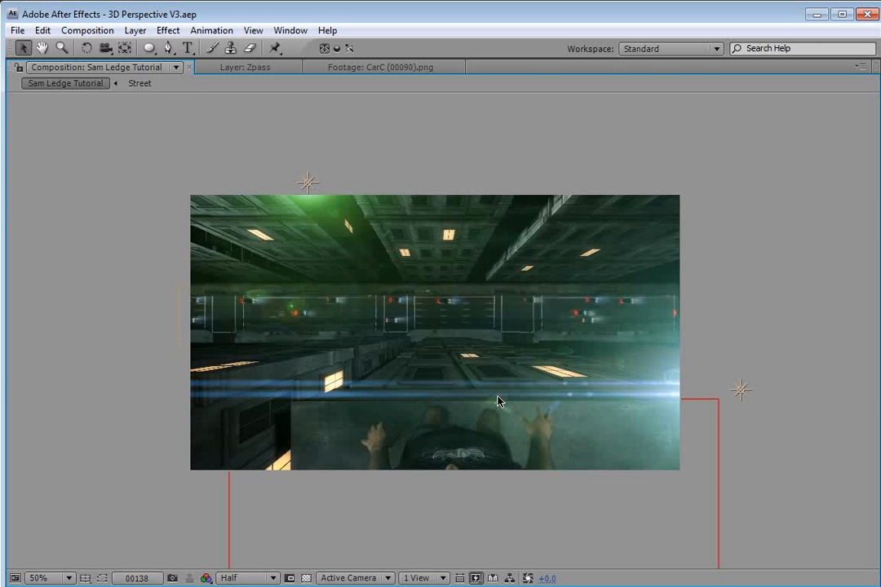
pyautogui.press('`')
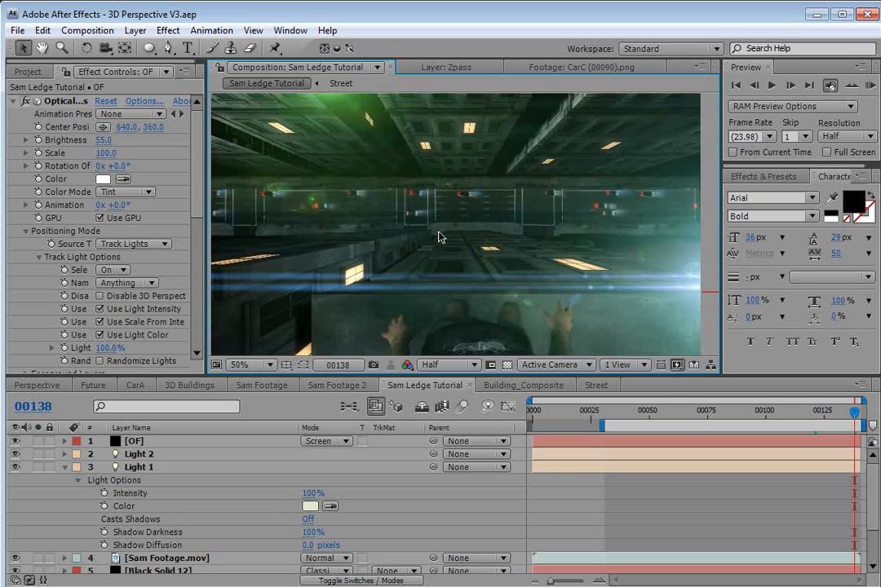
pyautogui.click(64, 468)
pyautogui.click(143, 505)
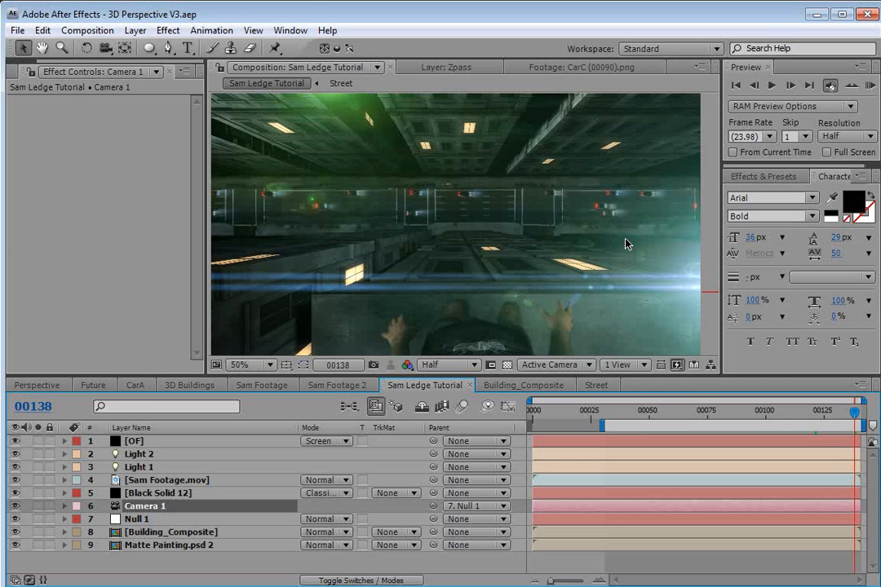
# Step: Switch to Firefox, examine the Optical Flares product page on videocopilot.net, and return to After Effects
pyautogui.hotkey('alt', 'Tab')
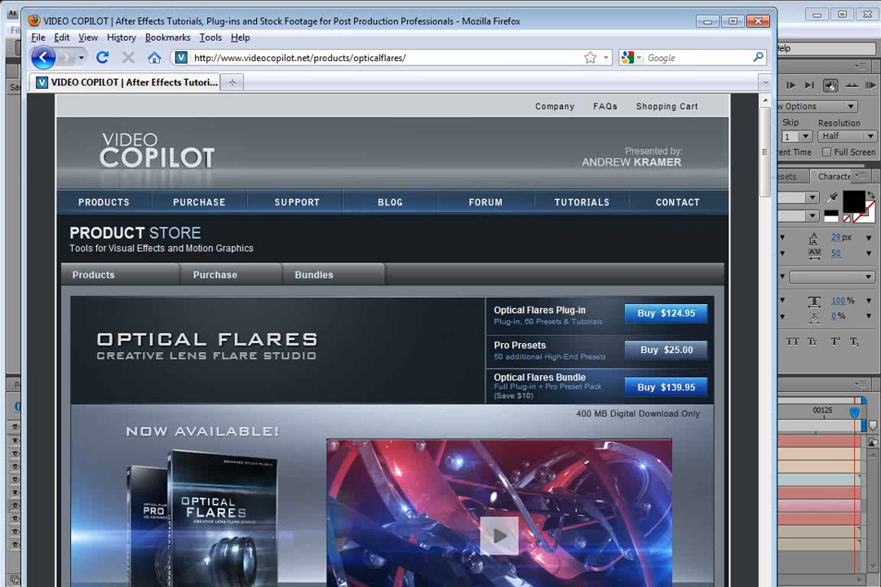
pyautogui.scroll(-1, 769, 173)
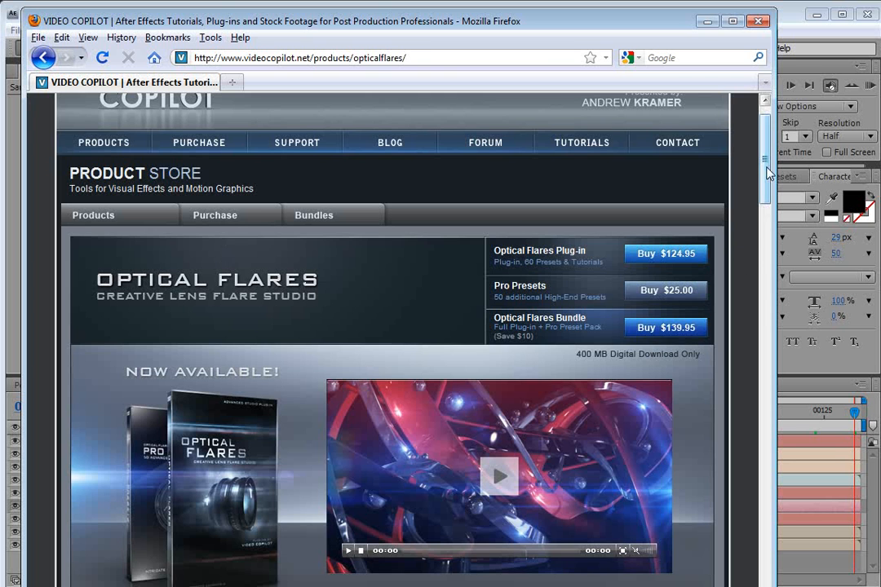
pyautogui.scroll(-3, 764, 187)
pyautogui.scroll(-10, 764, 187)
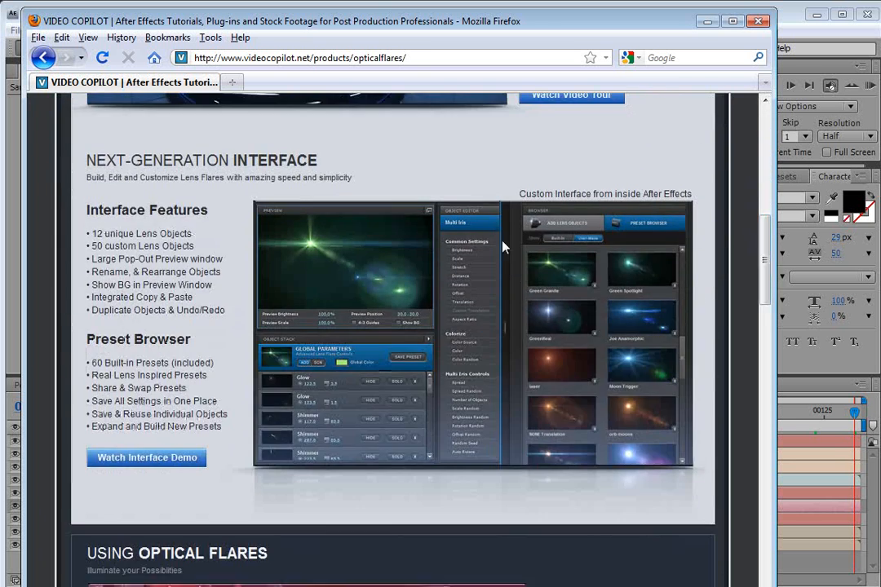
pyautogui.moveTo(765, 263); pyautogui.dragTo(761, 145)
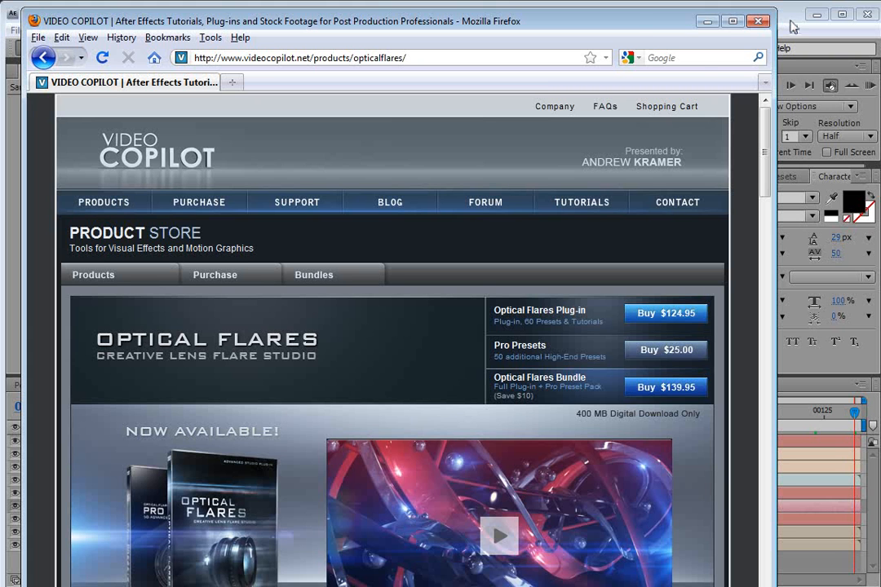
pyautogui.click(791, 21)
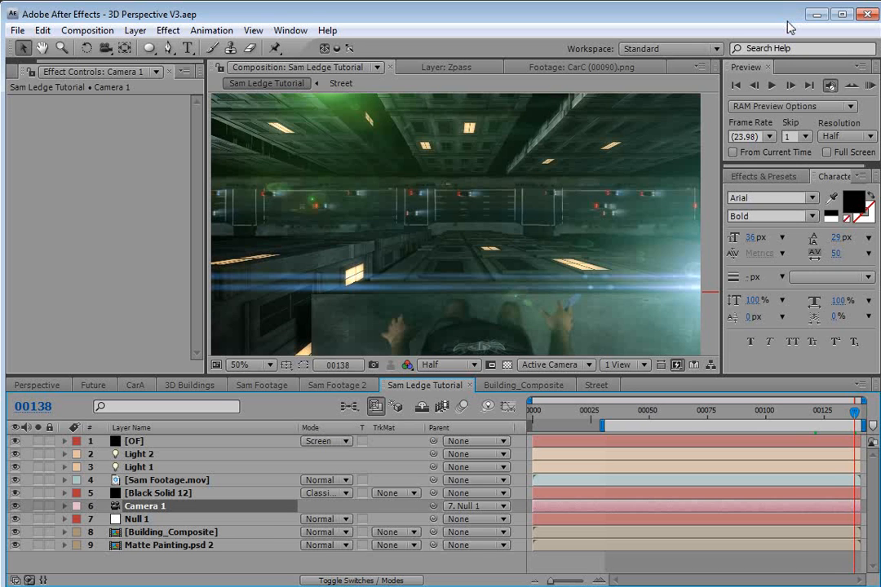